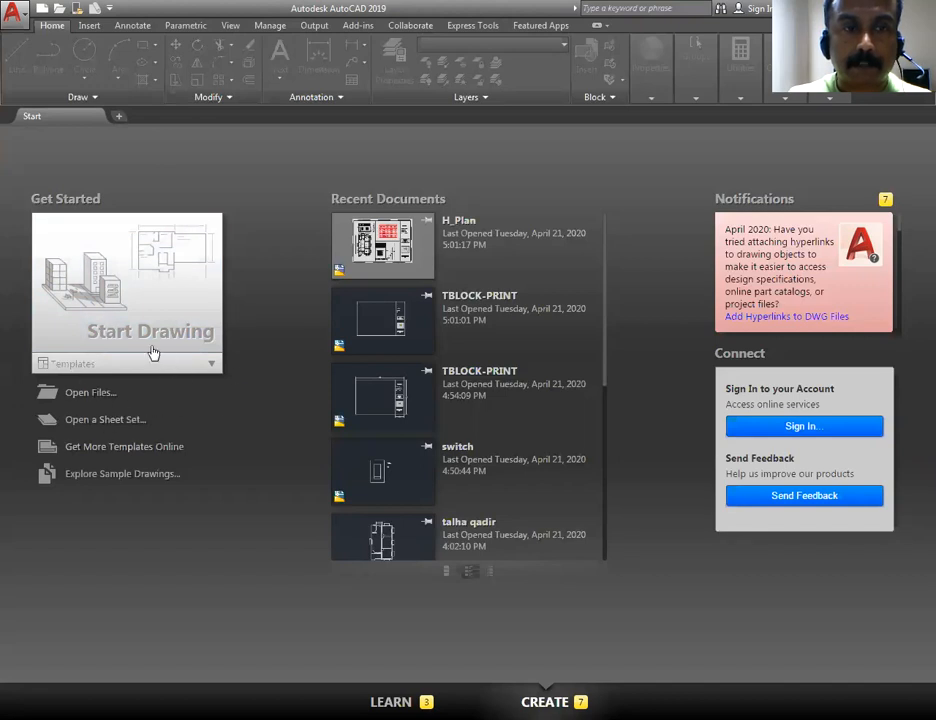
- Start a new drawing with no template, using metric units
{"action": "left_click", "coordinate": [211, 367]}
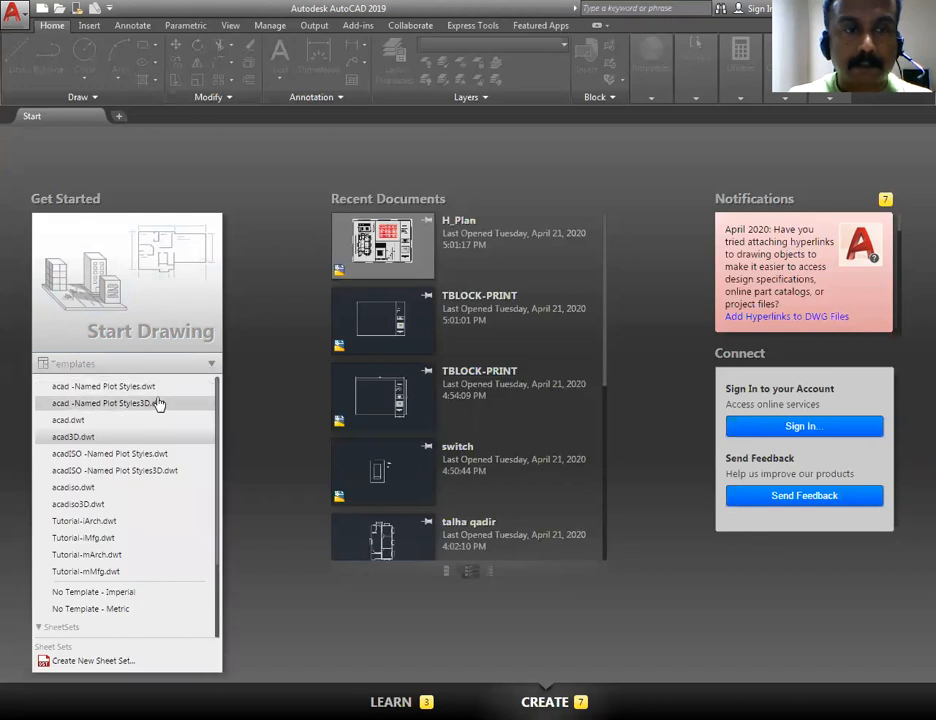
{"action": "scroll", "coordinate": [163, 466], "scroll_direction": "down", "scroll_amount": 3}
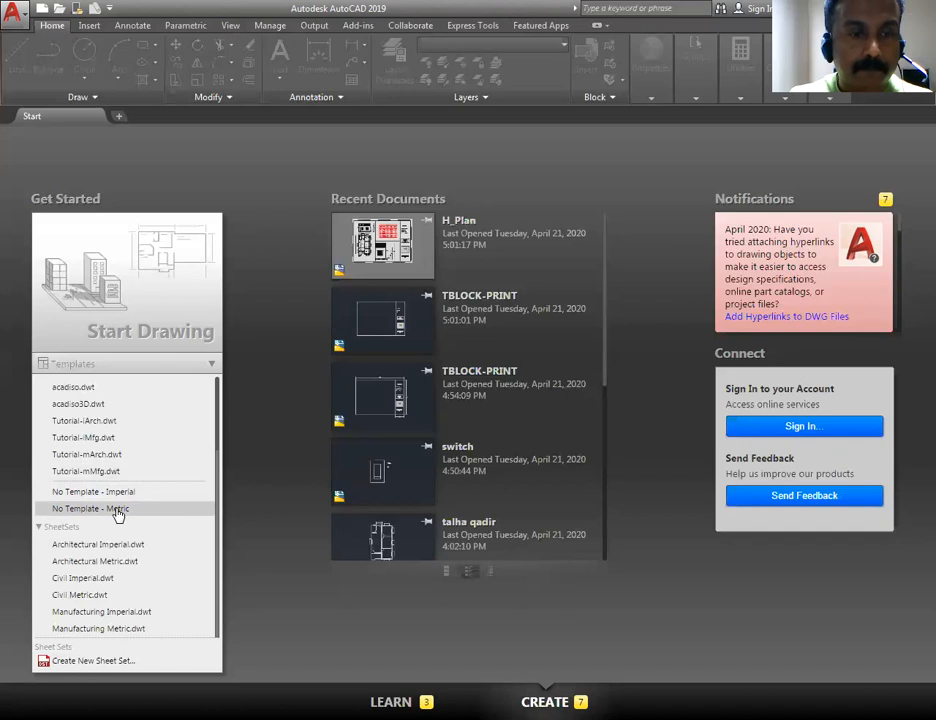
{"action": "left_click", "coordinate": [118, 510]}
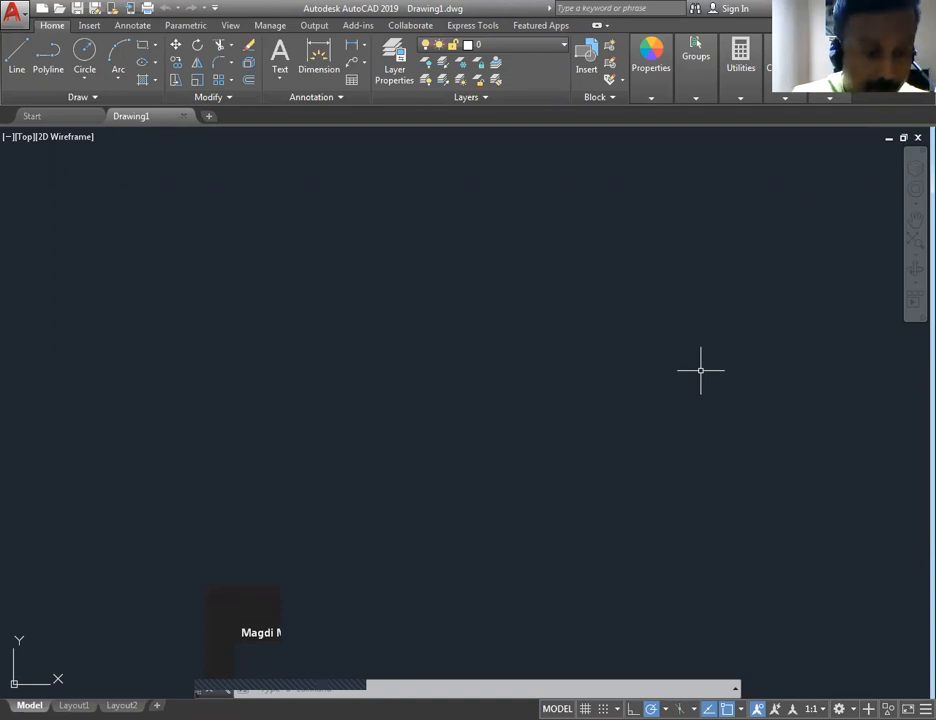
- Examine the no-template Imperial and Metric options in the template selection dialog, and close it without creating a drawing
{"action": "key", "text": "ctrl+n"}
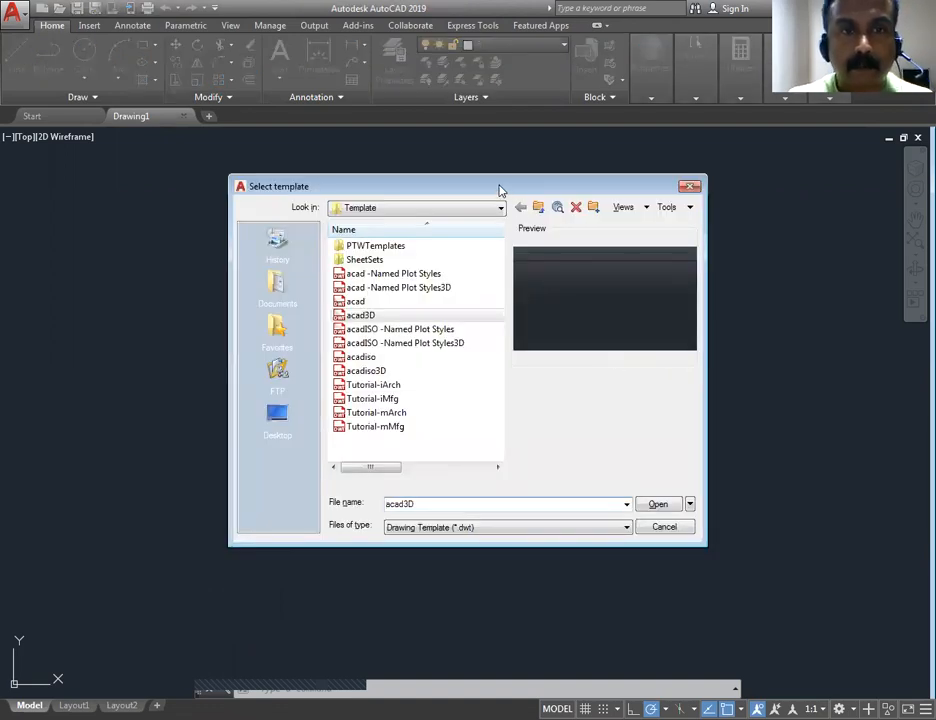
{"action": "left_click_drag", "start_coordinate": [503, 190], "coordinate": [395, 178]}
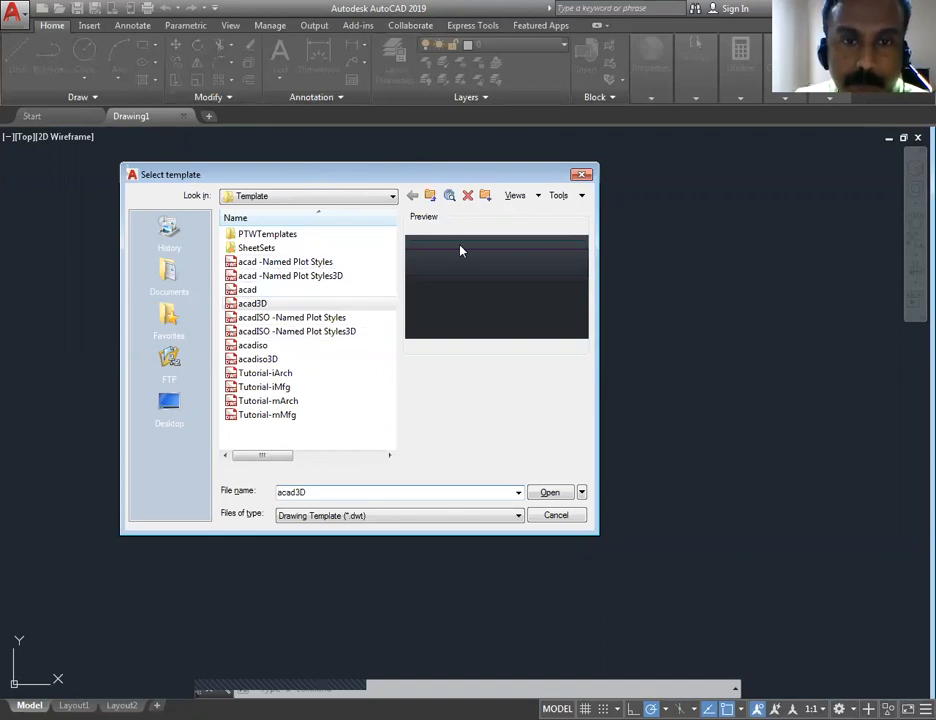
{"action": "left_click", "coordinate": [583, 493]}
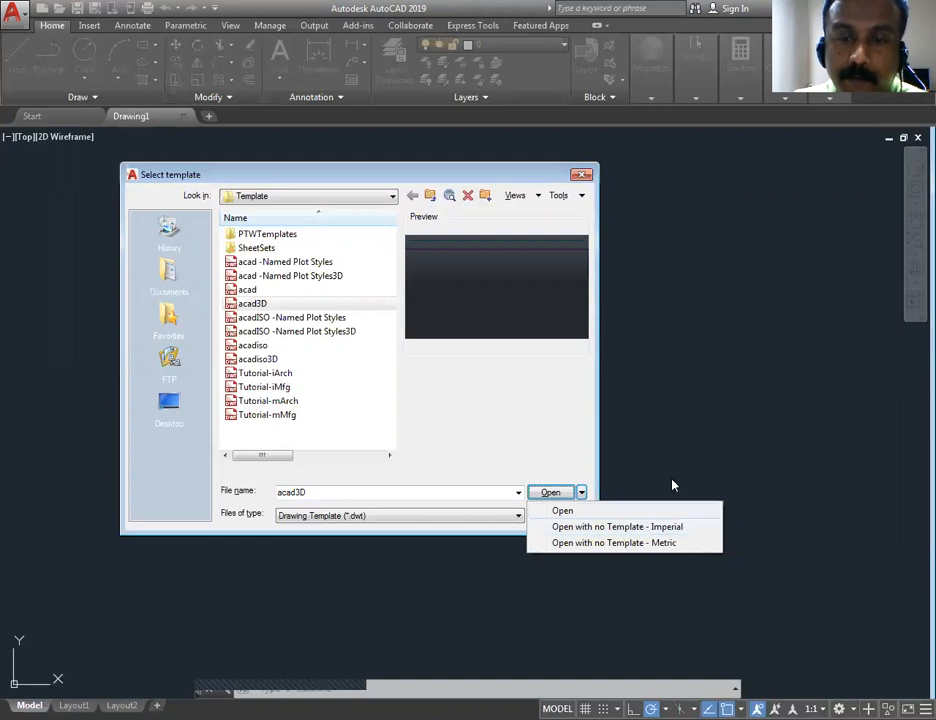
{"action": "left_click", "coordinate": [524, 396]}
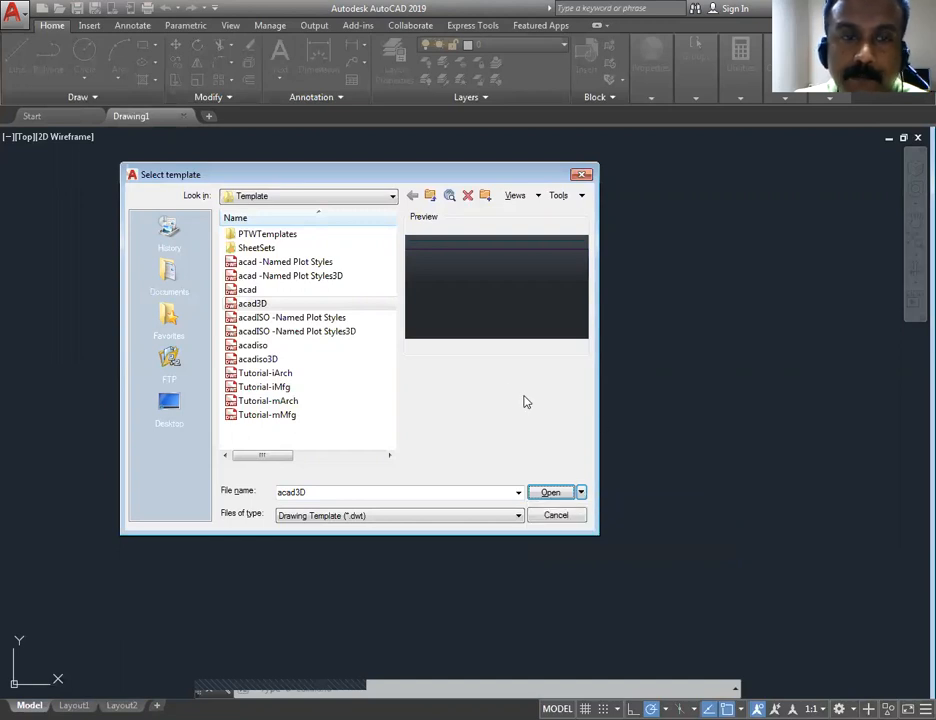
{"action": "left_click", "coordinate": [581, 493]}
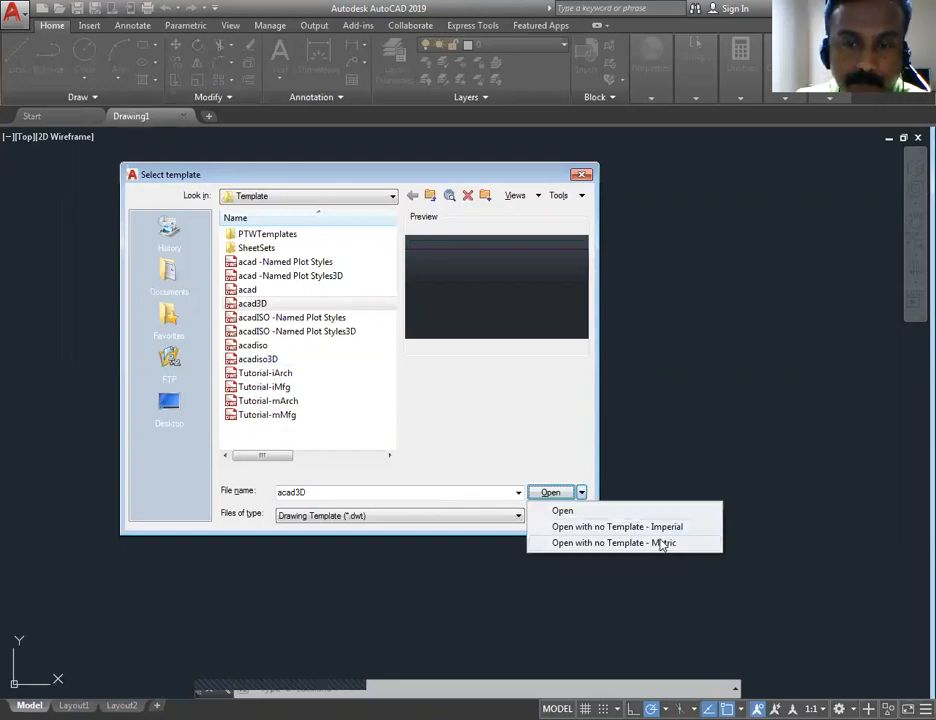
{"action": "left_click", "coordinate": [525, 380]}
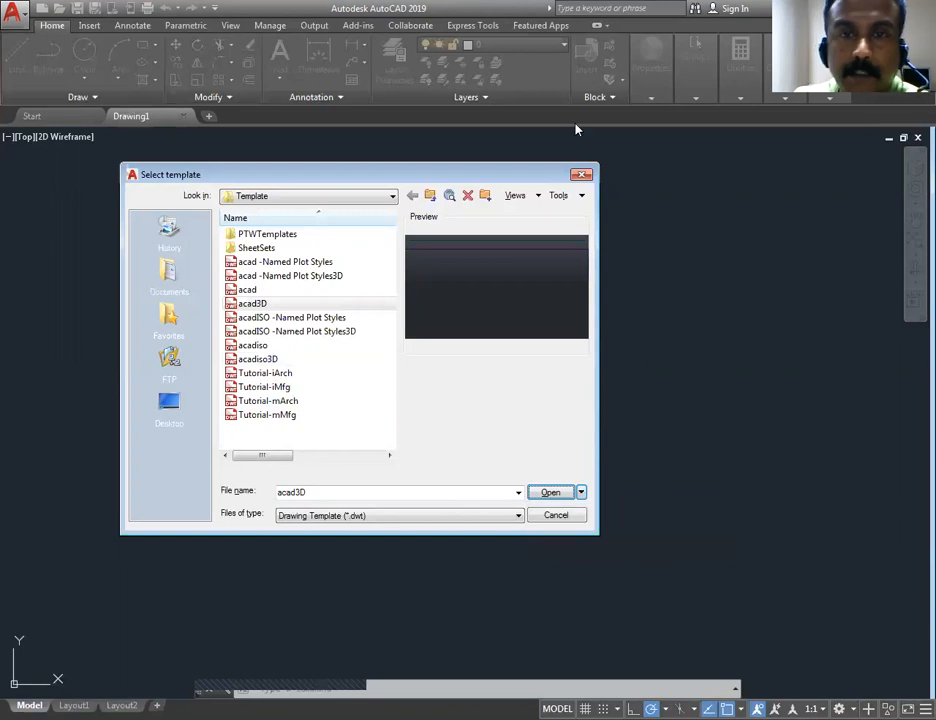
{"action": "left_click", "coordinate": [581, 174]}
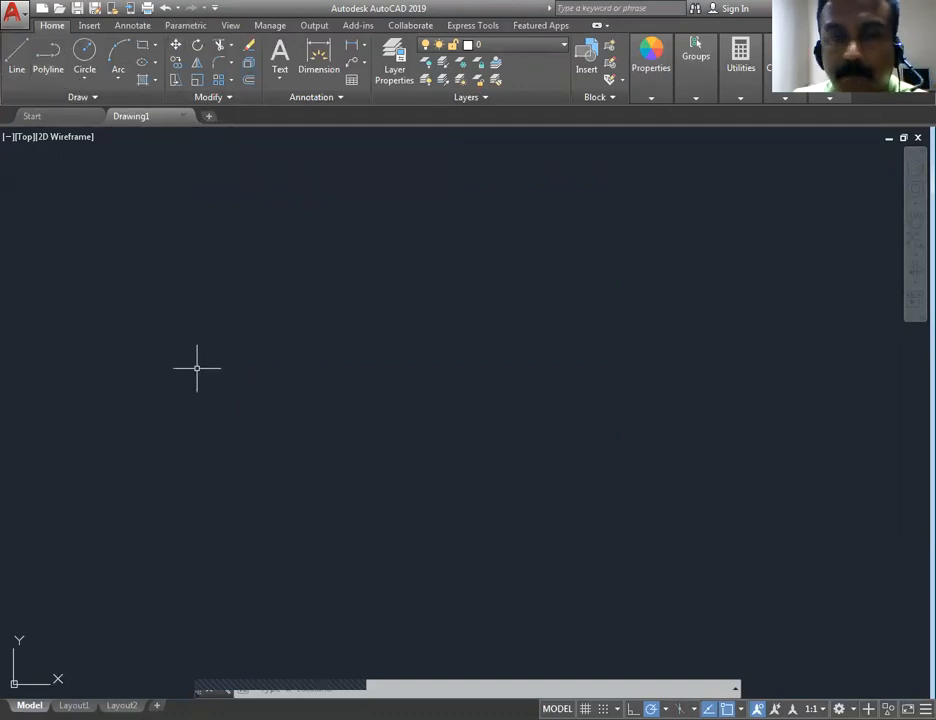
- Draw a horizontal line 200 units long toward the right with the Line command, using polar tracking at 0°
{"action": "left_click", "coordinate": [16, 55]}
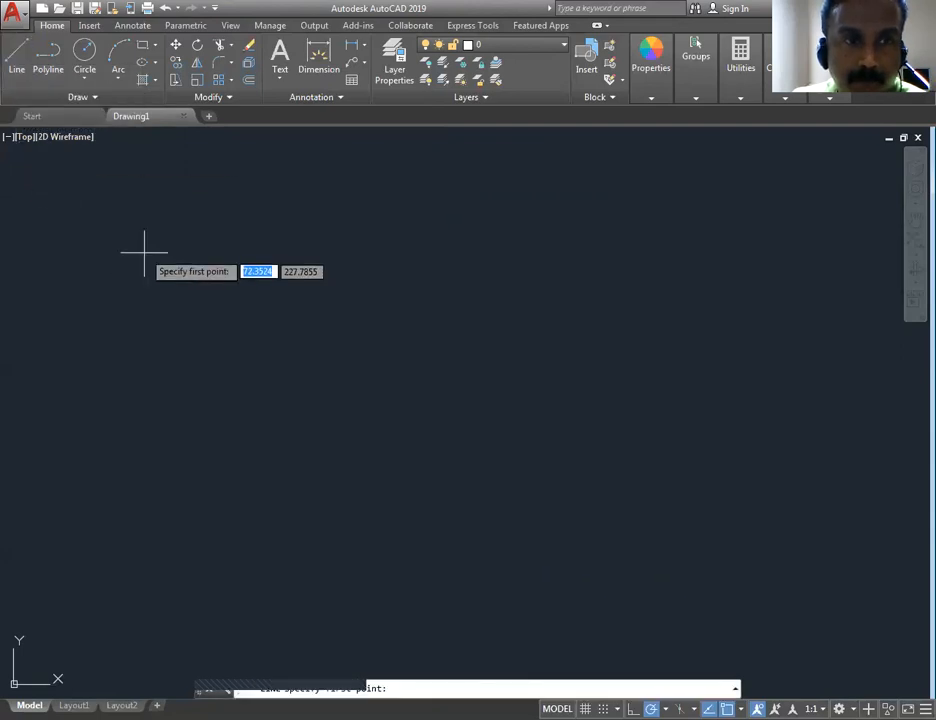
{"action": "left_click", "coordinate": [146, 345]}
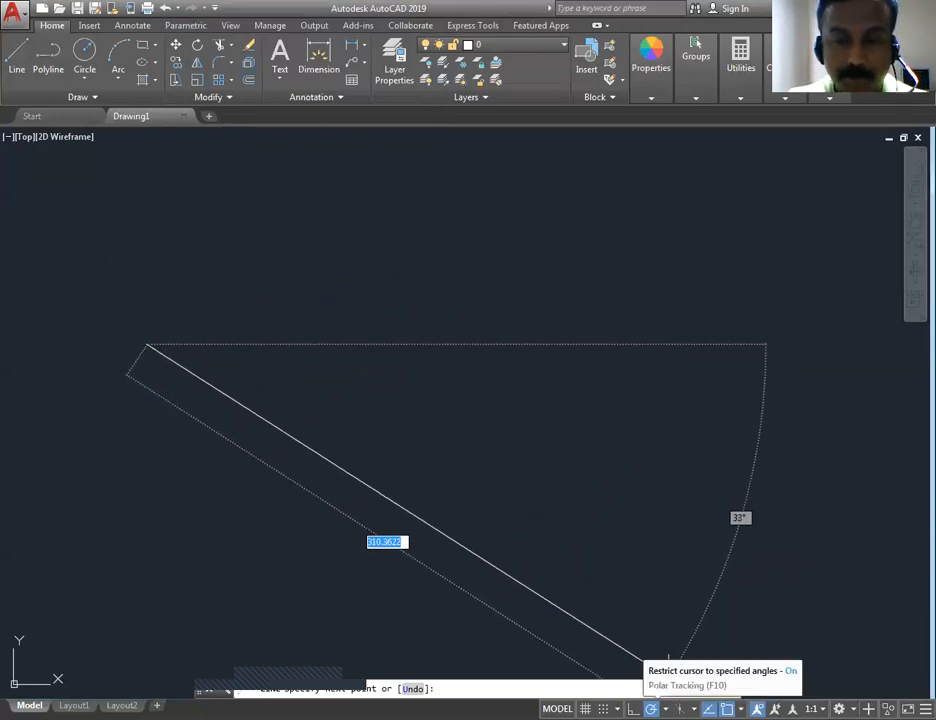
{"action": "left_click", "coordinate": [665, 709]}
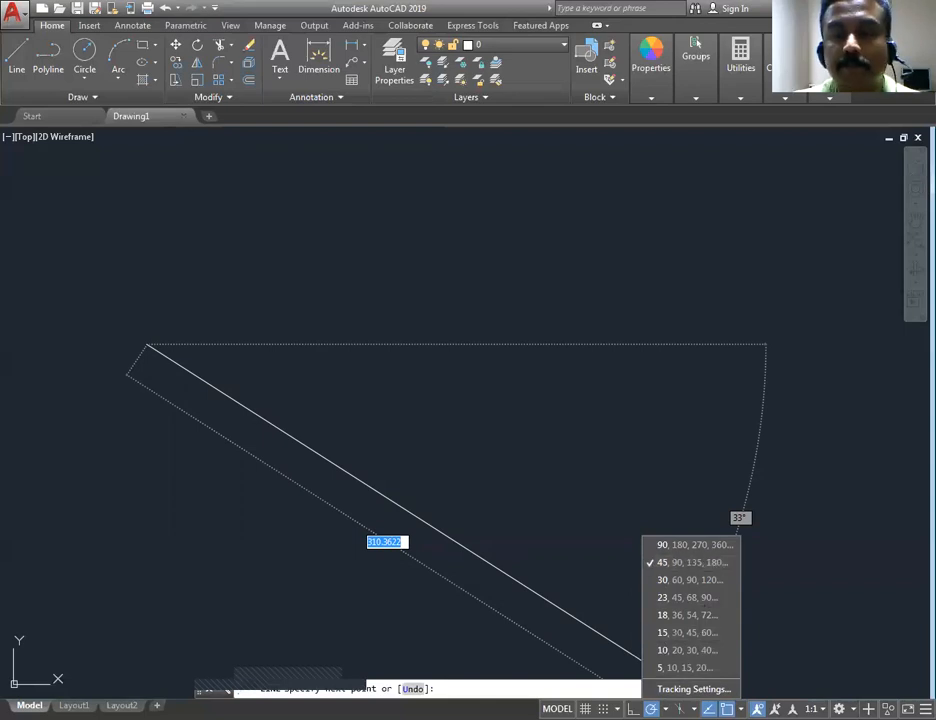
{"action": "left_click", "coordinate": [658, 497]}
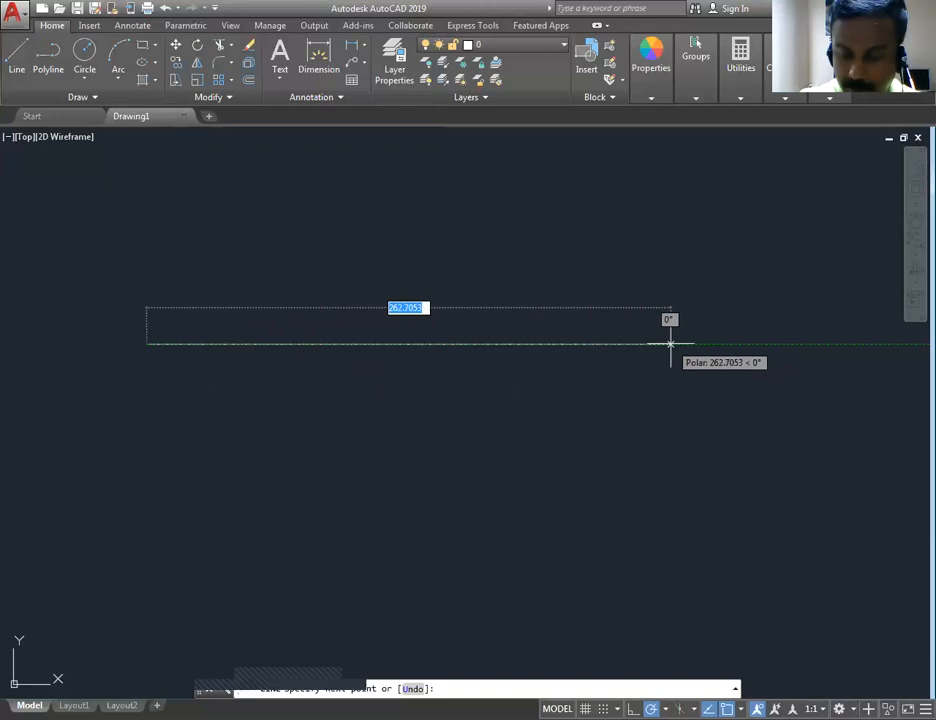
{"action": "type", "text": "200"}
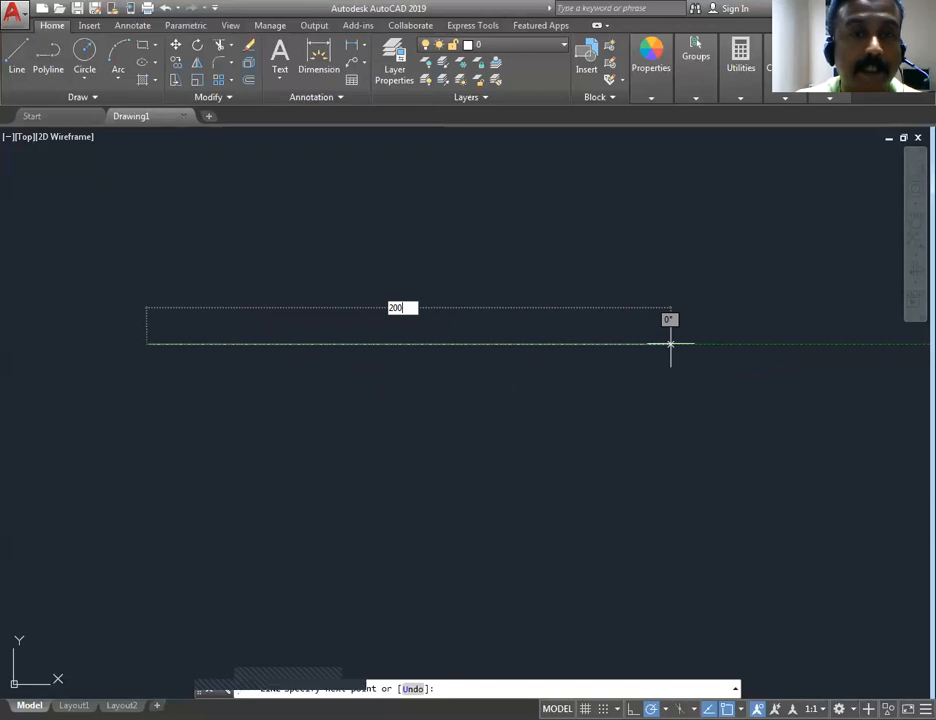
{"action": "key", "text": "Return"}
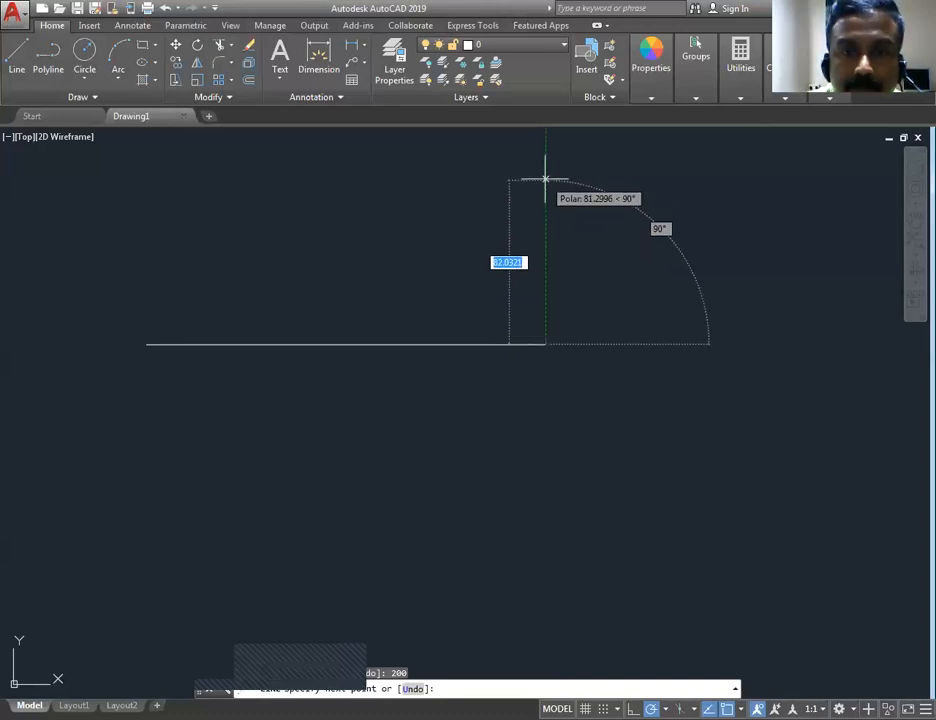
- Complete the rectangle with line segments of 100 upward, 200 leftward and 100 downward, and end the Line command
{"action": "middle_click_drag", "start_coordinate": [545, 167], "coordinate": [573, 290]}
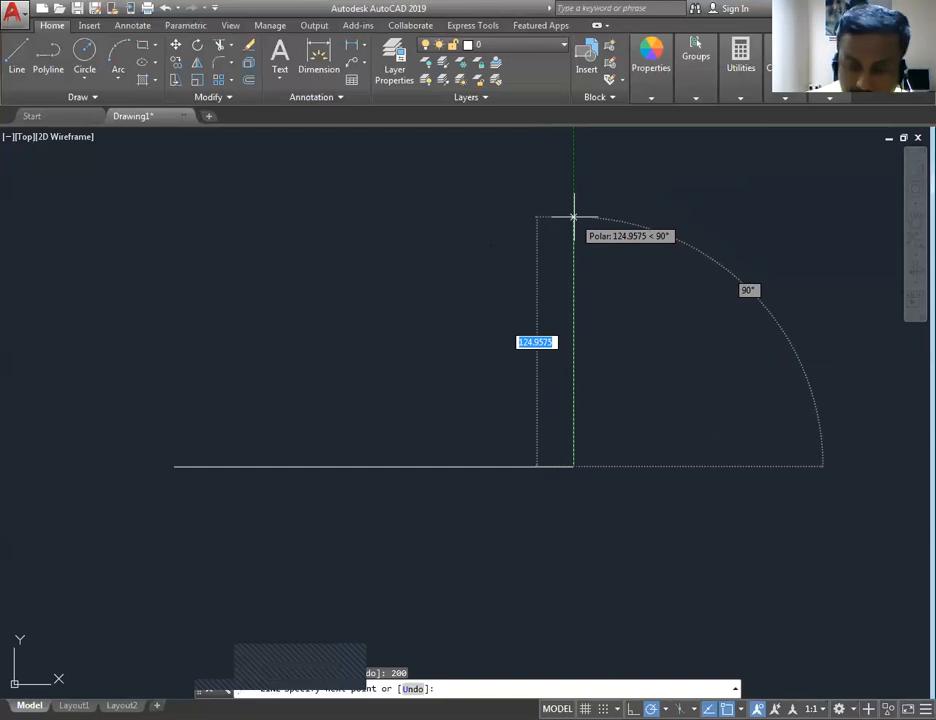
{"action": "type", "text": "100"}
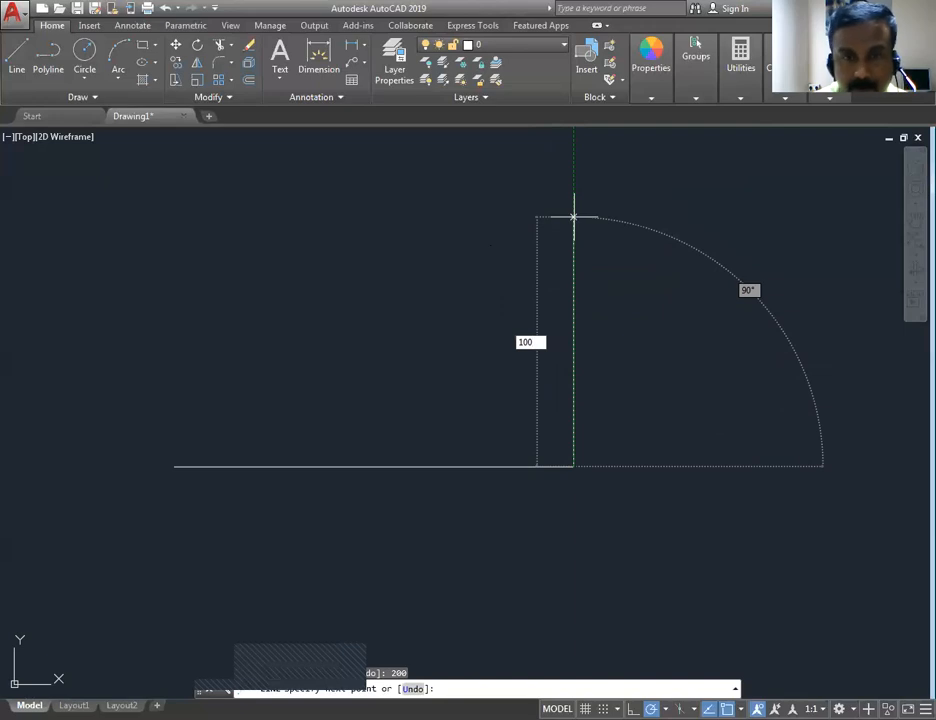
{"action": "key", "text": "Return"}
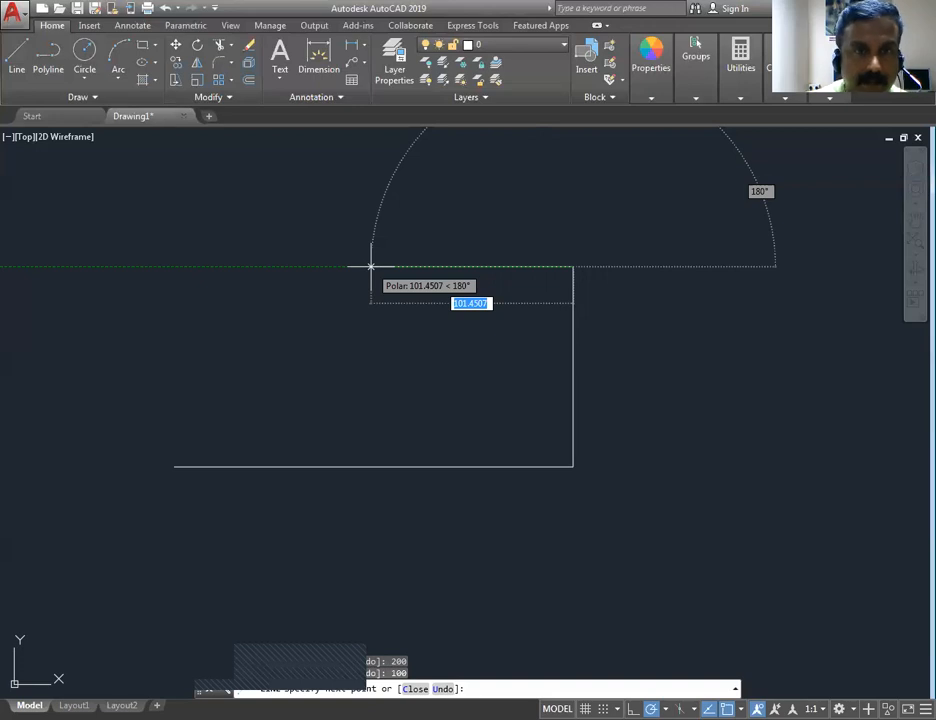
{"action": "type", "text": "200"}
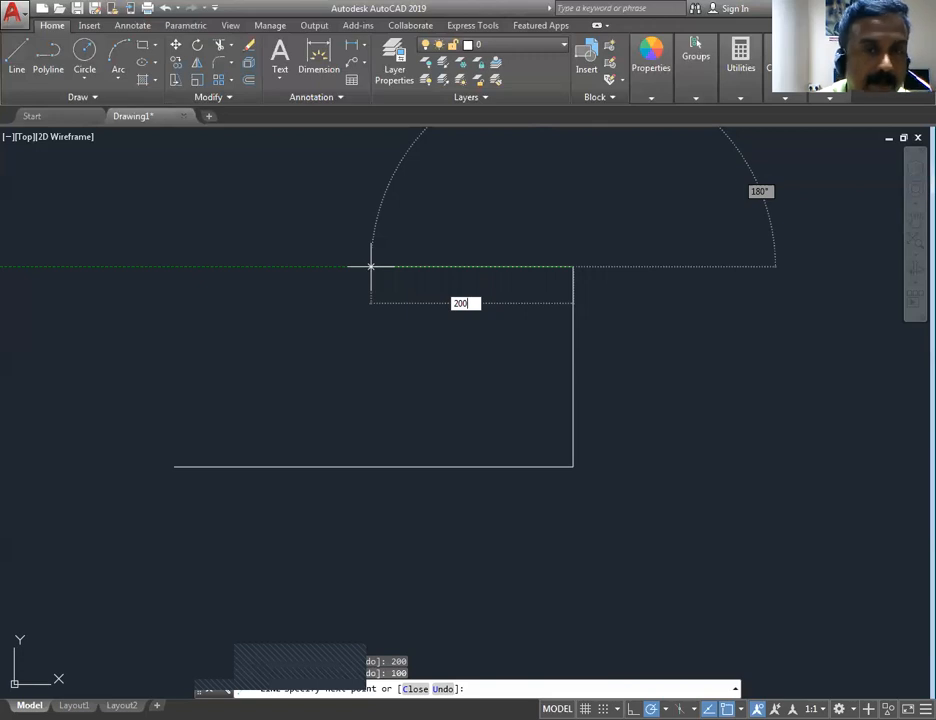
{"action": "key", "text": "Return"}
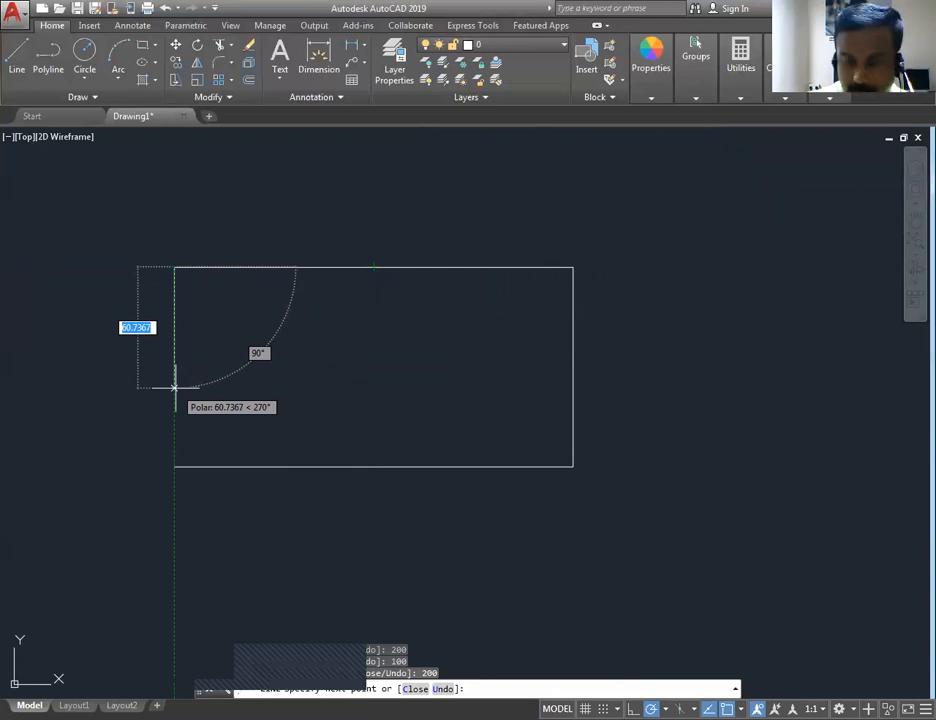
{"action": "type", "text": "100"}
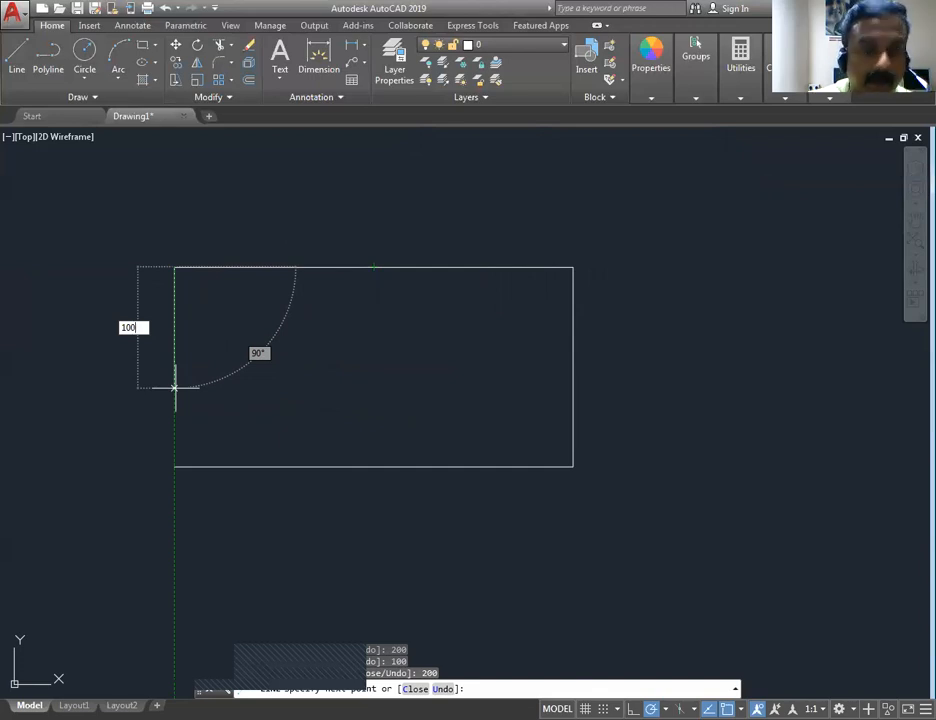
{"action": "key", "text": "Return"}
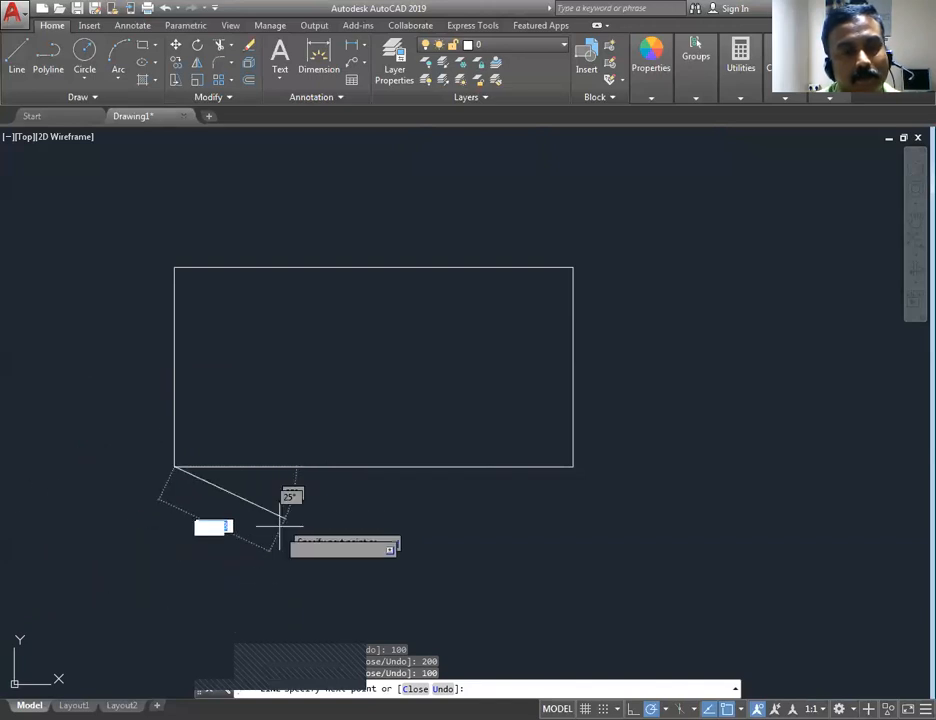
{"action": "middle_click_drag", "start_coordinate": [100, 547], "coordinate": [183, 518]}
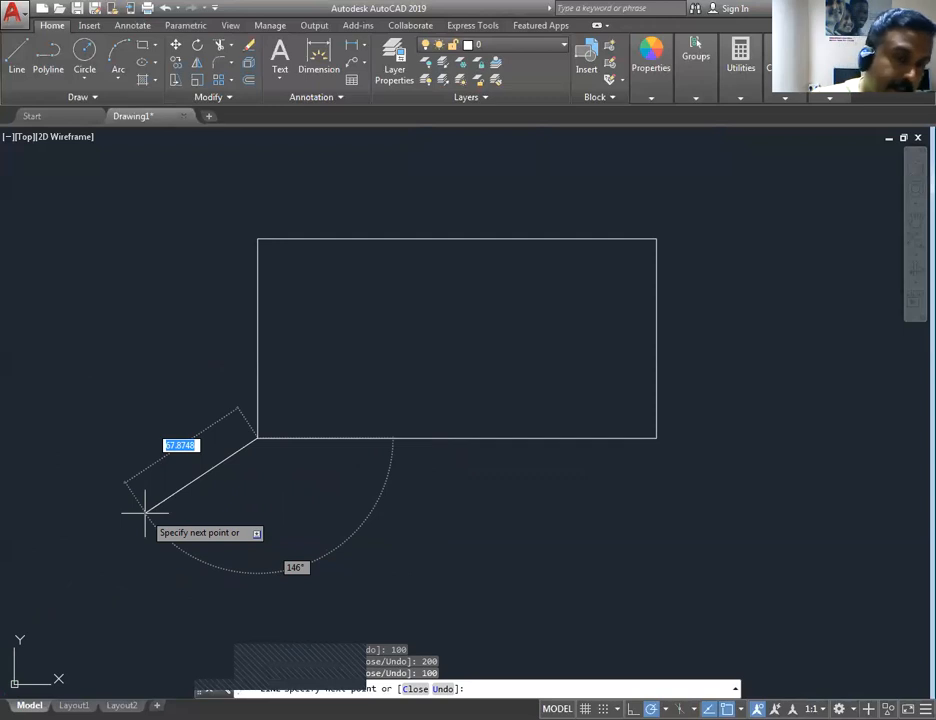
{"action": "key", "text": "Return"}
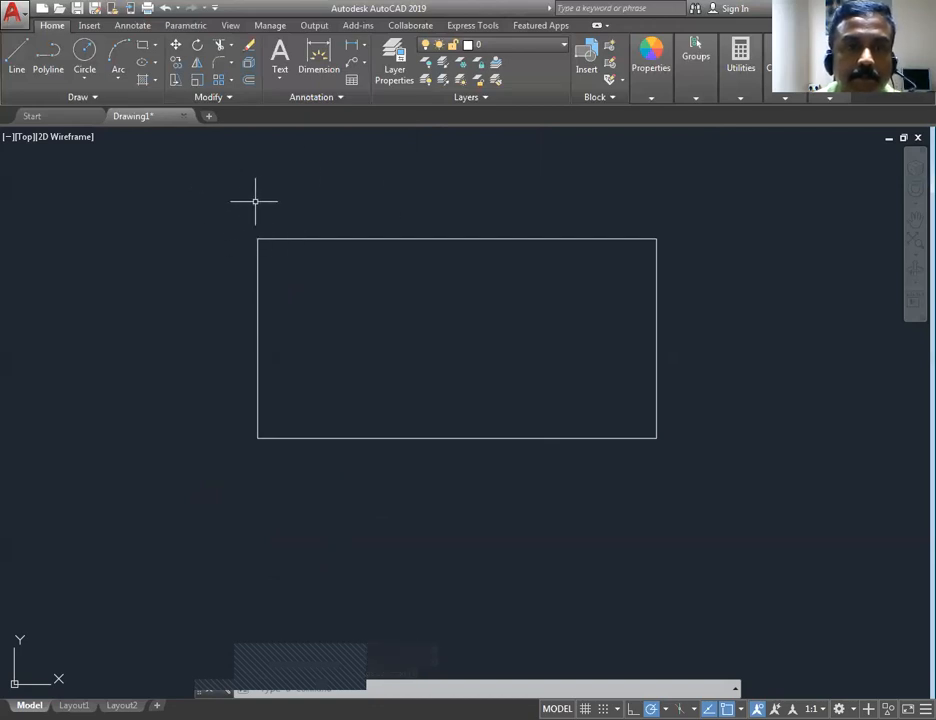
- Select the whole 200 by 100 rectangle with a window selection and delete it
{"action": "left_click", "coordinate": [201, 179]}
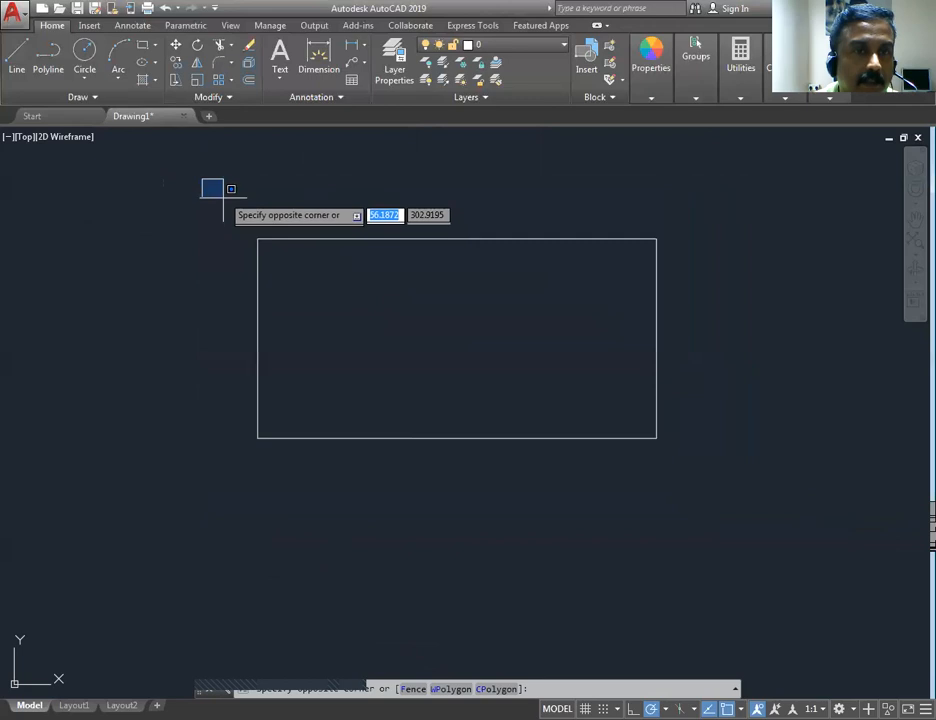
{"action": "left_click", "coordinate": [731, 497]}
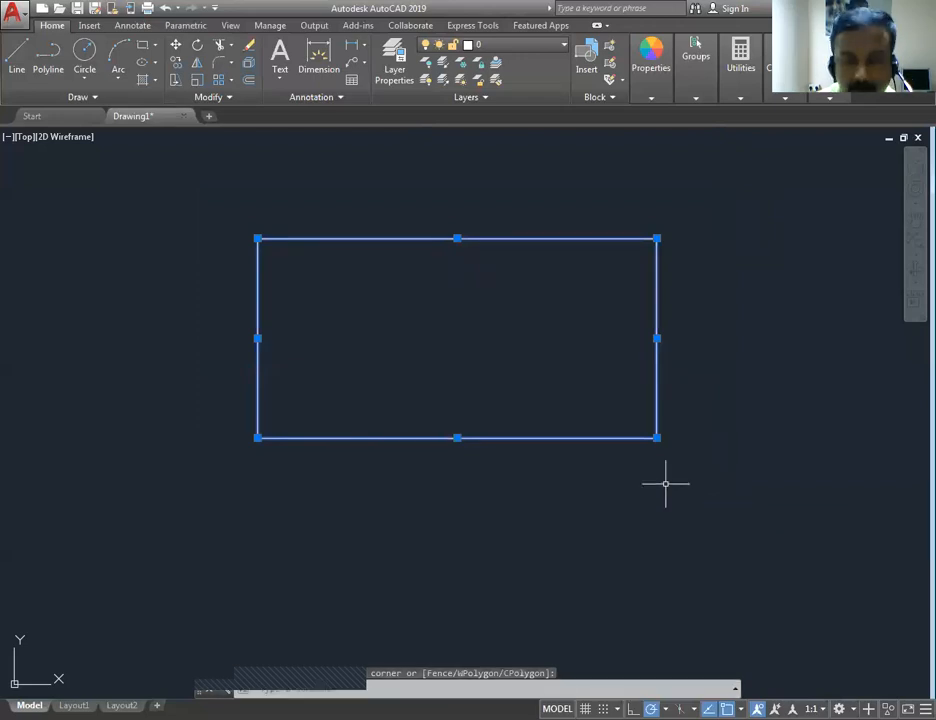
{"action": "key", "text": "Delete"}
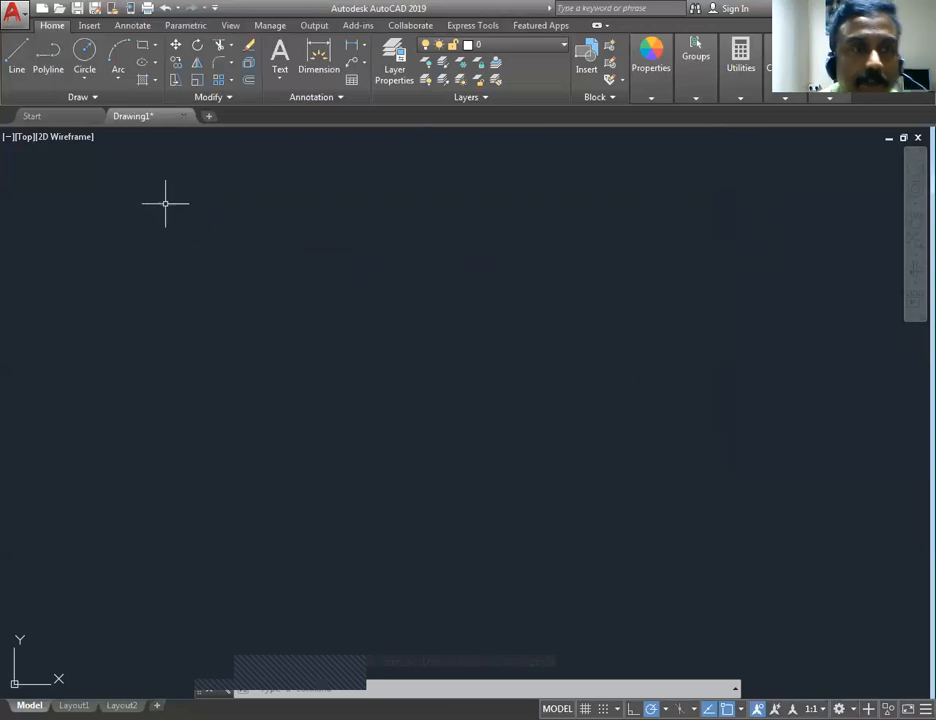
- Draw a line 150 units rightward at 0° and continue it 75 units upward at 90° with the Line command
{"action": "left_click", "coordinate": [18, 58]}
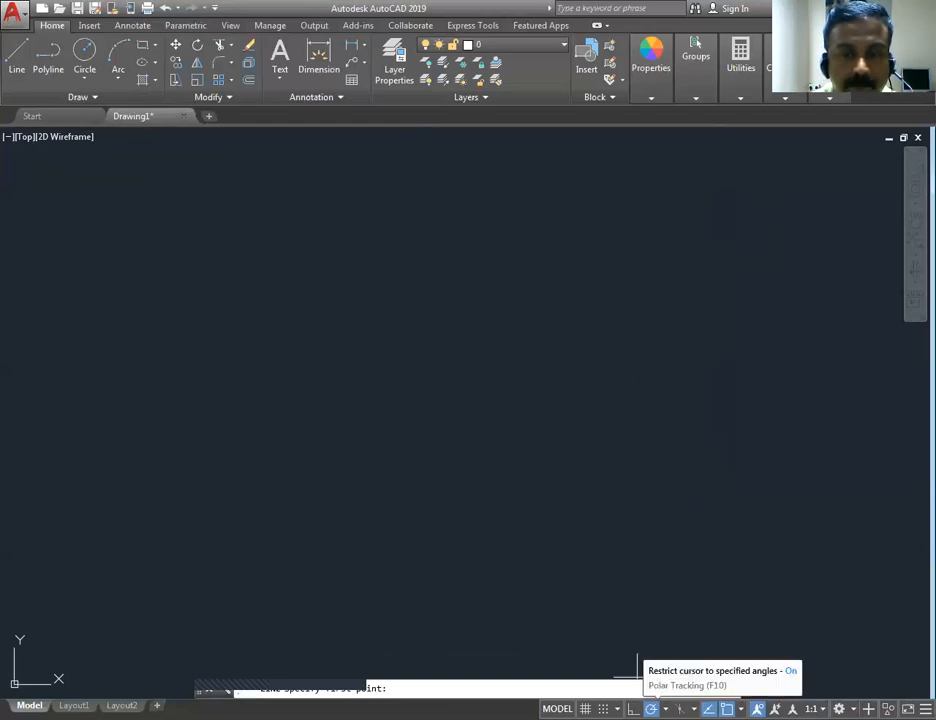
{"action": "left_click", "coordinate": [197, 480]}
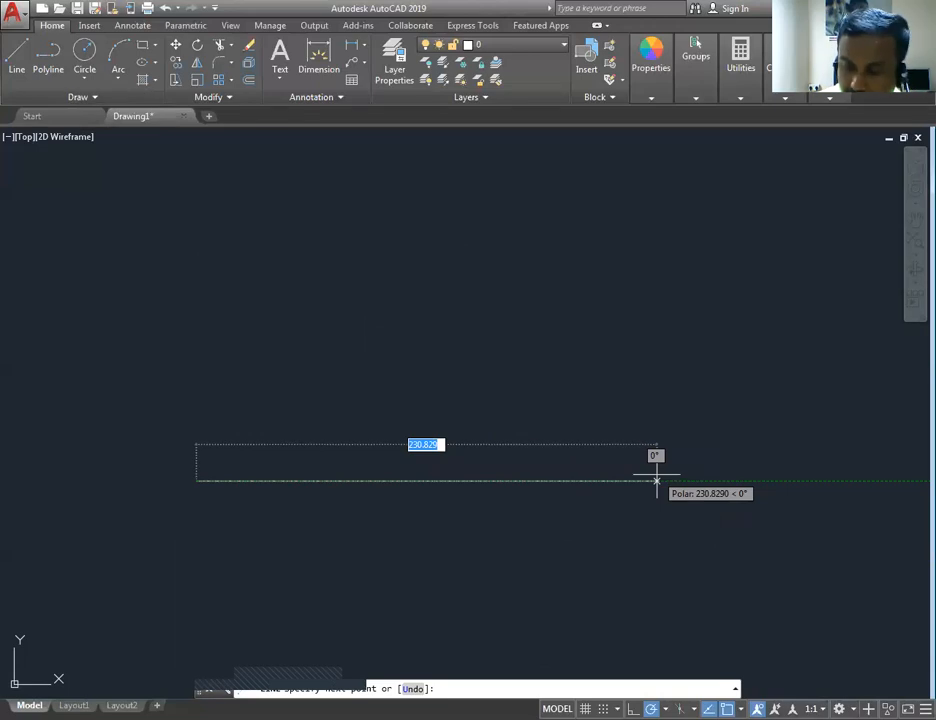
{"action": "type", "text": "150"}
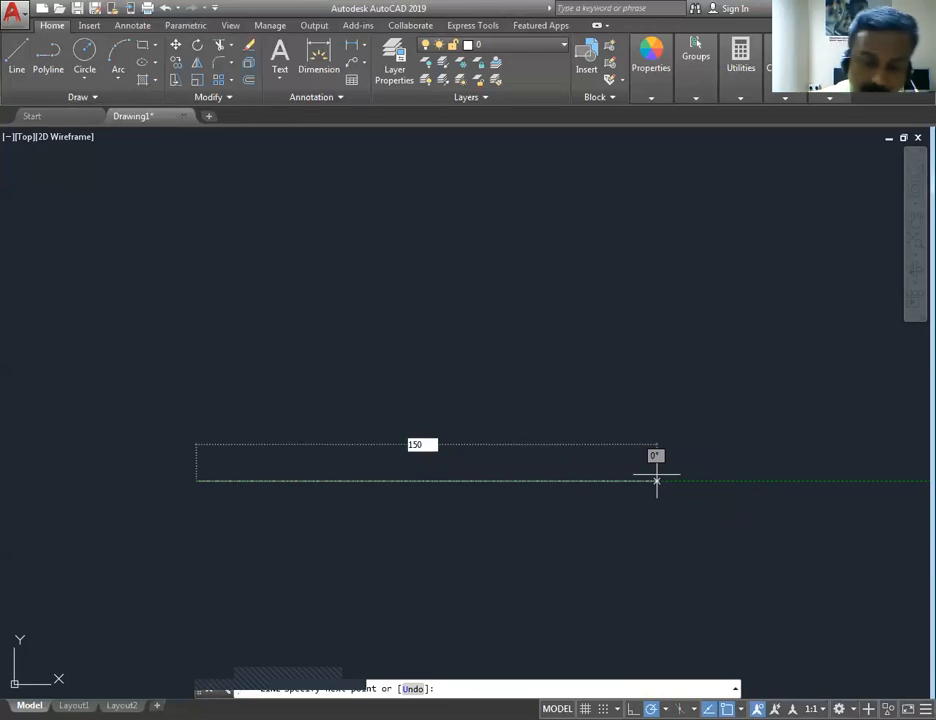
{"action": "key", "text": "Return"}
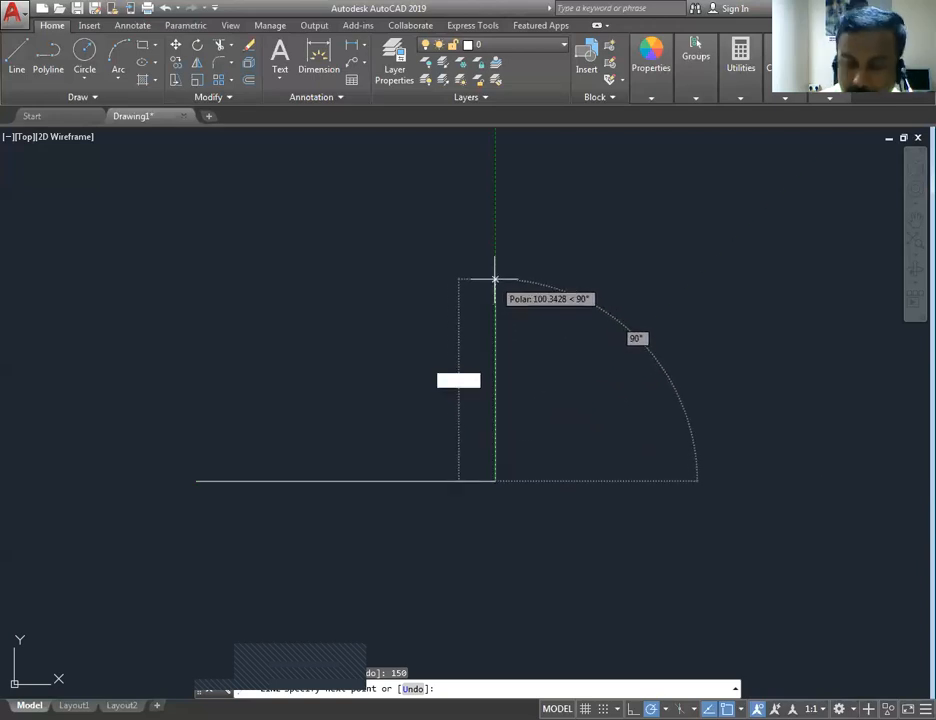
{"action": "type", "text": "75"}
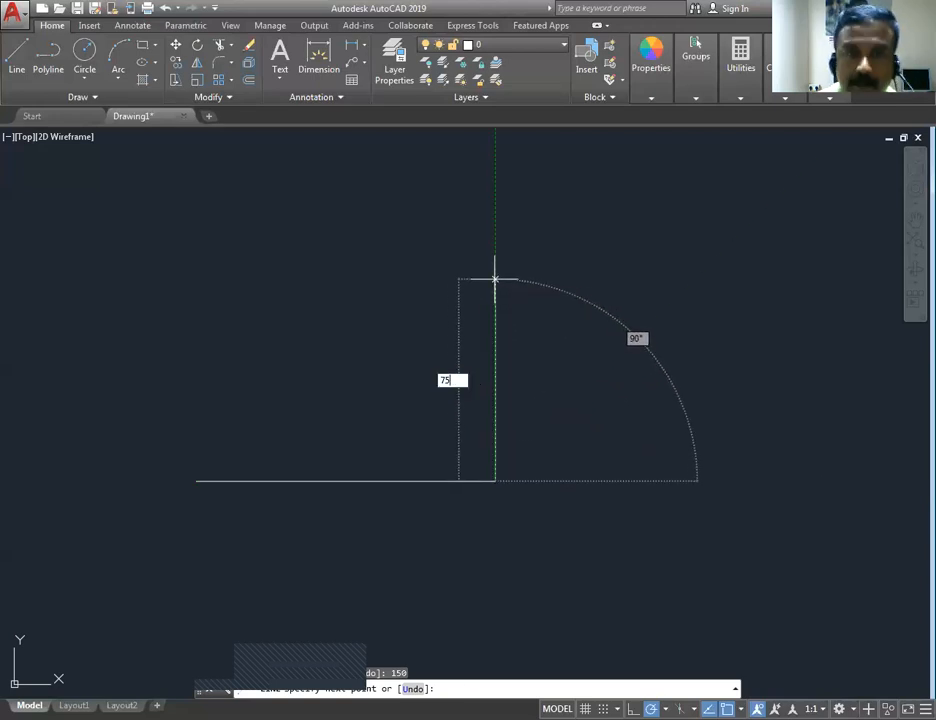
{"action": "key", "text": "Return"}
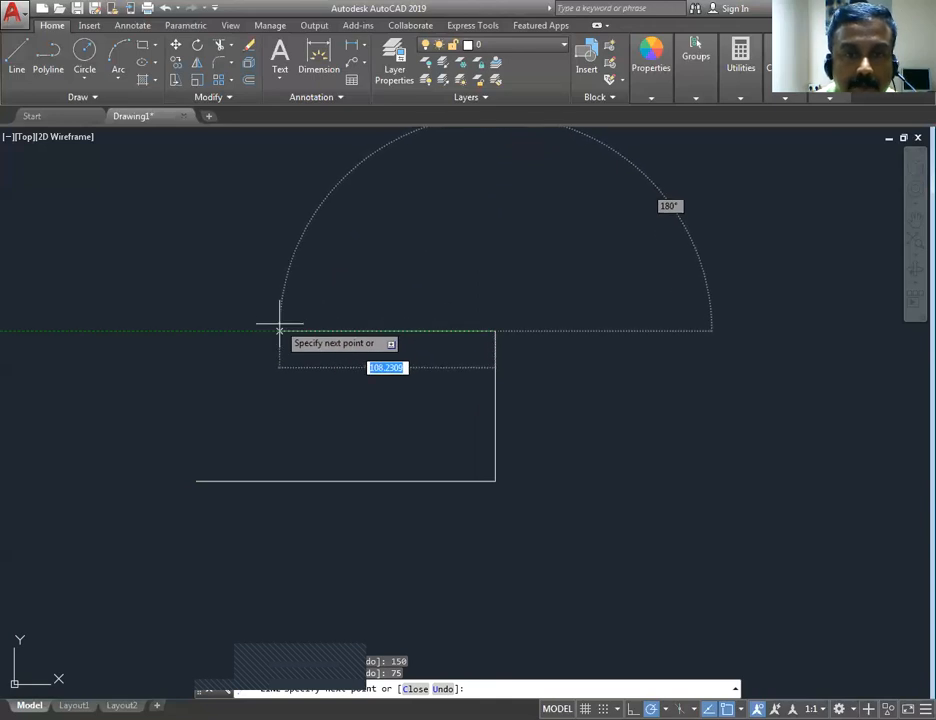
- Complete the rectangle with line segments of 150 leftward and 75 downward, and end the Line command
{"action": "type", "text": "150"}
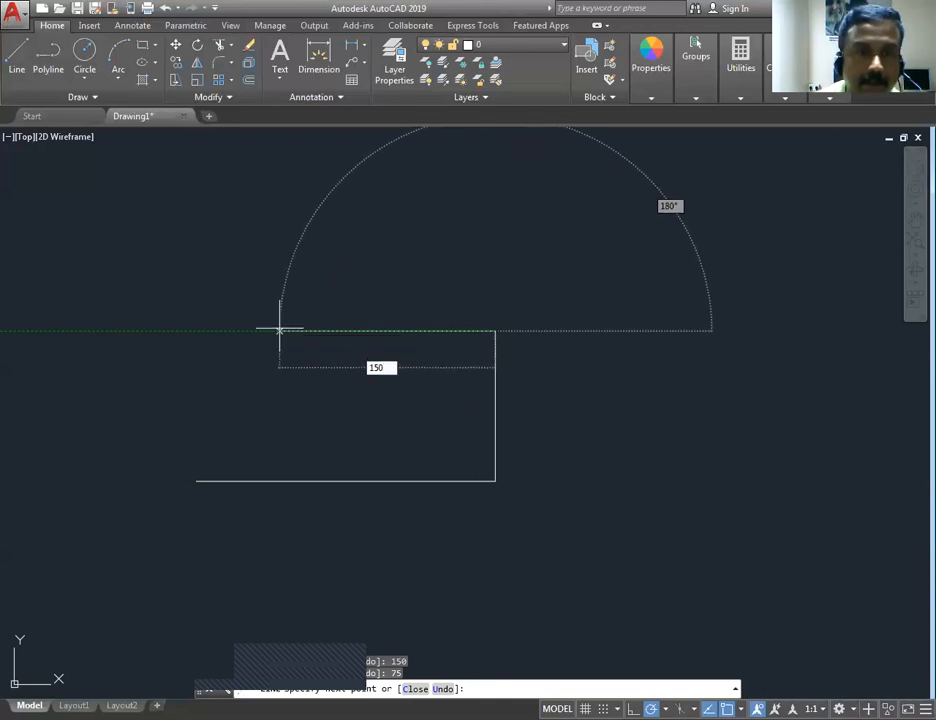
{"action": "key", "text": "Return"}
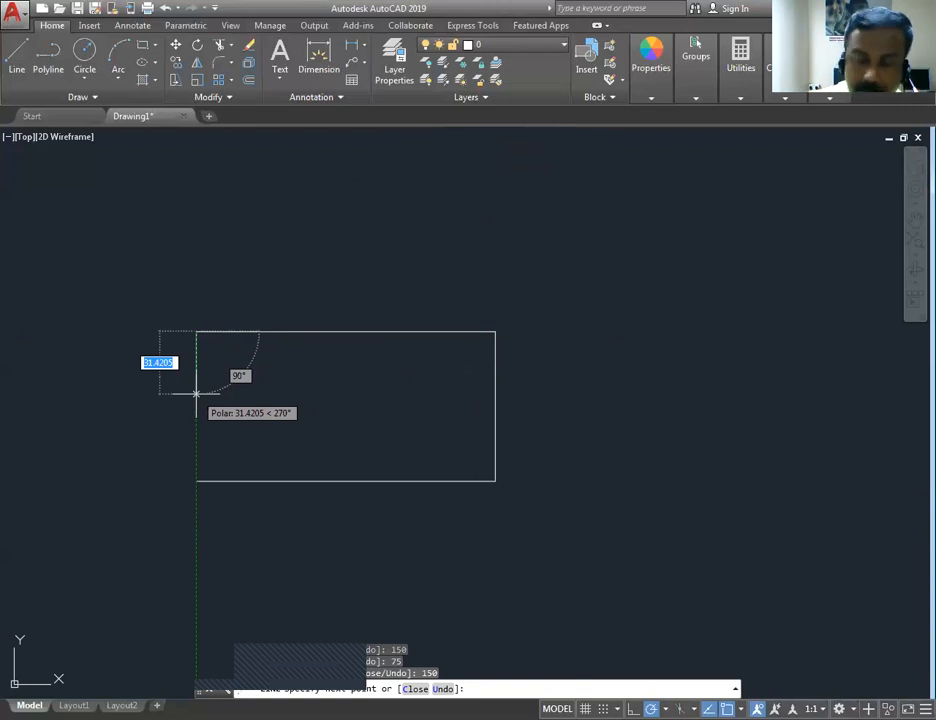
{"action": "type", "text": "75"}
{"action": "key", "text": "Return"}
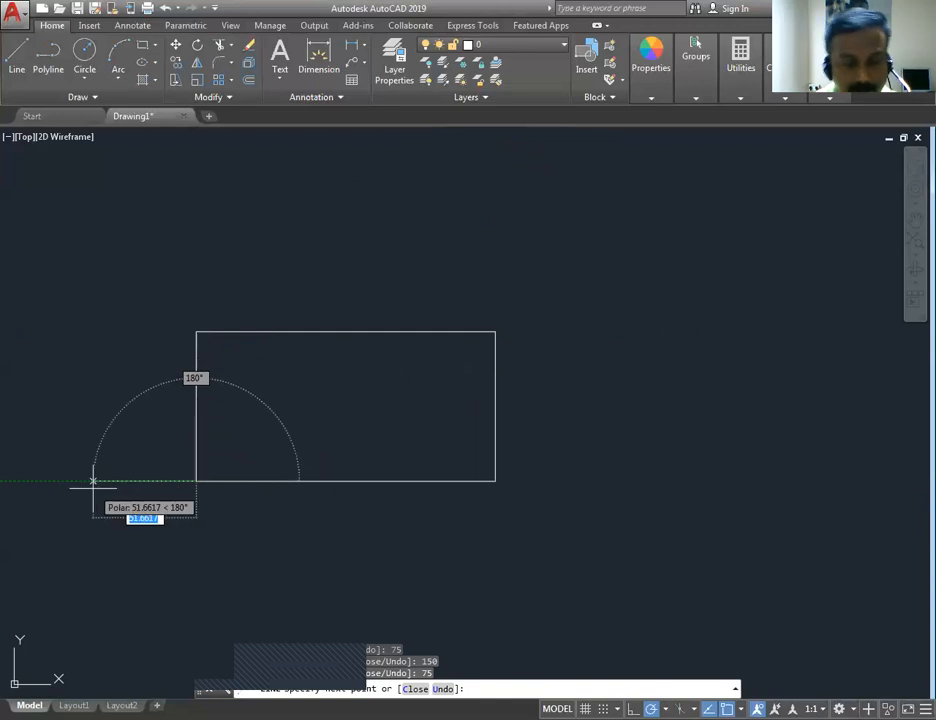
{"action": "key", "text": "Return"}
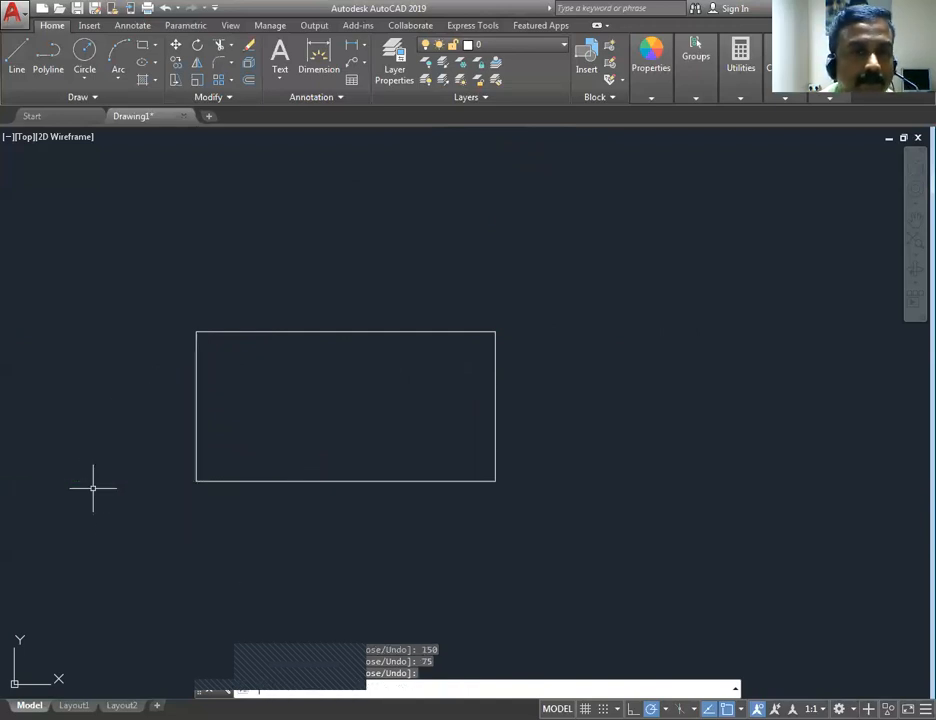
- Place a linear dimension above the rectangle's top edge from corner to corner, and delete that dimension
{"action": "middle_click_drag", "start_coordinate": [320, 427], "coordinate": [414, 422]}
{"action": "scroll", "coordinate": [416, 420], "scroll_direction": "up", "scroll_amount": 1}
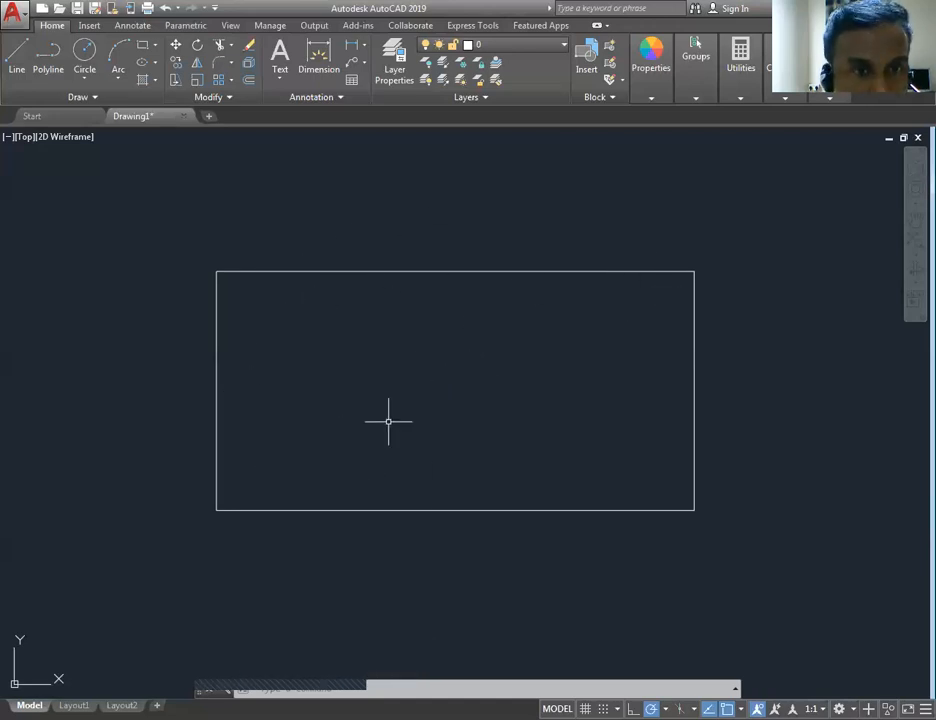
{"action": "scroll", "coordinate": [455, 318], "scroll_direction": "up", "scroll_amount": 2}
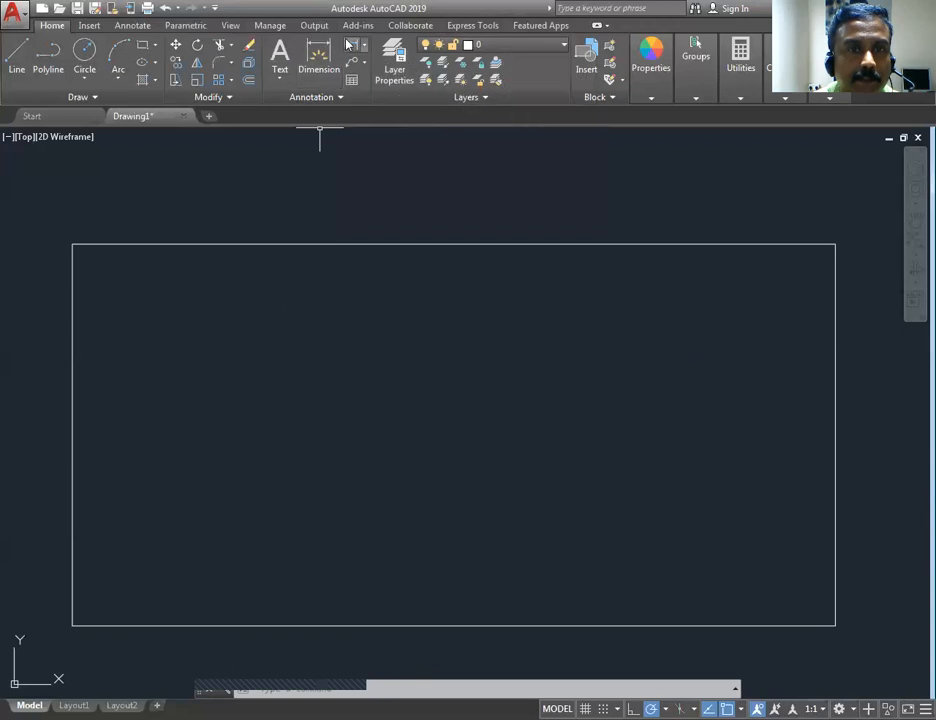
{"action": "left_click", "coordinate": [349, 45]}
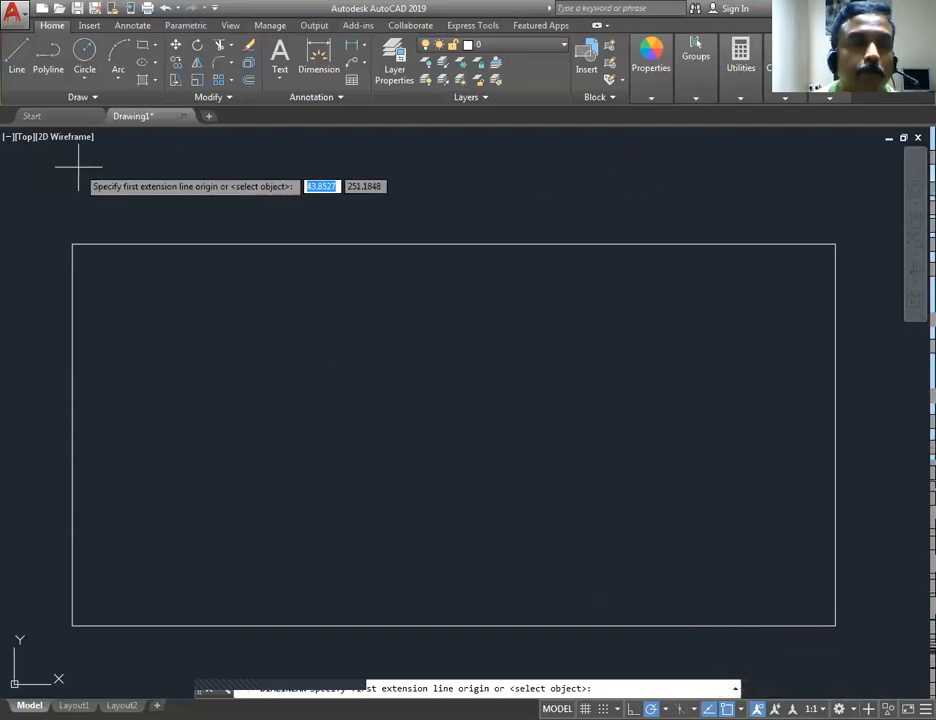
{"action": "left_click", "coordinate": [72, 244]}
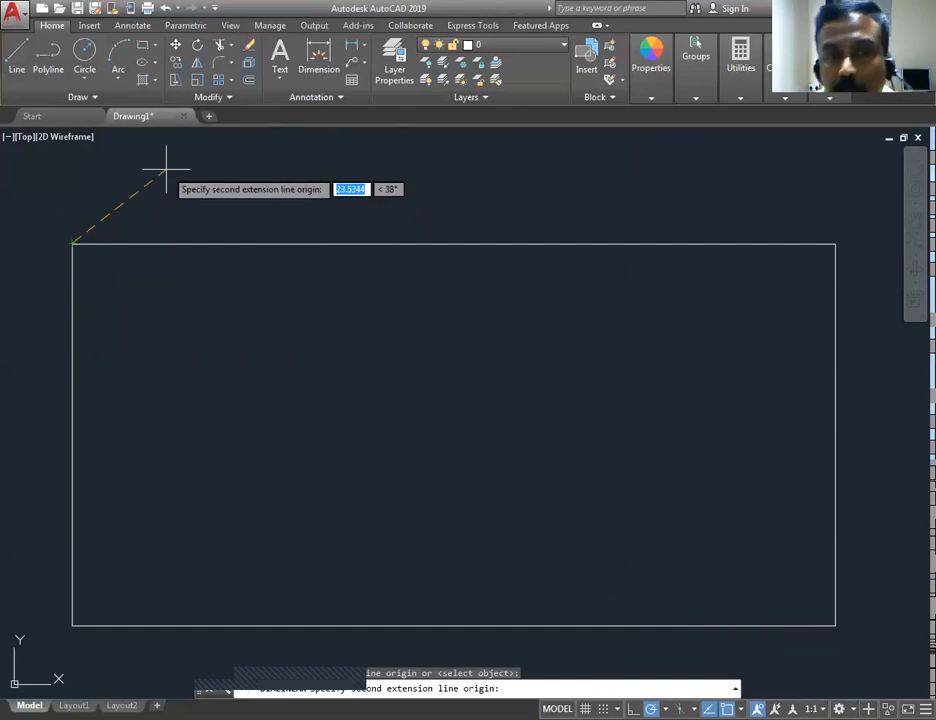
{"action": "left_click", "coordinate": [838, 243]}
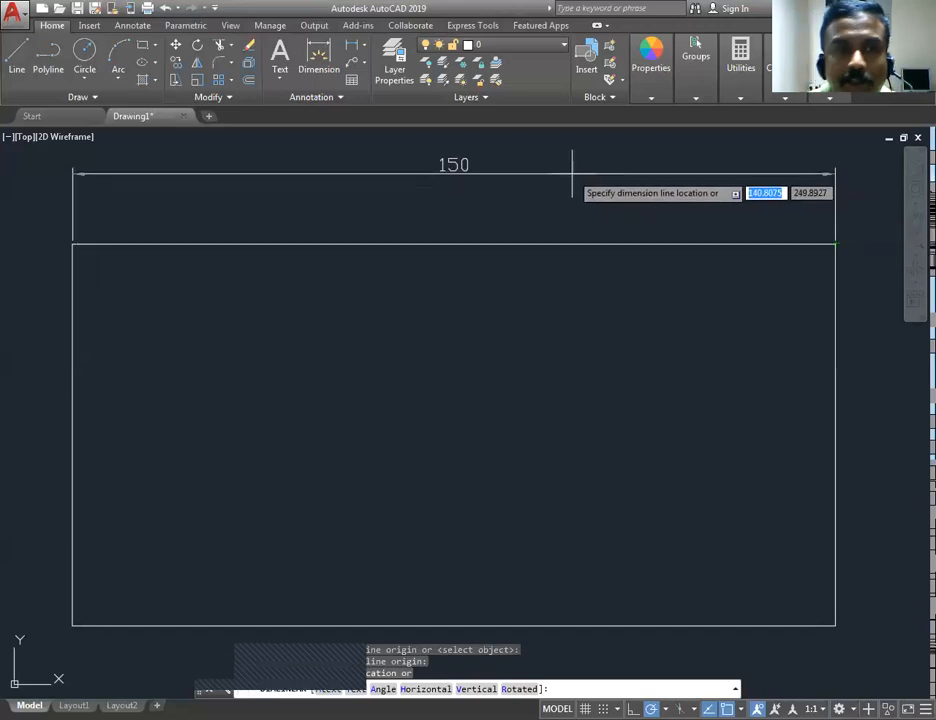
{"action": "left_click", "coordinate": [468, 158]}
{"action": "middle_click_drag", "start_coordinate": [455, 236], "coordinate": [452, 254]}
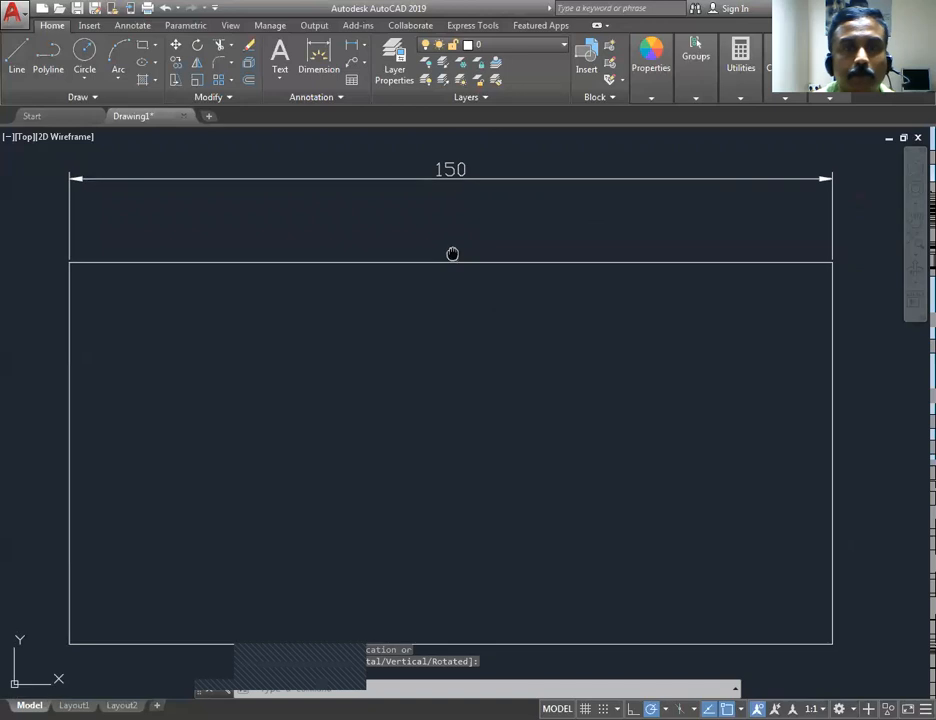
{"action": "left_click", "coordinate": [549, 180]}
{"action": "key", "text": "Delete"}
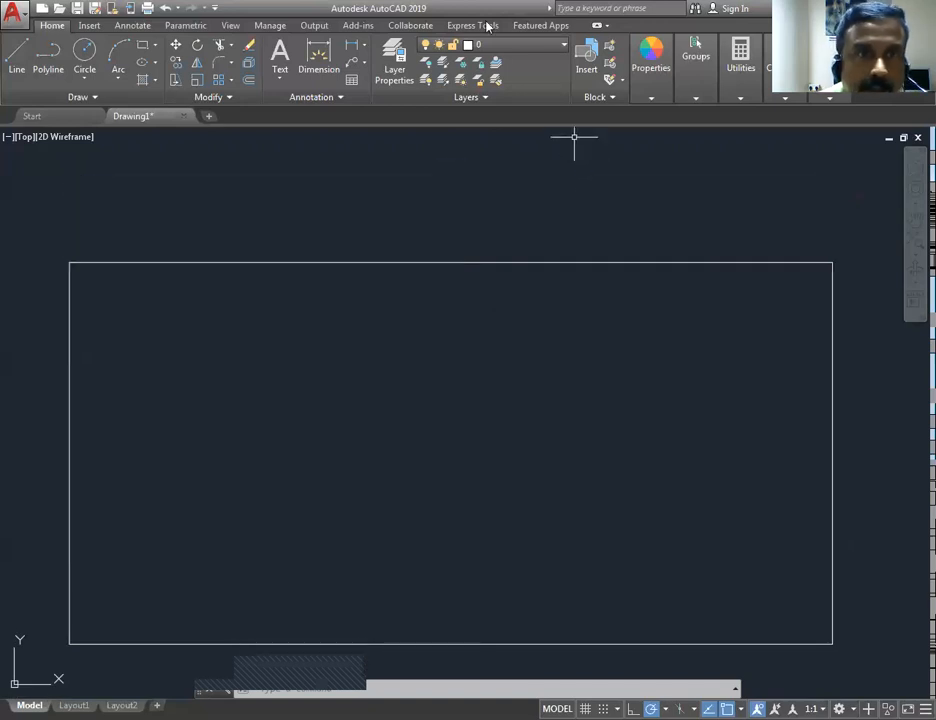
- Add a linear dimension between the rectangle's two upper corners, placing the dimension line above the top edge
{"action": "left_click", "coordinate": [351, 45]}
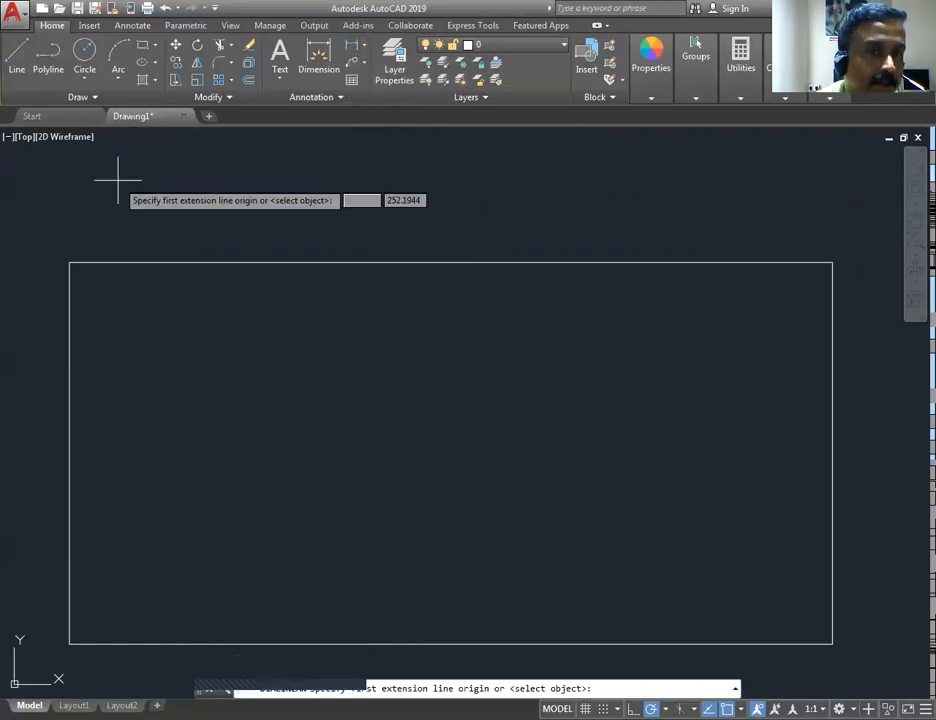
{"action": "left_click", "coordinate": [69, 262]}
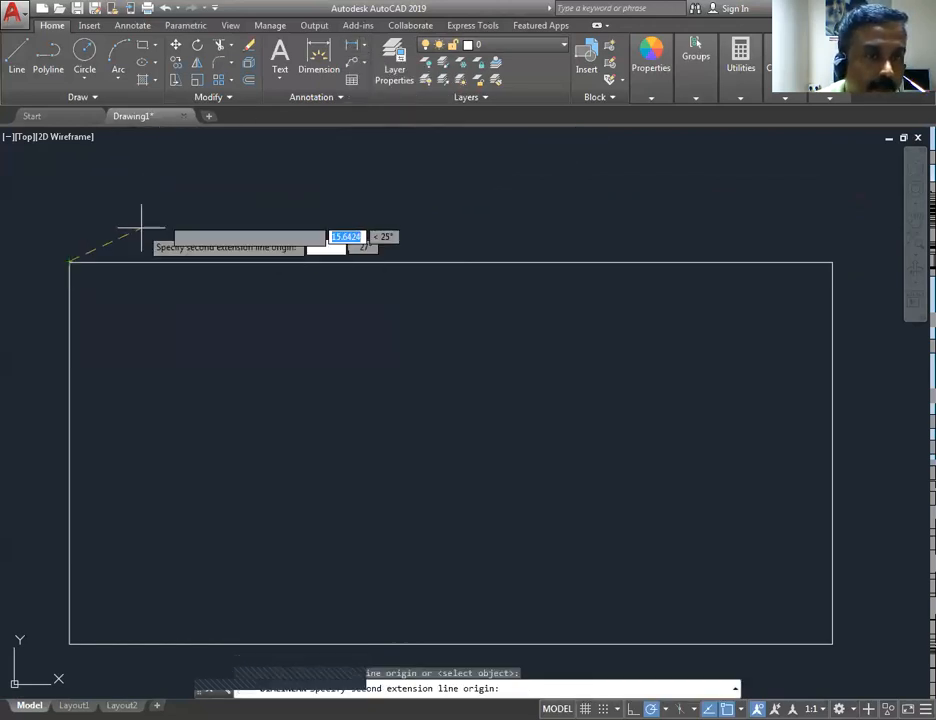
{"action": "left_click", "coordinate": [832, 262]}
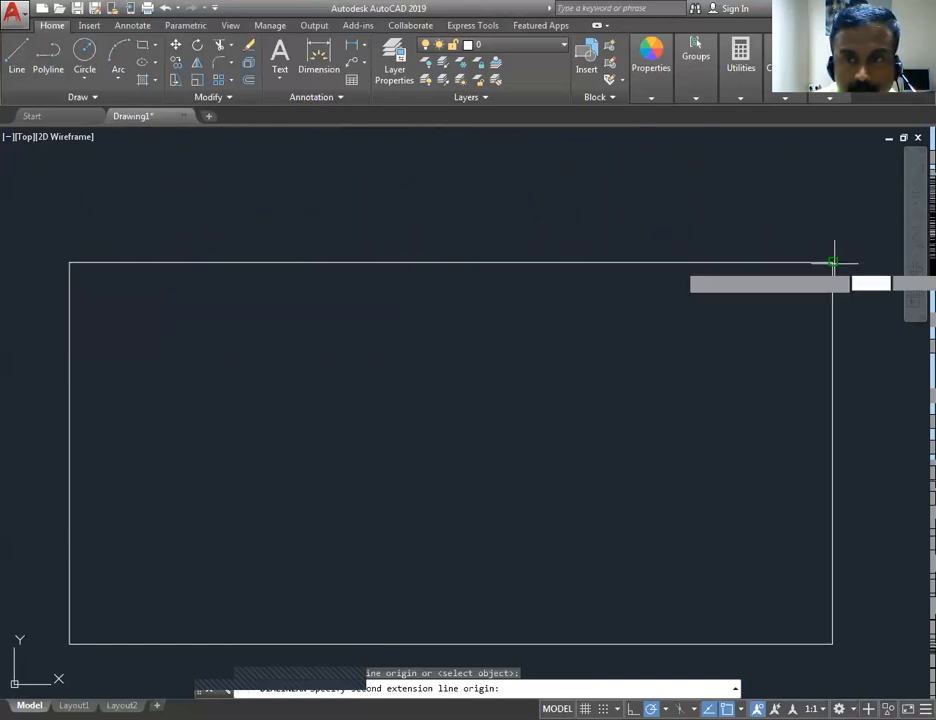
{"action": "left_click", "coordinate": [796, 182]}
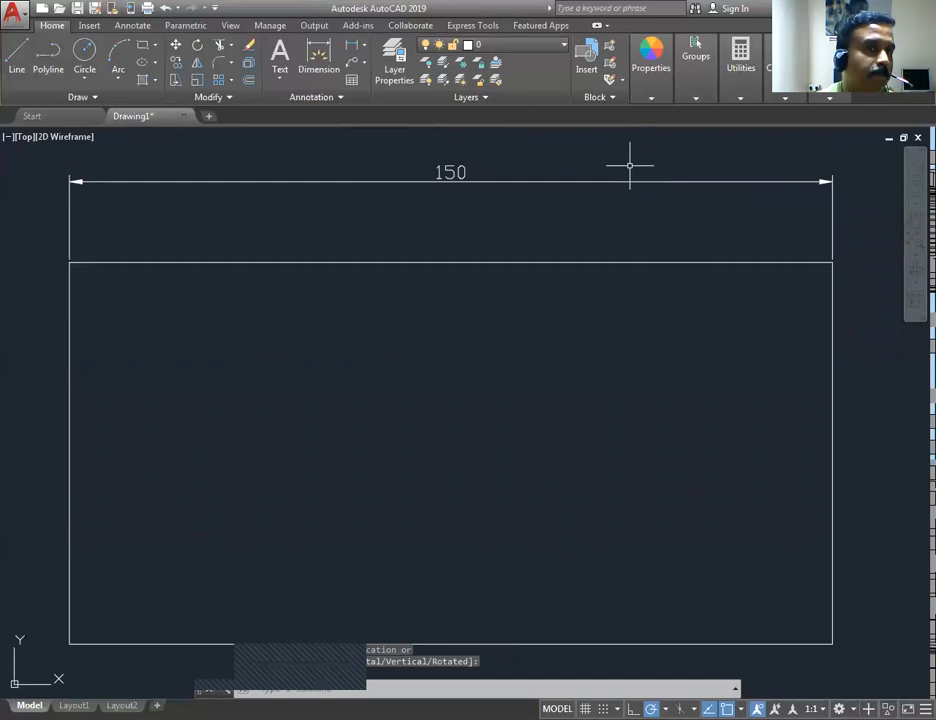
- Add a vertical linear dimension to the rectangle's right edge, placing the dimension line outside it to the right
{"action": "scroll", "coordinate": [497, 203], "scroll_direction": "down", "scroll_amount": 2}
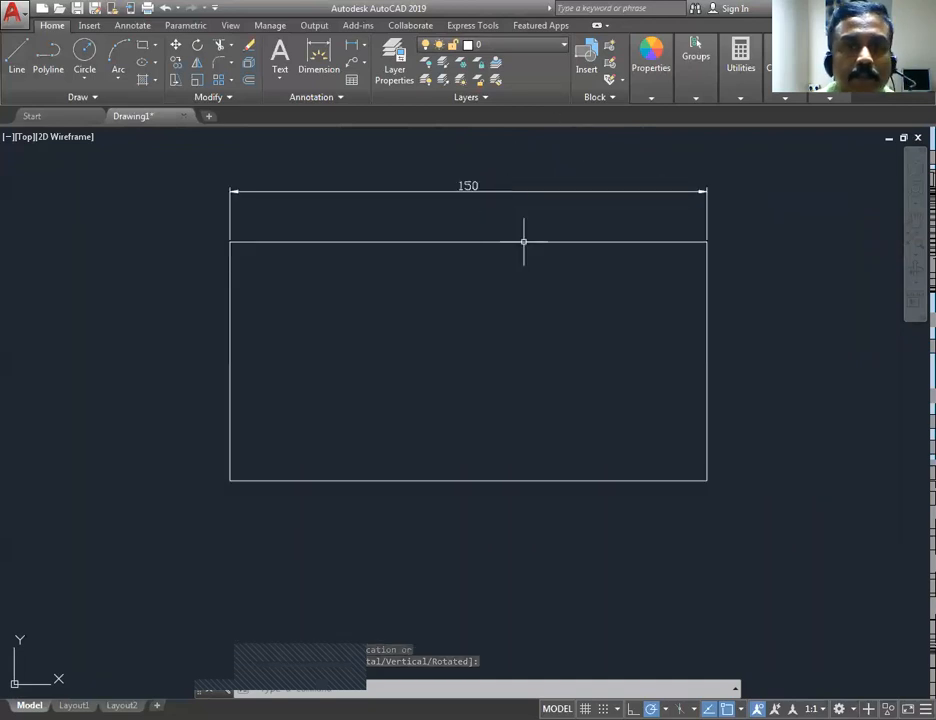
{"action": "left_click", "coordinate": [351, 45]}
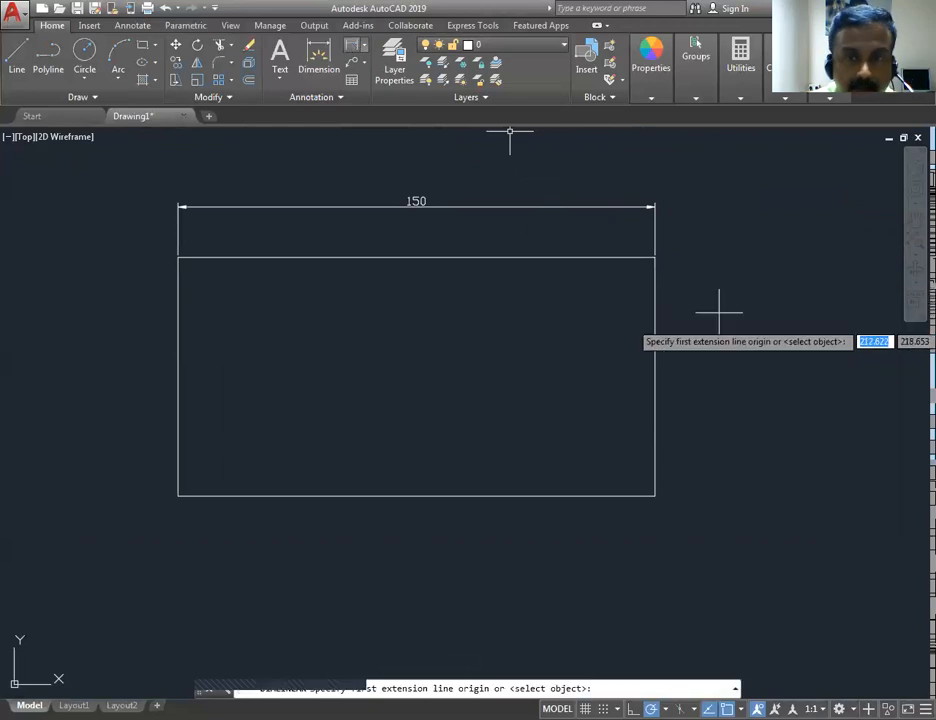
{"action": "left_click", "coordinate": [658, 494]}
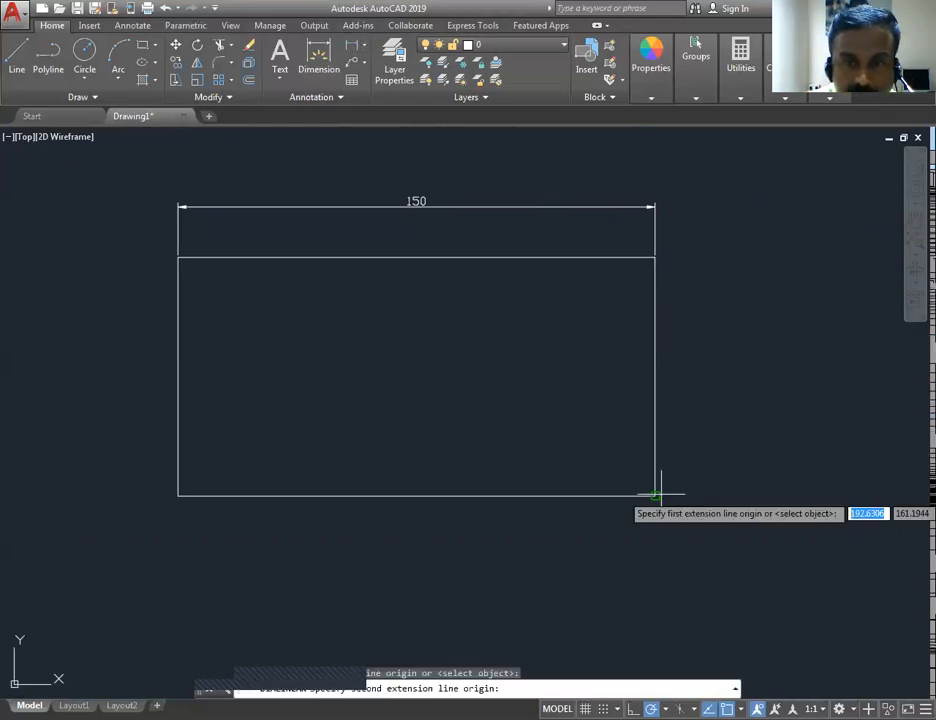
{"action": "left_click", "coordinate": [655, 258]}
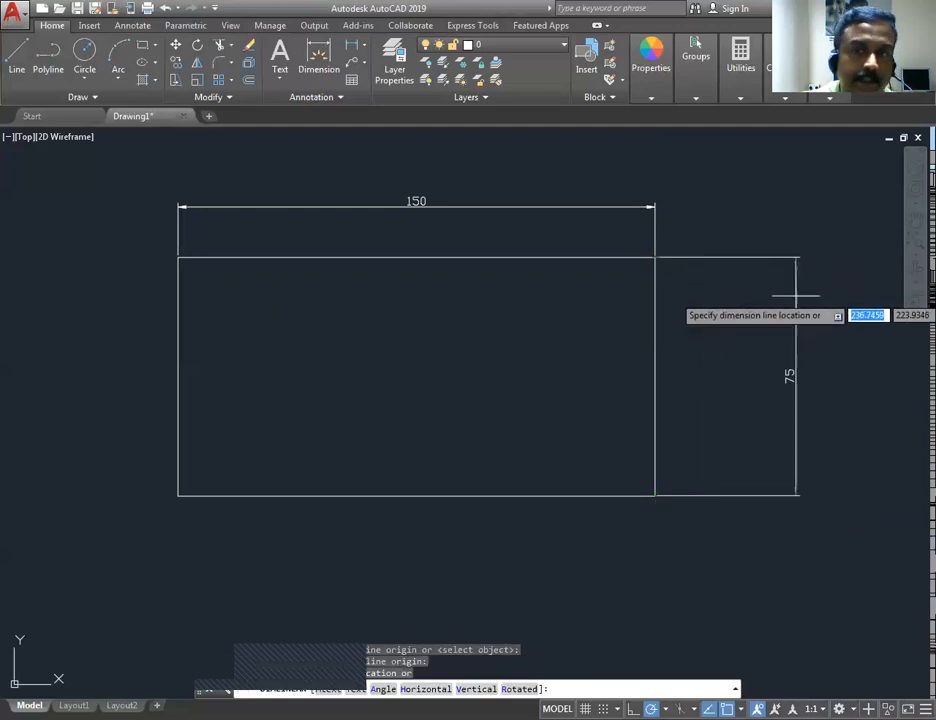
{"action": "left_click", "coordinate": [796, 295]}
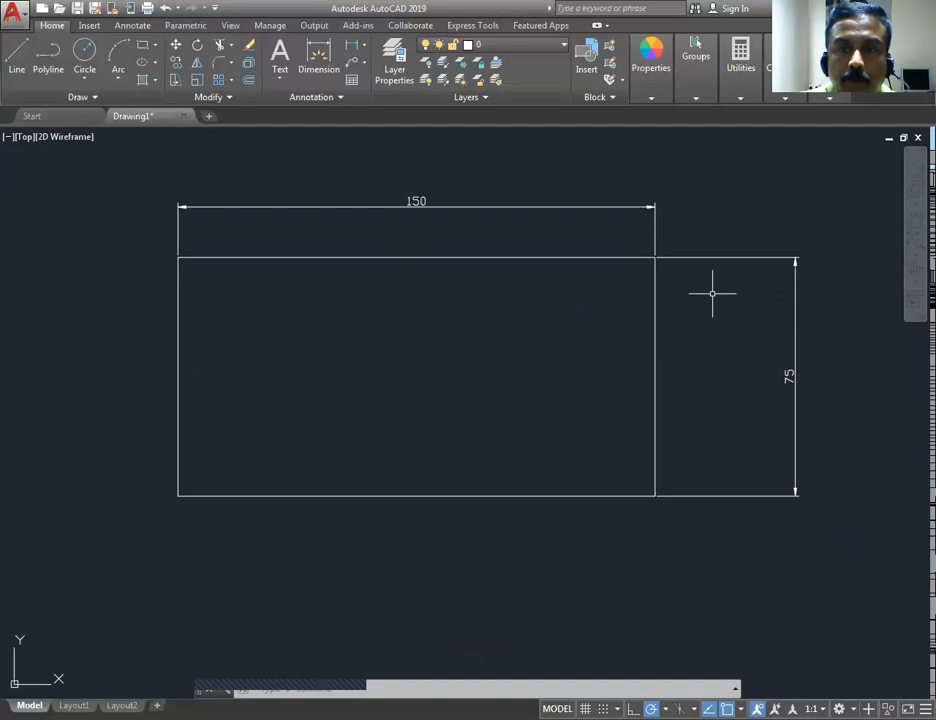
- Select the rectangle and both of its dimensions with a window selection and delete them
{"action": "left_click", "coordinate": [119, 157]}
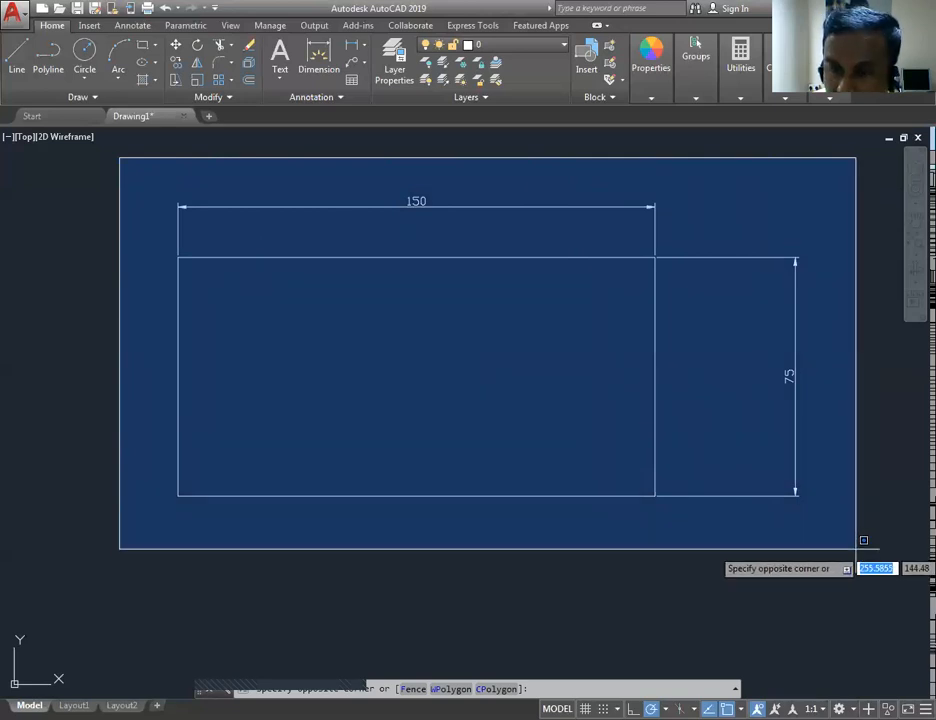
{"action": "left_click", "coordinate": [857, 547]}
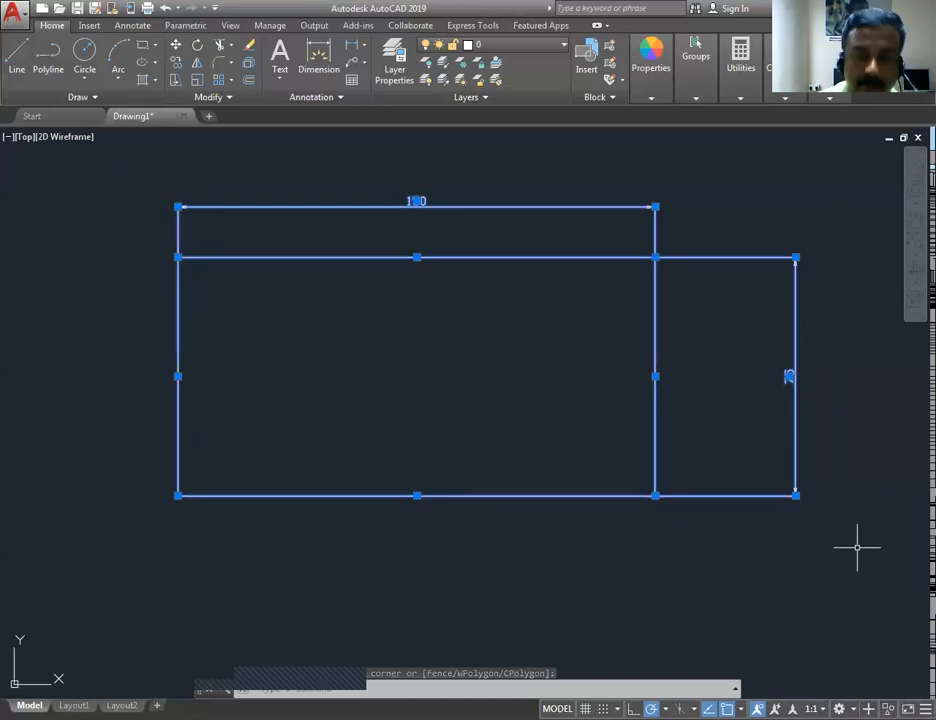
{"action": "key", "text": "Delete"}
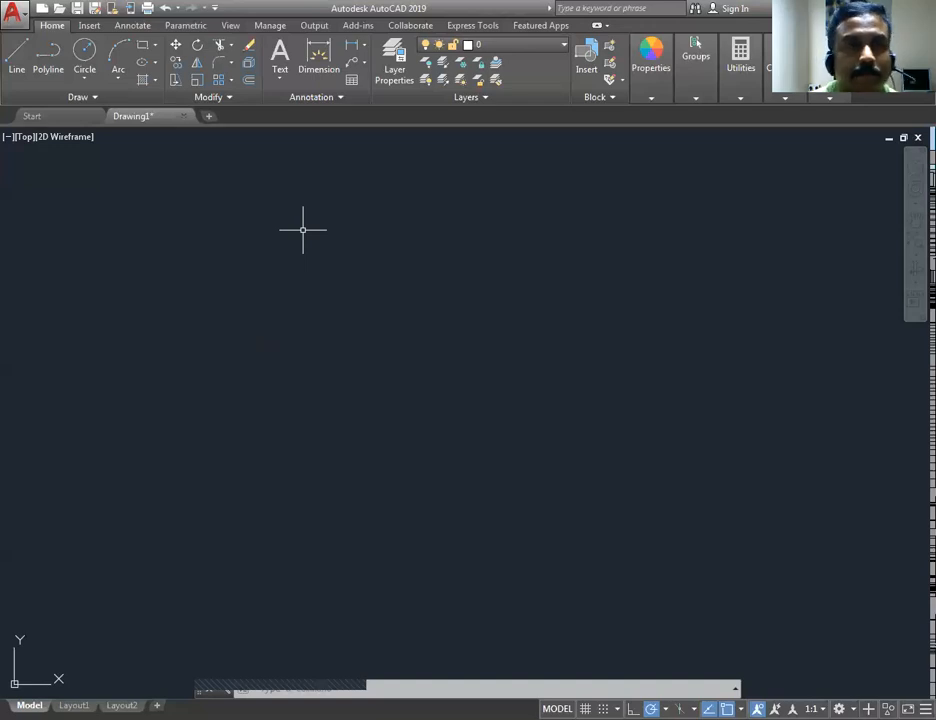
- Draw a freehand horizontal line about 133 units long at polar angle 0°, and end the Line command with Enter
{"action": "left_click", "coordinate": [18, 60]}
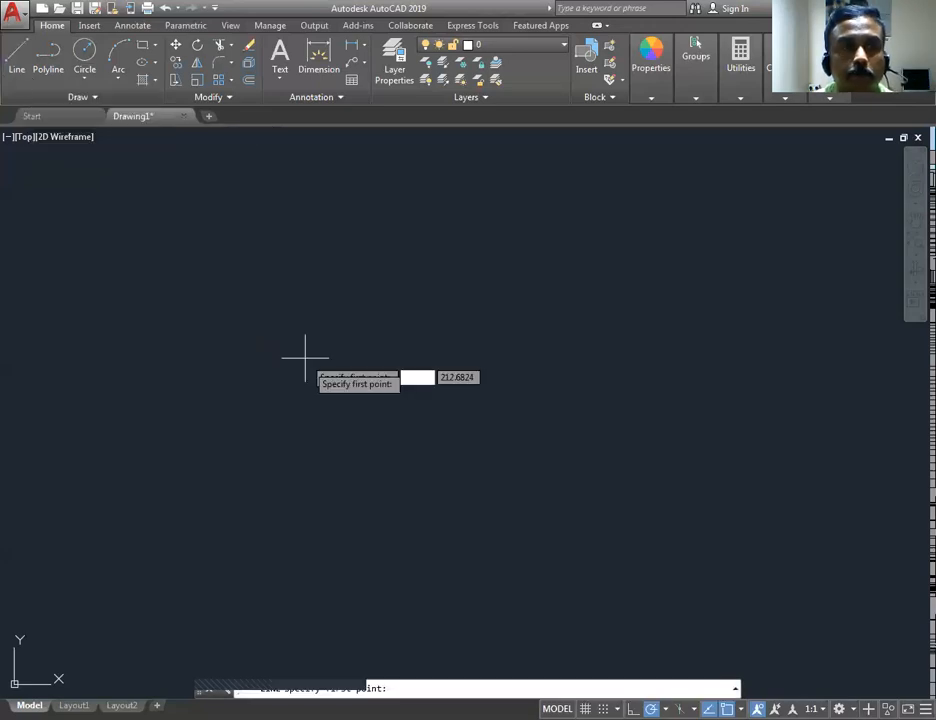
{"action": "left_click", "coordinate": [202, 328]}
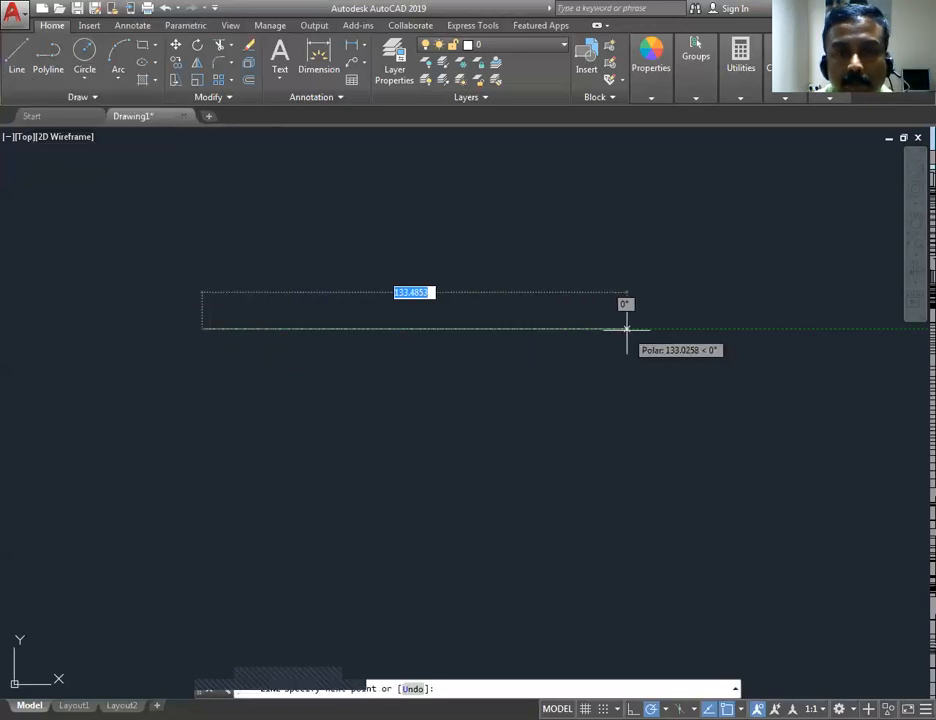
{"action": "left_click", "coordinate": [626, 328]}
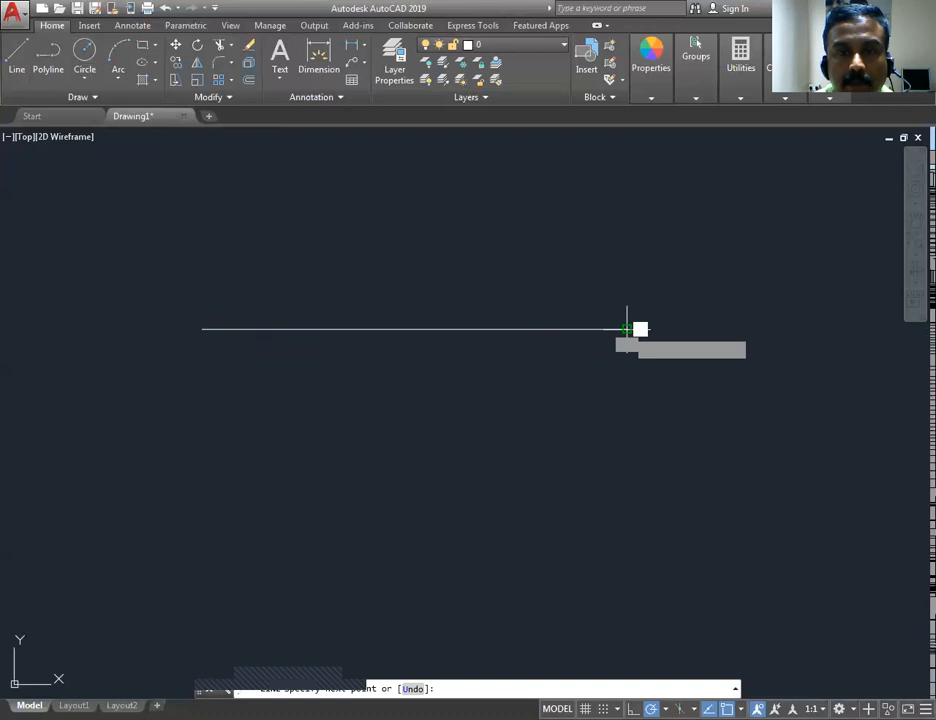
{"action": "right_click", "coordinate": [674, 404]}
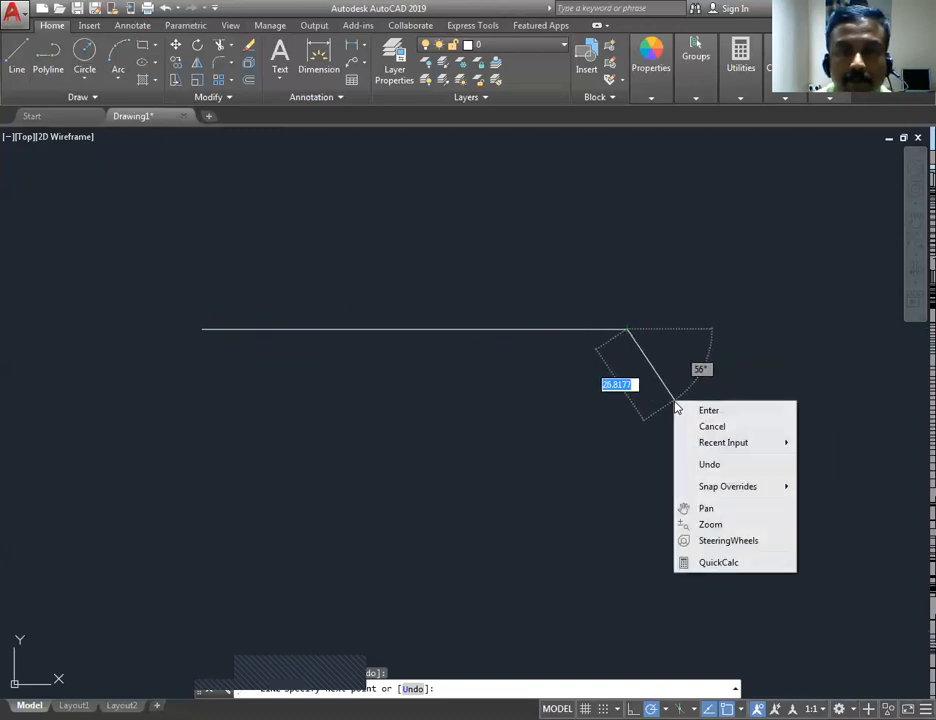
{"action": "left_click", "coordinate": [708, 411]}
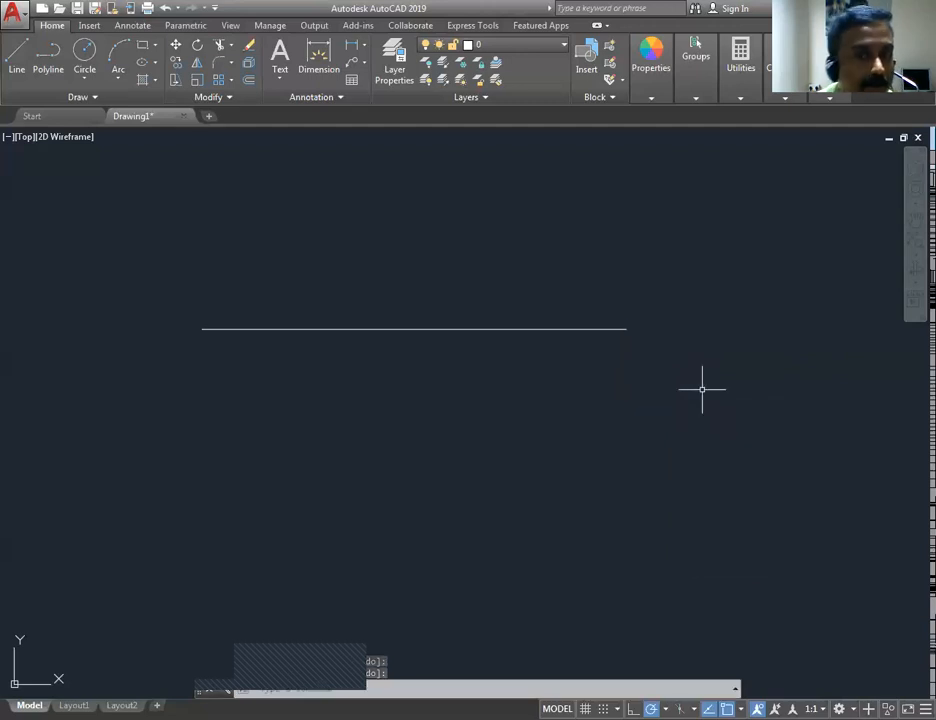
- Repeat the Line command to draw a second horizontal line below the first, and end the command
{"action": "right_click", "coordinate": [484, 400]}
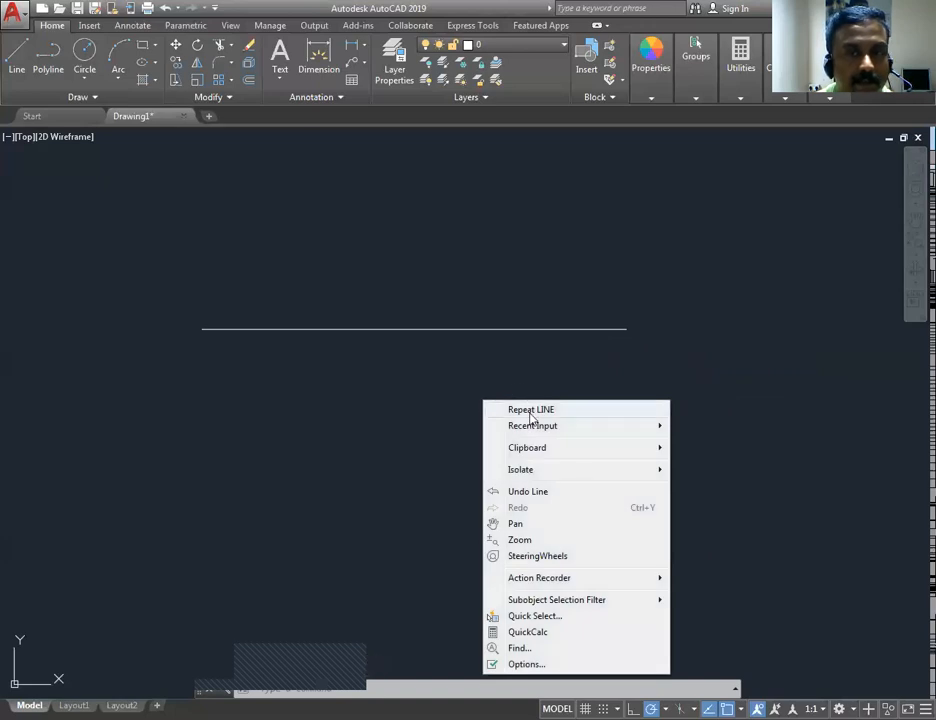
{"action": "left_click", "coordinate": [531, 411]}
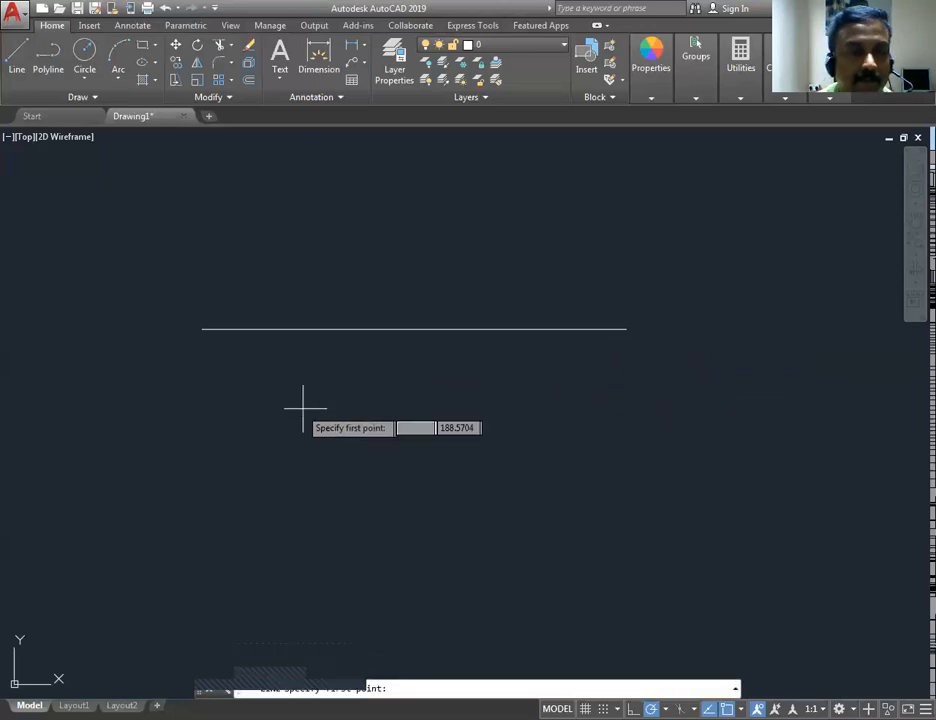
{"action": "left_click", "coordinate": [234, 405]}
{"action": "left_click", "coordinate": [691, 406]}
{"action": "right_click", "coordinate": [675, 472]}
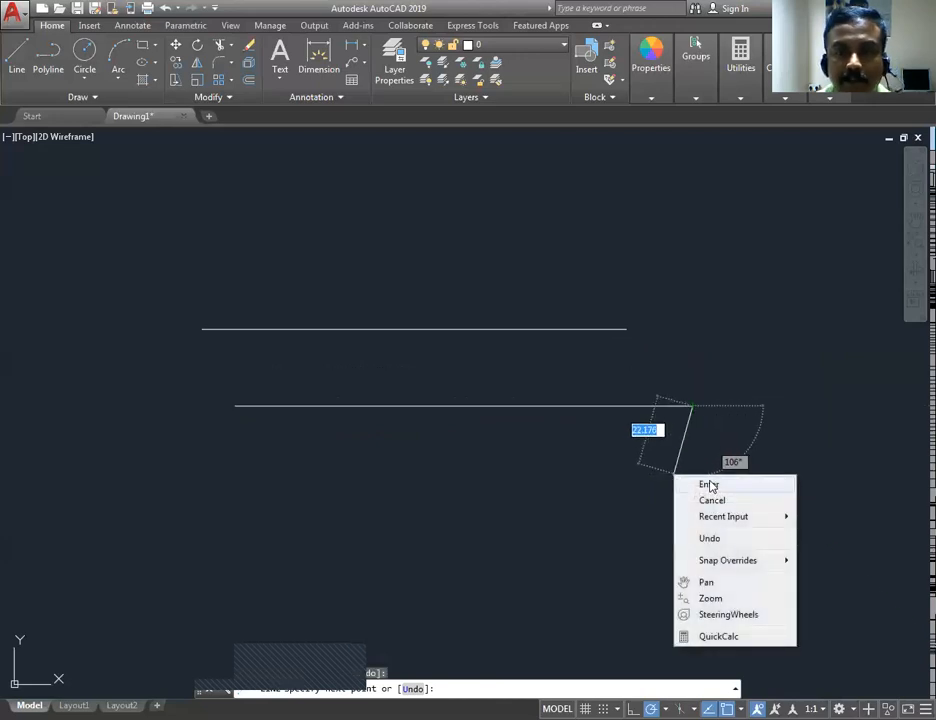
{"action": "left_click", "coordinate": [712, 487]}
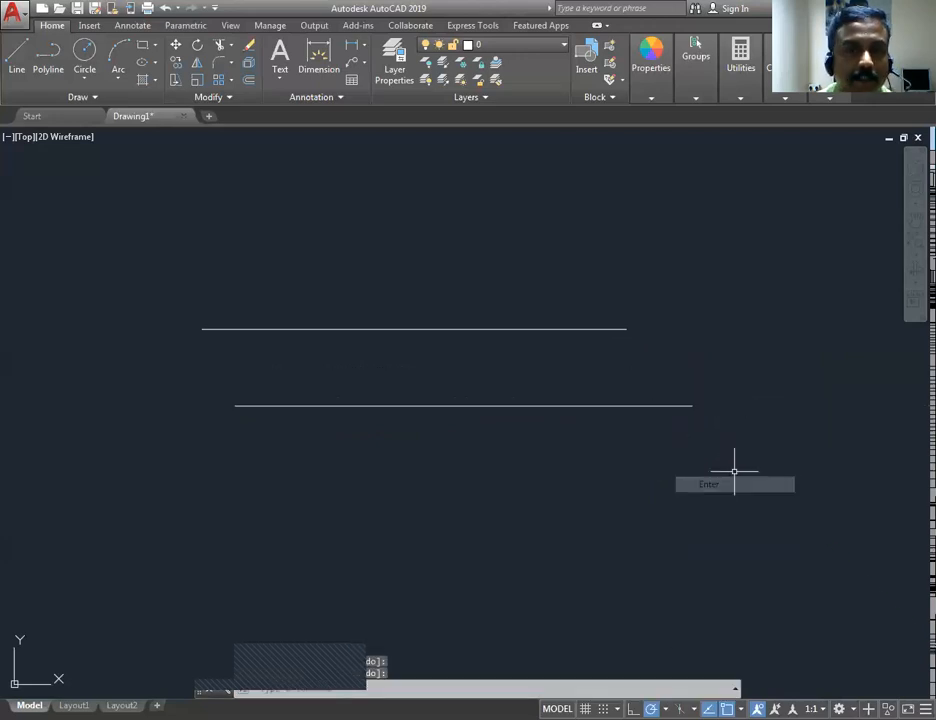
- Repeat the Line command to draw a third horizontal line about 145 units long below the other two, and end the command
{"action": "right_click", "coordinate": [328, 212]}
{"action": "left_click", "coordinate": [384, 224]}
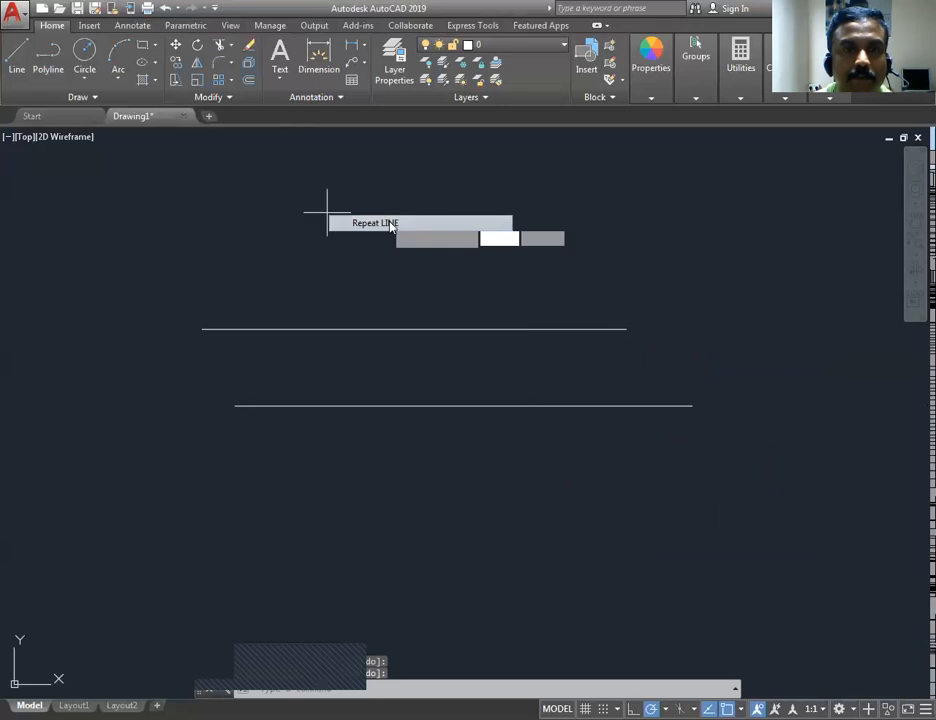
{"action": "left_click", "coordinate": [169, 479]}
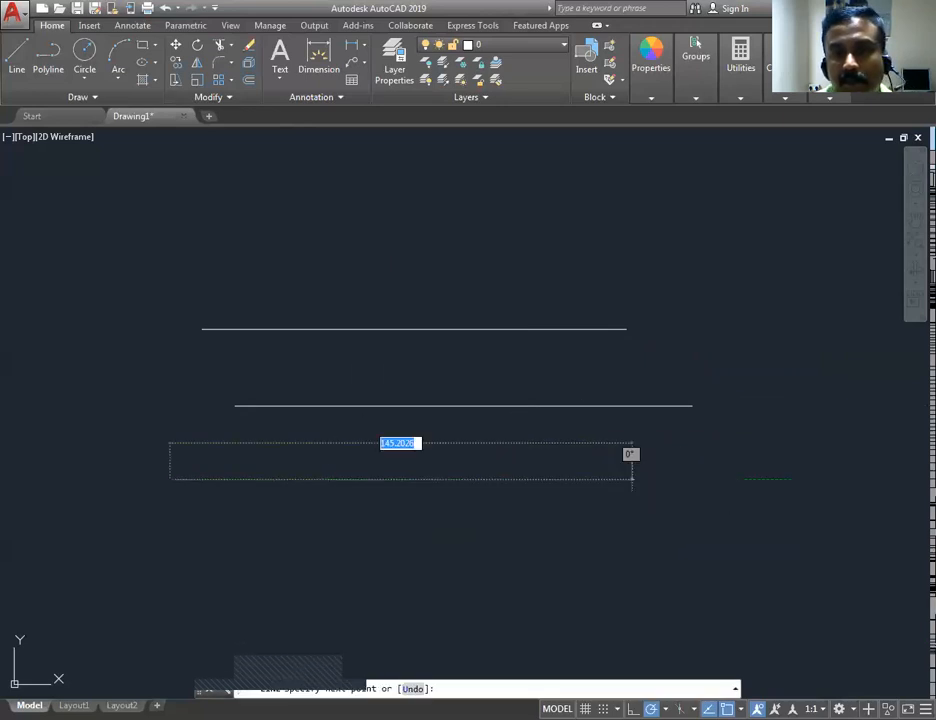
{"action": "left_click", "coordinate": [632, 479]}
{"action": "right_click", "coordinate": [706, 458]}
{"action": "left_click", "coordinate": [741, 463]}
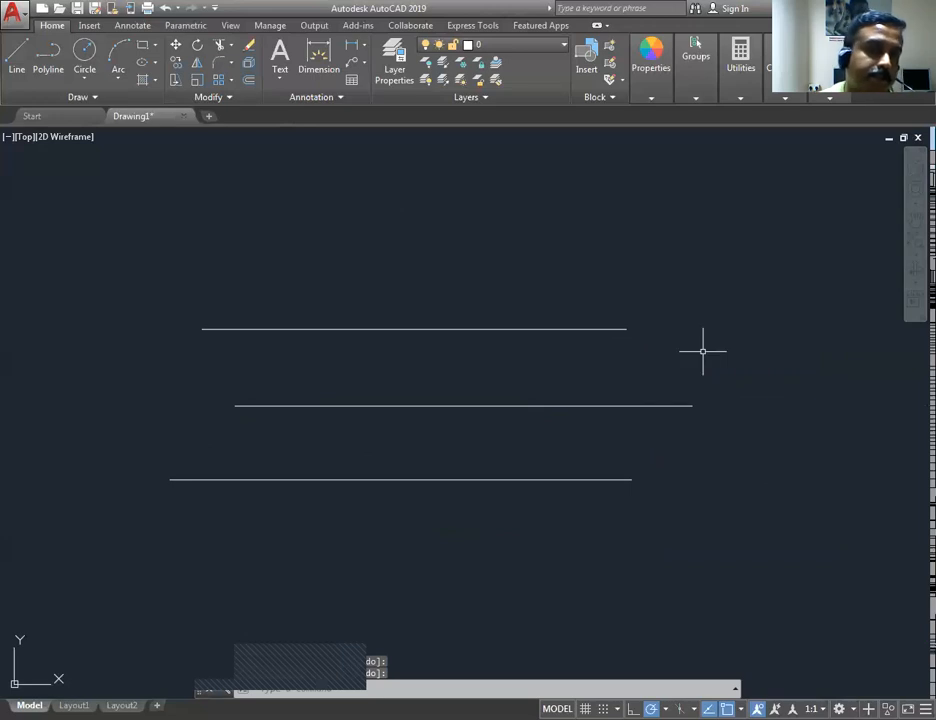
- Repeat the Line command to draw a vertical line crossing all three horizontal lines near their left ends, and end the command
{"action": "right_click", "coordinate": [541, 223]}
{"action": "left_click", "coordinate": [586, 232]}
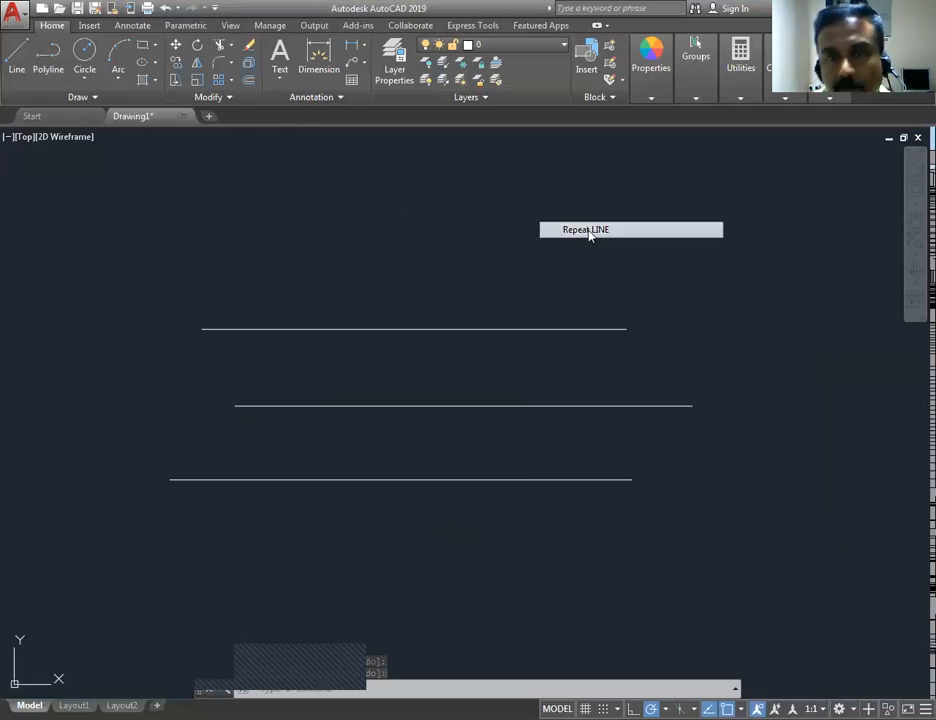
{"action": "left_click", "coordinate": [309, 234]}
{"action": "left_click", "coordinate": [309, 534]}
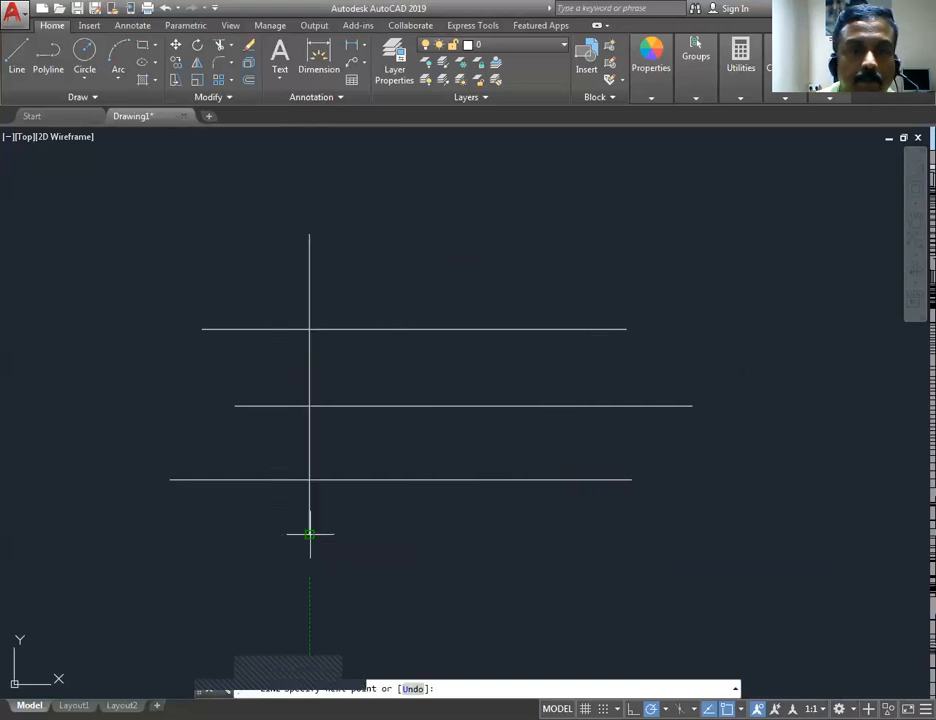
{"action": "right_click", "coordinate": [405, 535]}
{"action": "left_click", "coordinate": [441, 546]}
- Draw a second vertical line across the three horizontal lines, near their middle, and end the Line command
{"action": "right_click", "coordinate": [453, 275]}
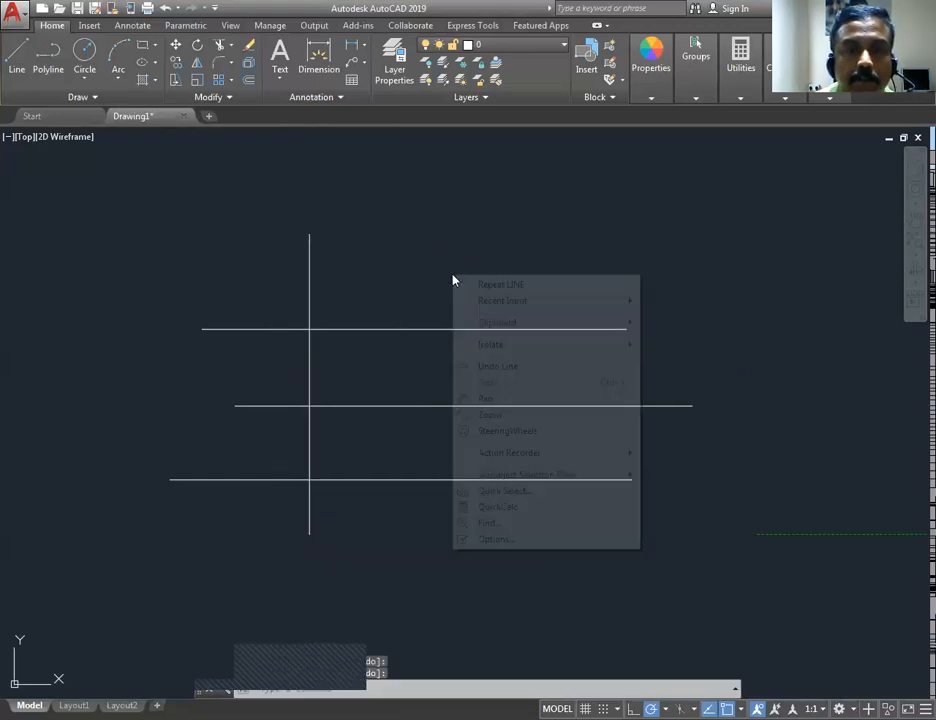
{"action": "left_click", "coordinate": [497, 287]}
{"action": "left_click", "coordinate": [423, 284]}
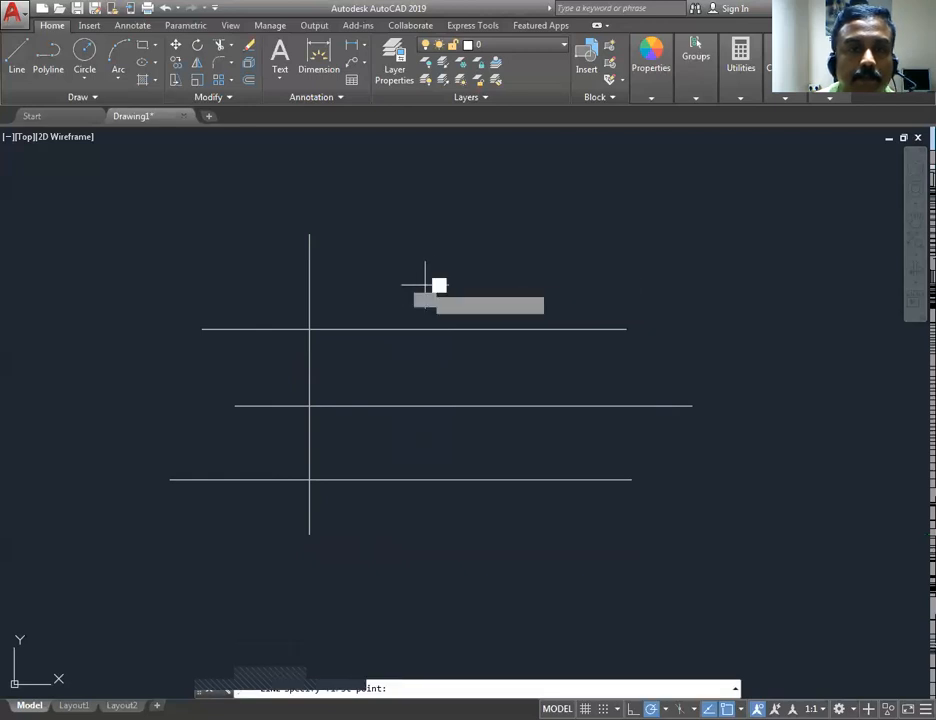
{"action": "left_click", "coordinate": [424, 562]}
{"action": "right_click", "coordinate": [523, 534]}
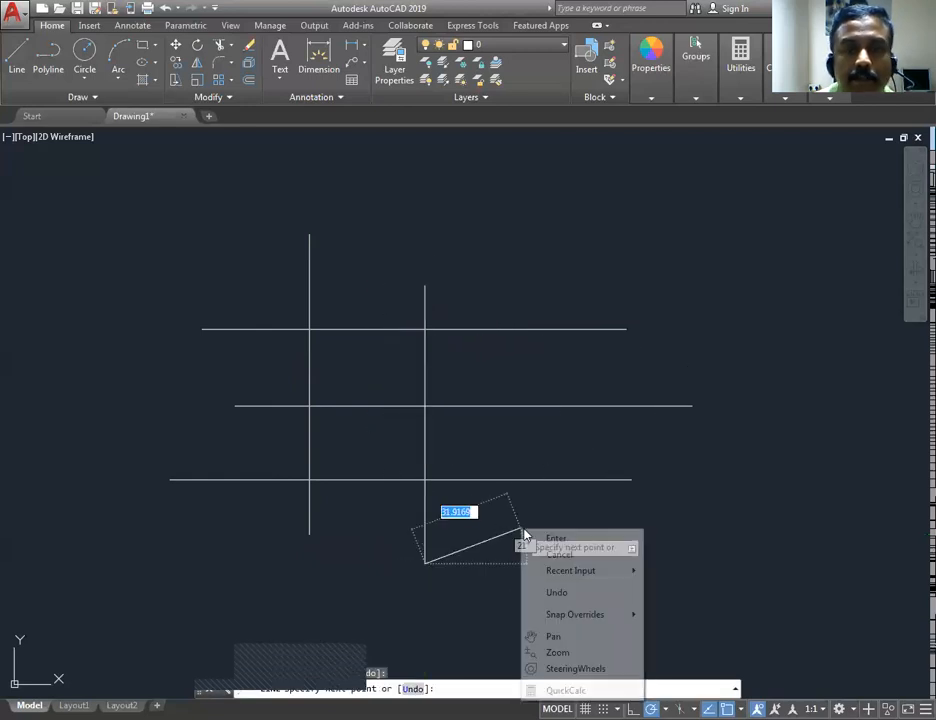
{"action": "left_click", "coordinate": [550, 540]}
- Draw a shorter vertical line about 59 units long crossing only the uppermost horizontal line, right of the second vertical, and end the command
{"action": "right_click", "coordinate": [509, 242]}
{"action": "left_click", "coordinate": [560, 252]}
{"action": "left_click", "coordinate": [534, 196]}
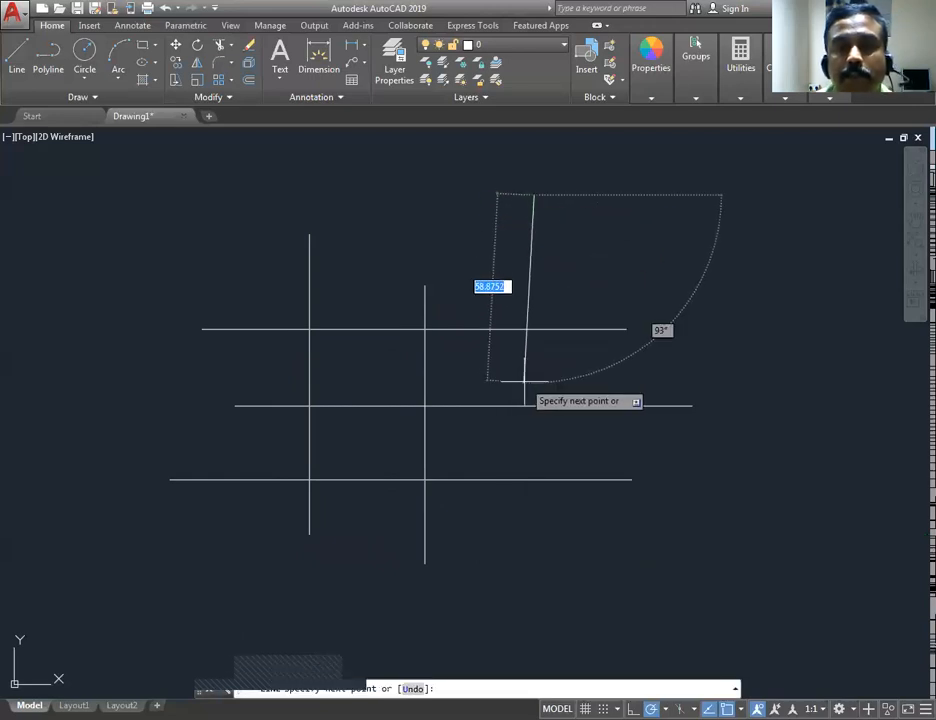
{"action": "left_click", "coordinate": [534, 383]}
{"action": "right_click", "coordinate": [641, 277]}
{"action": "left_click", "coordinate": [668, 281]}
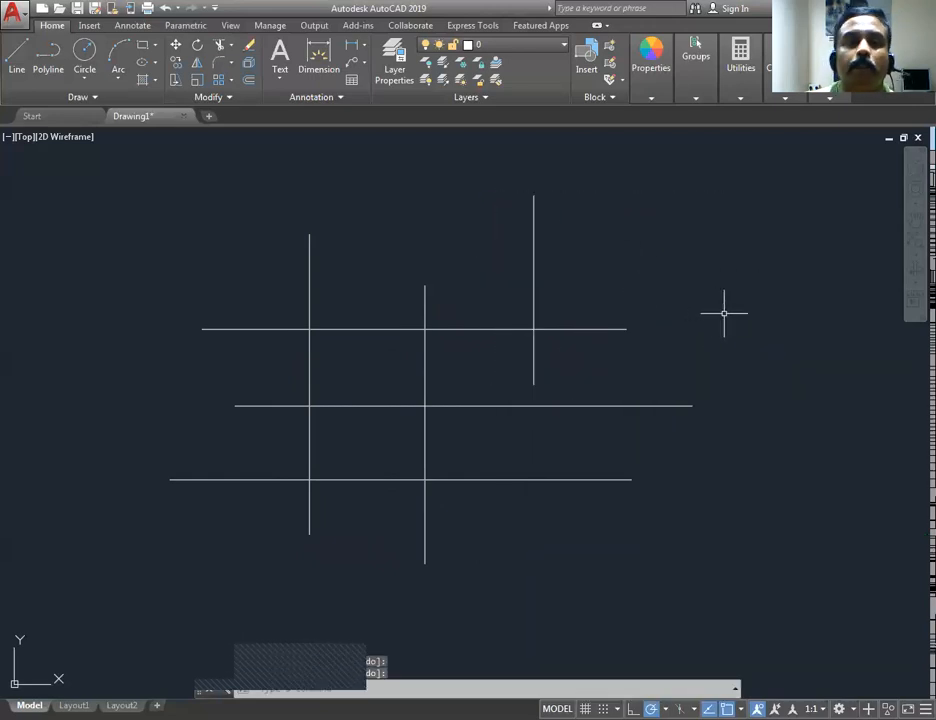
- Draw a separate vertical line to the right of all the horizontal lines, and end the Line command
{"action": "right_click", "coordinate": [688, 231]}
{"action": "left_click", "coordinate": [735, 238]}
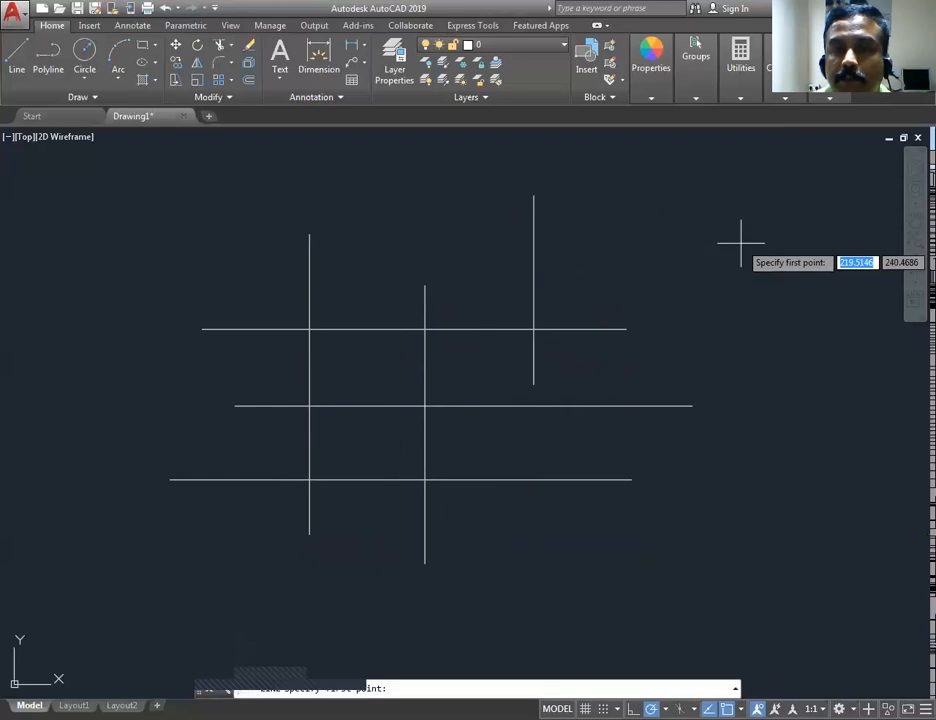
{"action": "left_click", "coordinate": [792, 277]}
{"action": "left_click", "coordinate": [792, 572]}
{"action": "right_click", "coordinate": [828, 499]}
{"action": "left_click", "coordinate": [848, 510]}
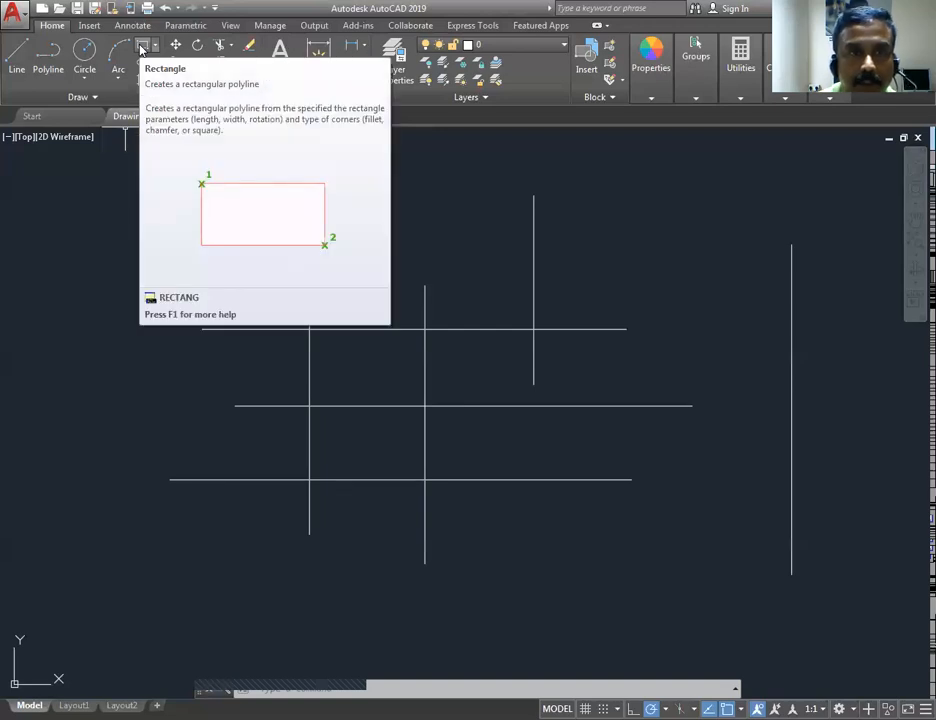
- Draw a small square with the Rectangle command above and left of the crossing lines
{"action": "left_click", "coordinate": [142, 47]}
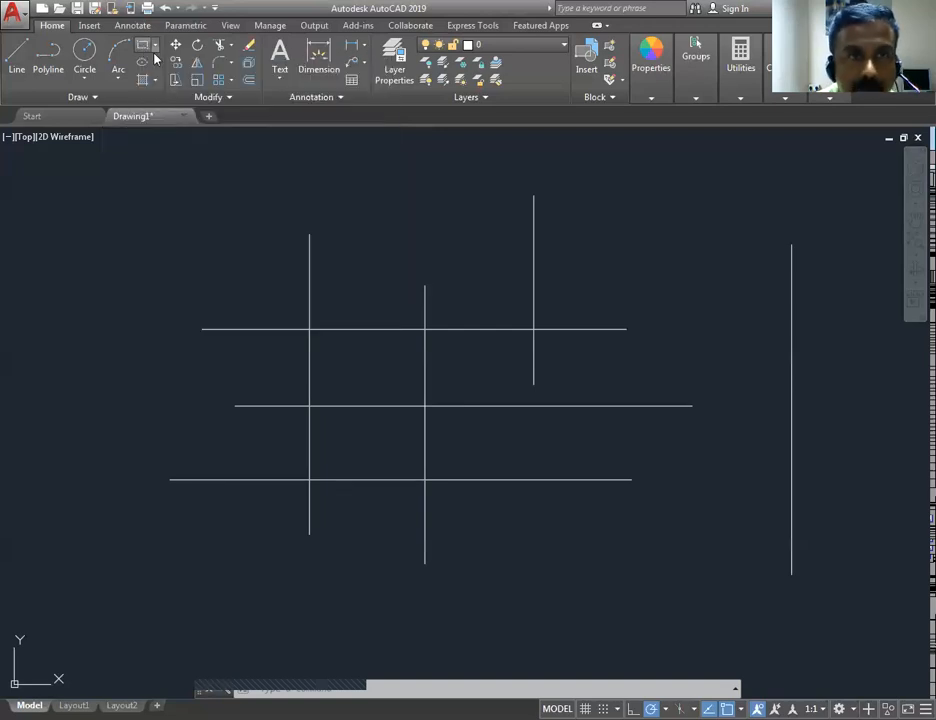
{"action": "left_click", "coordinate": [150, 178]}
{"action": "left_click", "coordinate": [173, 201]}
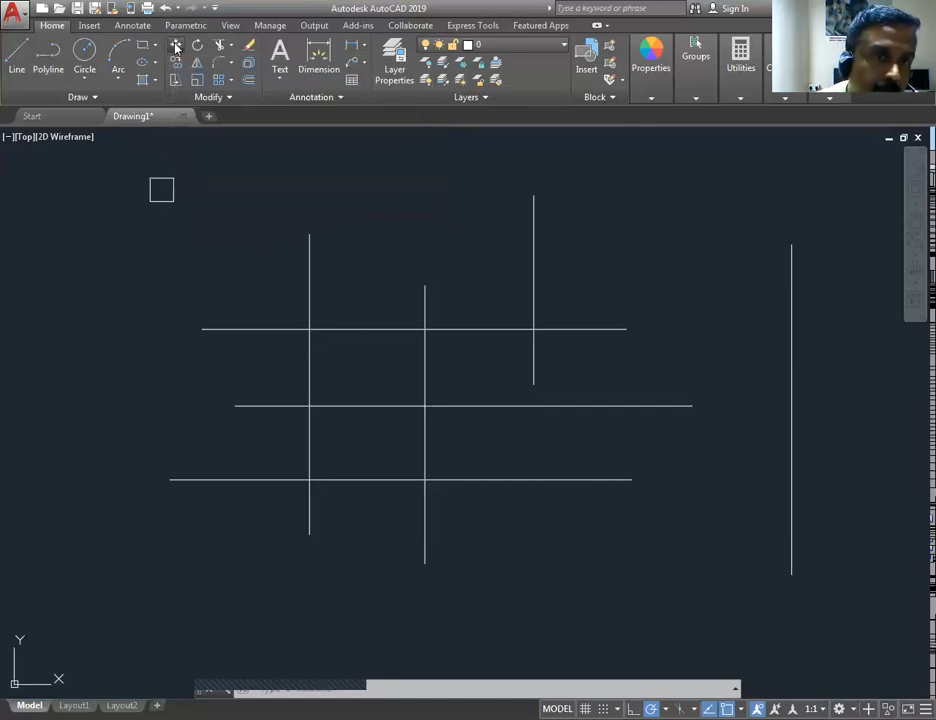
- Move the square by its bottom-edge midpoint onto the upper endpoint of the leftmost vertical line
{"action": "left_click", "coordinate": [175, 46]}
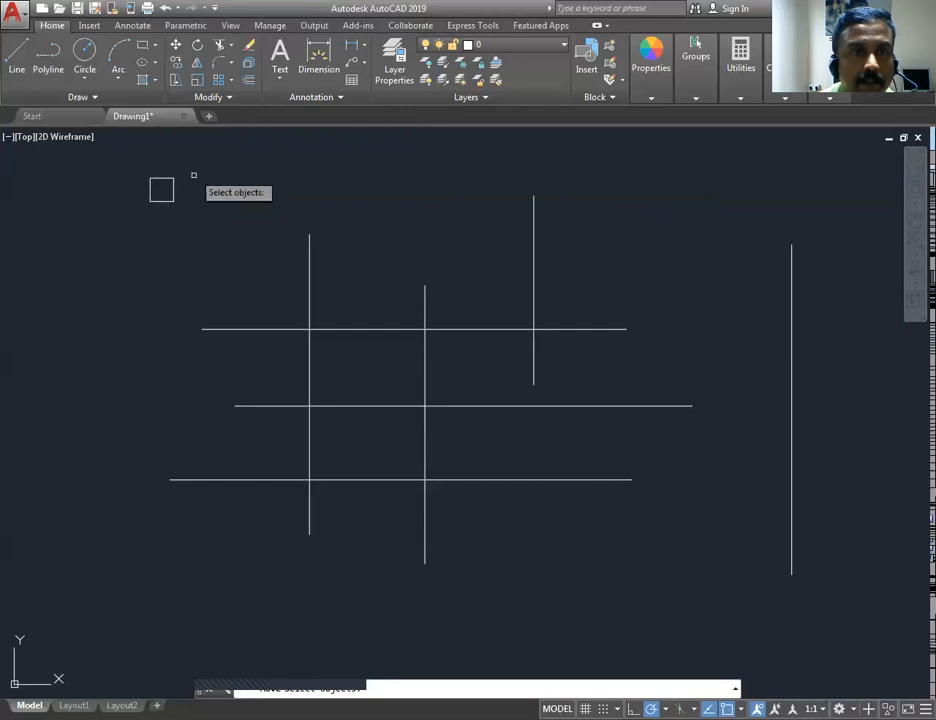
{"action": "left_click", "coordinate": [164, 179]}
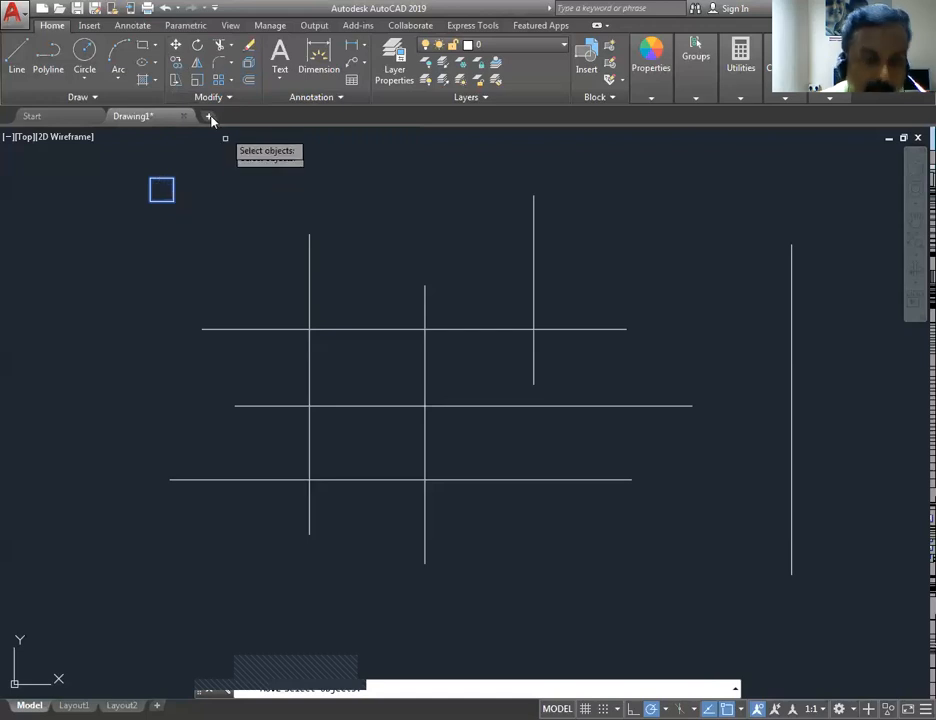
{"action": "key", "text": "Return"}
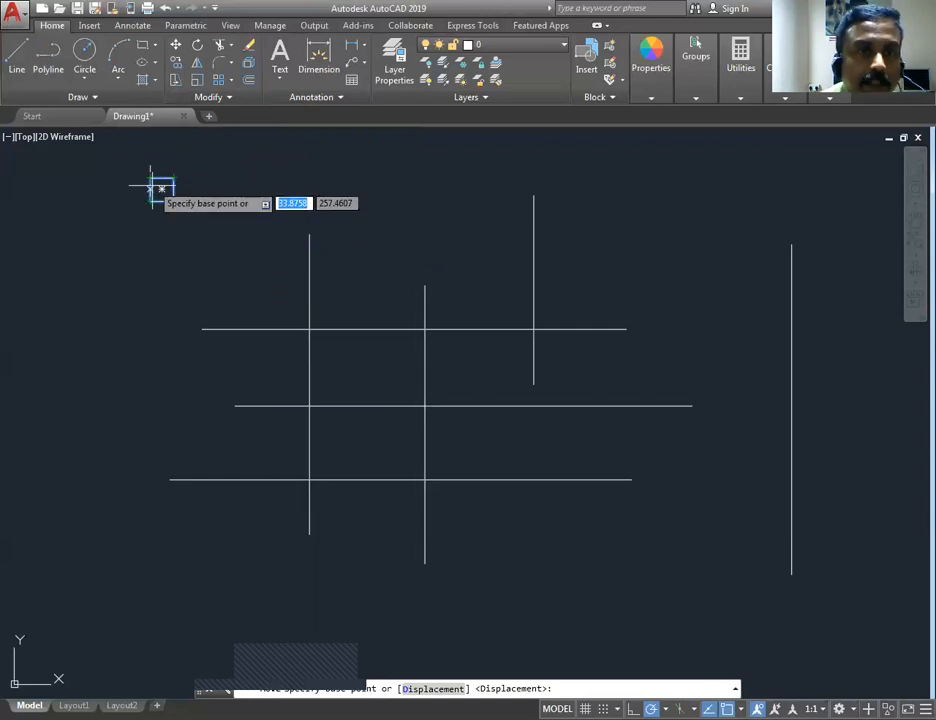
{"action": "scroll", "coordinate": [150, 188], "scroll_direction": "up", "scroll_amount": 8}
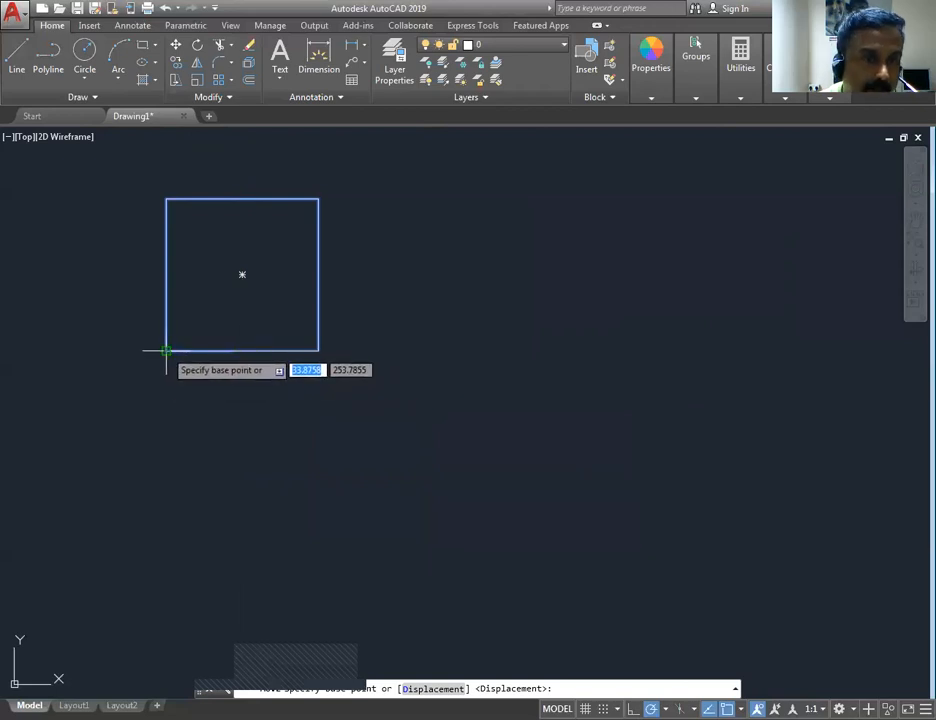
{"action": "left_click", "coordinate": [241, 350]}
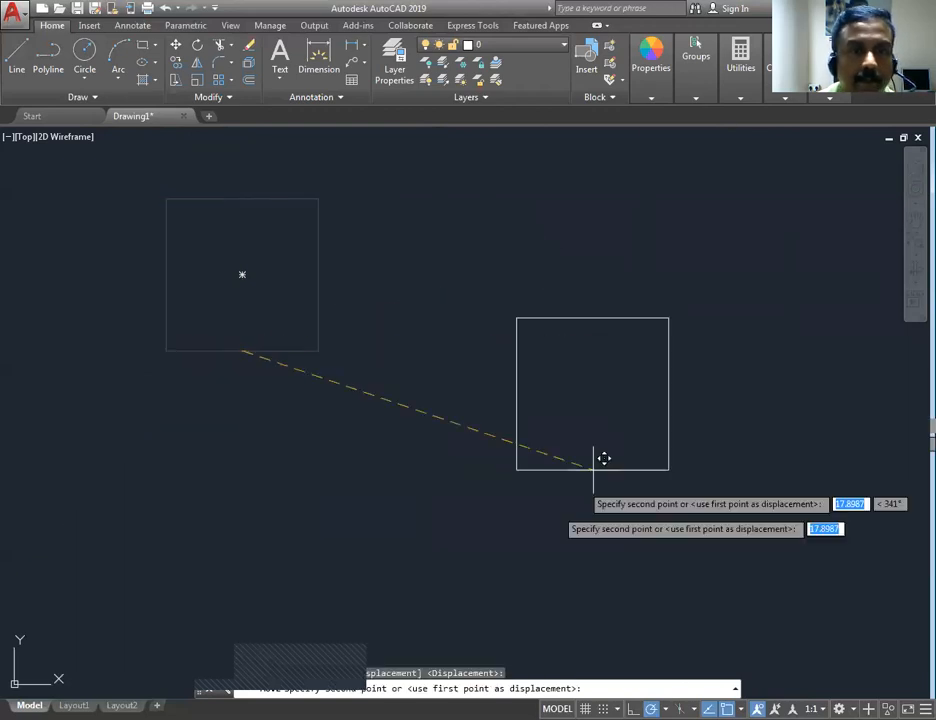
{"action": "scroll", "coordinate": [466, 404], "scroll_direction": "down", "scroll_amount": 6}
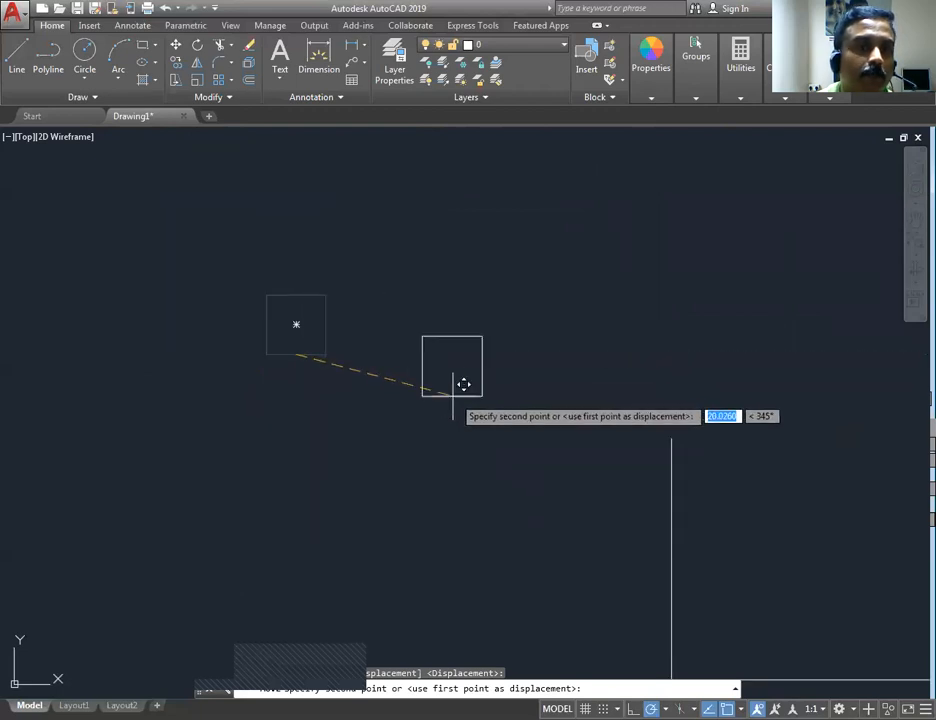
{"action": "scroll", "coordinate": [547, 416], "scroll_direction": "down", "scroll_amount": 4}
{"action": "scroll", "coordinate": [590, 431], "scroll_direction": "up", "scroll_amount": 4}
{"action": "middle_click_drag", "start_coordinate": [566, 428], "coordinate": [404, 328]}
{"action": "left_click", "coordinate": [350, 302]}
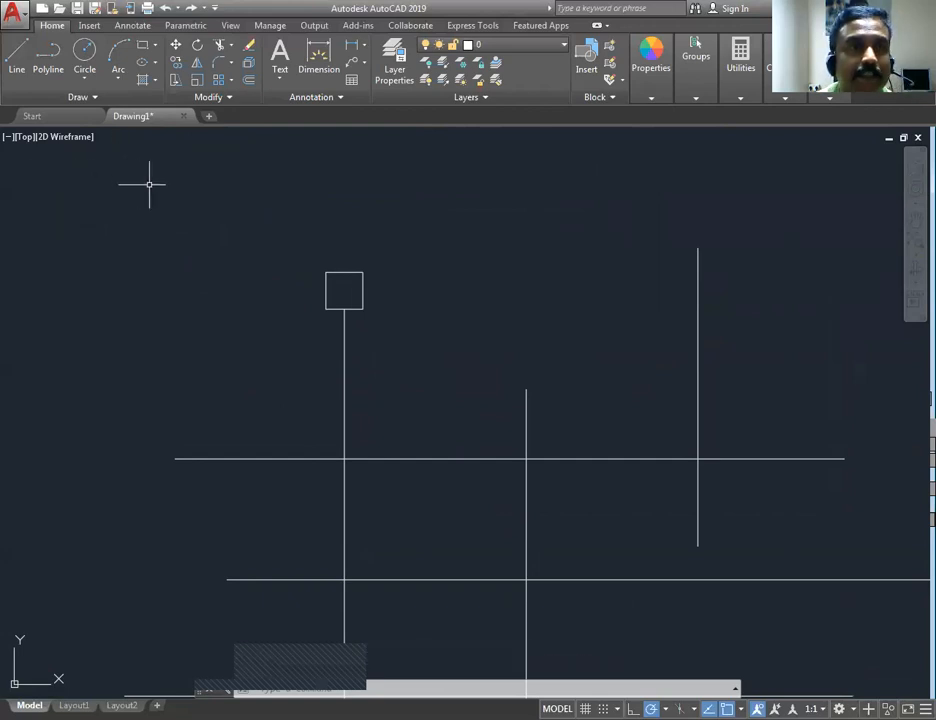
{"action": "left_click", "coordinate": [176, 62]}
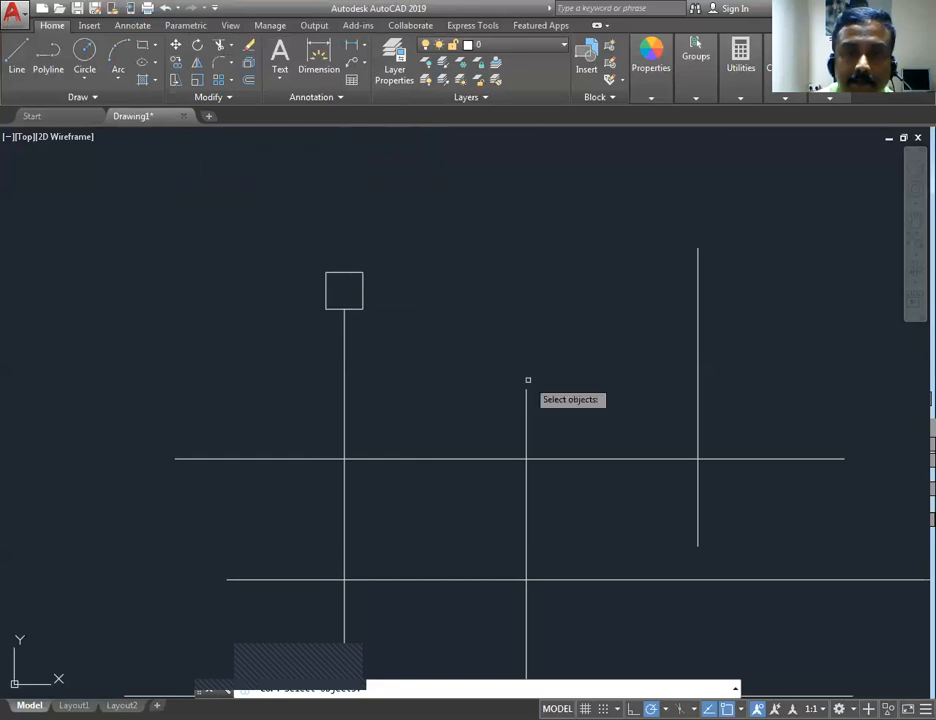
{"action": "middle_click_drag", "start_coordinate": [574, 299], "coordinate": [490, 270]}
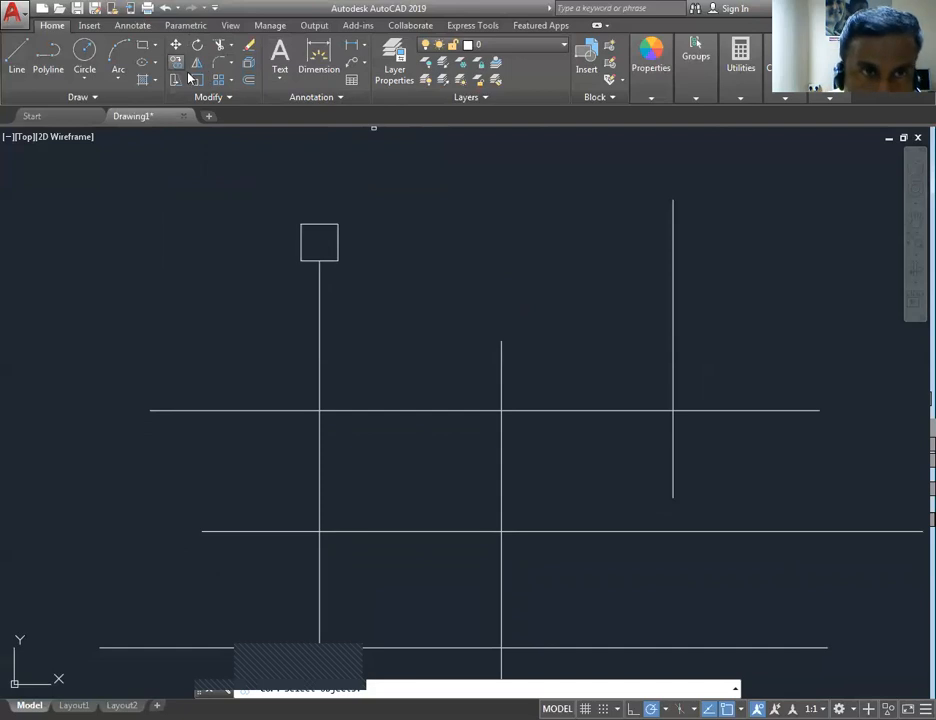
{"action": "left_click", "coordinate": [336, 228]}
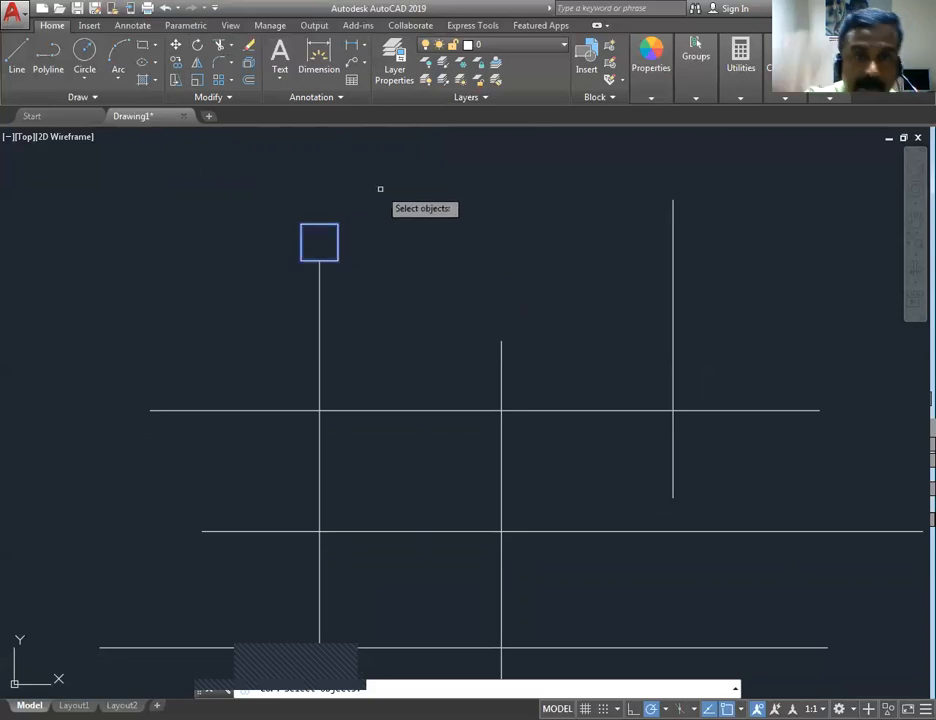
{"action": "key", "text": "Return"}
{"action": "scroll", "coordinate": [380, 190], "scroll_direction": "down", "scroll_amount": 3}
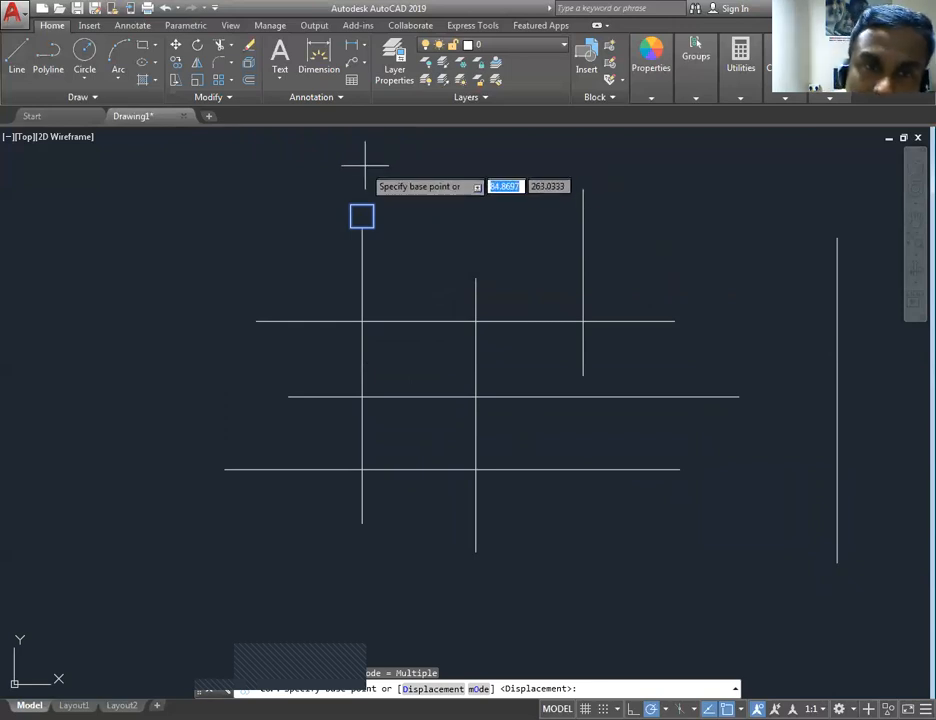
{"action": "scroll", "coordinate": [366, 160], "scroll_direction": "up", "scroll_amount": 4}
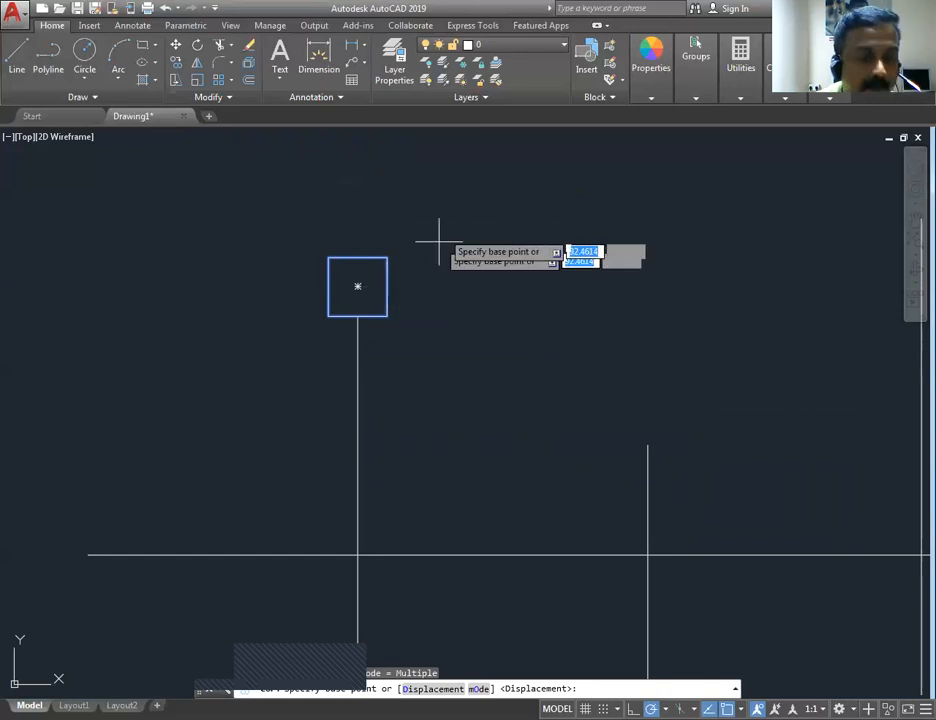
{"action": "key", "text": "Escape"}
- Copy the square by its right-edge midpoint onto the left endpoint of the uppermost horizontal line
{"action": "left_click", "coordinate": [177, 62]}
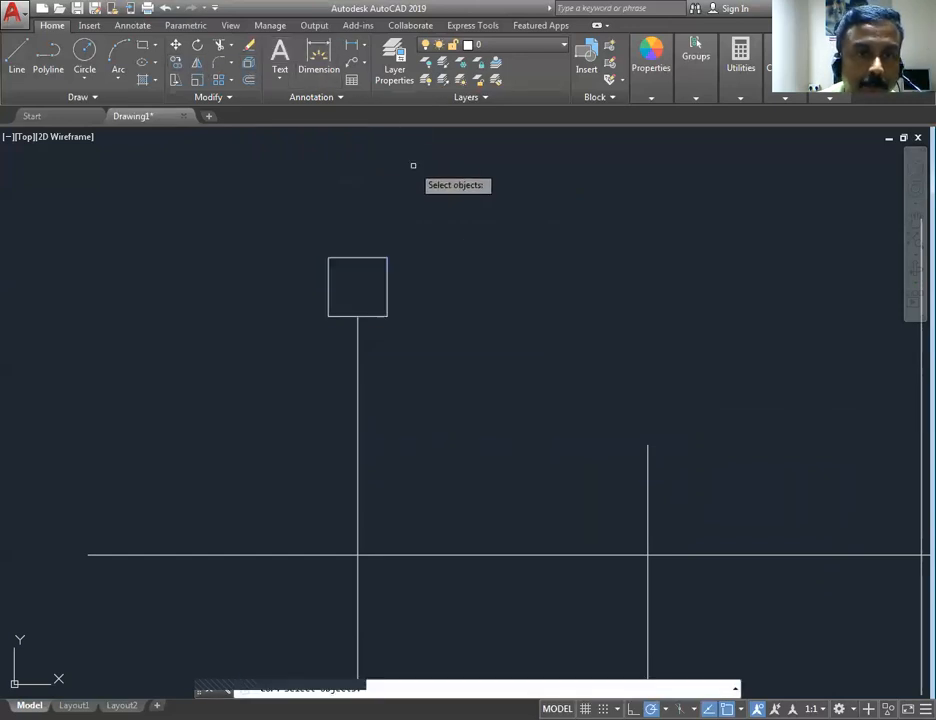
{"action": "left_click", "coordinate": [385, 262]}
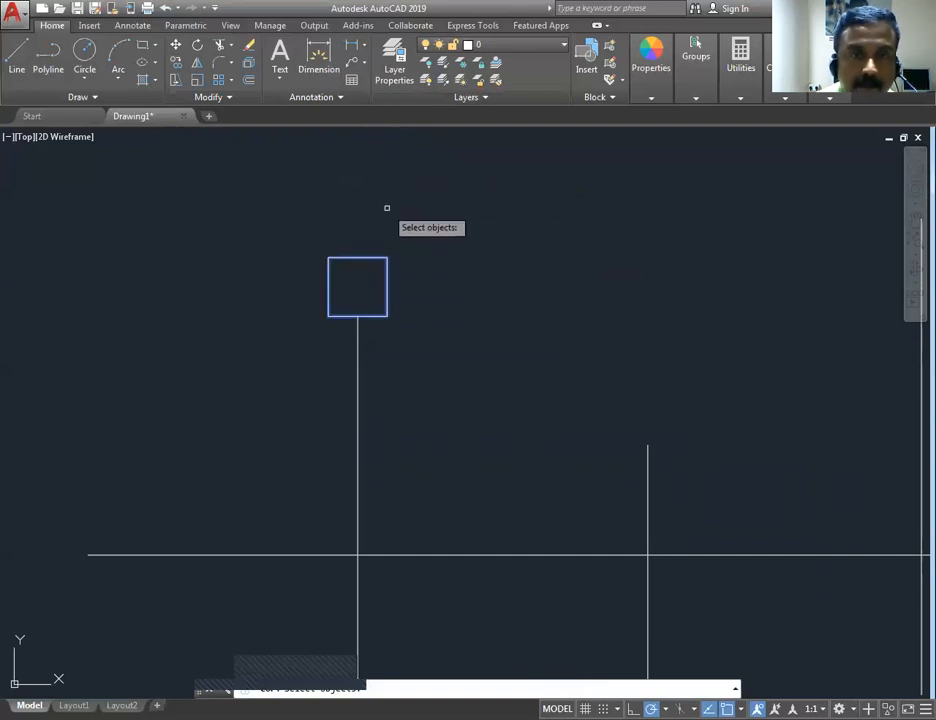
{"action": "key", "text": "Return"}
{"action": "left_click", "coordinate": [357, 286]}
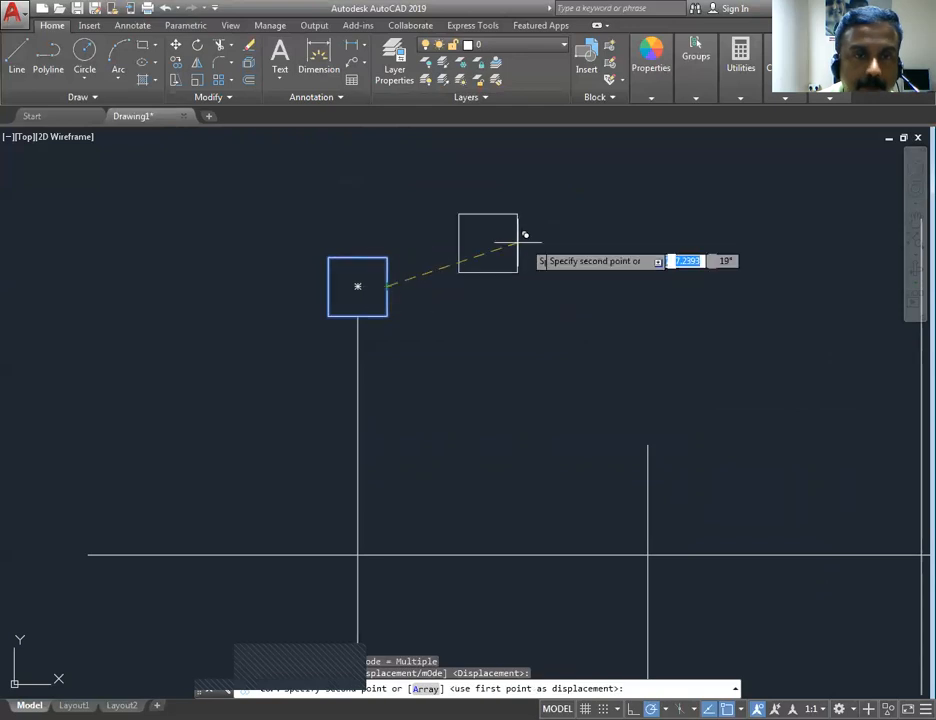
{"action": "scroll", "coordinate": [392, 296], "scroll_direction": "down", "scroll_amount": 3}
{"action": "middle_click_drag", "start_coordinate": [362, 324], "coordinate": [479, 211]}
{"action": "scroll", "coordinate": [447, 234], "scroll_direction": "up", "scroll_amount": 2}
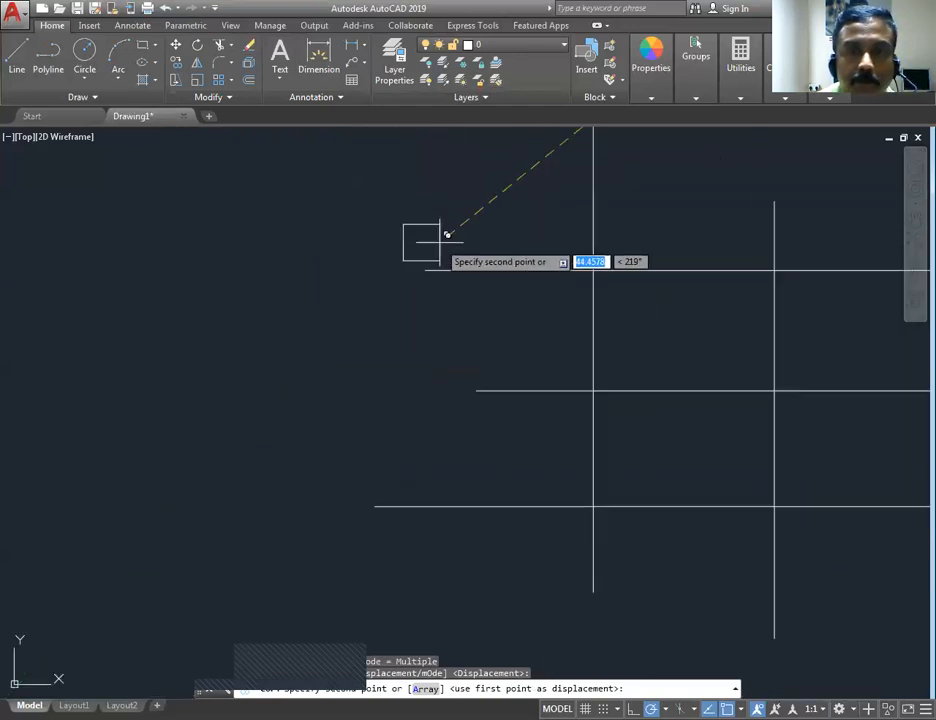
{"action": "left_click", "coordinate": [430, 263]}
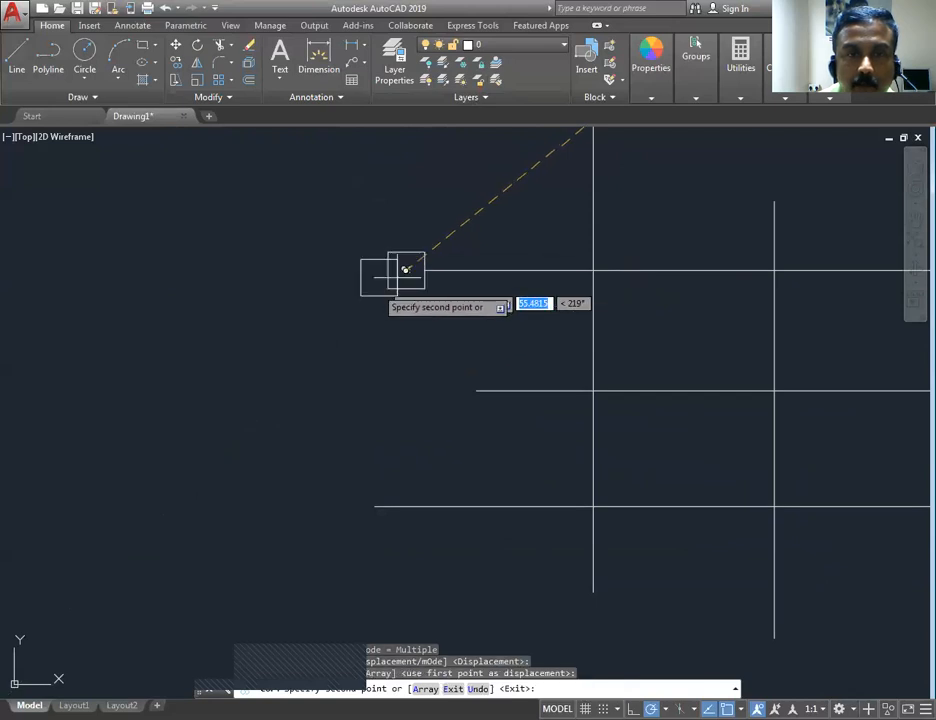
- Copy the square onto the left endpoints of the middle and lowest horizontal lines, and end the Copy command
{"action": "left_click", "coordinate": [482, 382]}
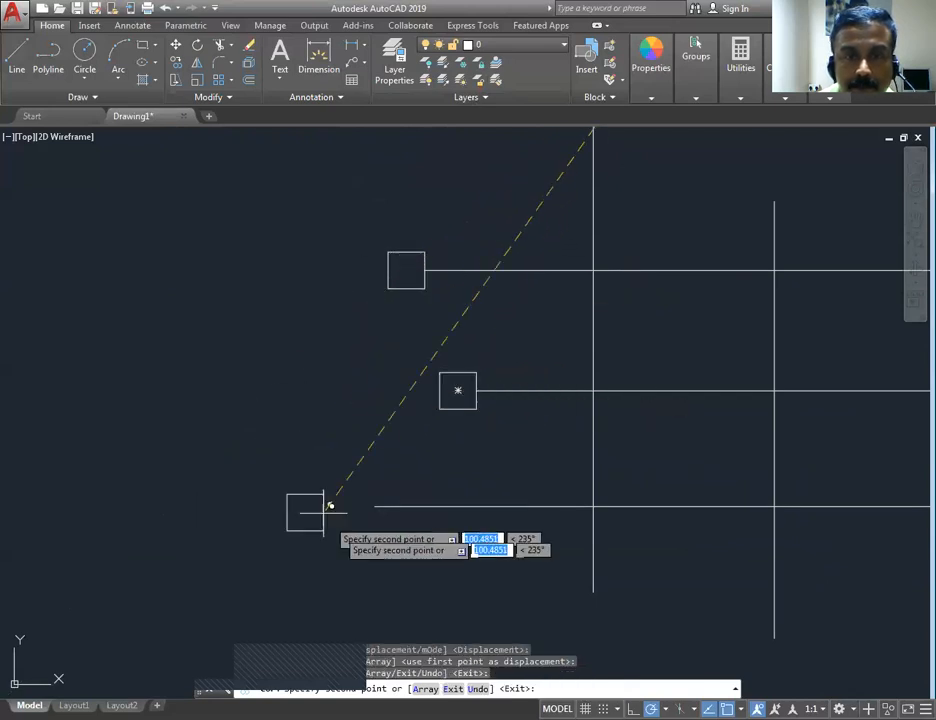
{"action": "left_click", "coordinate": [380, 498]}
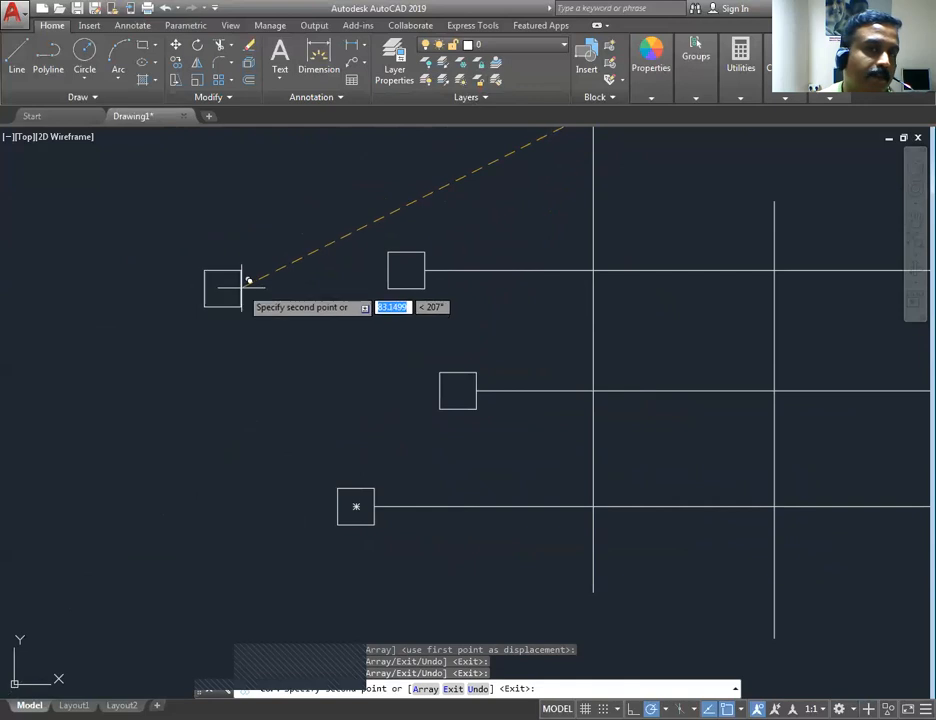
{"action": "middle_click_drag", "start_coordinate": [247, 281], "coordinate": [109, 346]}
{"action": "key", "text": "Return"}
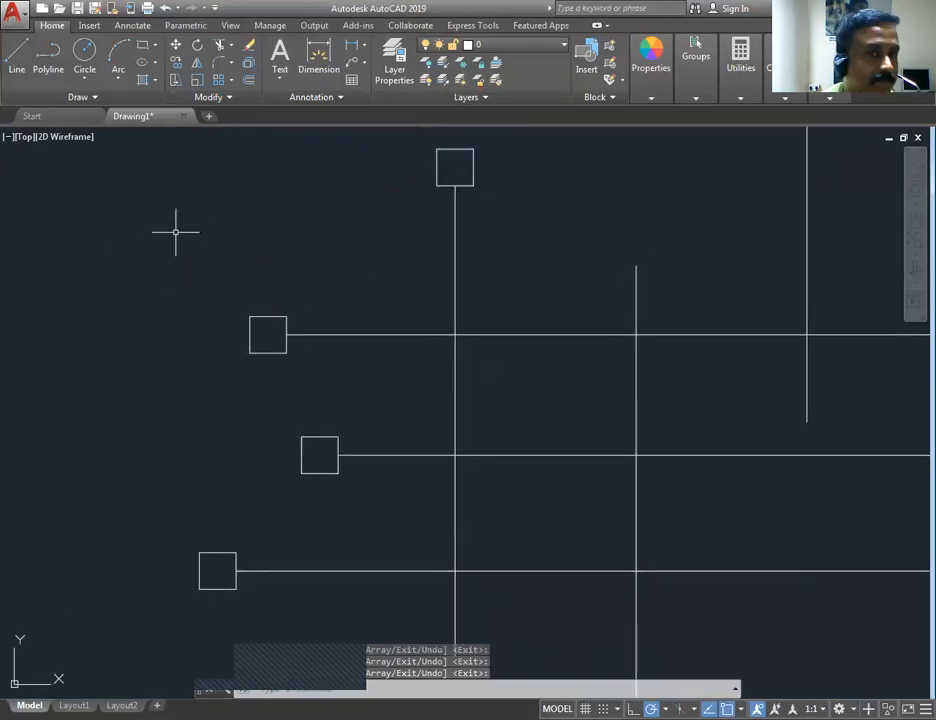
- Copy the square above the leftmost vertical line by its left-edge midpoint onto the right endpoints of all three horizontal lines
{"action": "scroll", "coordinate": [194, 247], "scroll_direction": "down", "scroll_amount": 3}
{"action": "scroll", "coordinate": [276, 308], "scroll_direction": "up", "scroll_amount": 3}
{"action": "middle_click_drag", "start_coordinate": [340, 298], "coordinate": [329, 301]}
{"action": "left_click", "coordinate": [176, 62]}
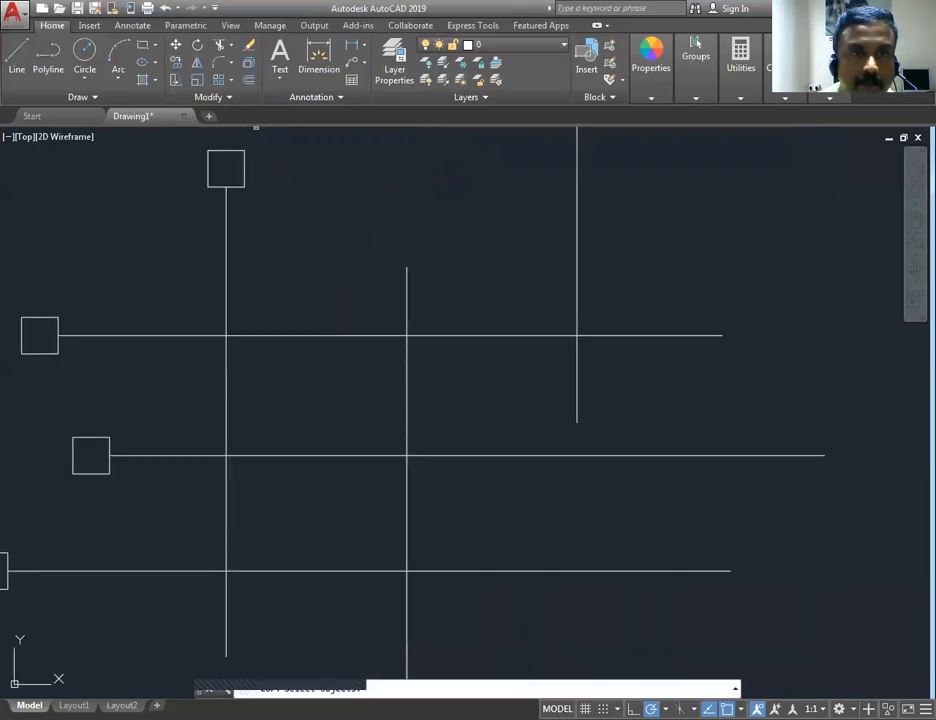
{"action": "left_click", "coordinate": [243, 154]}
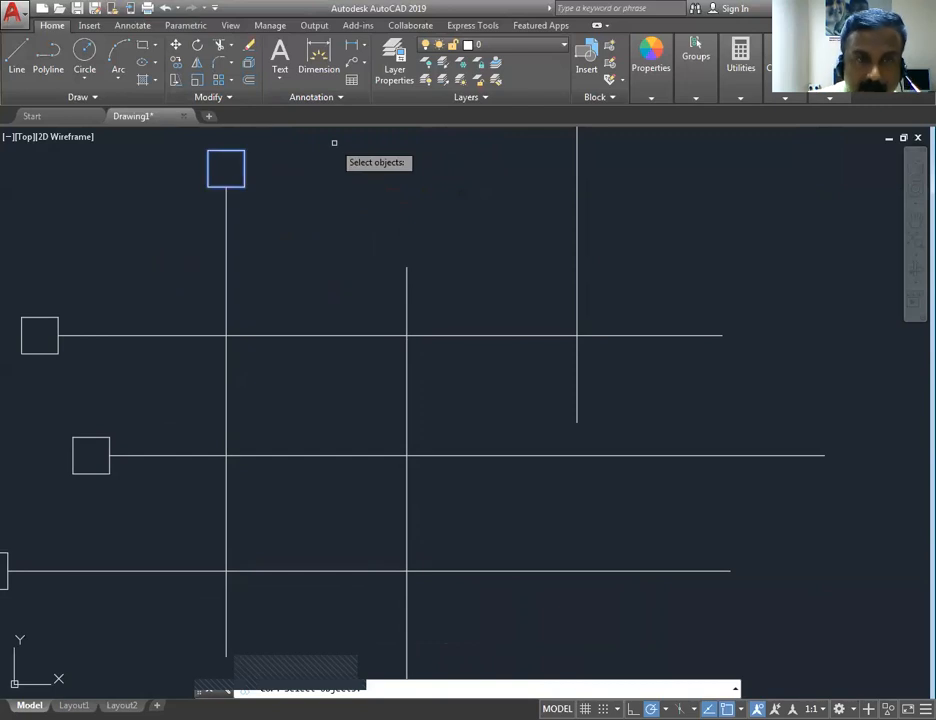
{"action": "key", "text": "Return"}
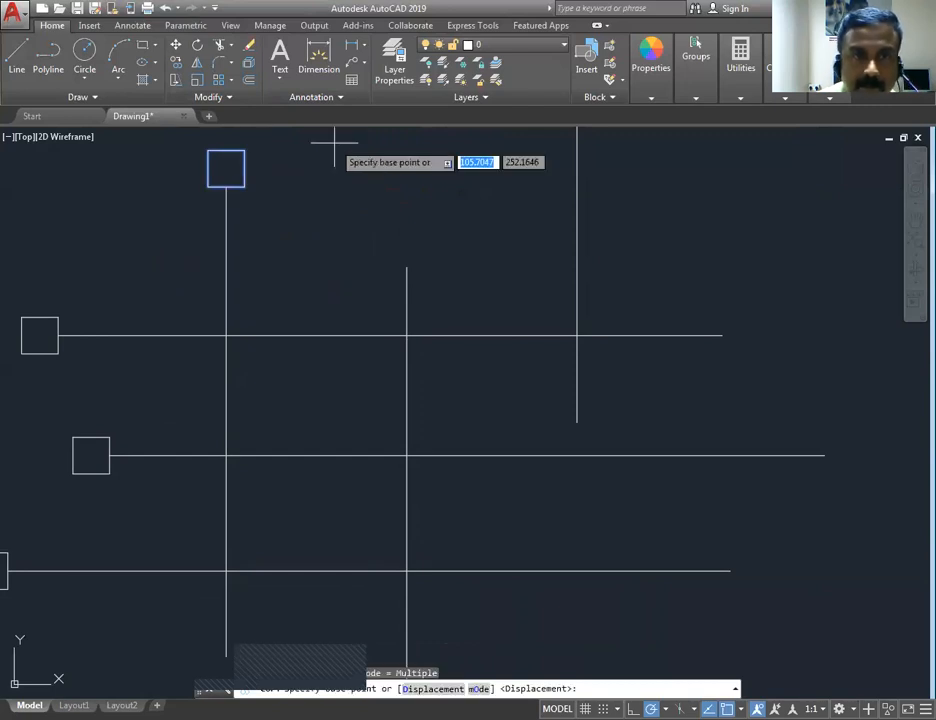
{"action": "left_click", "coordinate": [226, 168]}
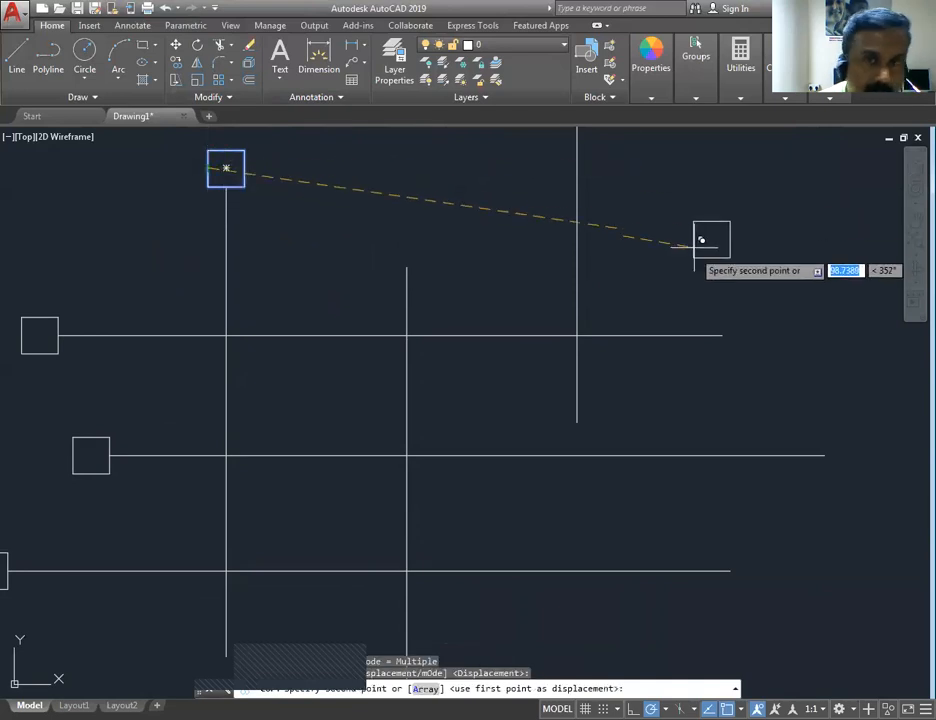
{"action": "left_click", "coordinate": [722, 335]}
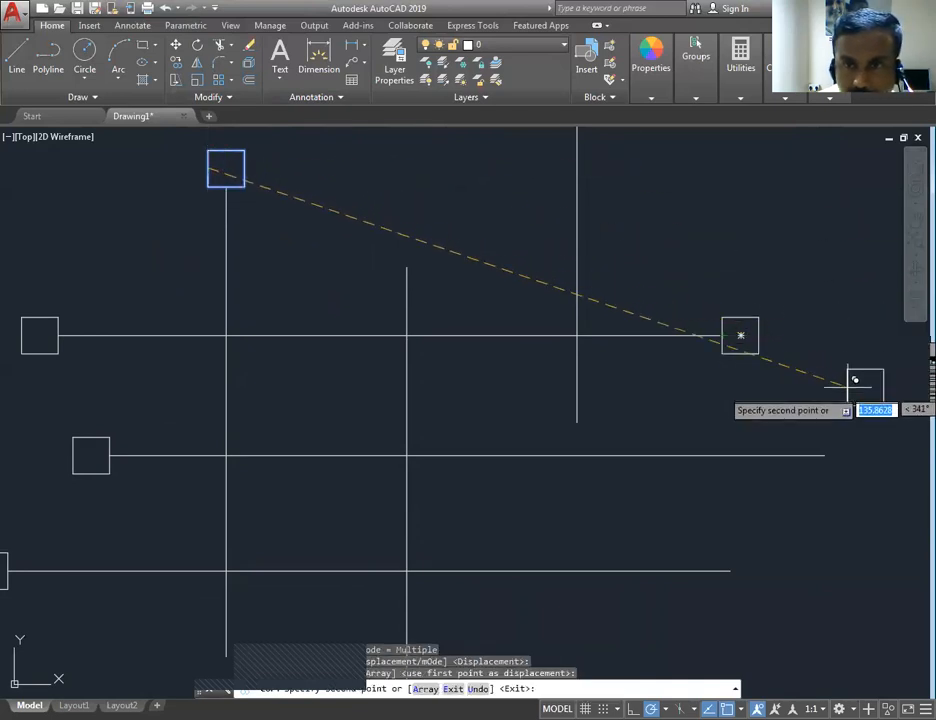
{"action": "left_click", "coordinate": [826, 455]}
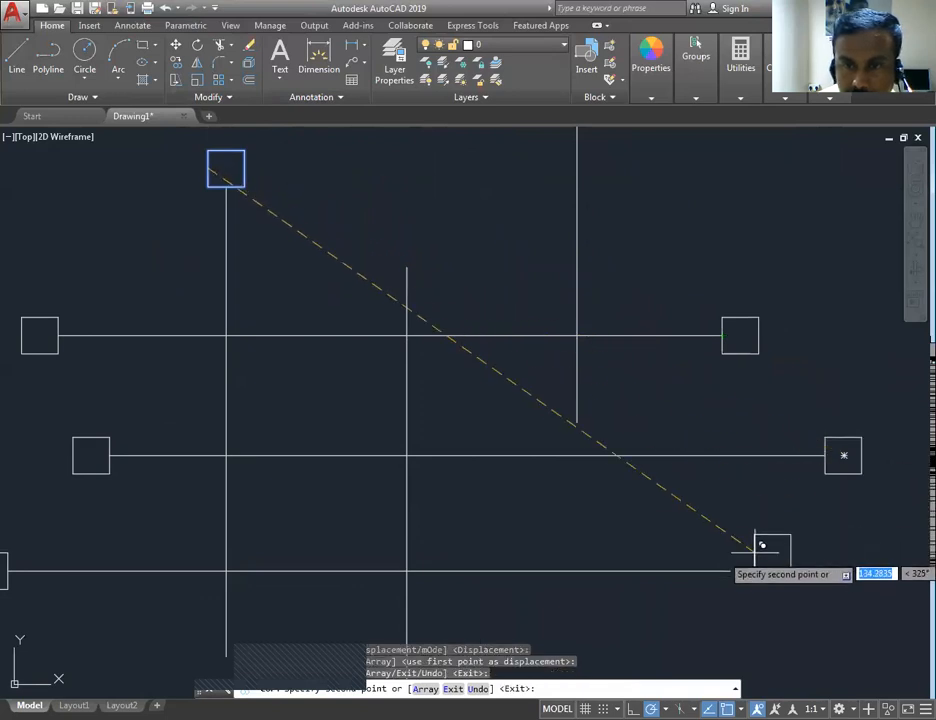
{"action": "left_click", "coordinate": [730, 570]}
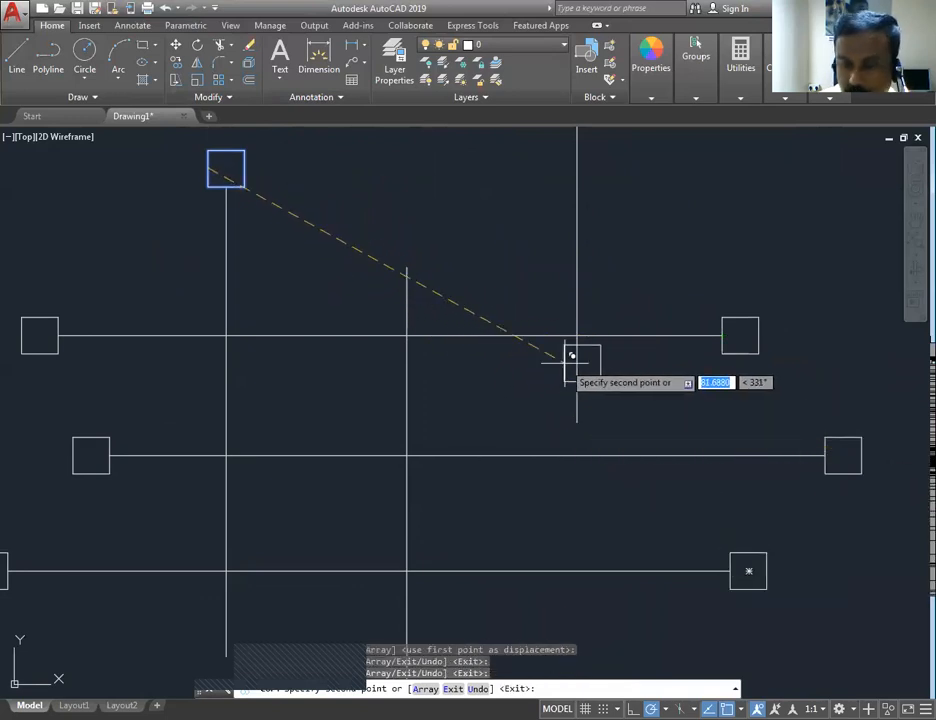
{"action": "key", "text": "Return"}
- Copy the square by its top-edge midpoint onto the lower endpoints of the three vertical lines that cross the horizontal ones
{"action": "scroll", "coordinate": [388, 290], "scroll_direction": "down", "scroll_amount": 2}
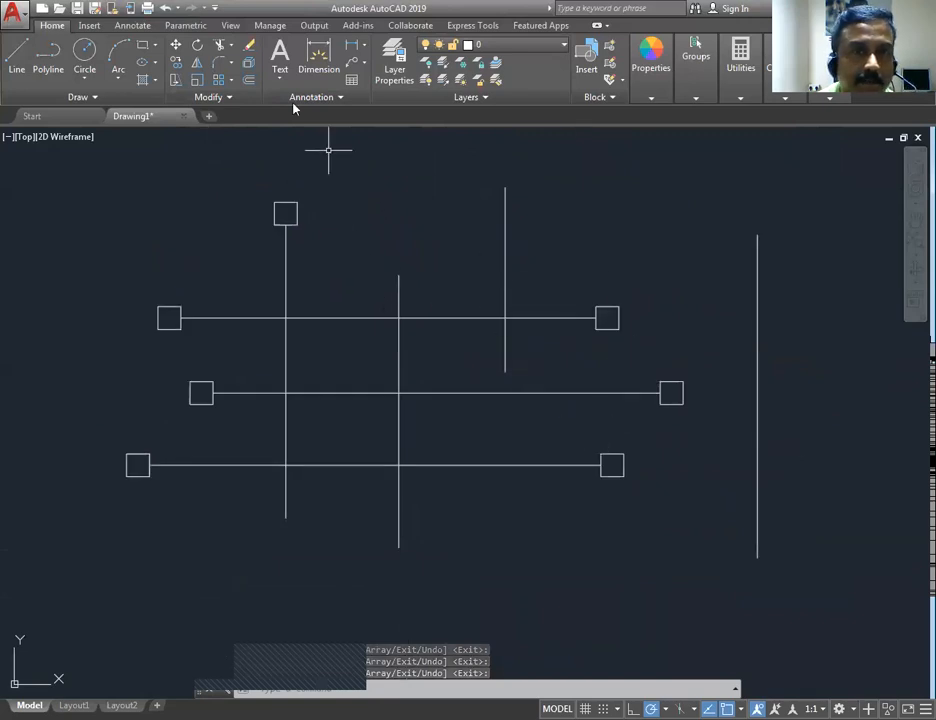
{"action": "key", "text": "Return"}
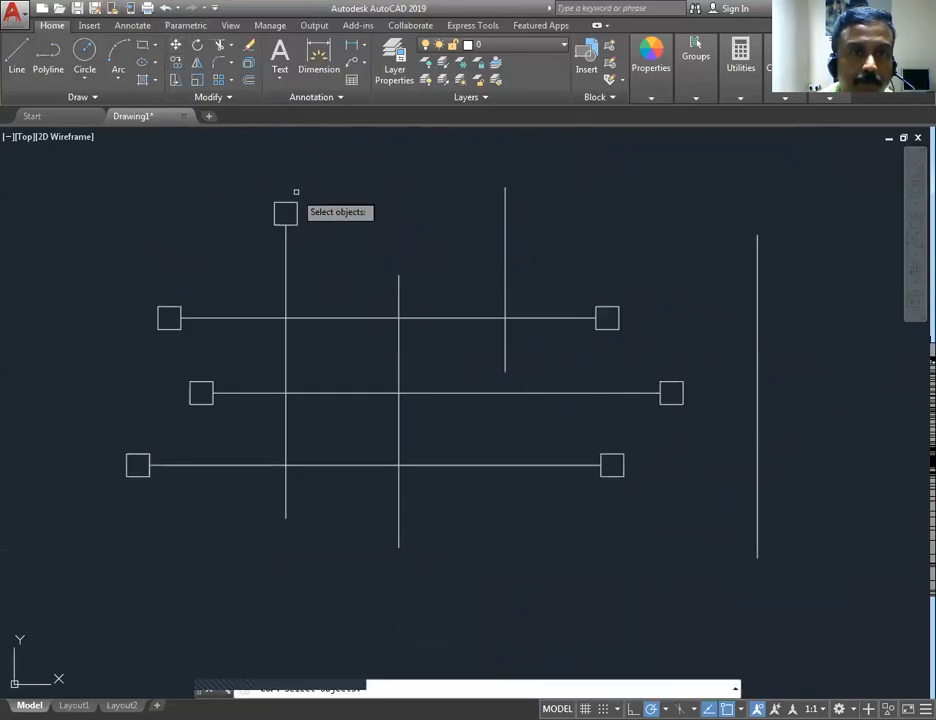
{"action": "left_click", "coordinate": [289, 202]}
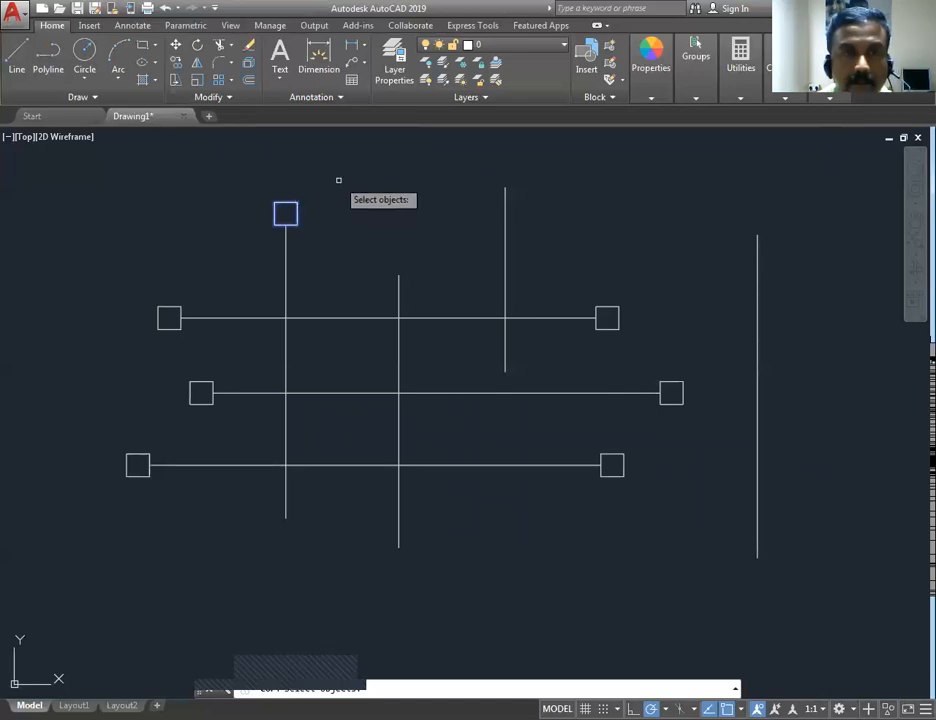
{"action": "key", "text": "Return"}
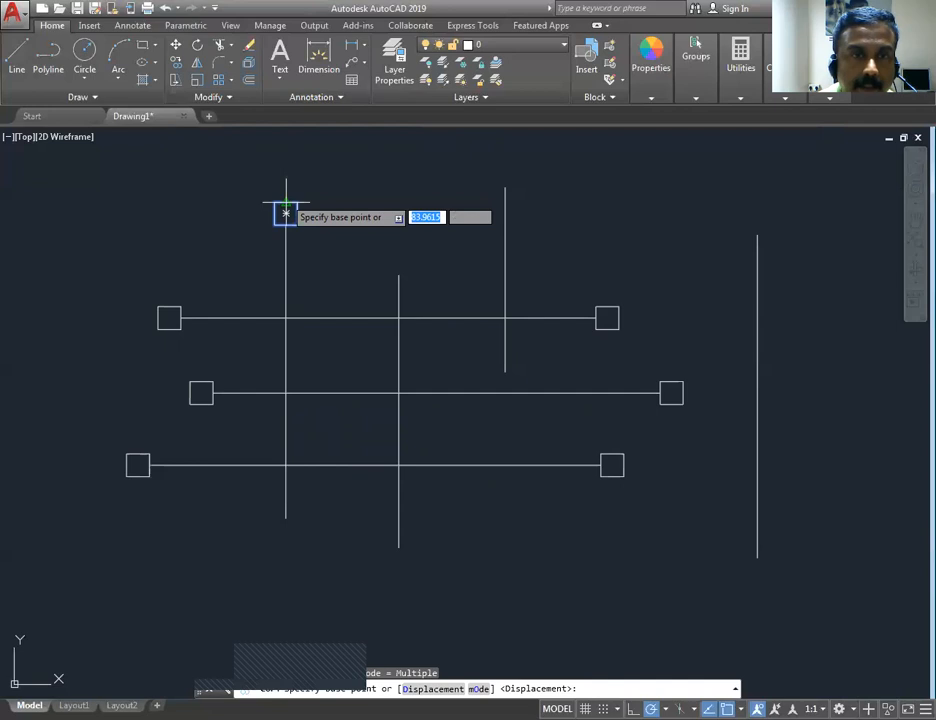
{"action": "left_click", "coordinate": [285, 213]}
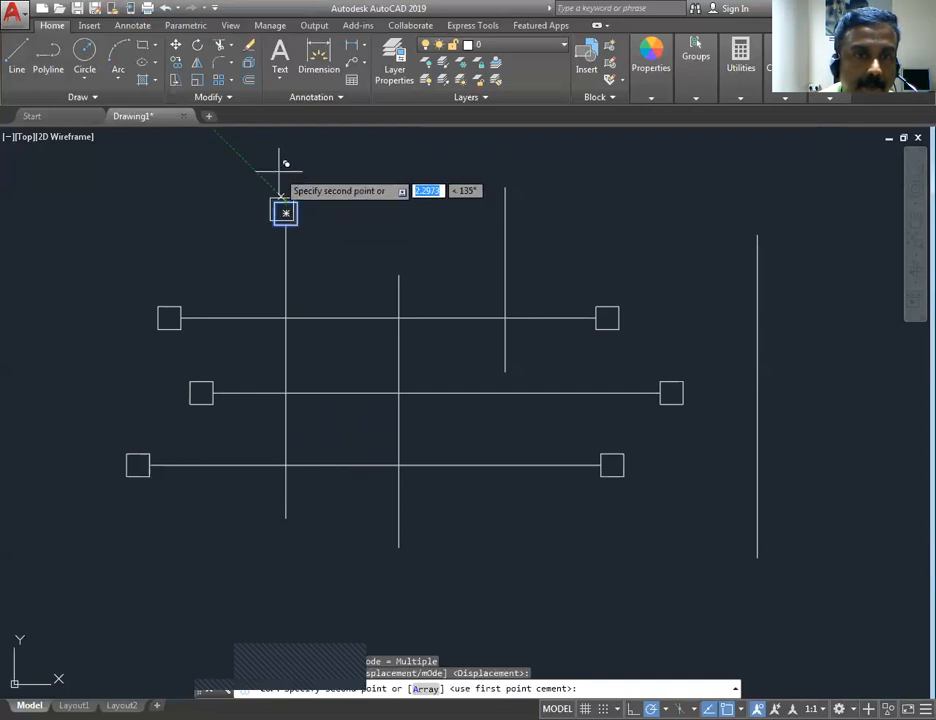
{"action": "left_click", "coordinate": [286, 518]}
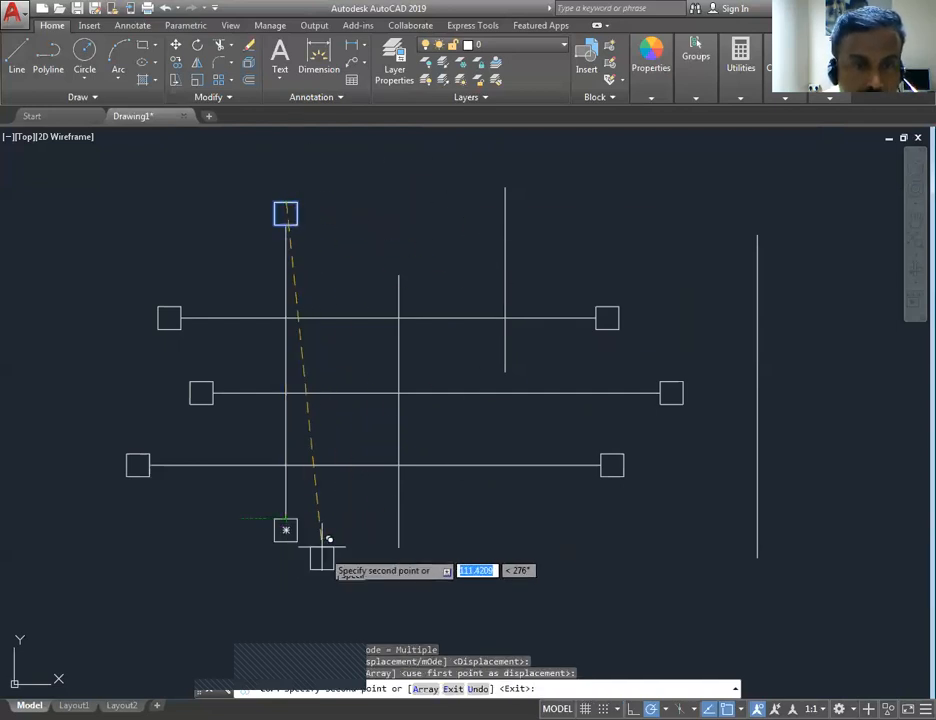
{"action": "left_click", "coordinate": [398, 546]}
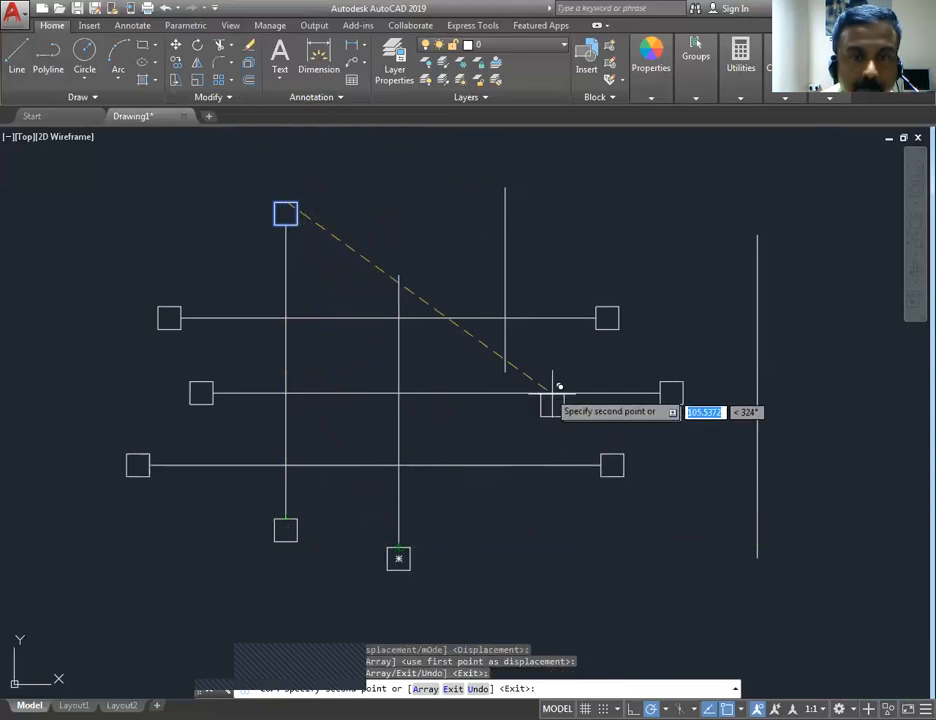
{"action": "left_click", "coordinate": [505, 371]}
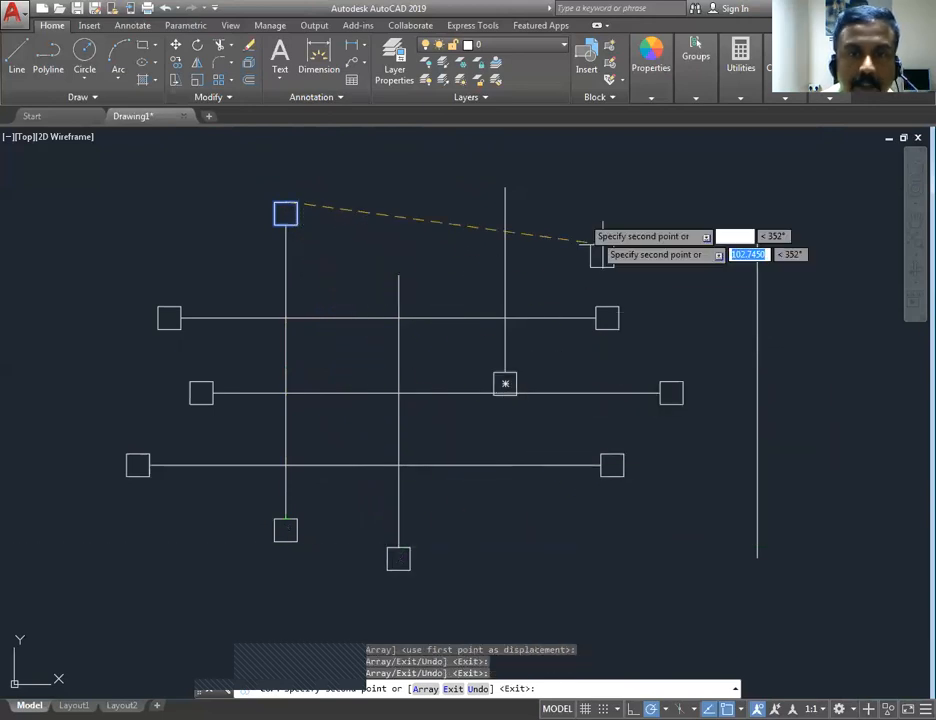
{"action": "key", "text": "Return"}
- Copy the uppermost horizontal line's left square by its bottom-edge midpoint onto the upper endpoints of the second and third vertical lines
{"action": "right_click", "coordinate": [567, 183]}
{"action": "left_click", "coordinate": [179, 63]}
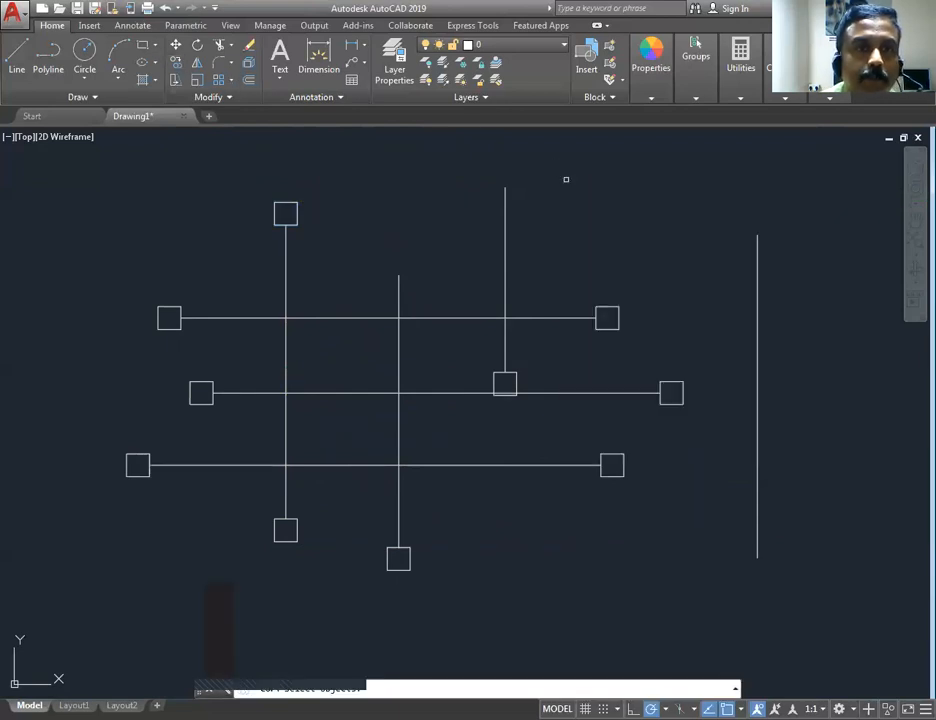
{"action": "left_click", "coordinate": [168, 316]}
{"action": "key", "text": "Return"}
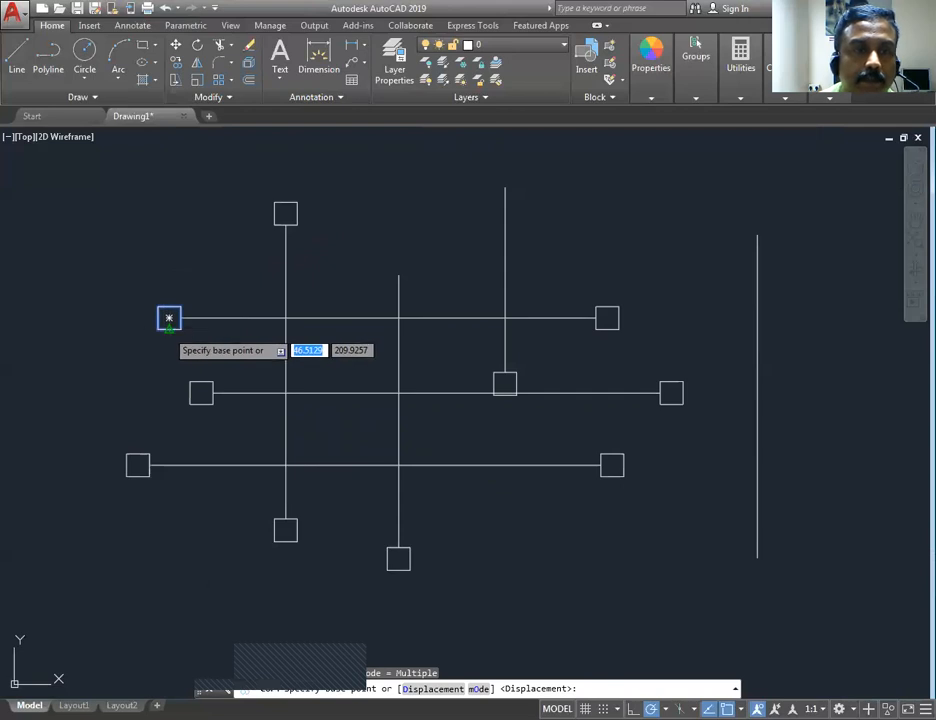
{"action": "left_click", "coordinate": [168, 318]}
{"action": "left_click", "coordinate": [402, 266]}
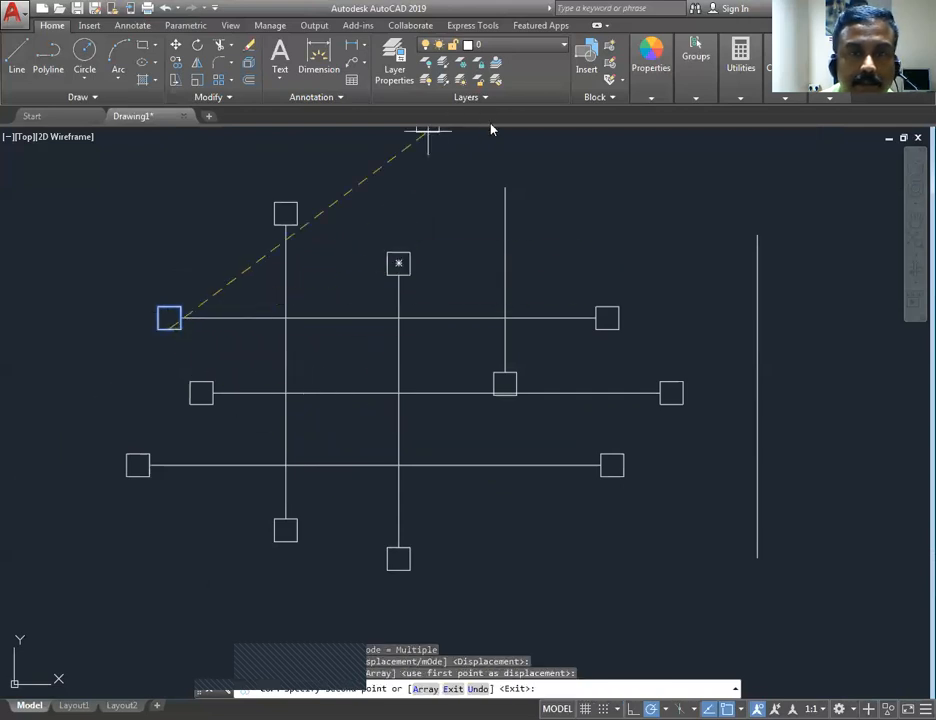
{"action": "left_click", "coordinate": [506, 178]}
{"action": "right_click", "coordinate": [432, 190]}
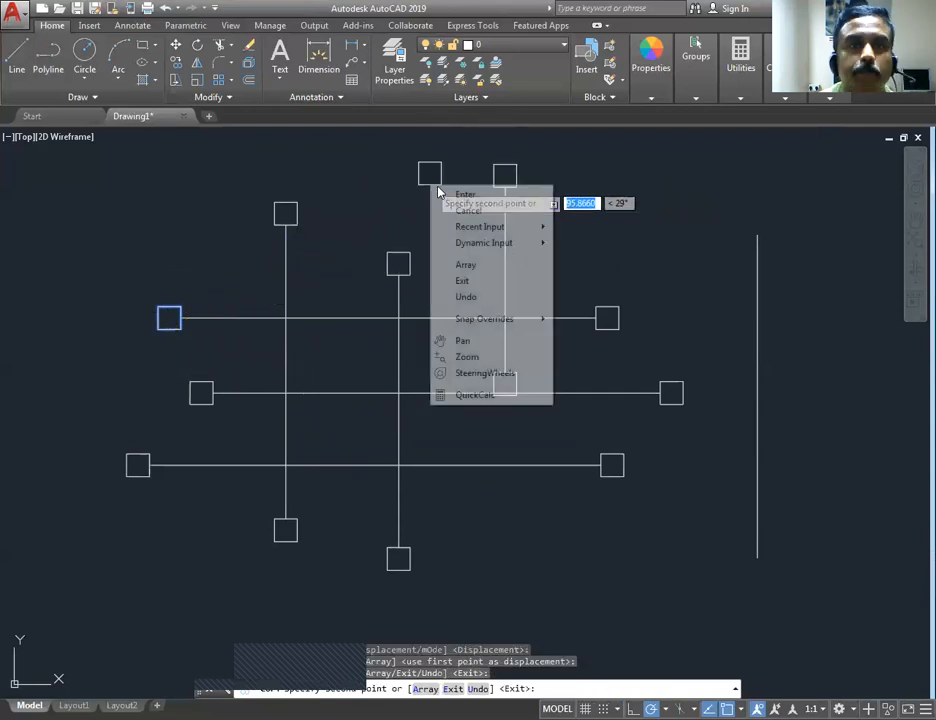
{"action": "left_click", "coordinate": [452, 192]}
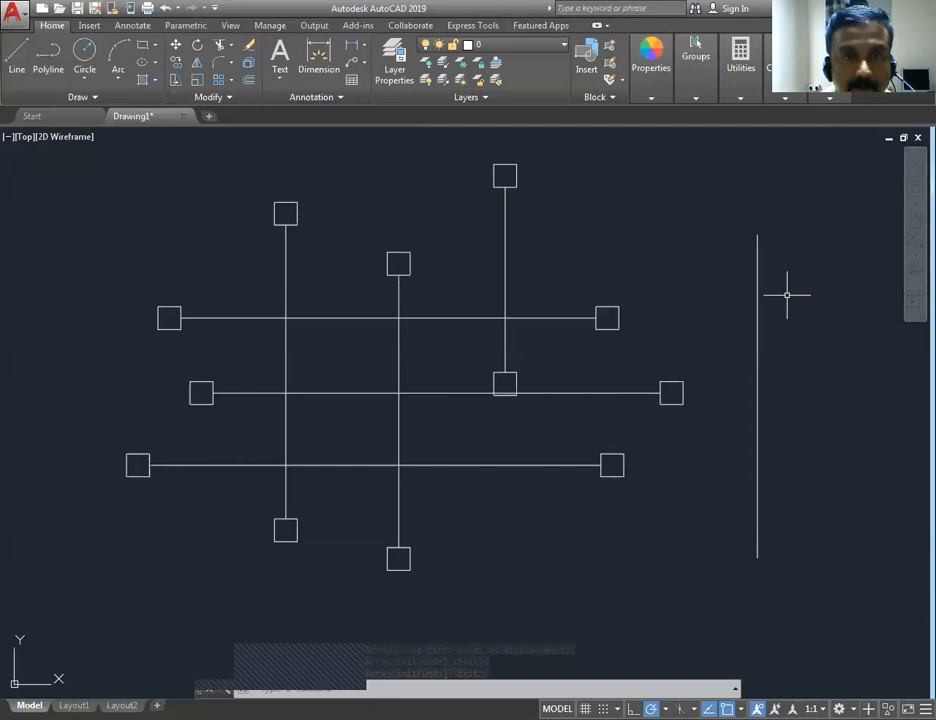
- Undo all the square copies, back to the single square on top of the leftmost vertical line
{"action": "key", "text": "ctrl+z"}
{"action": "key", "text": "ctrl+z"}
{"action": "key", "text": "ctrl+z"}
{"action": "key", "text": "ctrl+z"}
{"action": "key", "text": "ctrl+z"}
{"action": "key", "text": "ctrl+z"}
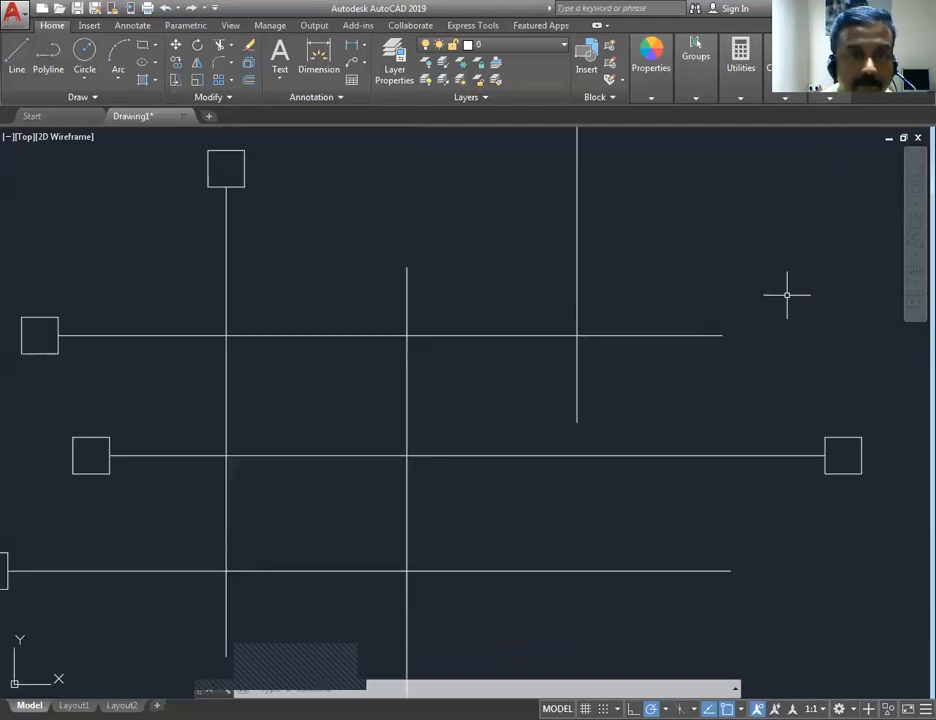
{"action": "key", "text": "ctrl+z"}
{"action": "key", "text": "ctrl+z"}
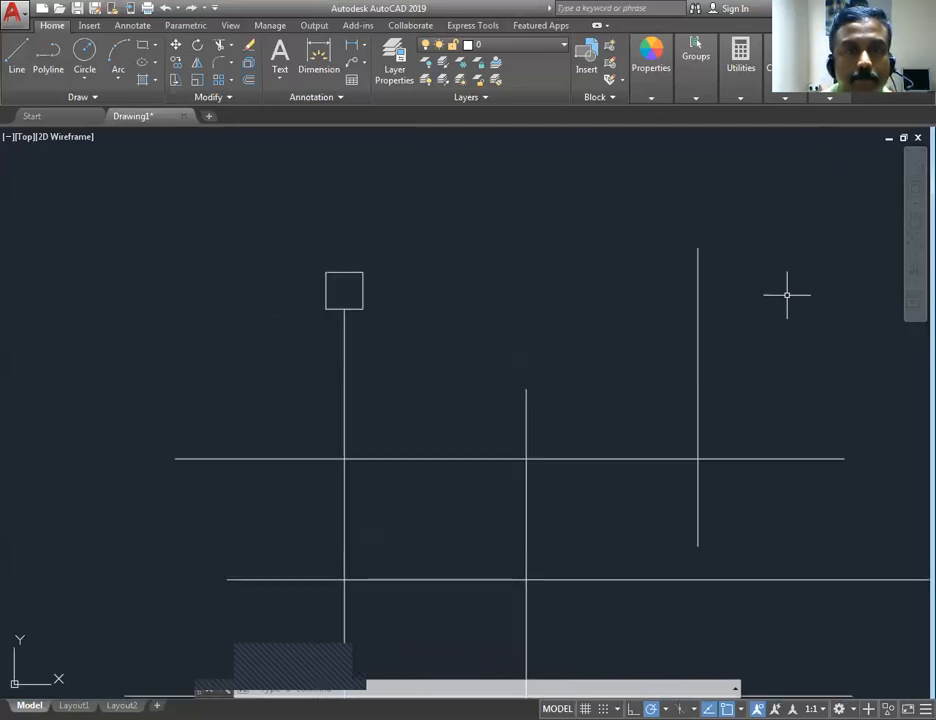
- Delete the remaining square above the leftmost vertical line
{"action": "left_click", "coordinate": [130, 159]}
{"action": "left_click", "coordinate": [186, 210]}
{"action": "key", "text": "Delete"}
{"action": "middle_click_drag", "start_coordinate": [460, 271], "coordinate": [413, 283]}
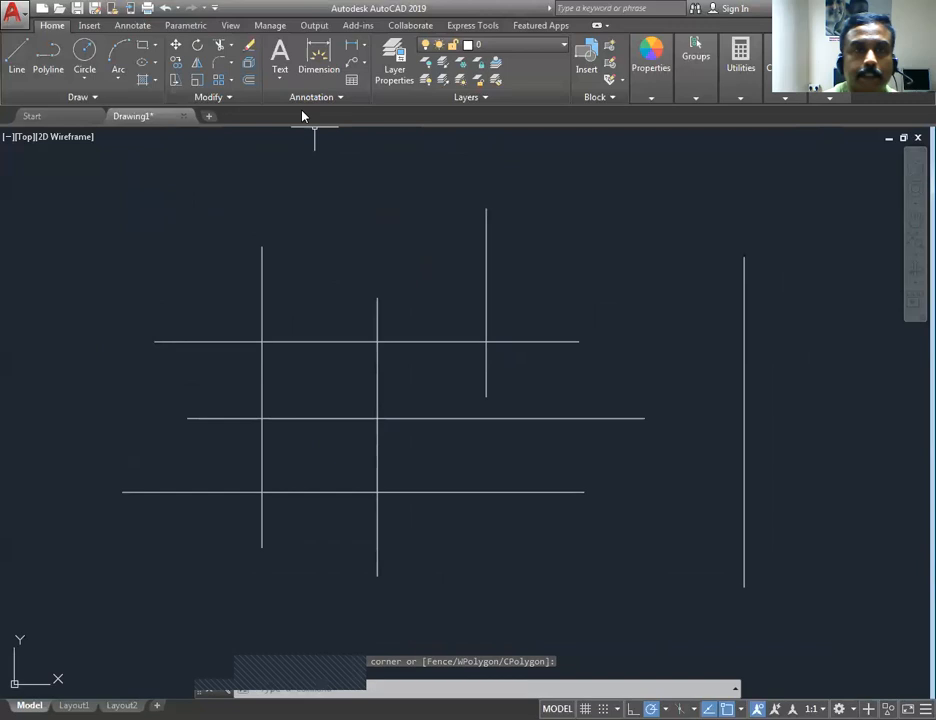
- Trim the three crossing vertical lines above the uppermost horizontal line, using all objects as cutting edges
{"action": "left_click", "coordinate": [232, 46]}
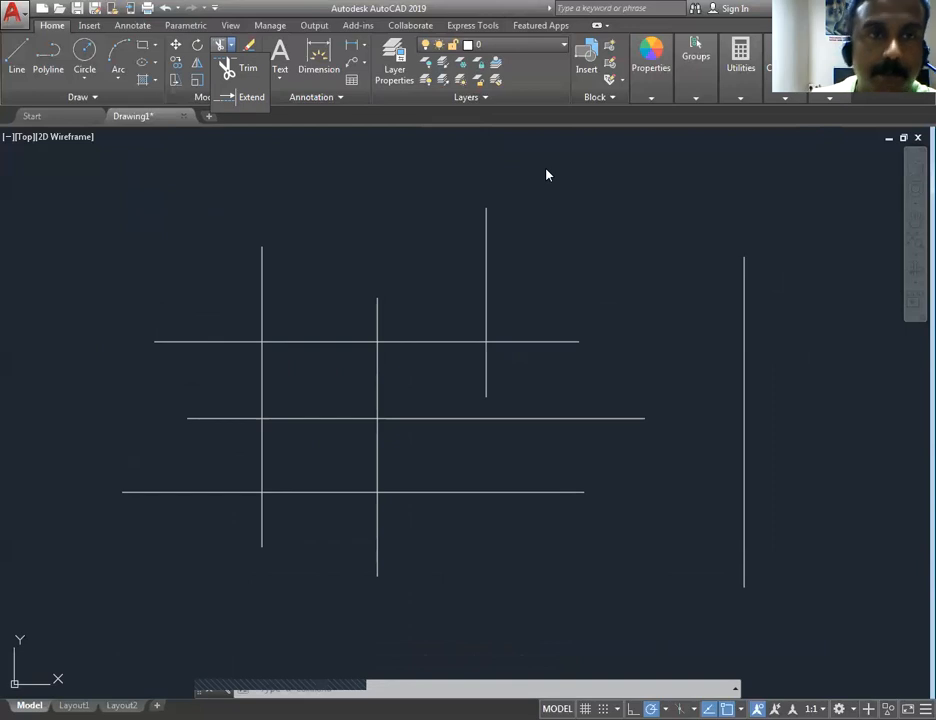
{"action": "left_click", "coordinate": [246, 74]}
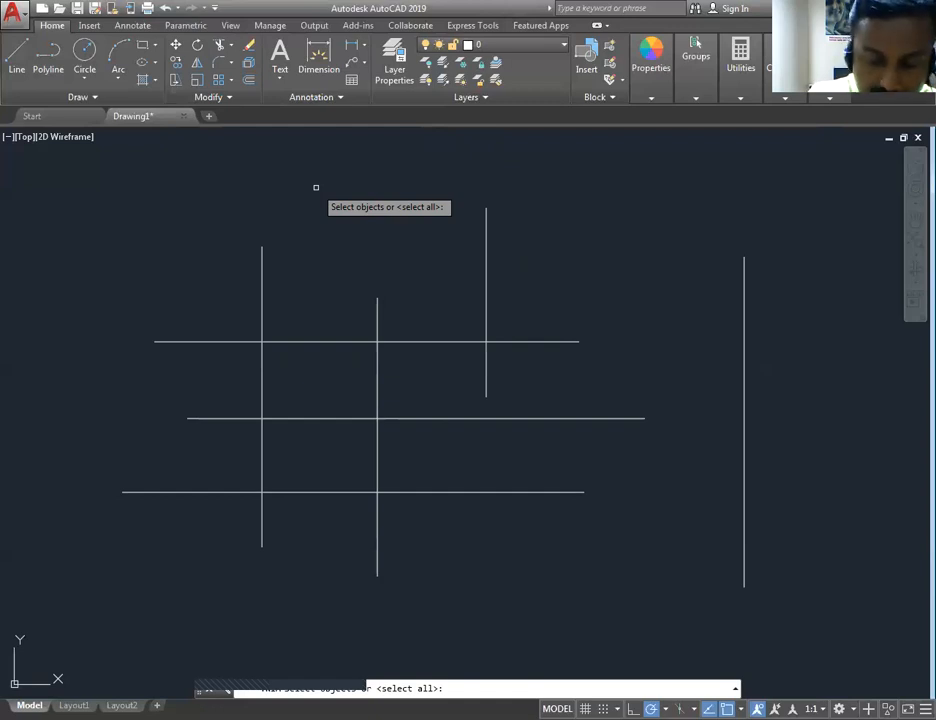
{"action": "key", "text": "Return"}
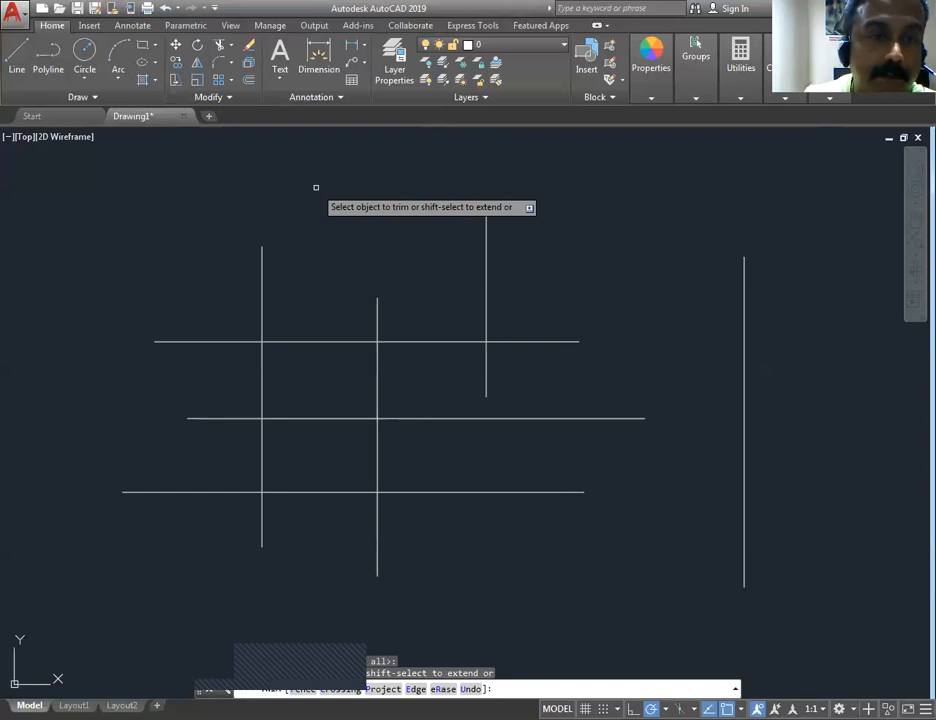
{"action": "left_click", "coordinate": [263, 257]}
{"action": "left_click", "coordinate": [379, 309]}
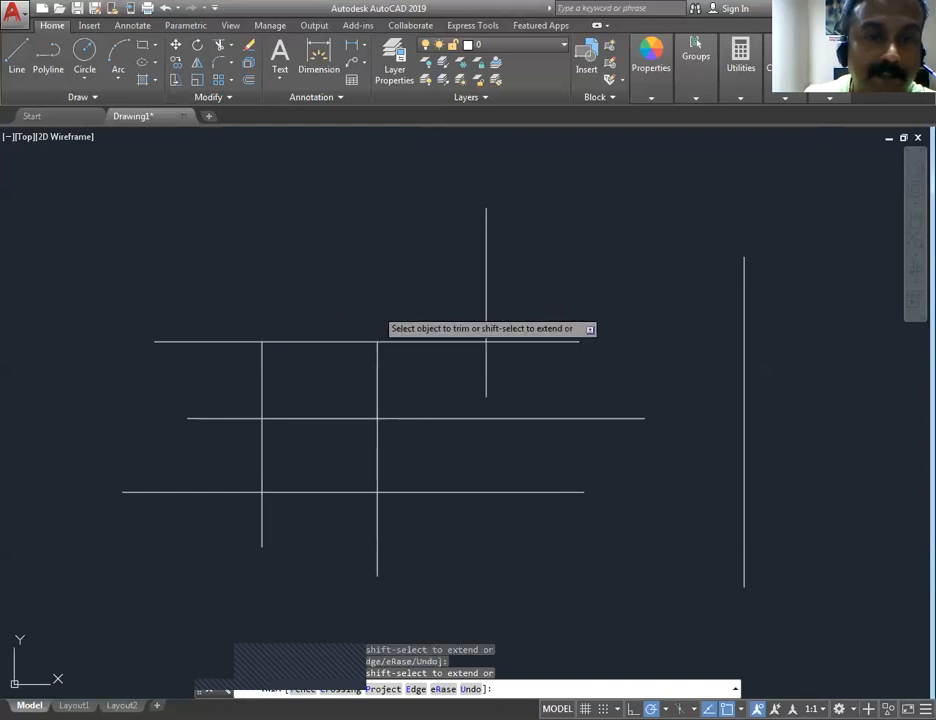
{"action": "left_click", "coordinate": [484, 309]}
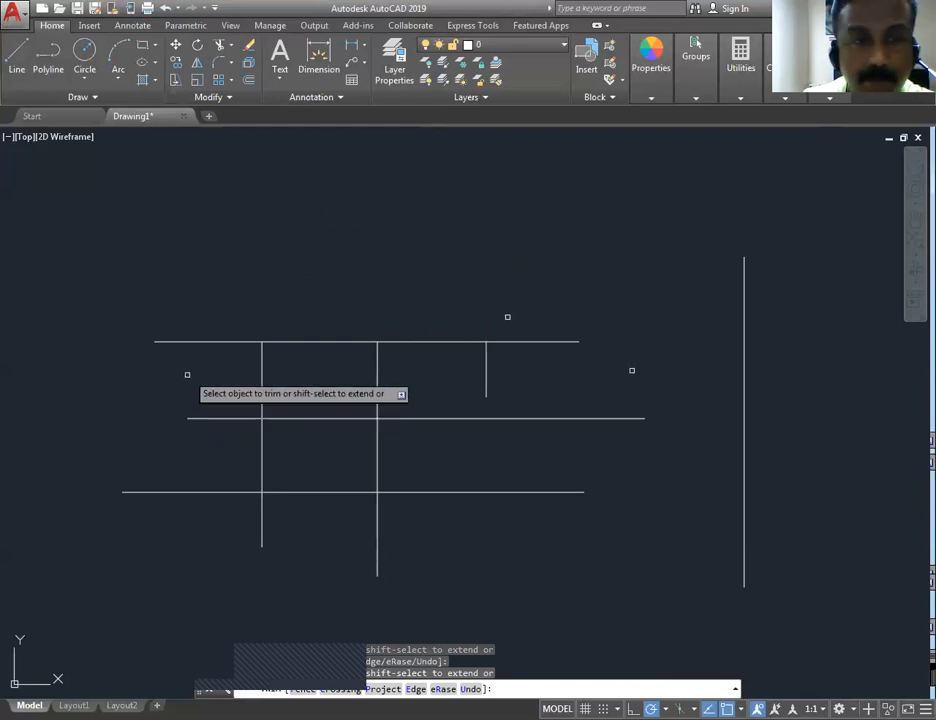
- Trim the left overhangs of the three horizontal lines and the lower overhangs of the first two vertical lines, and end Trim
{"action": "left_click", "coordinate": [199, 342]}
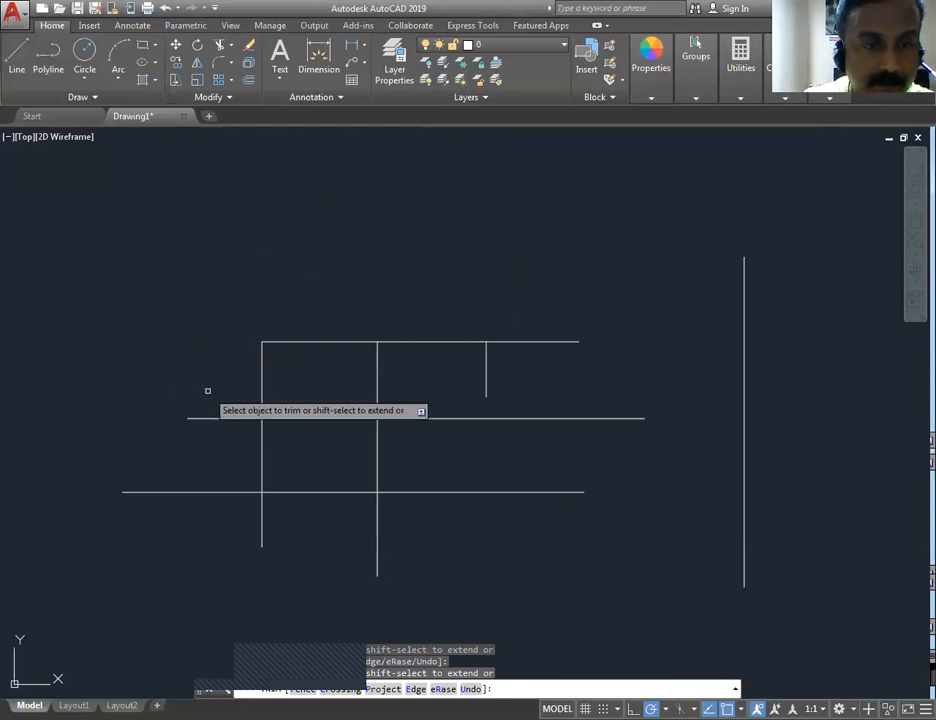
{"action": "left_click", "coordinate": [208, 418]}
{"action": "left_click", "coordinate": [214, 491]}
{"action": "left_click", "coordinate": [261, 520]}
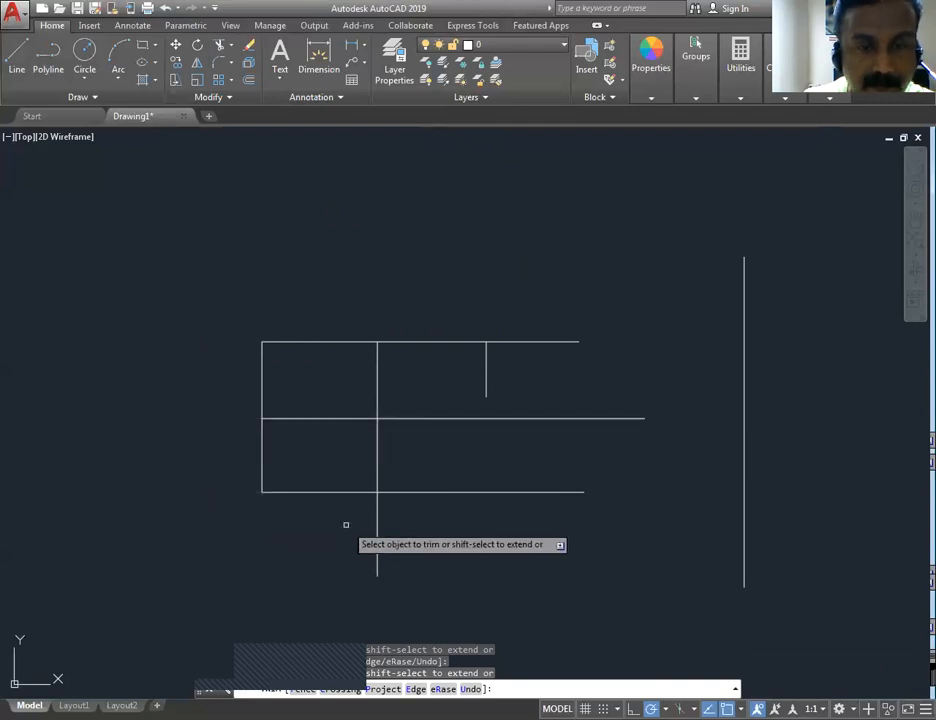
{"action": "left_click", "coordinate": [377, 523]}
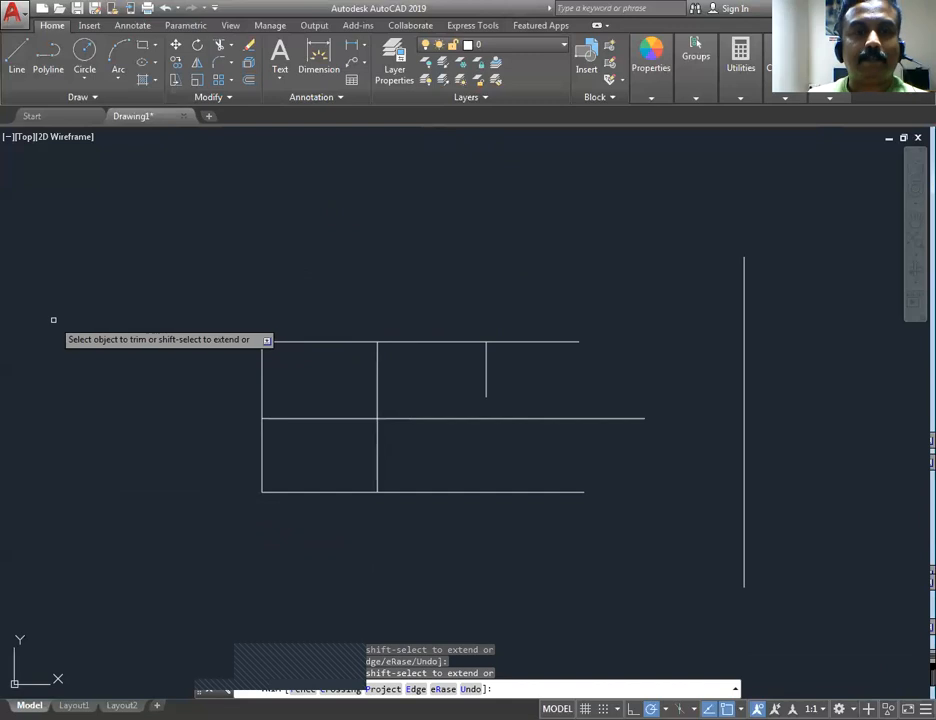
{"action": "key", "text": "Escape"}
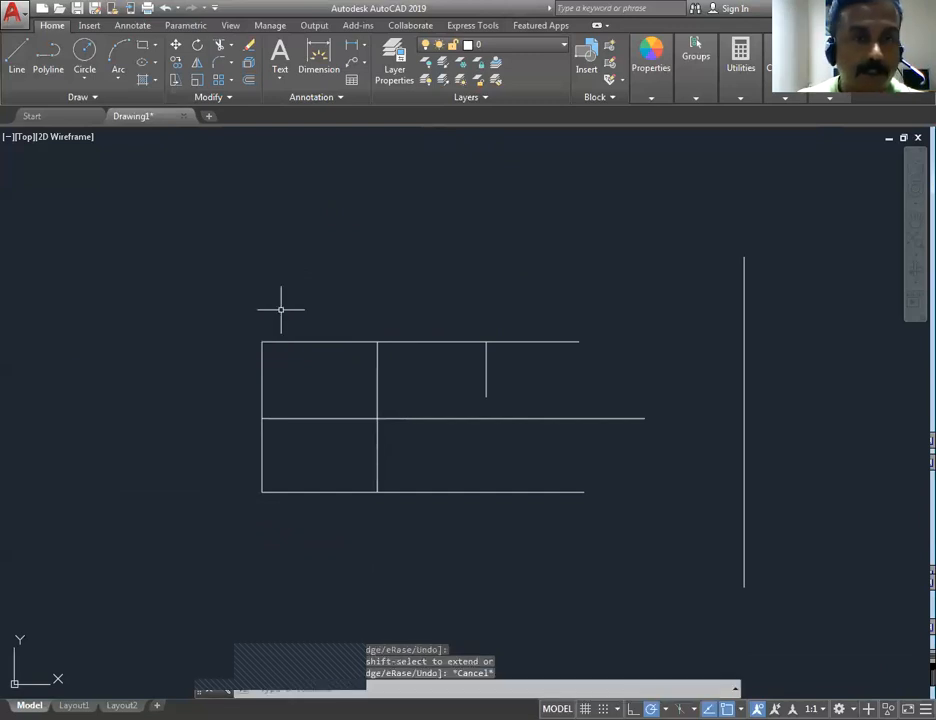
- Undo the previous trims and trim the three vertical lines above the uppermost horizontal line, using all objects as cutting edges
{"action": "key", "text": "ctrl+z"}
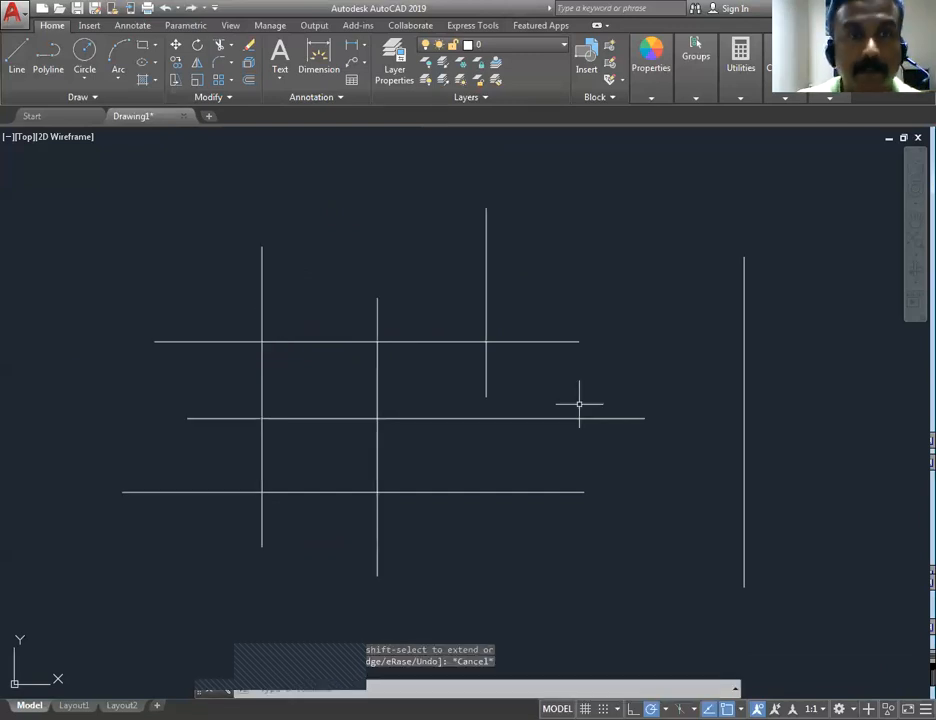
{"action": "left_click", "coordinate": [219, 45]}
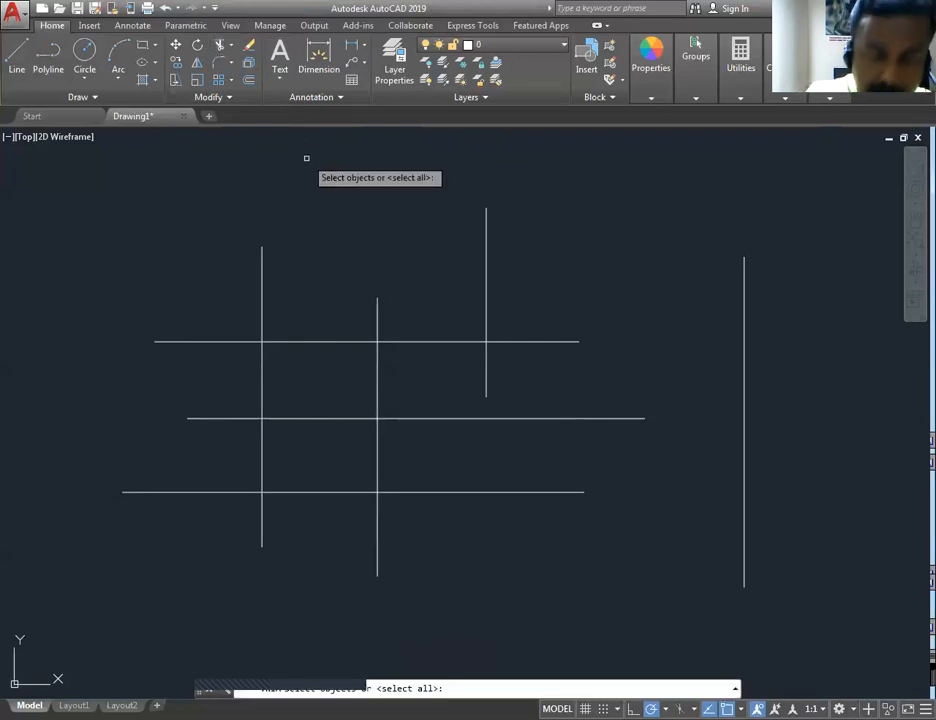
{"action": "key", "text": "Escape"}
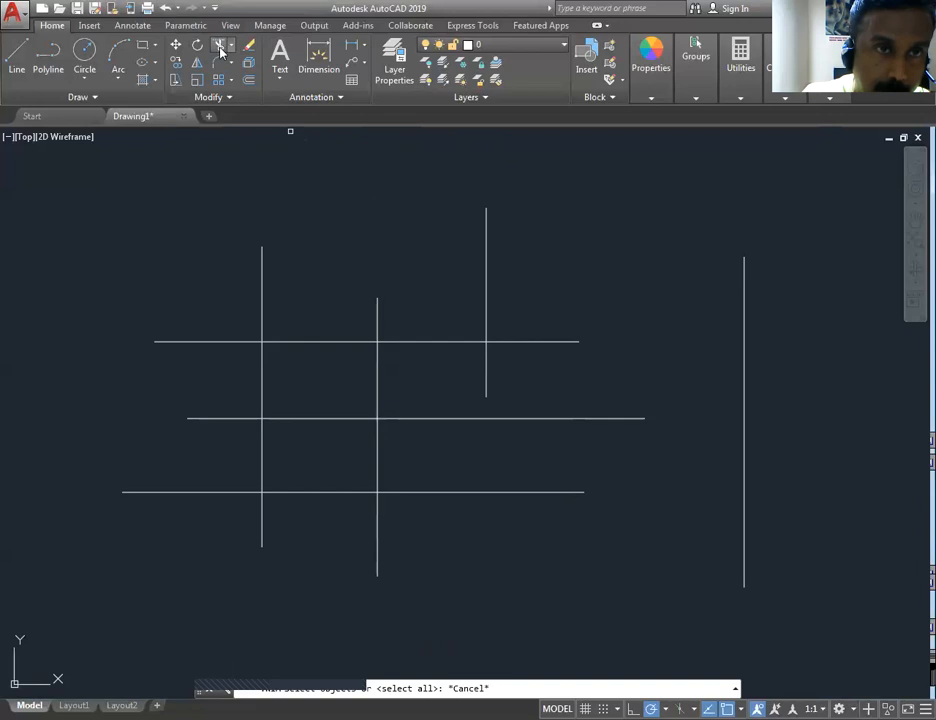
{"action": "key", "text": "Return"}
{"action": "key", "text": "Return"}
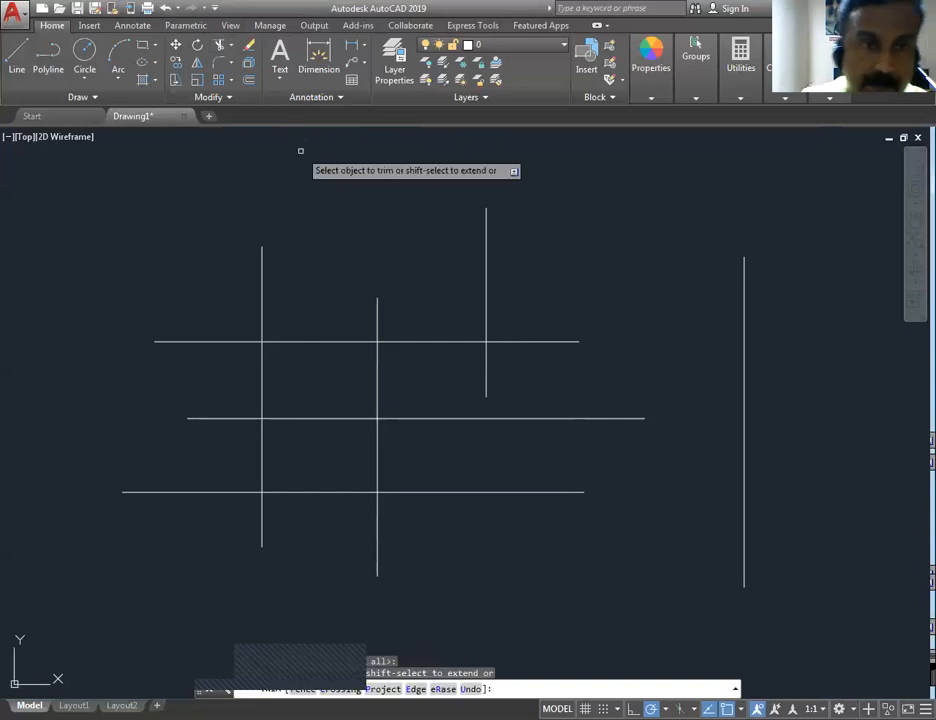
{"action": "left_click", "coordinate": [262, 251]}
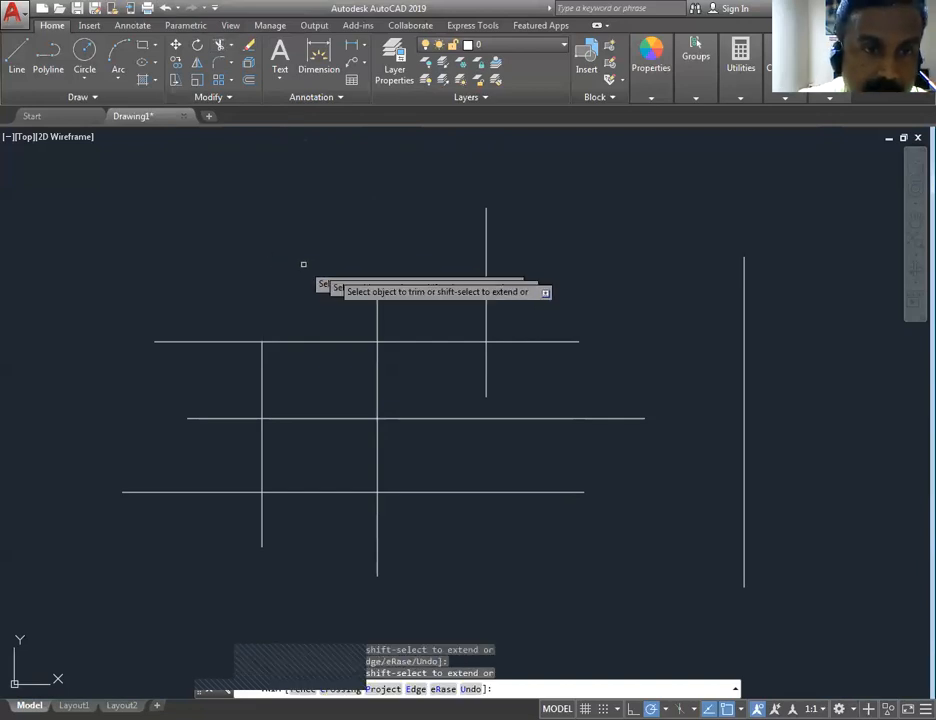
{"action": "left_click", "coordinate": [377, 310]}
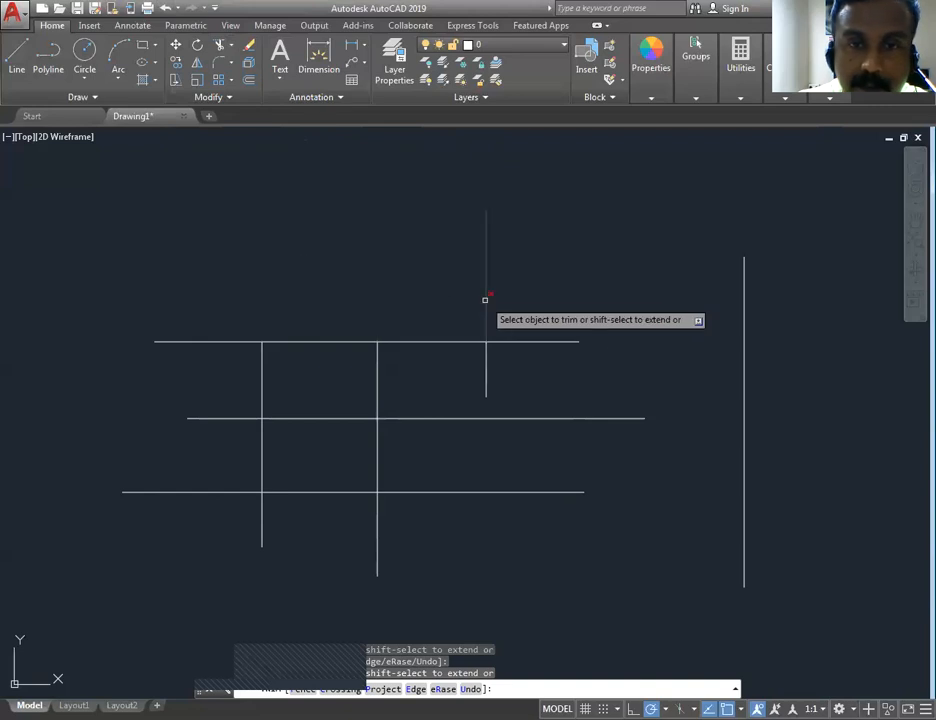
{"action": "left_click", "coordinate": [485, 299]}
- Trim the left overhangs of the three horizontal lines and the overhangs of the first two vertical lines below the lowest horizontal line
{"action": "left_click", "coordinate": [232, 341]}
{"action": "left_click", "coordinate": [230, 387]}
{"action": "left_click", "coordinate": [136, 514]}
{"action": "left_click", "coordinate": [192, 522]}
{"action": "left_click", "coordinate": [487, 575]}
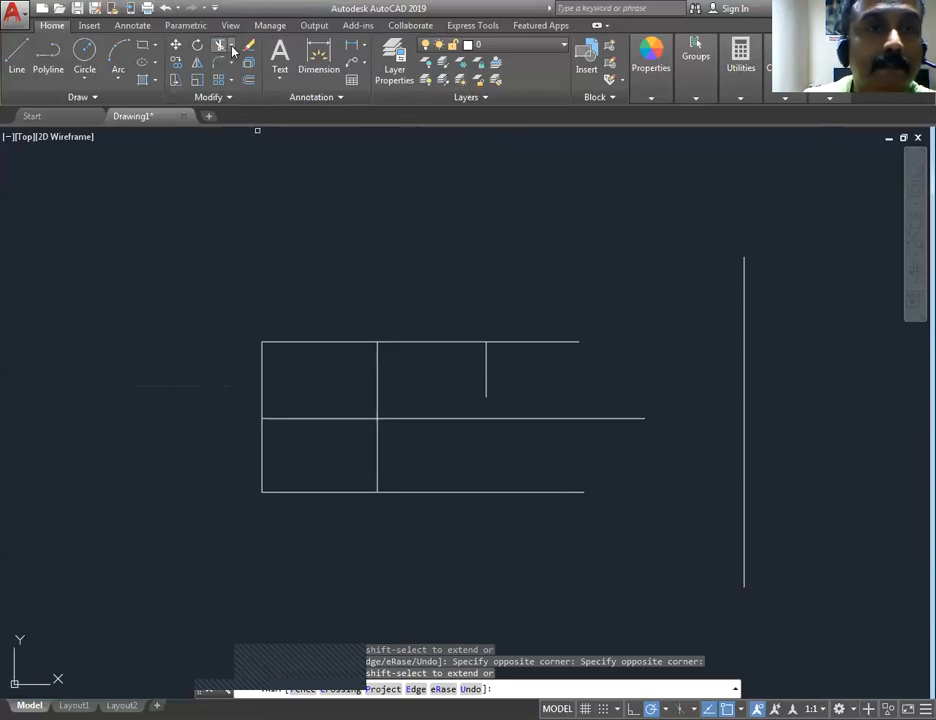
- Extend the three horizontal lines to the rightmost vertical line and the short third vertical line down to the lowest horizontal line
{"action": "left_click", "coordinate": [233, 46]}
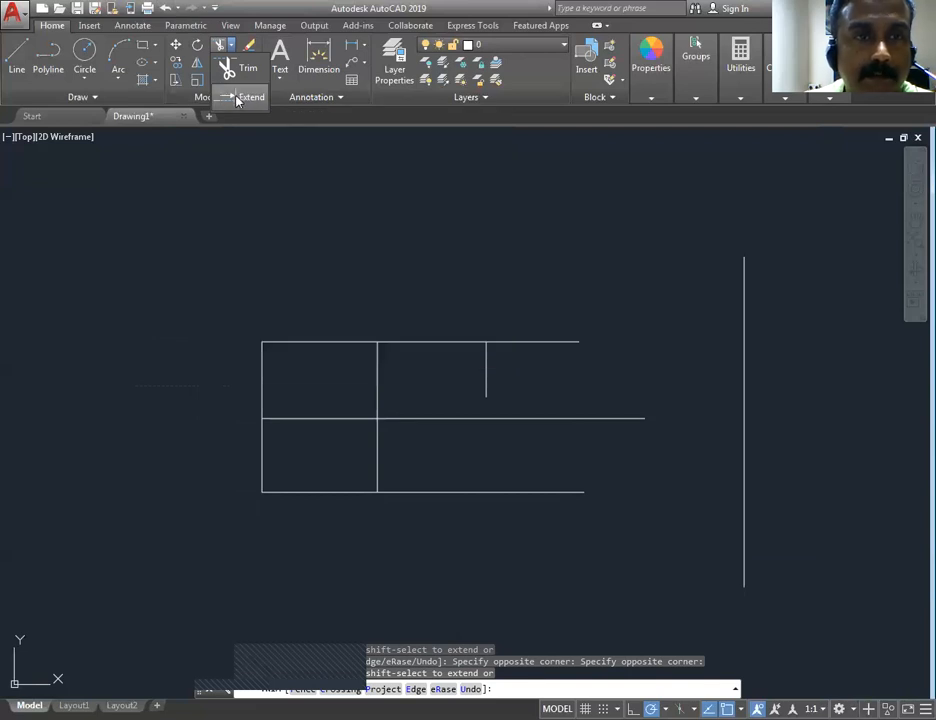
{"action": "left_click", "coordinate": [240, 97]}
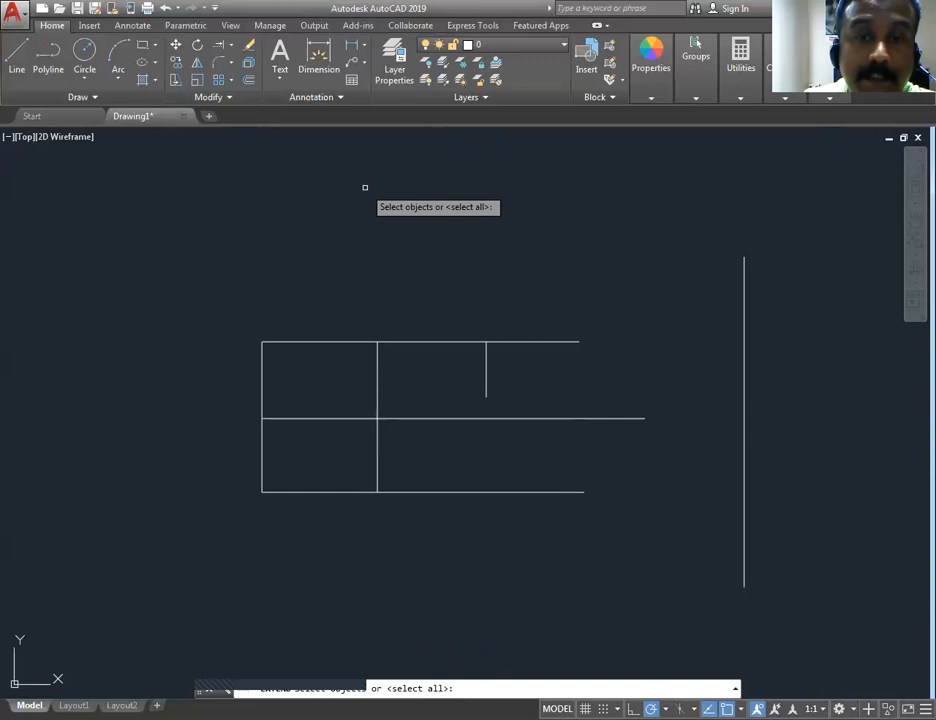
{"action": "key", "text": "Return"}
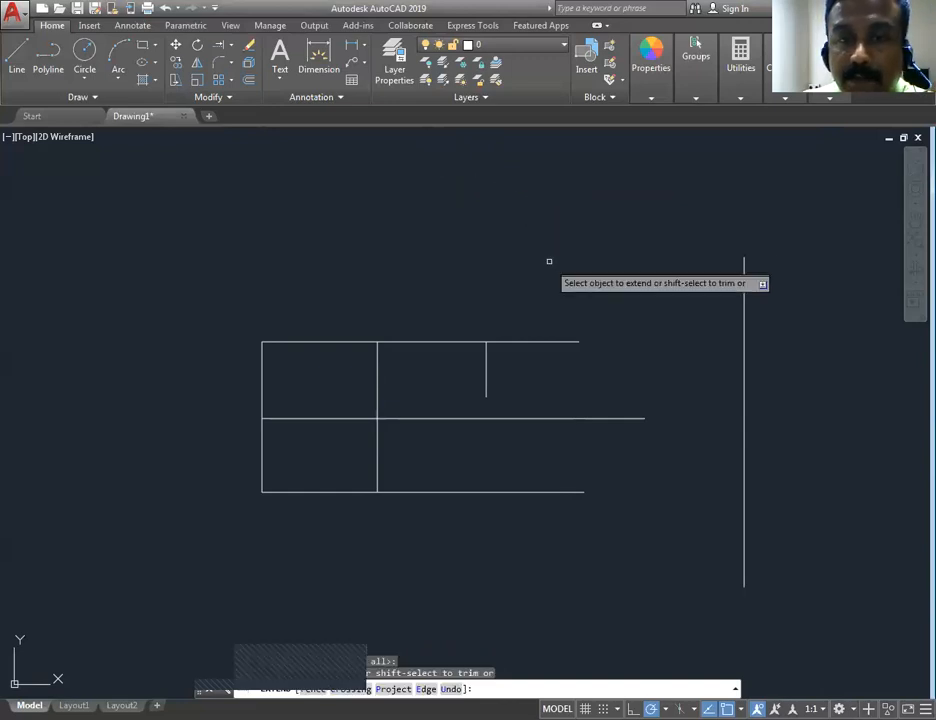
{"action": "left_click", "coordinate": [554, 342]}
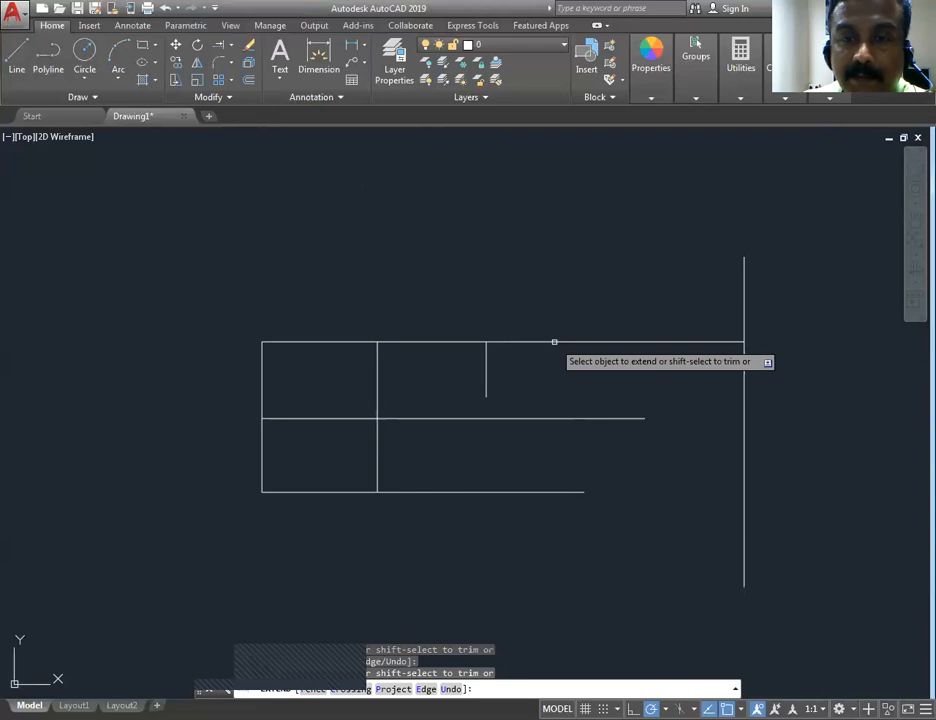
{"action": "left_click", "coordinate": [578, 418]}
{"action": "left_click", "coordinate": [594, 490]}
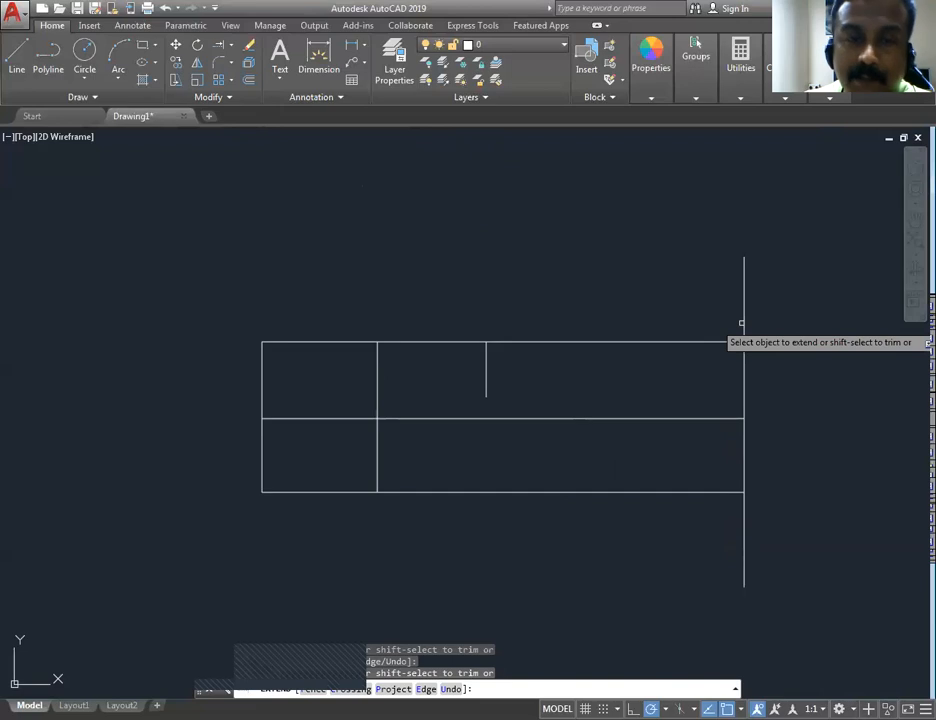
{"action": "left_click", "coordinate": [487, 391]}
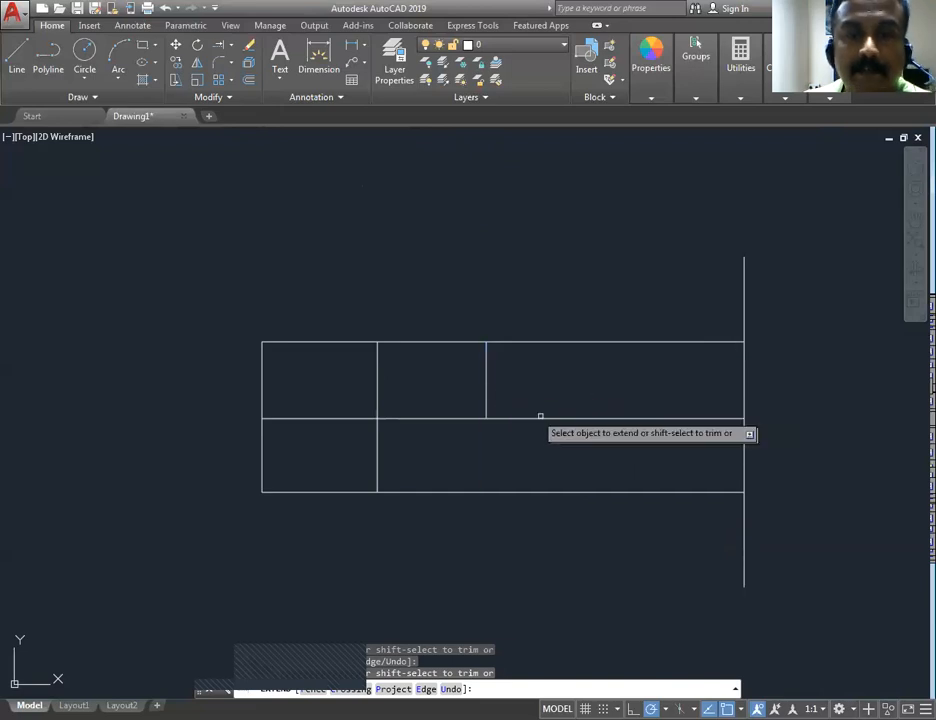
{"action": "left_click", "coordinate": [487, 409]}
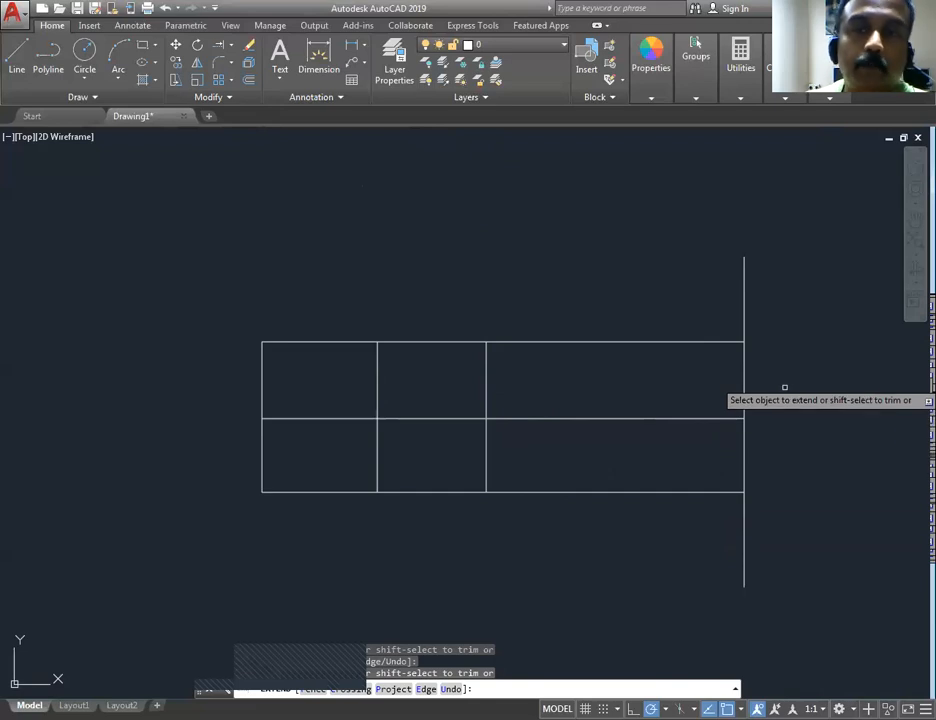
- Trim the rightmost vertical line above the uppermost and below the lowest horizontal line, and end Trim
{"action": "left_click", "coordinate": [231, 45]}
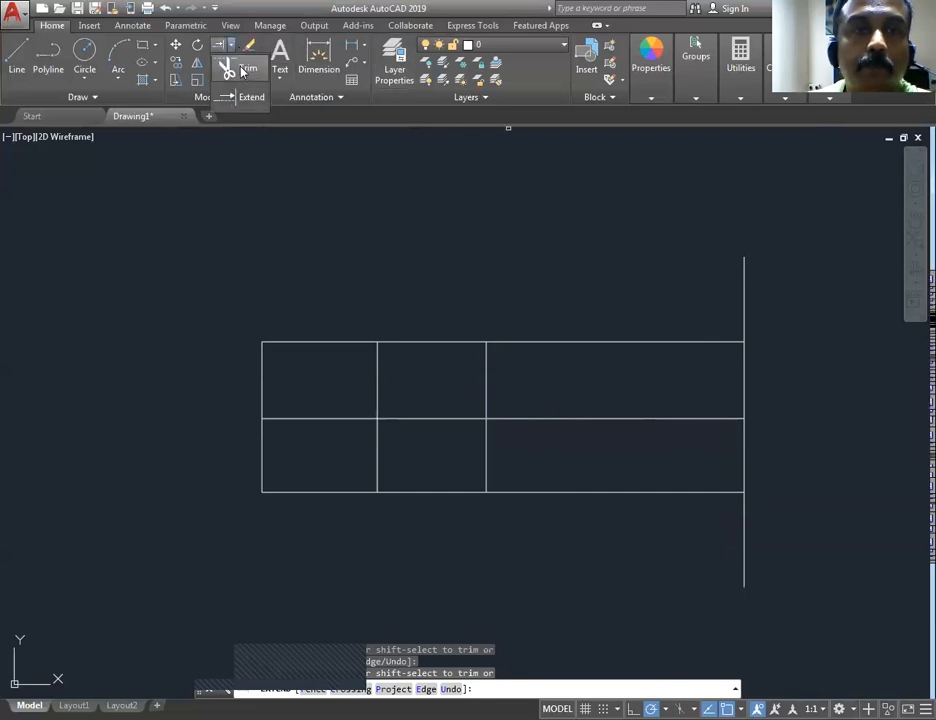
{"action": "left_click", "coordinate": [242, 72]}
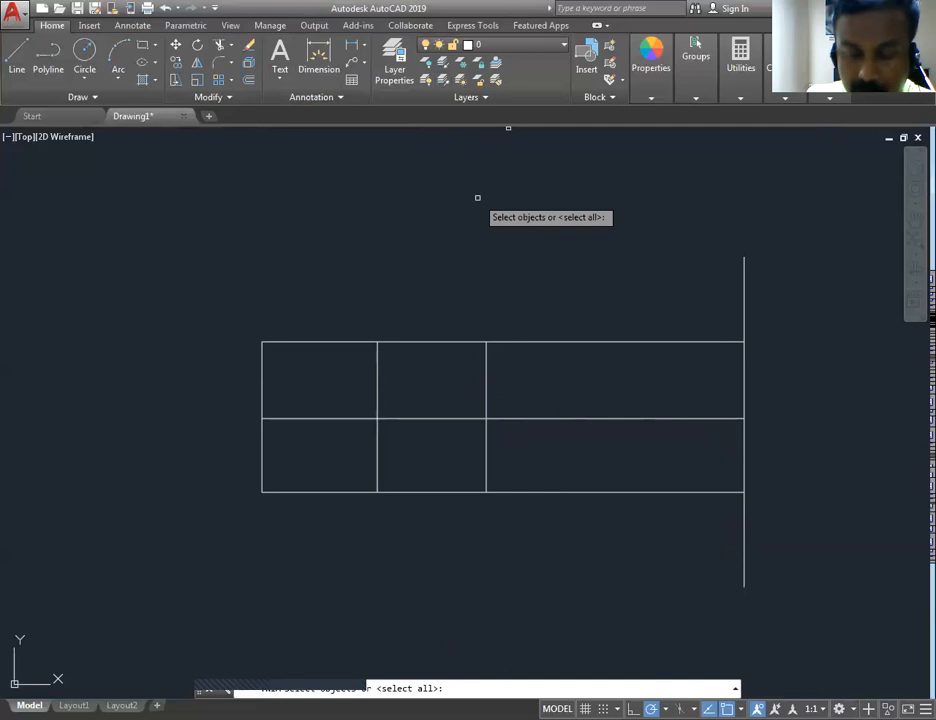
{"action": "key", "text": "Return"}
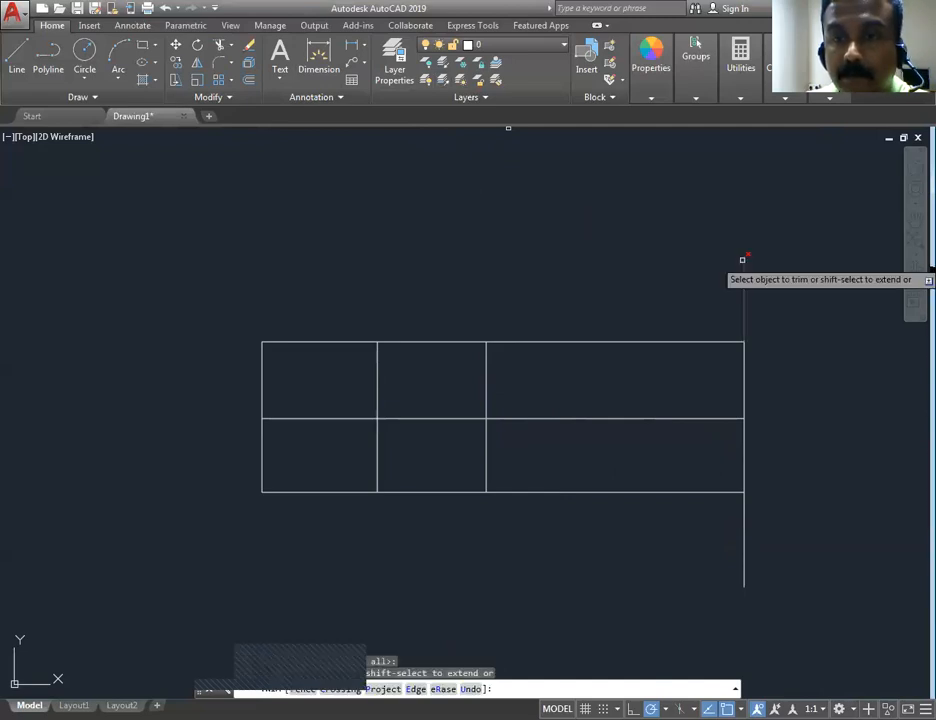
{"action": "left_click", "coordinate": [742, 259]}
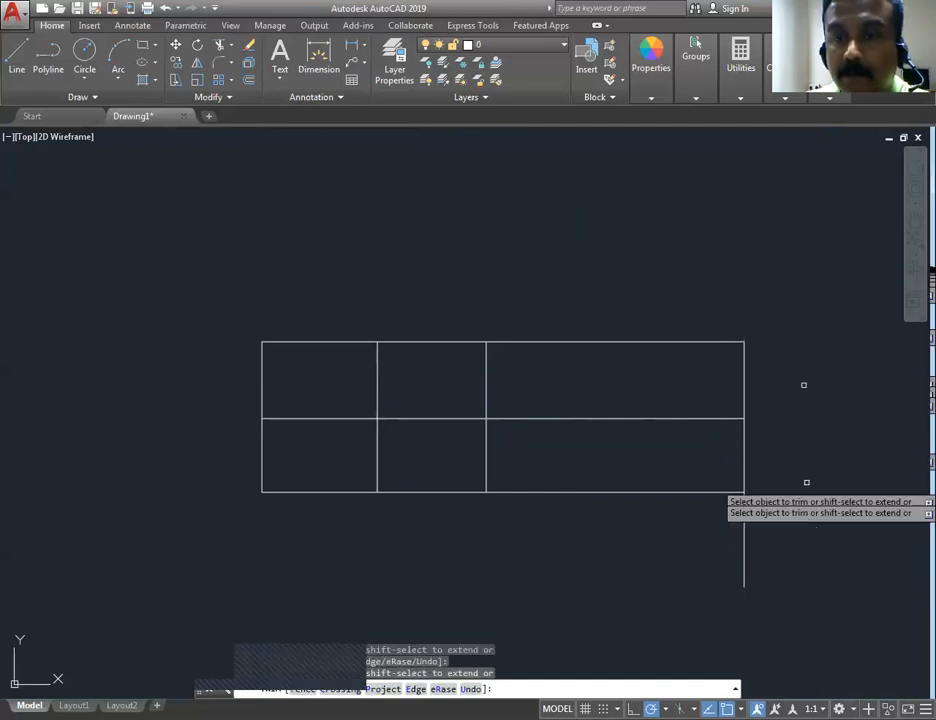
{"action": "left_click", "coordinate": [746, 537]}
{"action": "right_click", "coordinate": [52, 326]}
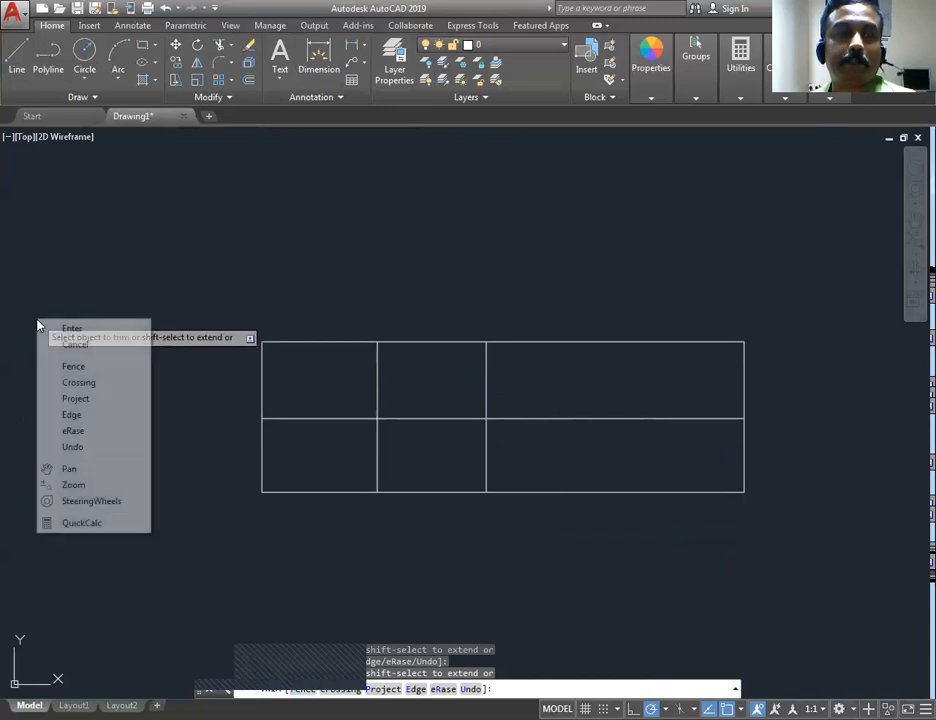
{"action": "left_click", "coordinate": [63, 327]}
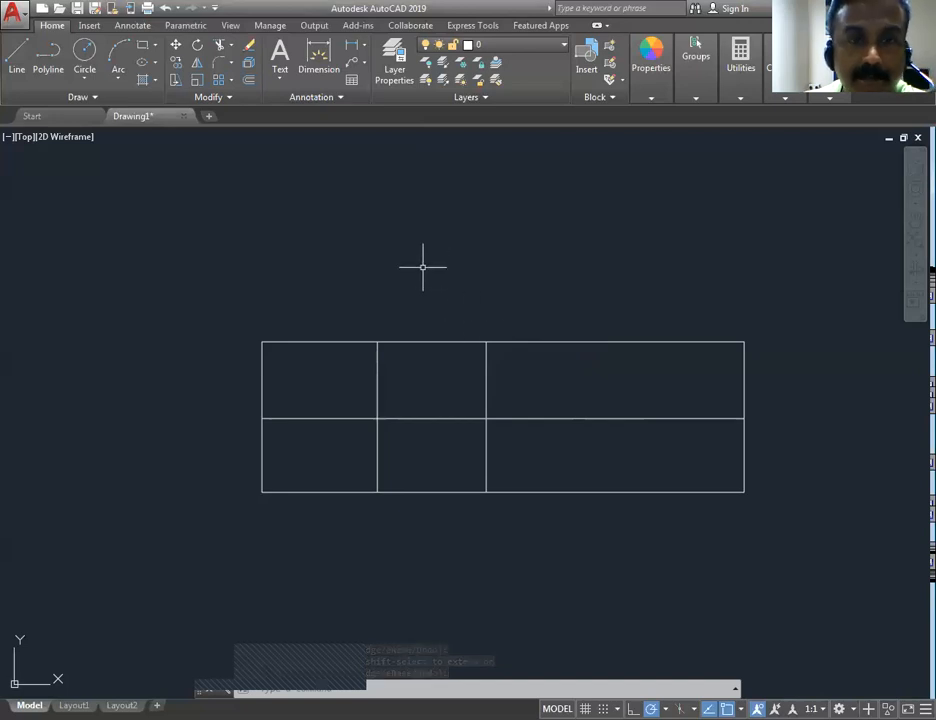
- Trim away the outer edges at the grid's upper-left and lower-right corners, using all objects as cutting edges
{"action": "left_click", "coordinate": [221, 47]}
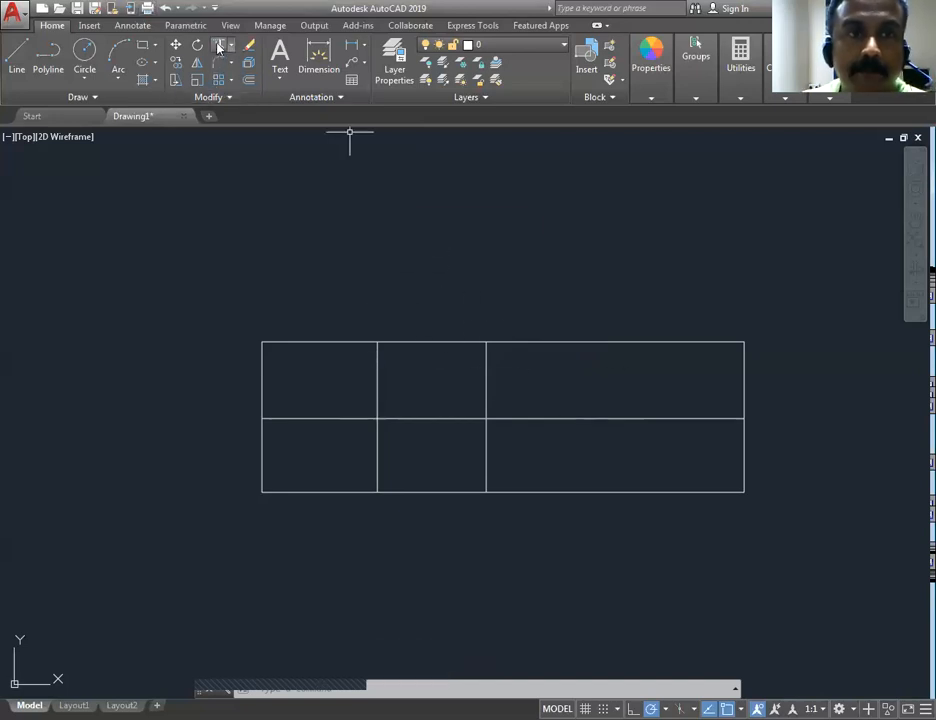
{"action": "key", "text": "Return"}
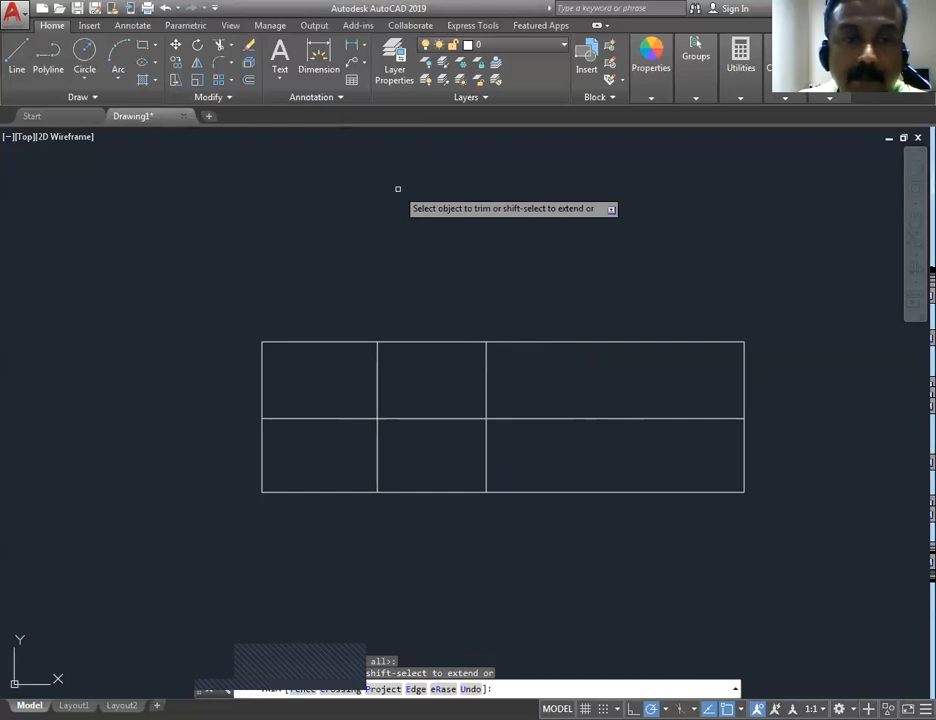
{"action": "left_click", "coordinate": [303, 295]}
{"action": "left_click", "coordinate": [255, 352]}
{"action": "left_click", "coordinate": [804, 467]}
{"action": "left_click", "coordinate": [691, 526]}
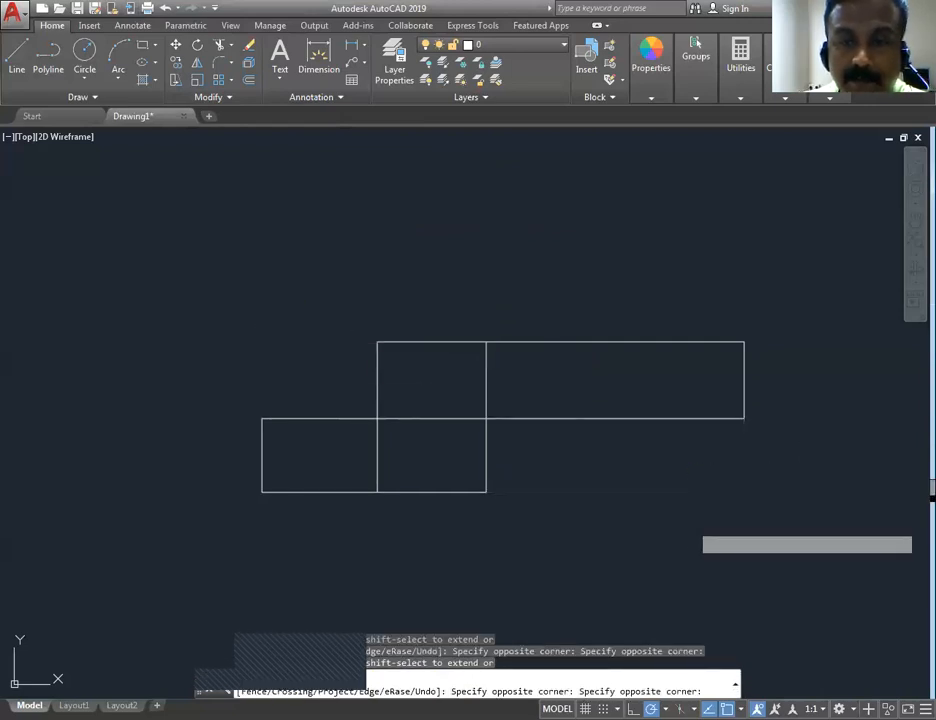
- Trim the bottom edge of the lower-left cell and the interior dividing segments, leaving only the stepped outline
{"action": "left_click", "coordinate": [326, 491]}
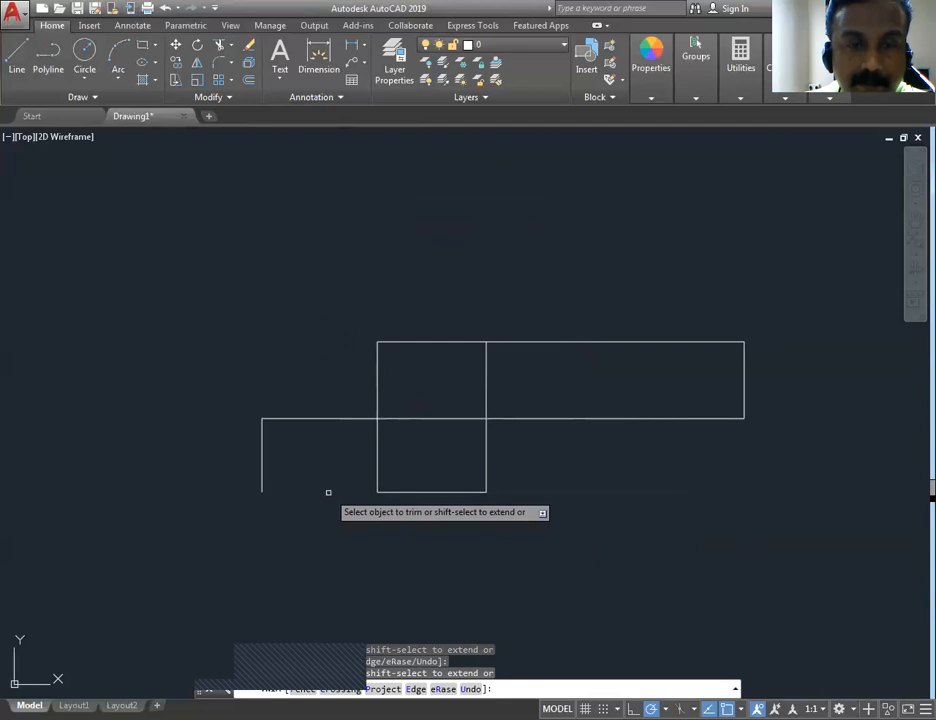
{"action": "left_click", "coordinate": [376, 435]}
{"action": "left_click", "coordinate": [485, 378]}
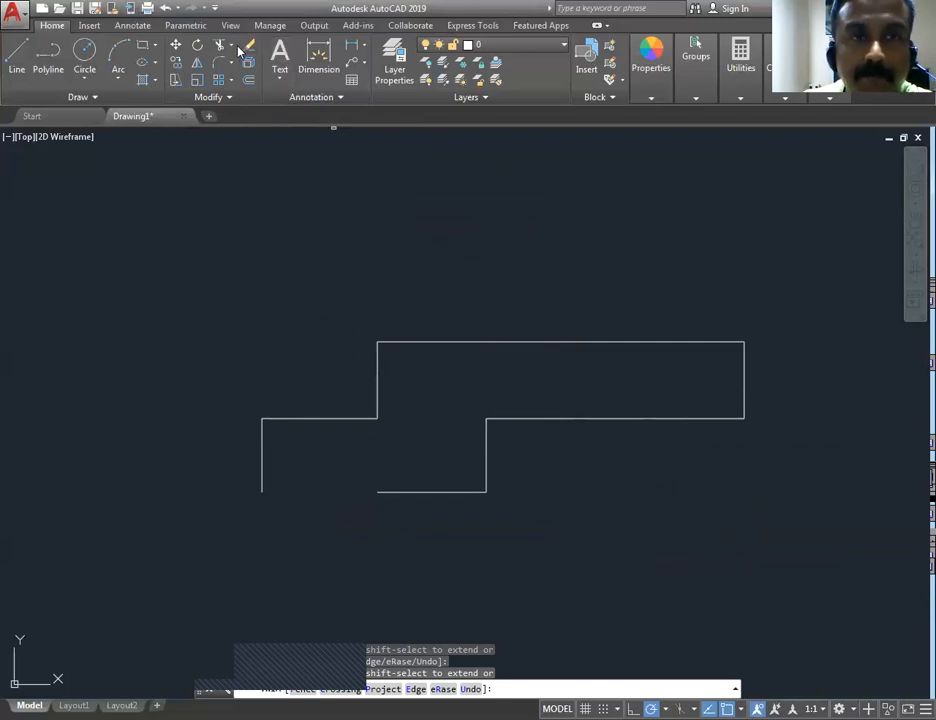
- Extend the bottom line leftward to the leftmost vertical line to close the stepped outline, and end Extend
{"action": "left_click", "coordinate": [231, 46]}
{"action": "left_click", "coordinate": [245, 92]}
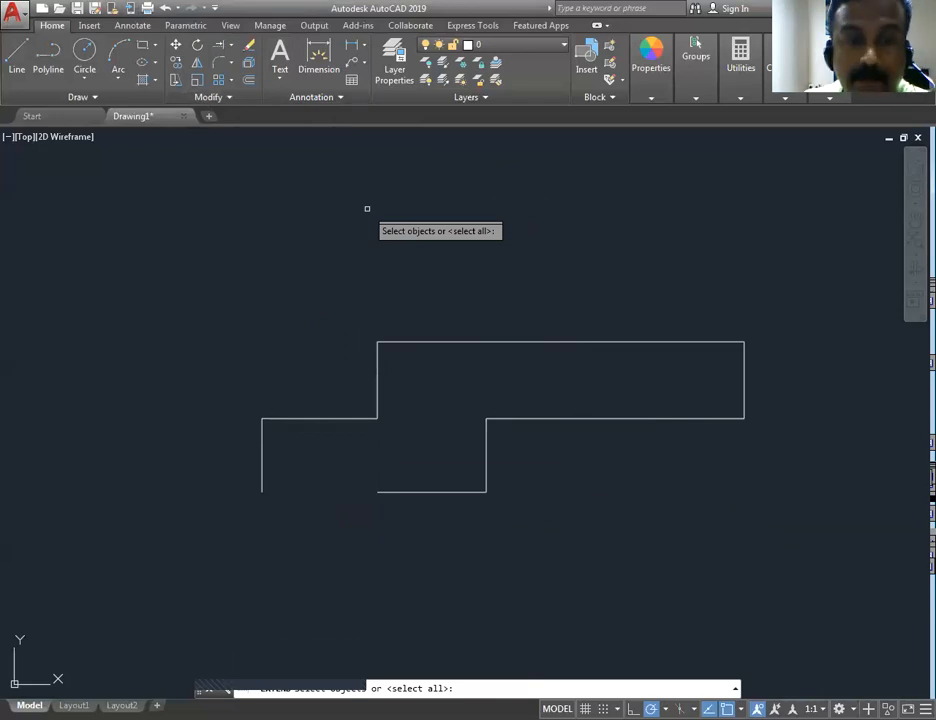
{"action": "key", "text": "Return"}
{"action": "left_click", "coordinate": [400, 492]}
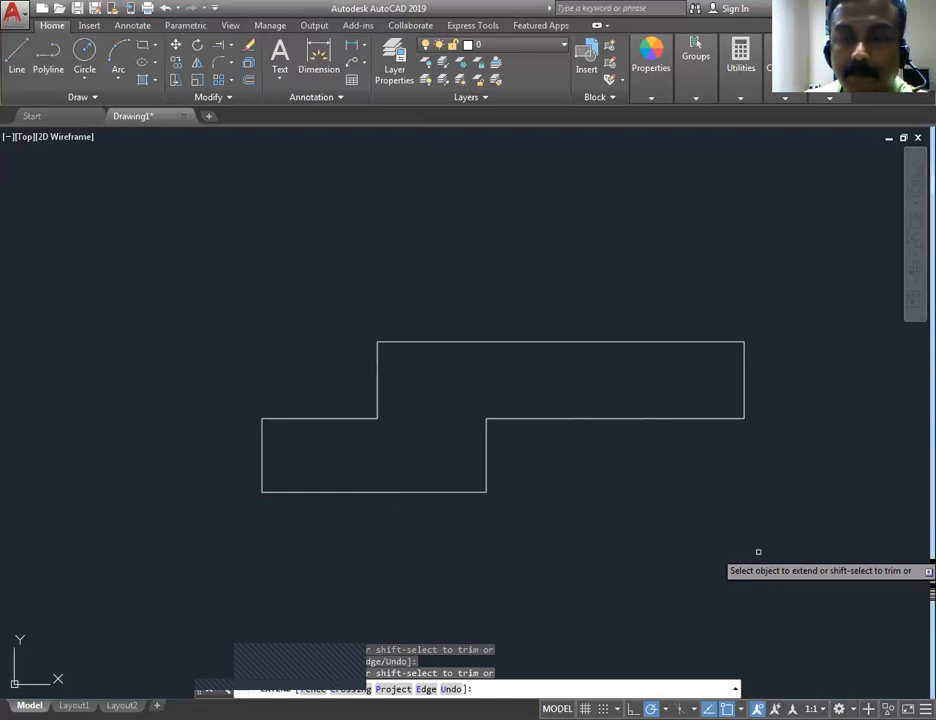
{"action": "right_click", "coordinate": [492, 292]}
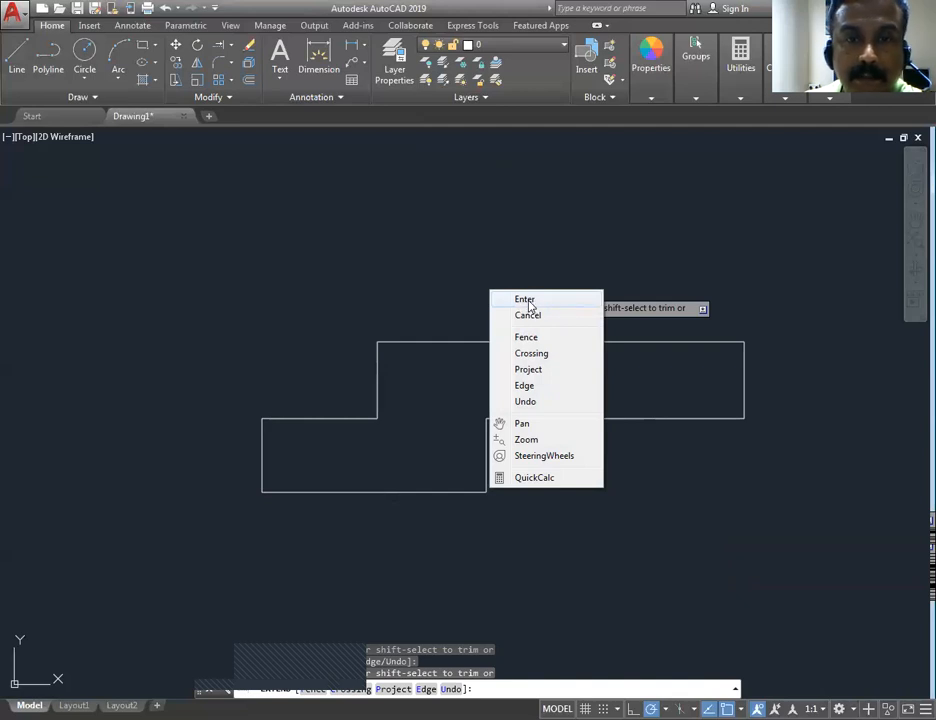
{"action": "left_click", "coordinate": [526, 301]}
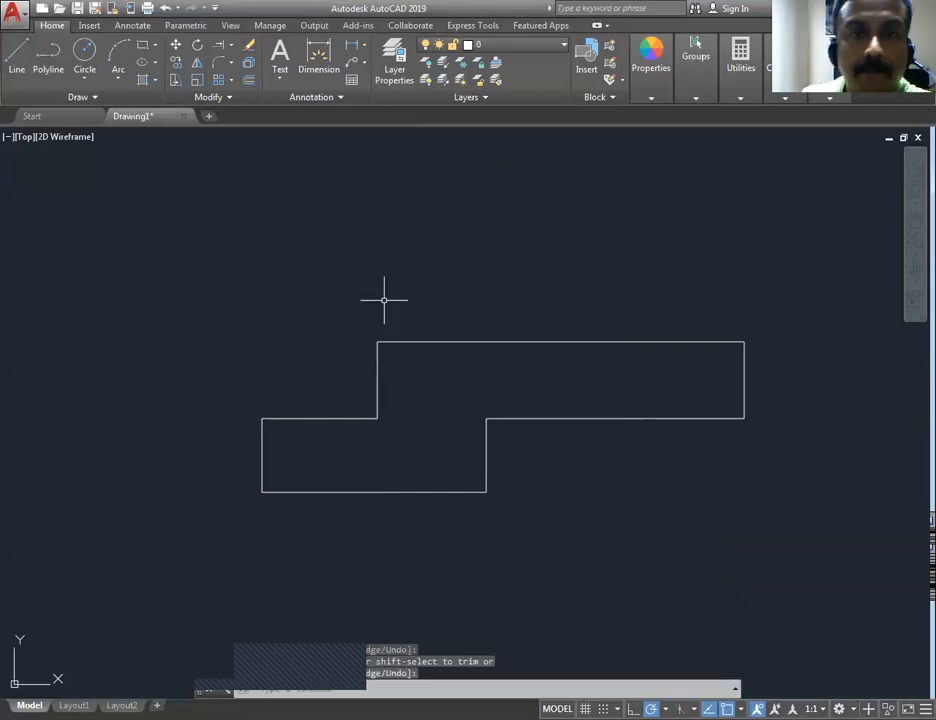
- Select the entire stepped outline with a window and delete it
{"action": "middle_click_drag", "start_coordinate": [383, 299], "coordinate": [366, 263]}
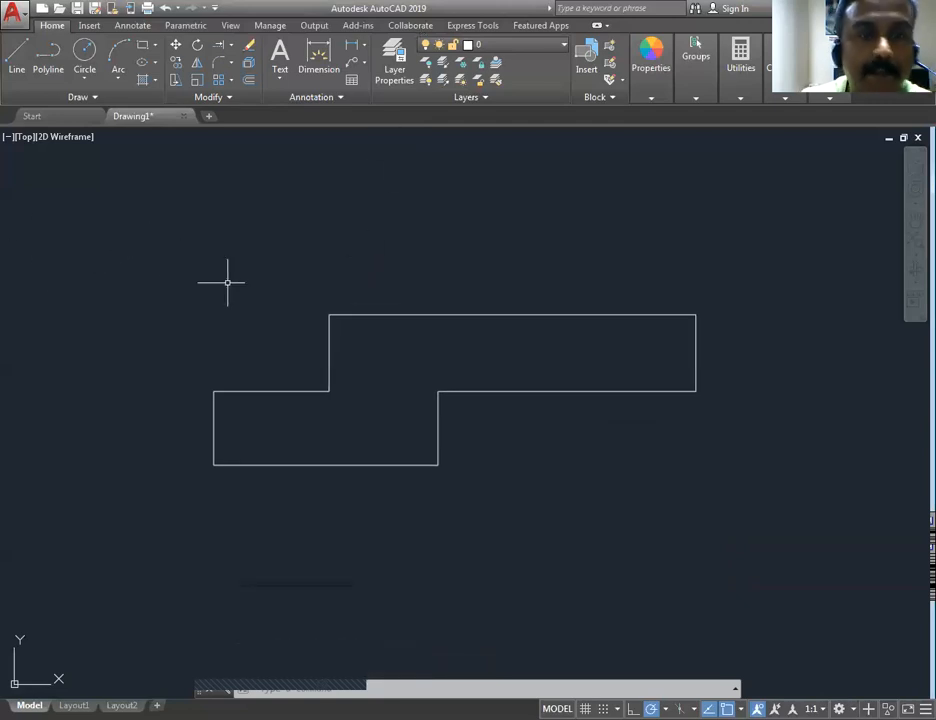
{"action": "left_click", "coordinate": [175, 266]}
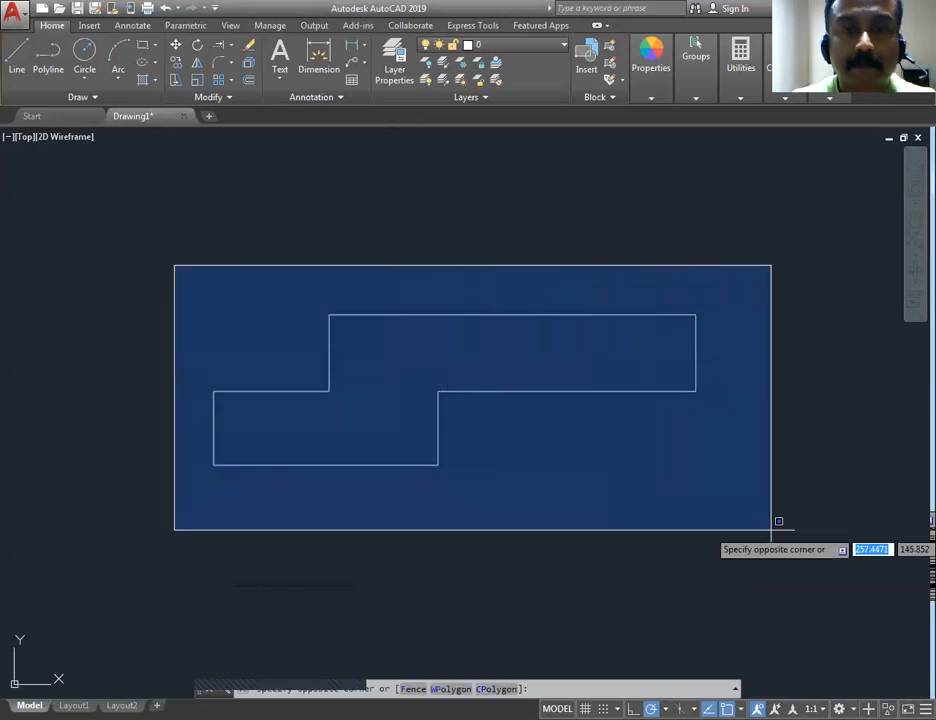
{"action": "left_click", "coordinate": [726, 505]}
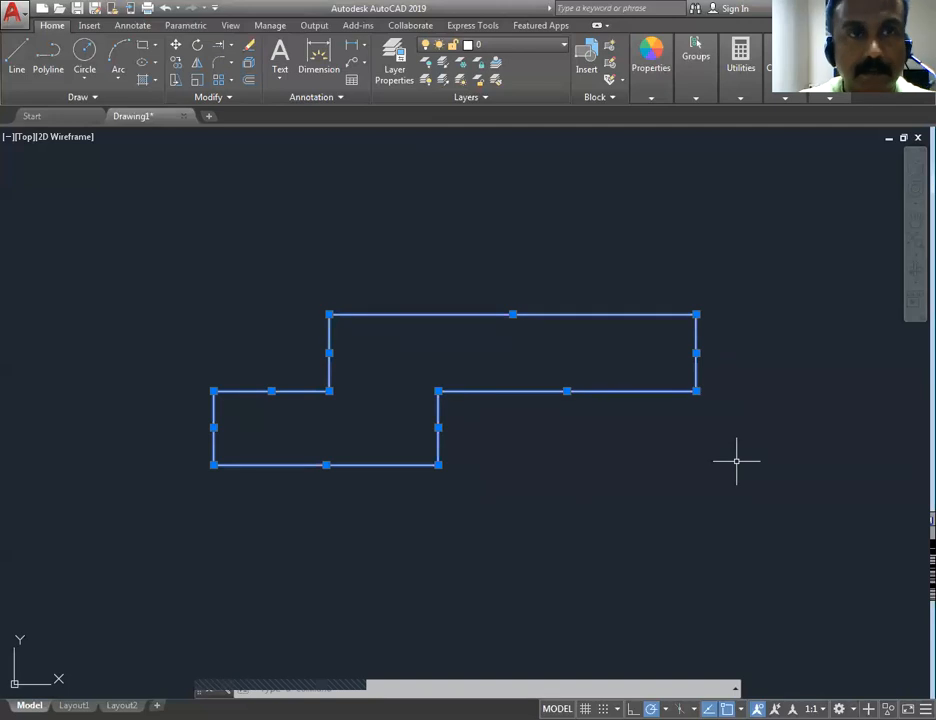
{"action": "key", "text": "Delete"}
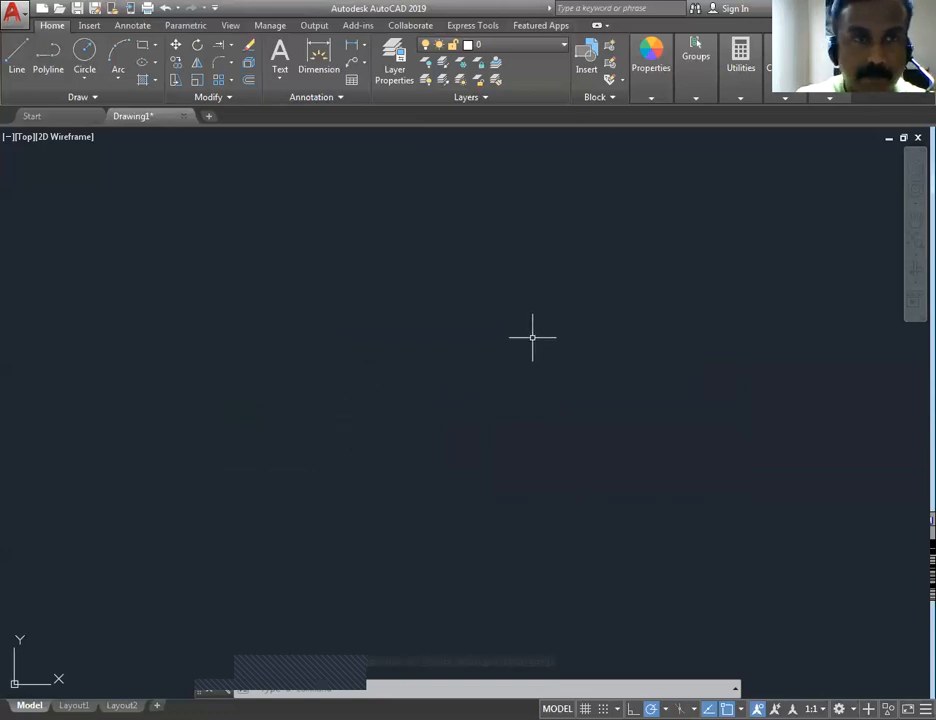
- Draw a closed rectangle 150 wide and 100 high with the Line tool, and end the command
{"action": "middle_click_drag", "start_coordinate": [532, 337], "coordinate": [532, 338]}
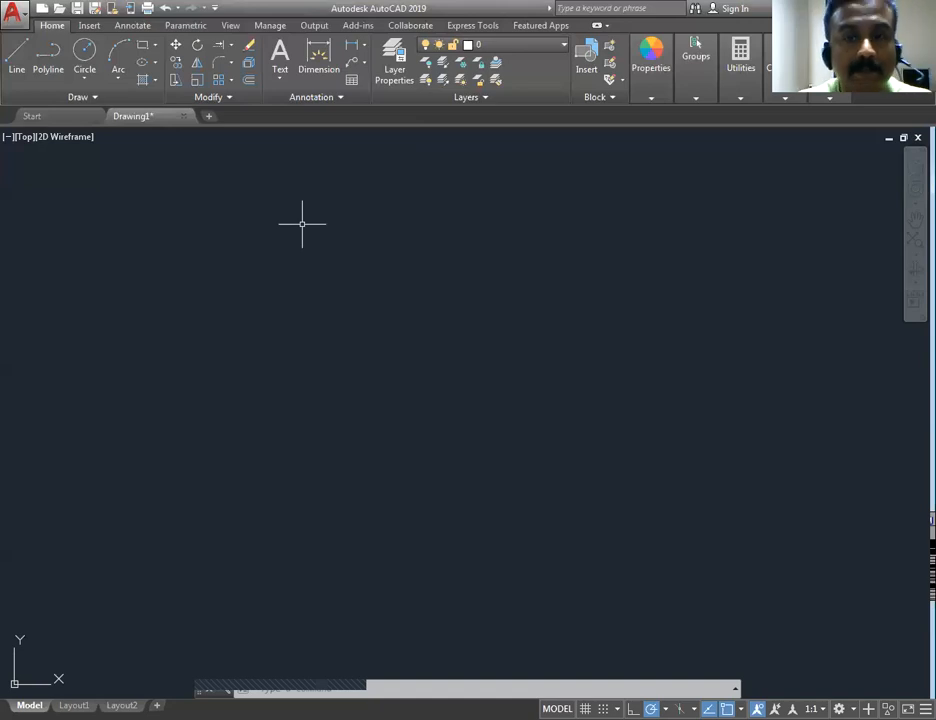
{"action": "left_click", "coordinate": [15, 60]}
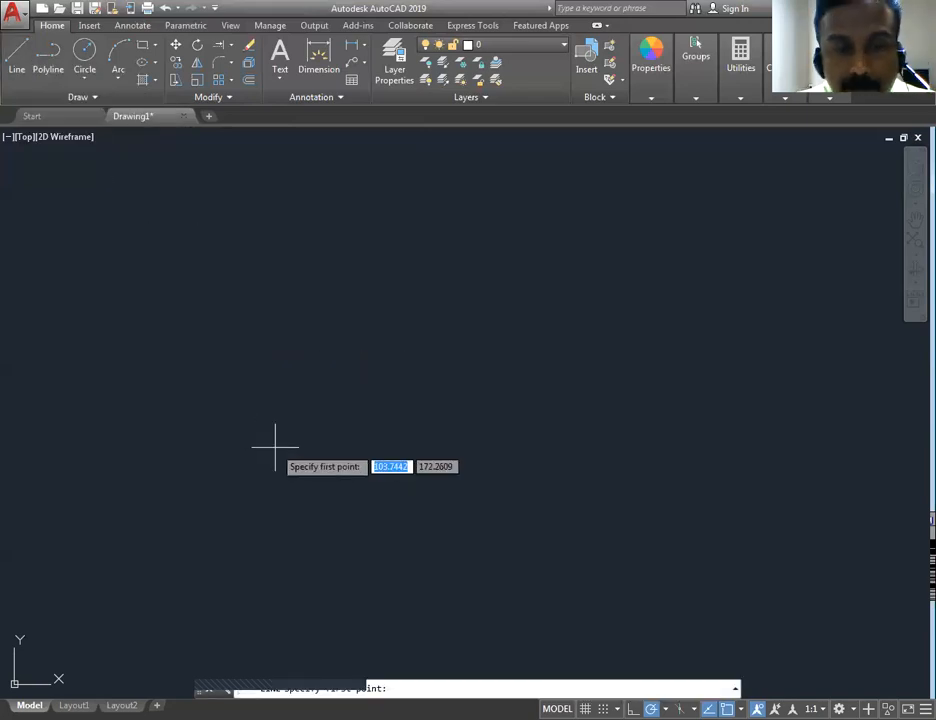
{"action": "left_click", "coordinate": [257, 507]}
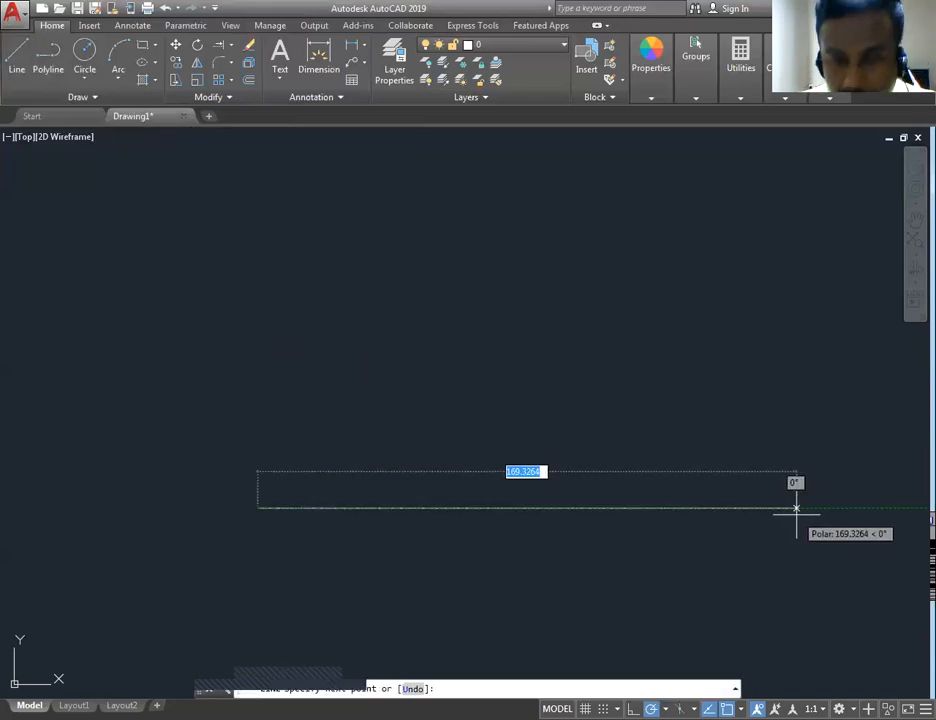
{"action": "type", "text": "150"}
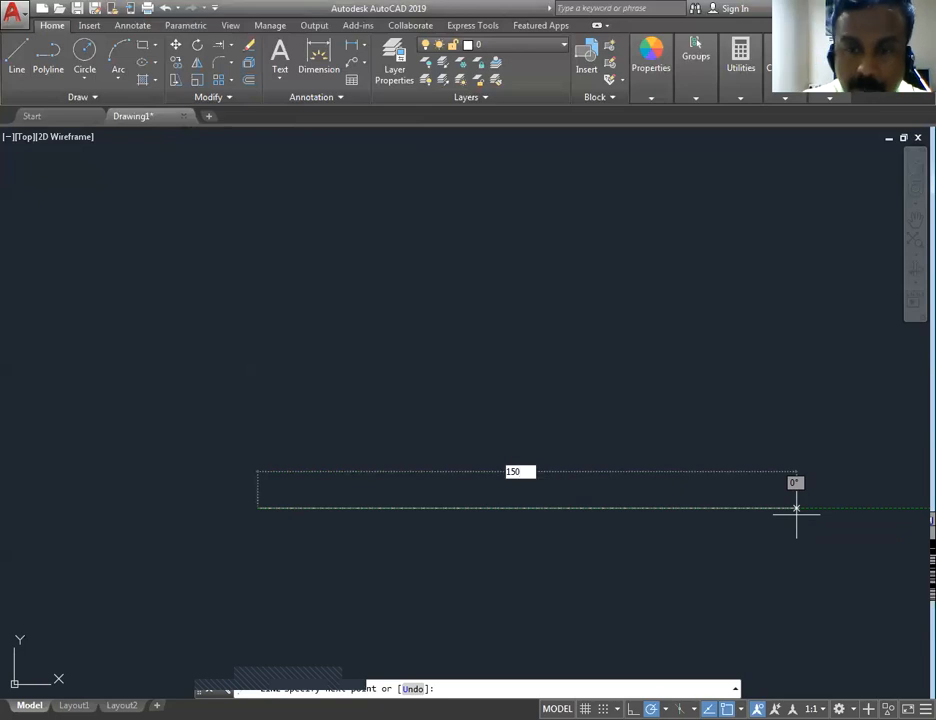
{"action": "key", "text": "Return"}
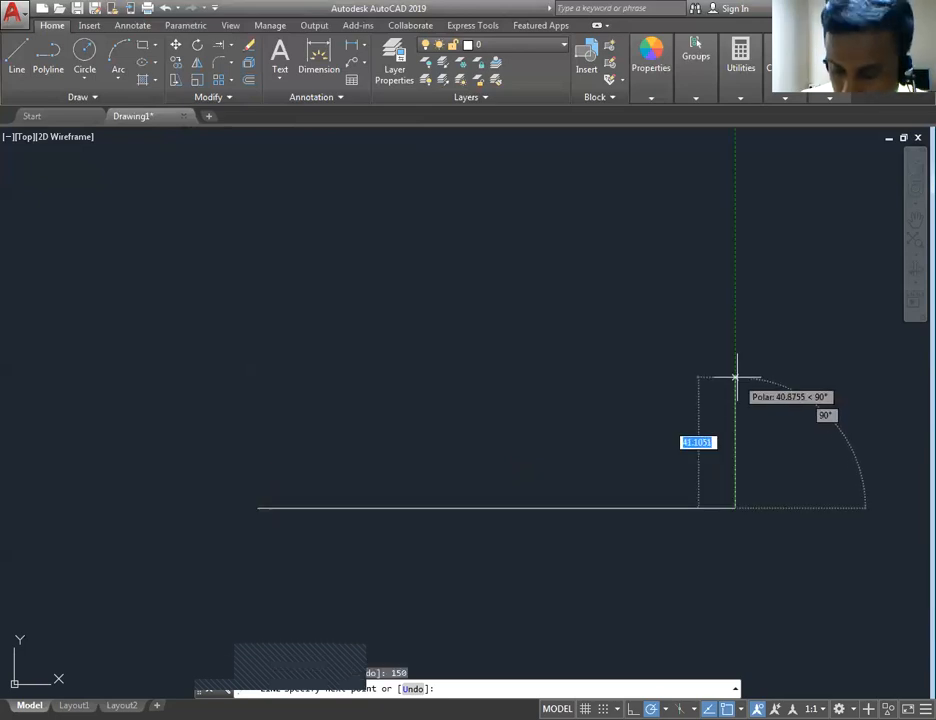
{"action": "type", "text": "100"}
{"action": "key", "text": "Return"}
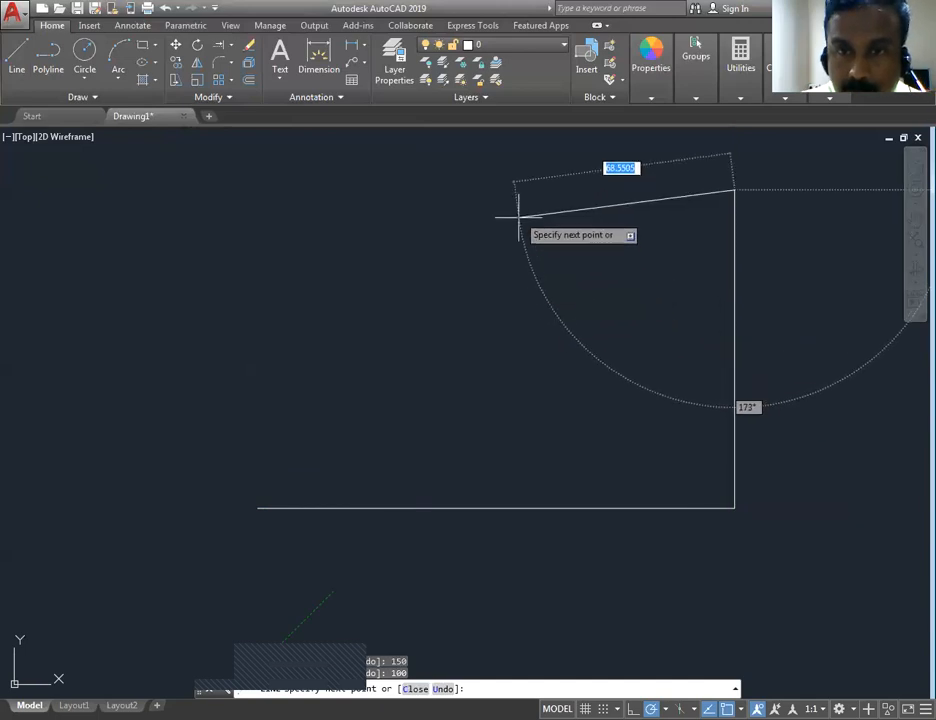
{"action": "type", "text": "150"}
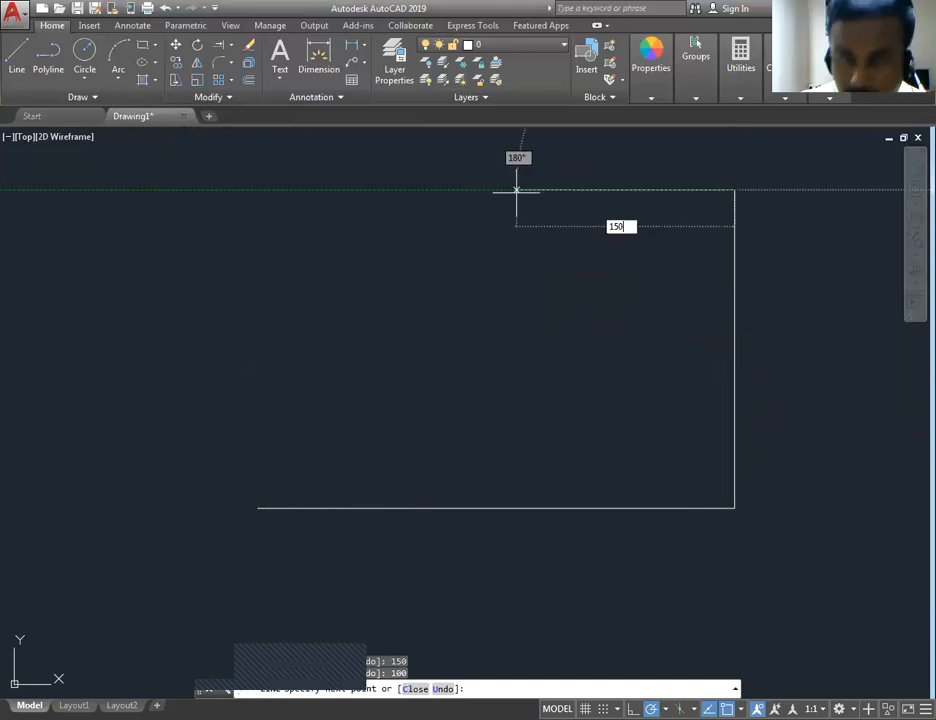
{"action": "key", "text": "Return"}
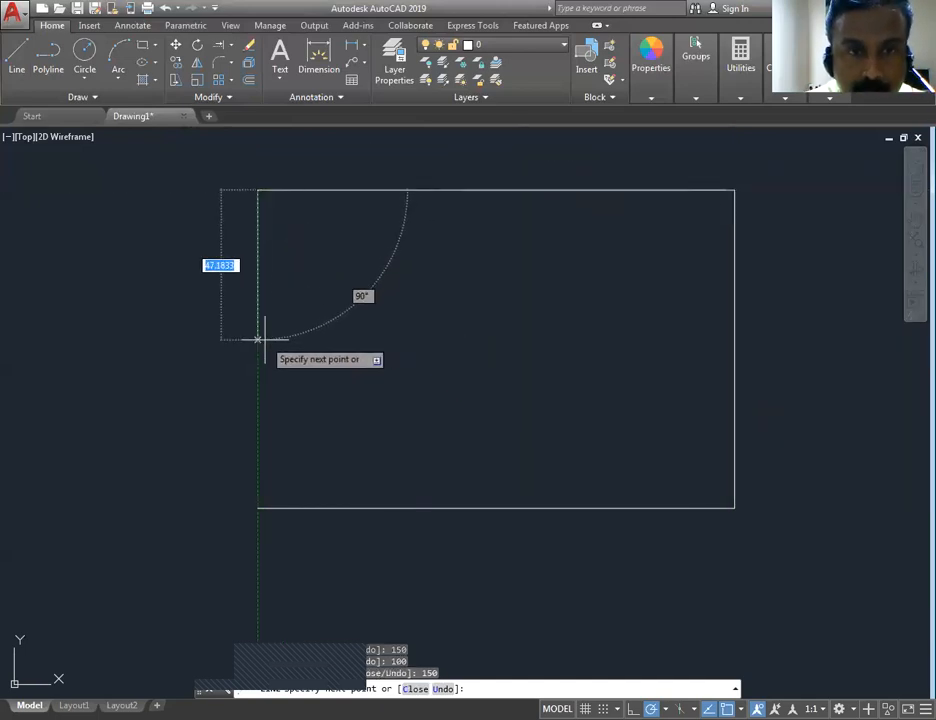
{"action": "type", "text": "100"}
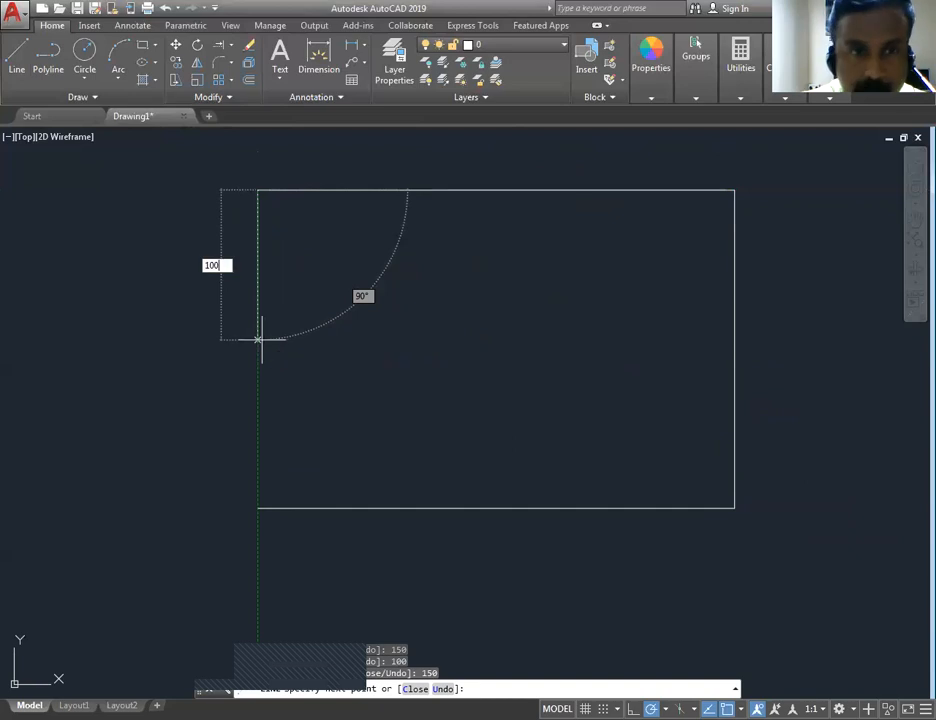
{"action": "key", "text": "Return"}
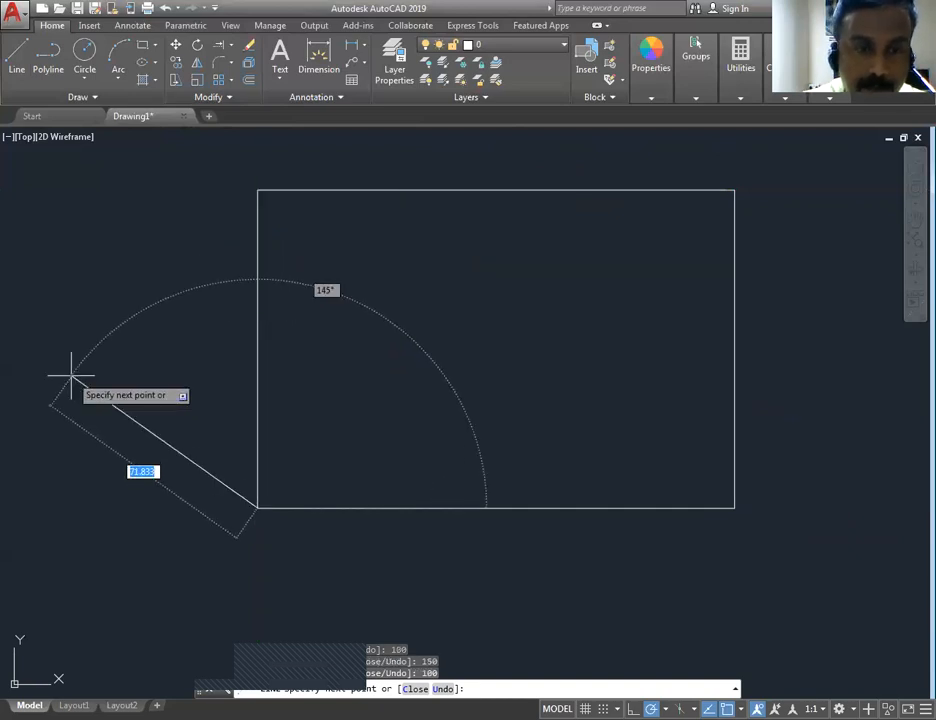
{"action": "key", "text": "Return"}
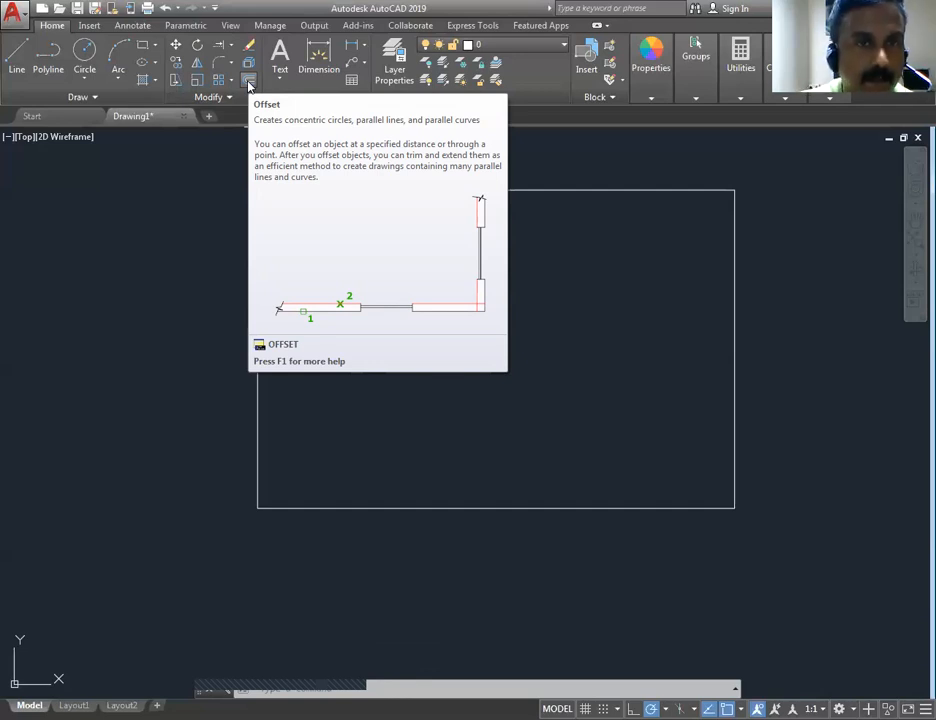
- Offset the rectangle's left edge inward by 10, and offset the resulting line another 10 in the same direction
{"action": "left_click", "coordinate": [249, 84]}
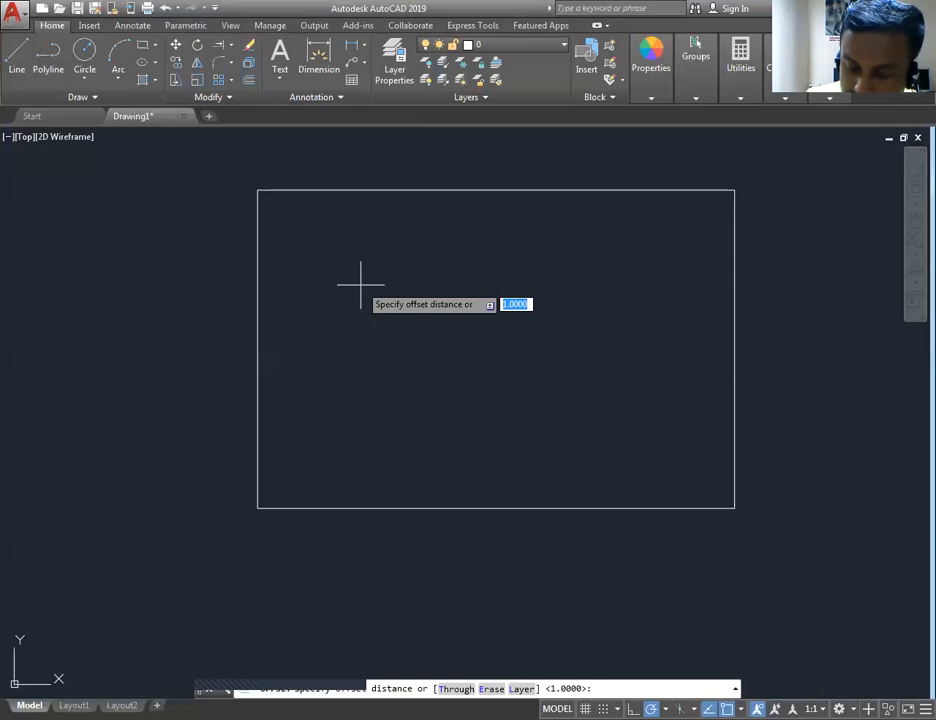
{"action": "type", "text": "10"}
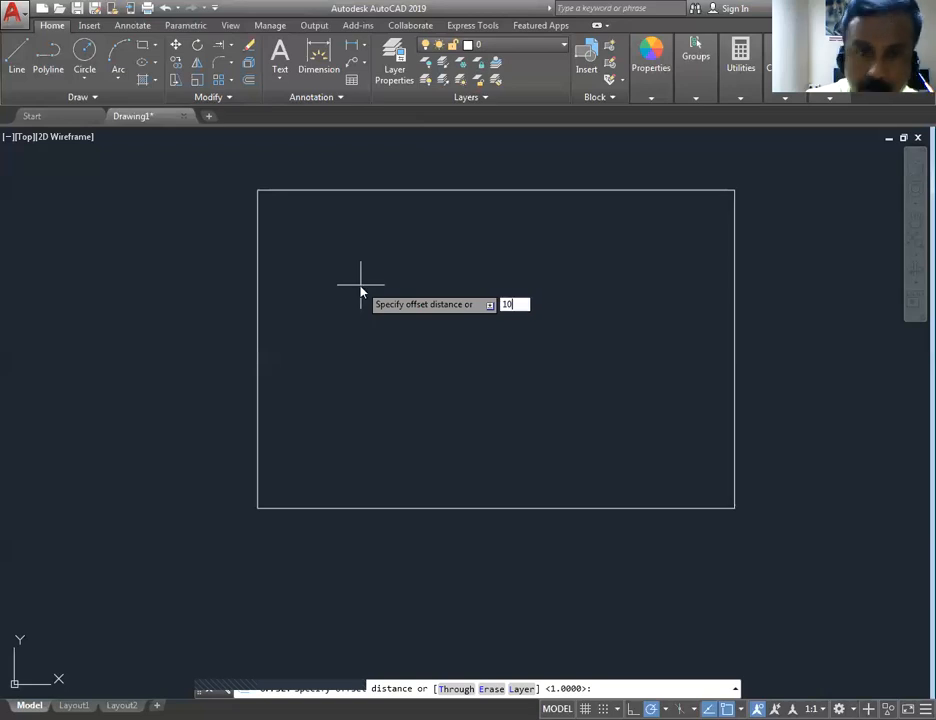
{"action": "key", "text": "Return"}
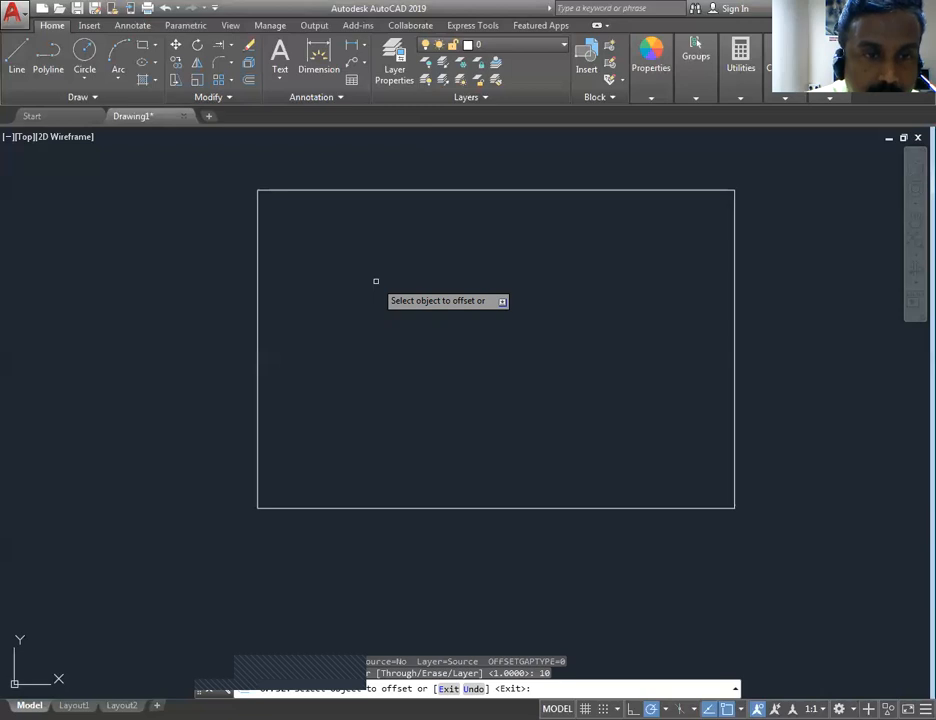
{"action": "left_click", "coordinate": [257, 299]}
{"action": "left_click", "coordinate": [330, 303]}
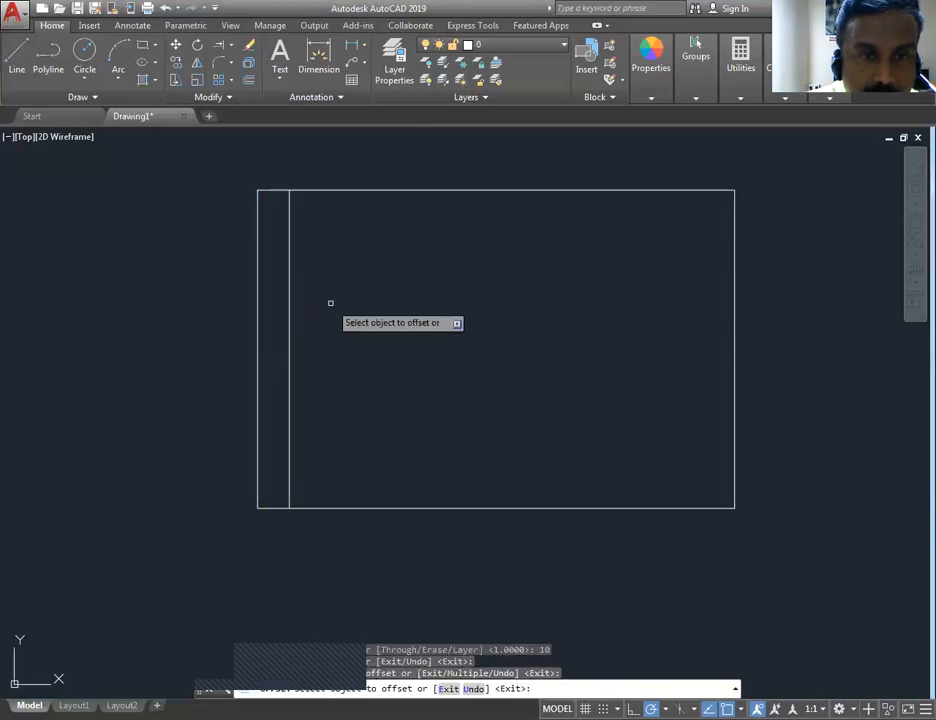
{"action": "left_click", "coordinate": [289, 327]}
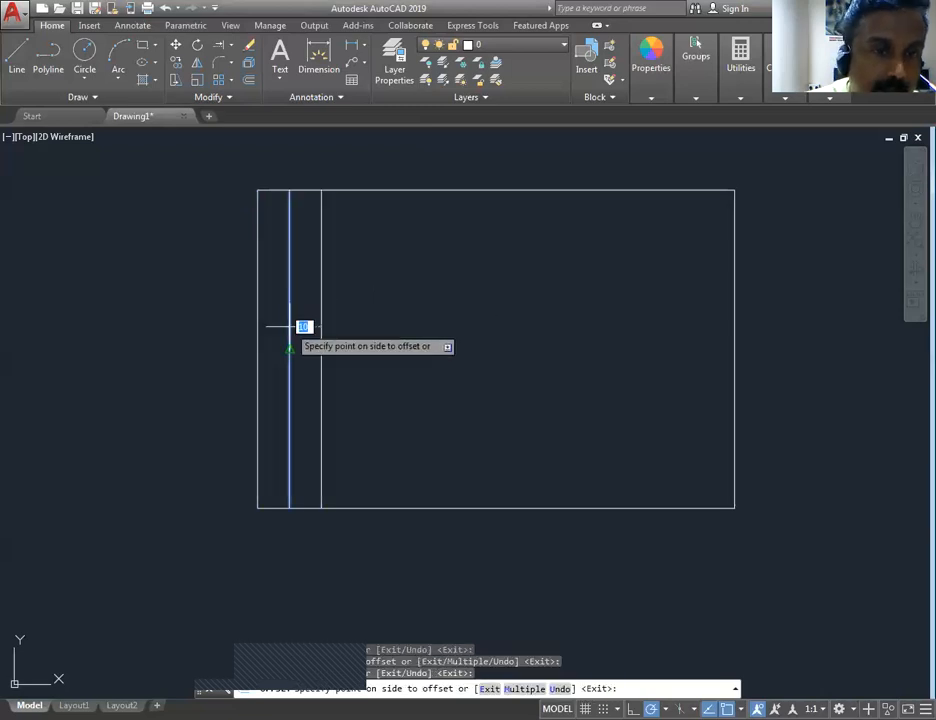
{"action": "left_click", "coordinate": [373, 328]}
- Offset the rectangle's right edge inward twice in succession at the same 10 spacing
{"action": "left_click", "coordinate": [734, 340]}
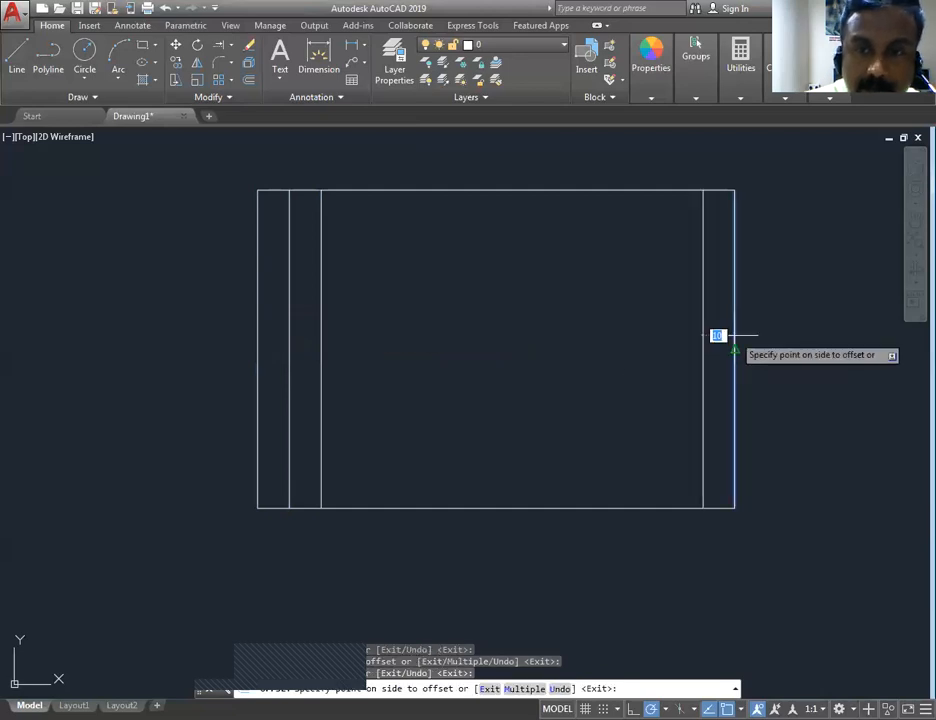
{"action": "left_click", "coordinate": [643, 336]}
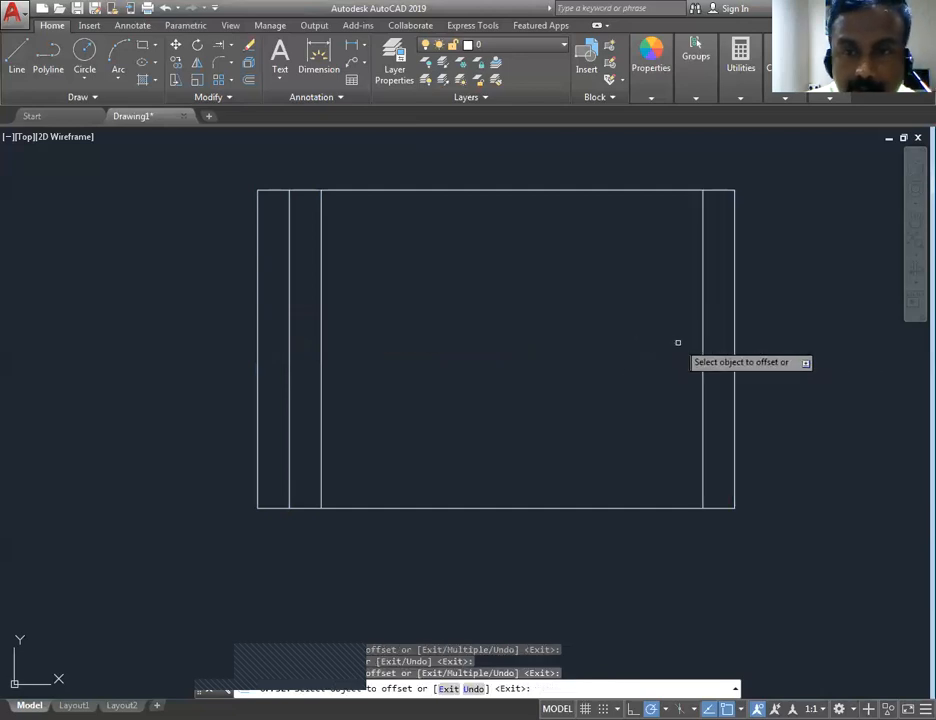
{"action": "left_click", "coordinate": [703, 343]}
{"action": "left_click", "coordinate": [638, 345]}
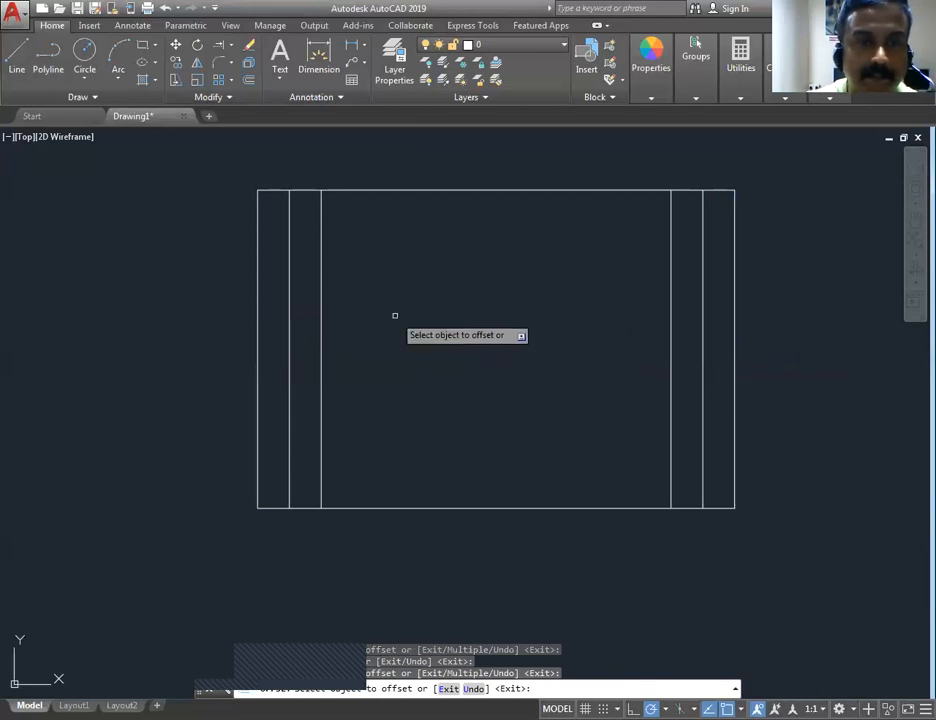
- Offset the rectangle's top edge downward three times in succession at the same 10 spacing
{"action": "left_click", "coordinate": [407, 190]}
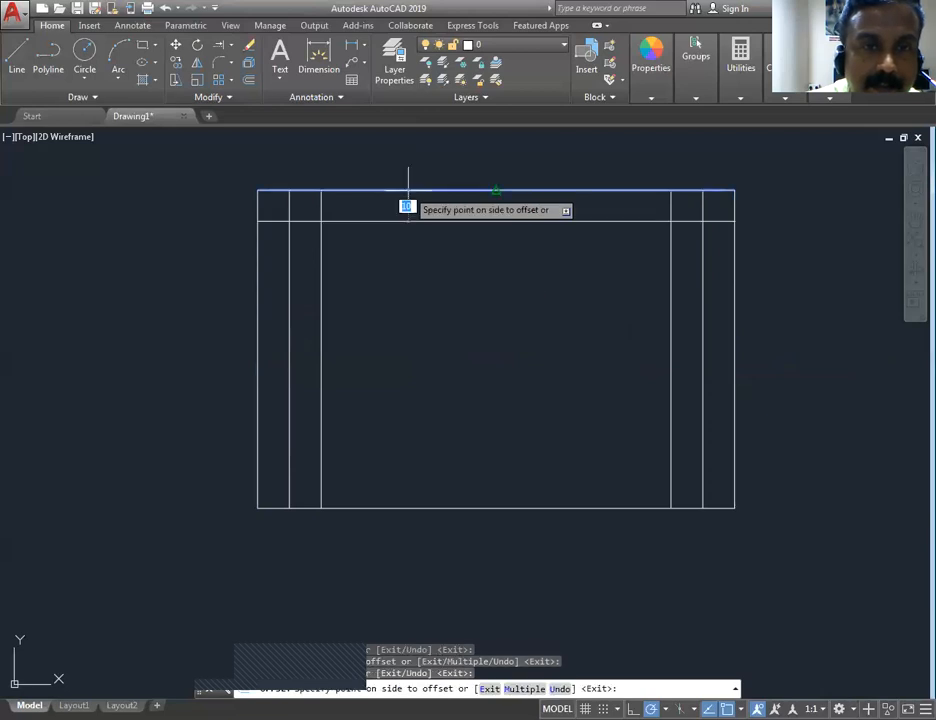
{"action": "left_click", "coordinate": [449, 216]}
{"action": "left_click", "coordinate": [446, 222]}
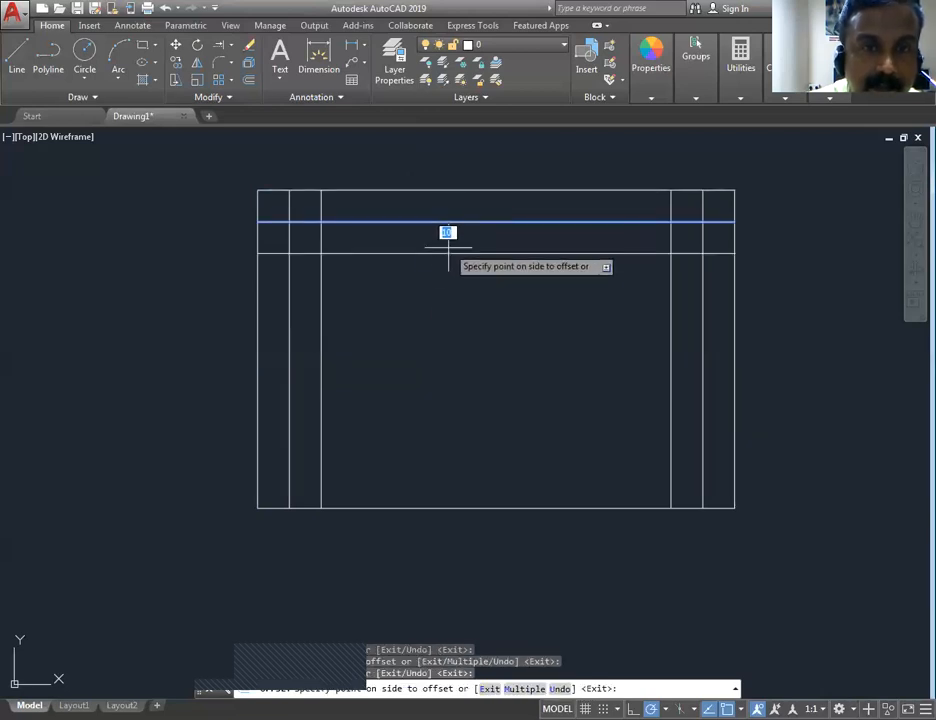
{"action": "left_click", "coordinate": [443, 285]}
{"action": "left_click", "coordinate": [455, 254]}
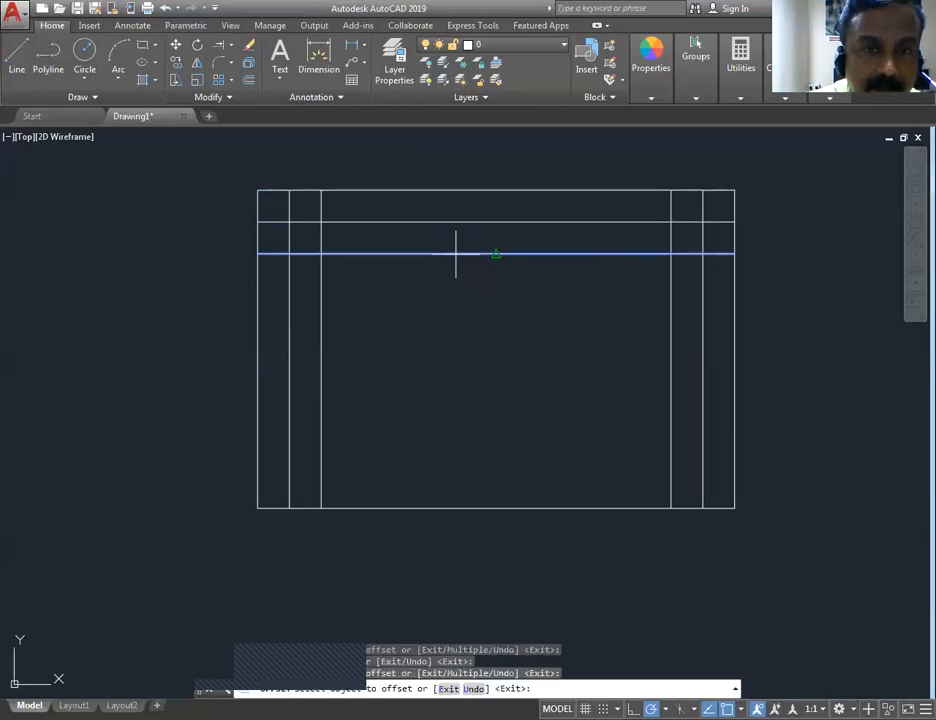
{"action": "left_click", "coordinate": [439, 313]}
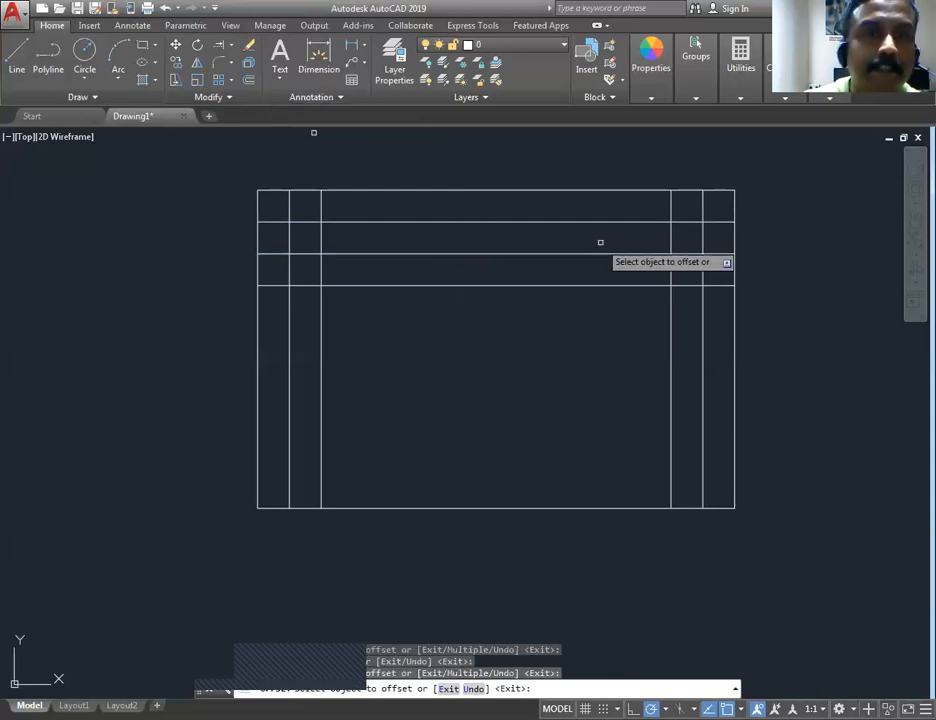
- Offset the rectangle's bottom edge upward three times in succession with an offset distance of 20
{"action": "left_click", "coordinate": [249, 80]}
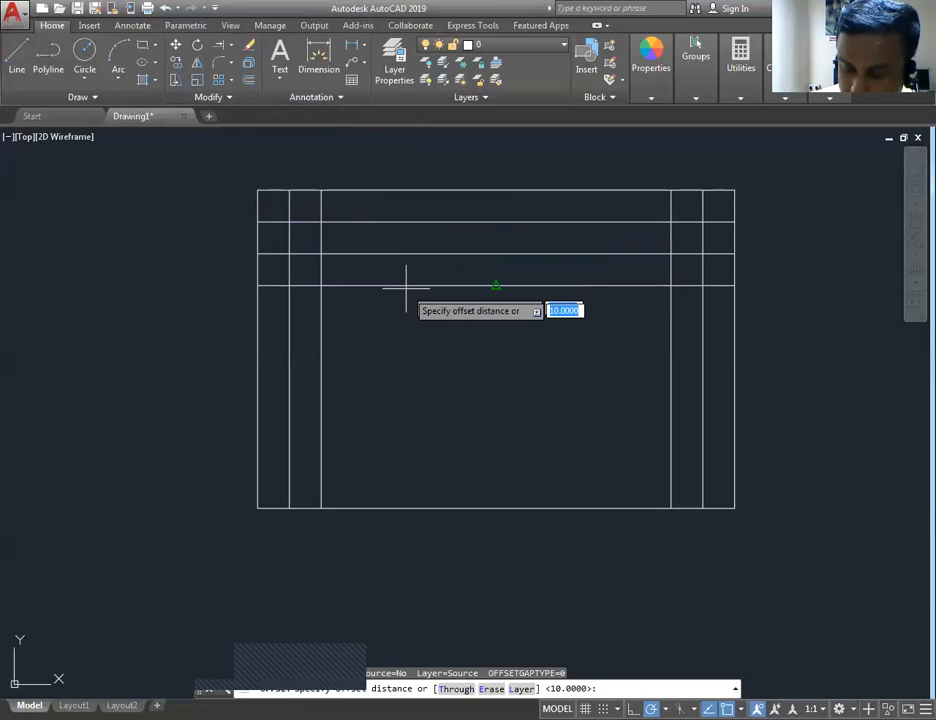
{"action": "type", "text": "20"}
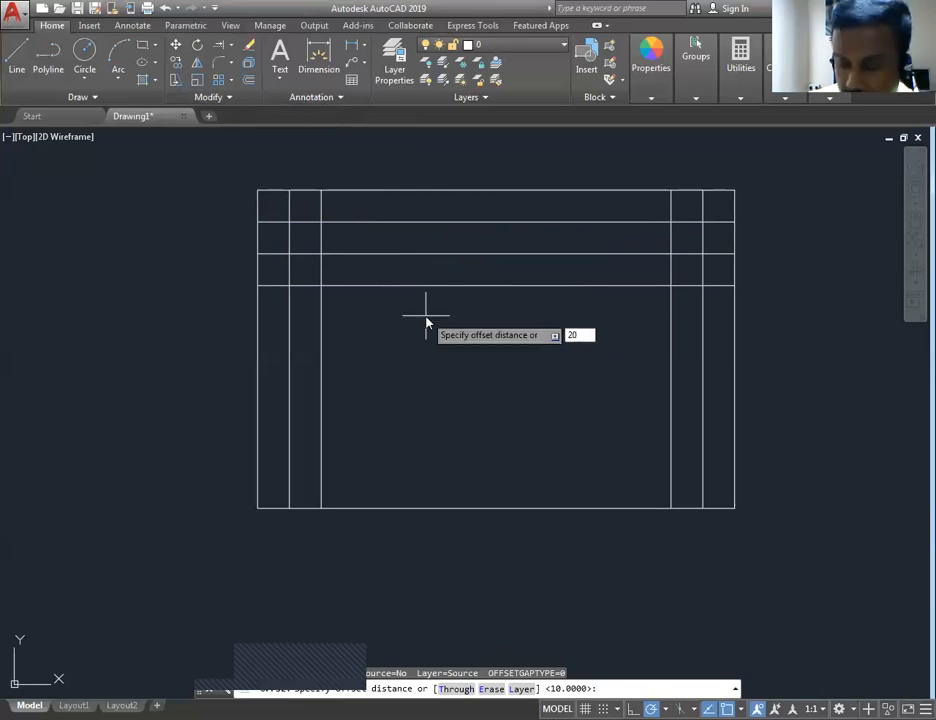
{"action": "key", "text": "Return"}
{"action": "left_click", "coordinate": [431, 507]}
{"action": "left_click", "coordinate": [430, 408]}
{"action": "left_click", "coordinate": [436, 444]}
{"action": "left_click", "coordinate": [445, 382]}
{"action": "left_click", "coordinate": [458, 380]}
{"action": "left_click", "coordinate": [457, 345]}
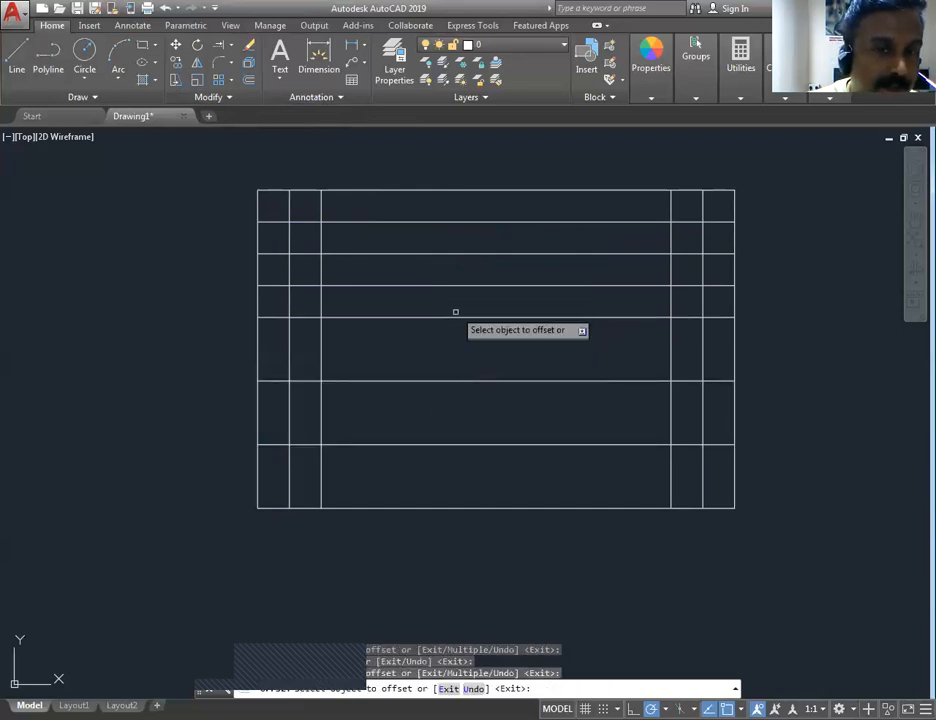
- Offset the second inner vertical line from the left rightward three times in succession at a distance of 30, and end Offset
{"action": "left_click", "coordinate": [249, 80]}
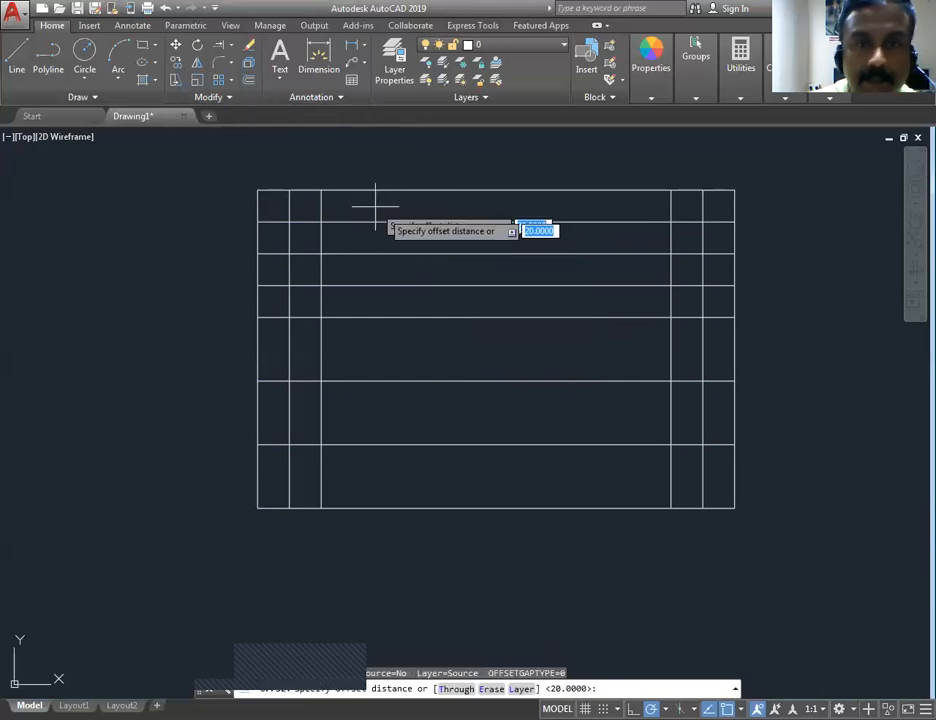
{"action": "type", "text": "30"}
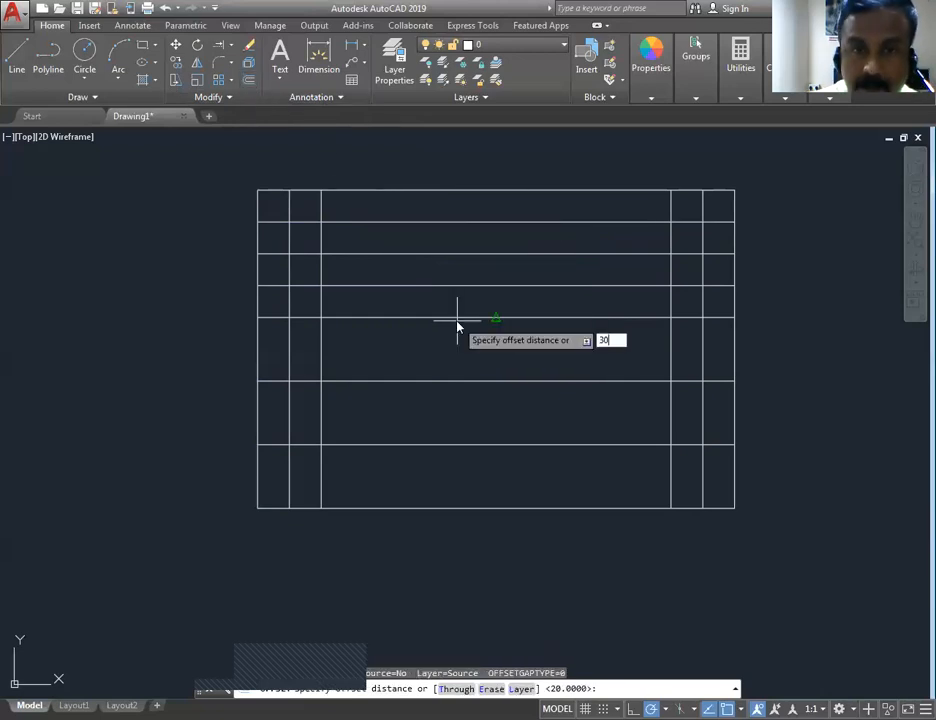
{"action": "key", "text": "Return"}
{"action": "left_click", "coordinate": [324, 355]}
{"action": "left_click", "coordinate": [474, 359]}
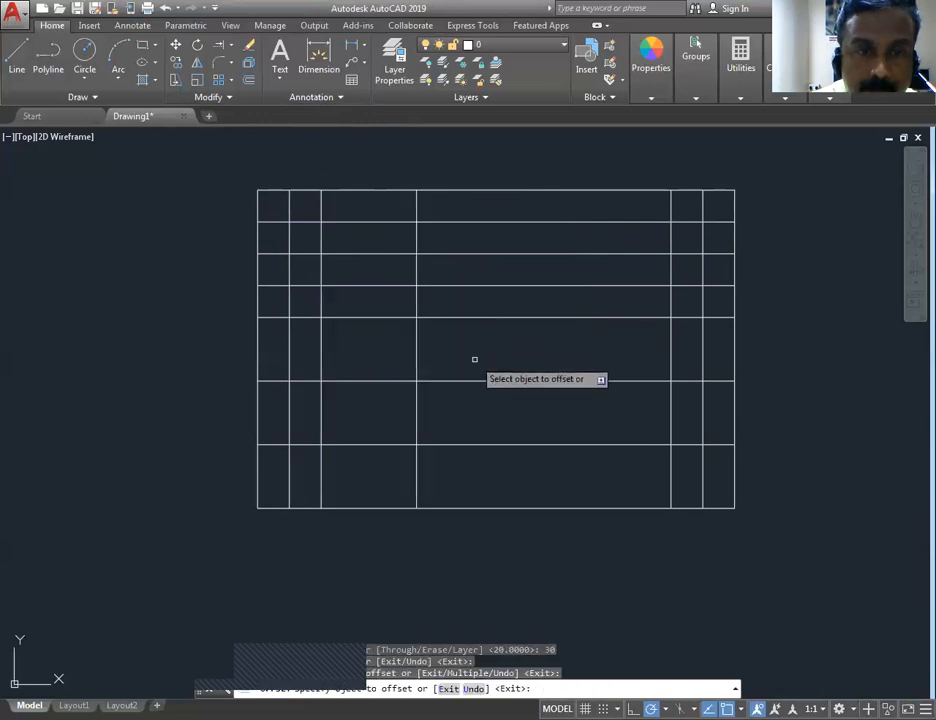
{"action": "left_click", "coordinate": [413, 354]}
{"action": "left_click", "coordinate": [537, 353]}
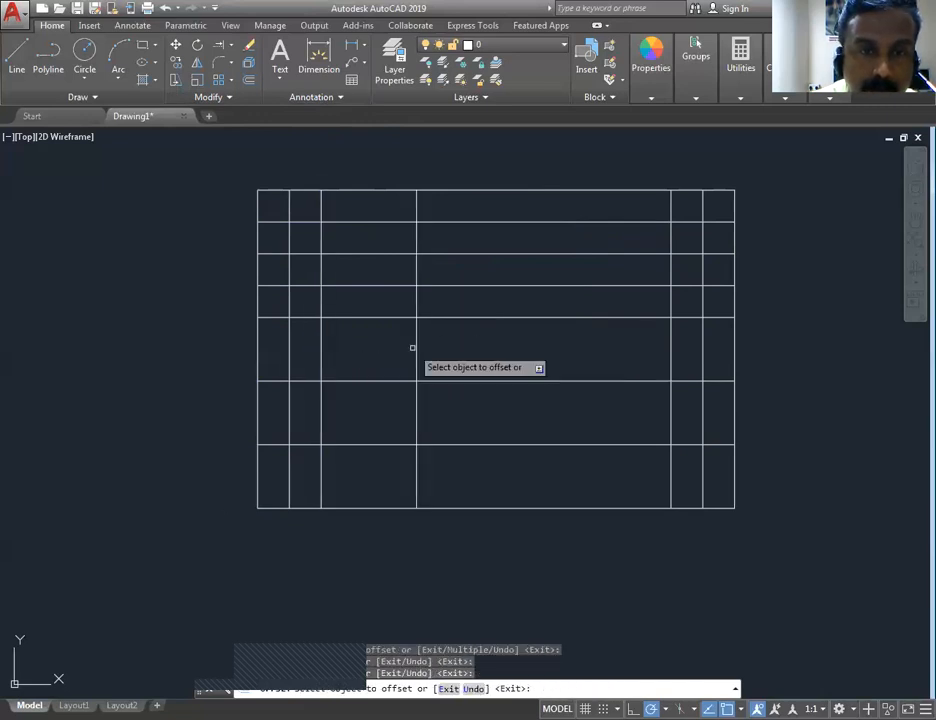
{"action": "left_click", "coordinate": [411, 349]}
{"action": "left_click", "coordinate": [560, 345]}
{"action": "left_click", "coordinate": [511, 344]}
{"action": "left_click", "coordinate": [637, 345]}
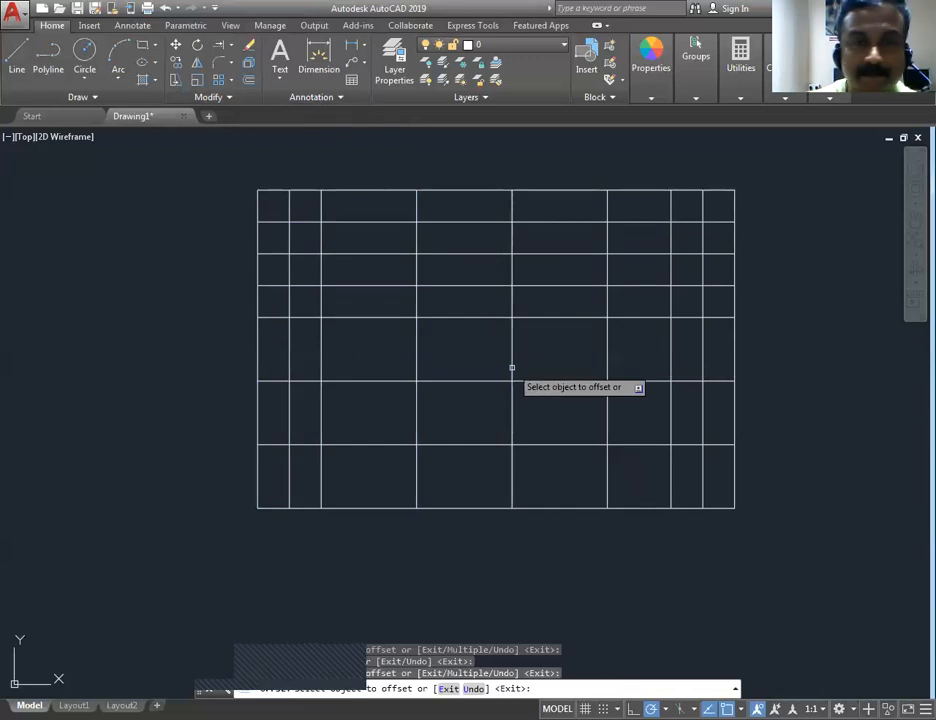
{"action": "middle_click_drag", "start_coordinate": [455, 332], "coordinate": [456, 358]}
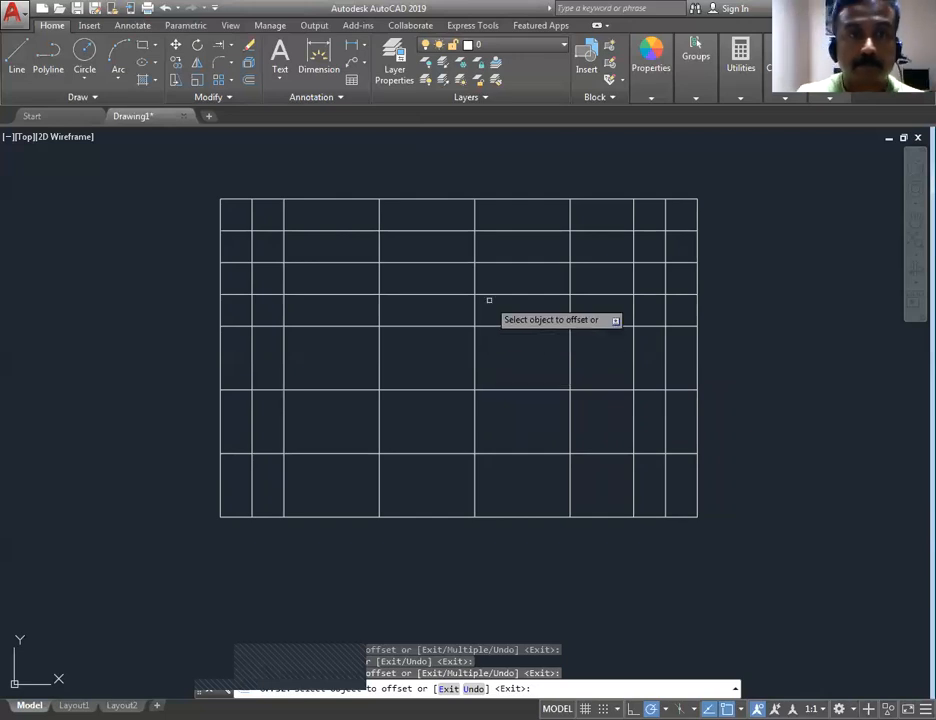
{"action": "right_click", "coordinate": [735, 354]}
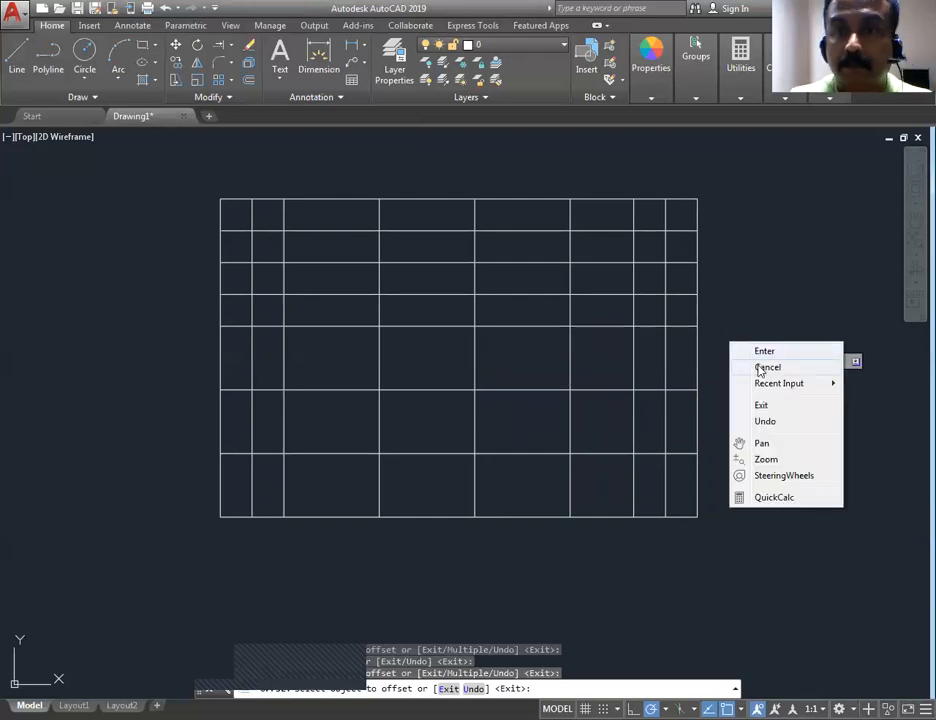
{"action": "left_click", "coordinate": [760, 367]}
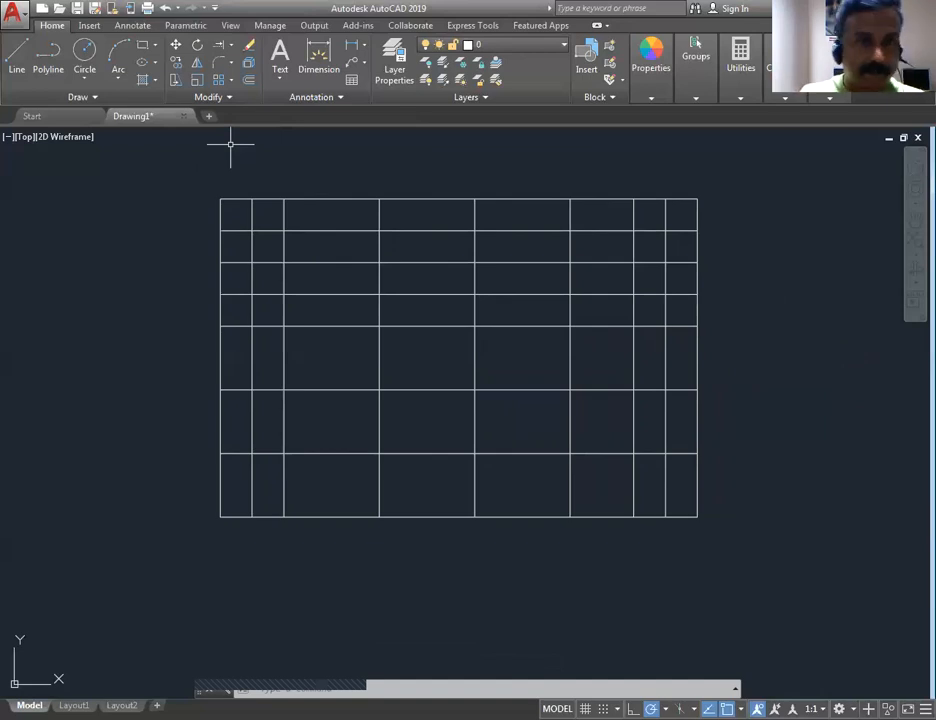
- Undo all the offset lines and the rectangle, back to an empty drawing
{"action": "key", "text": "ctrl+z"}
{"action": "key", "text": "ctrl+z"}
{"action": "key", "text": "ctrl+z"}
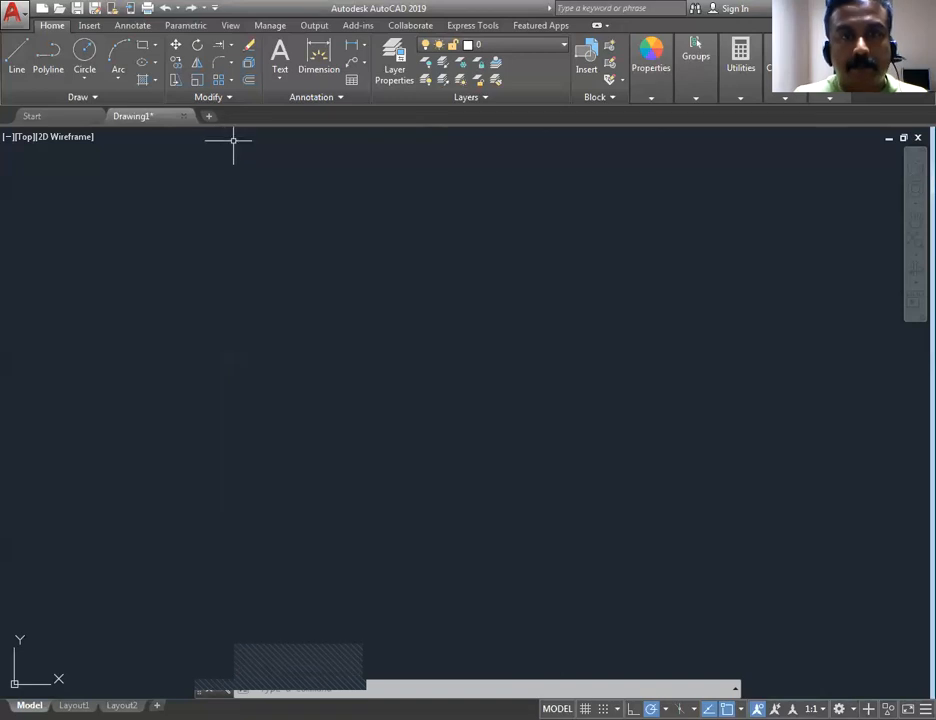
- Redo the undone rectangle so the empty drawing contains it again
{"action": "key", "text": "ctrl+y"}
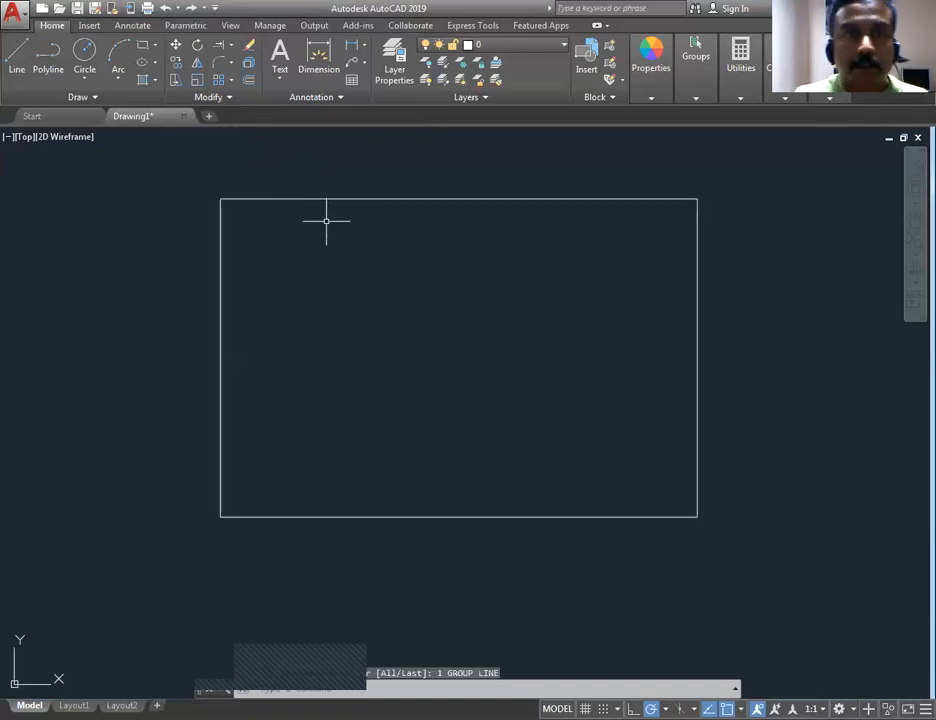
- Offset all four edges of the rectangle inward at a distance of 20
{"action": "left_click", "coordinate": [249, 81]}
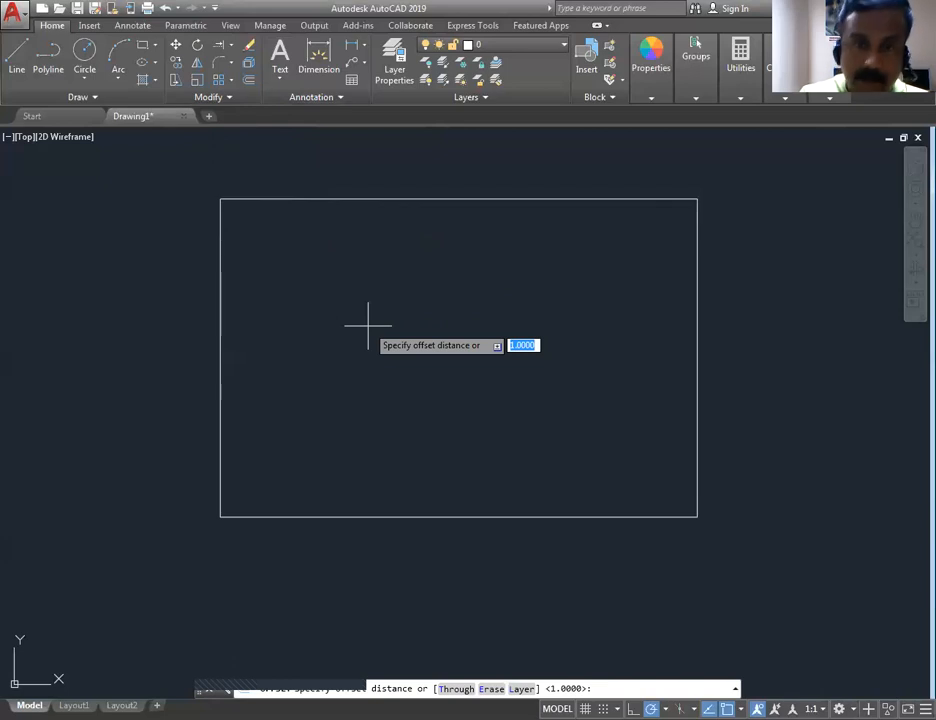
{"action": "type", "text": "20"}
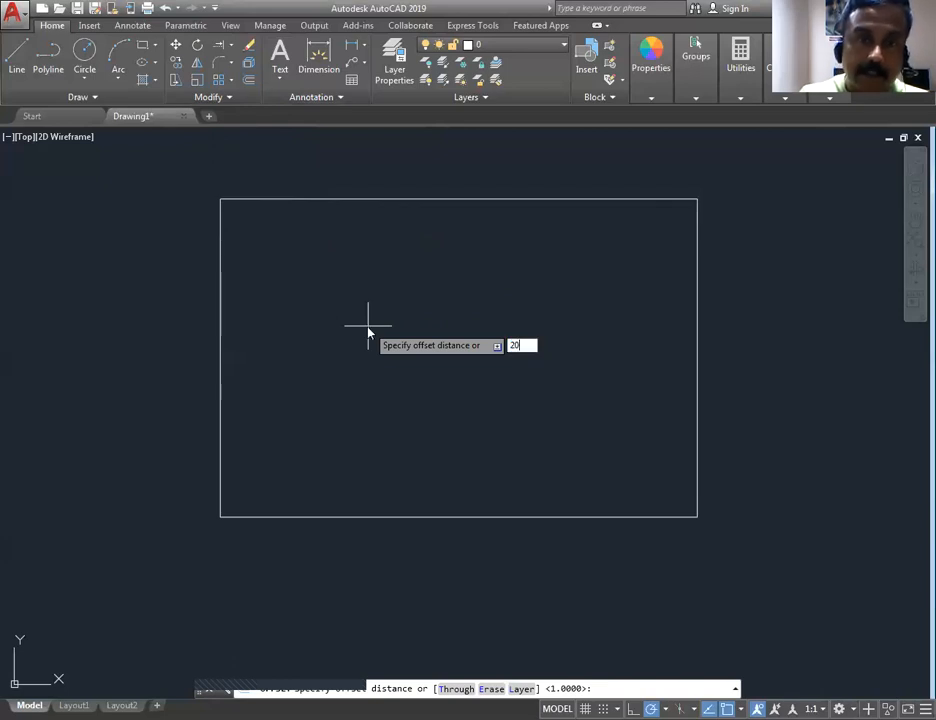
{"action": "key", "text": "Return"}
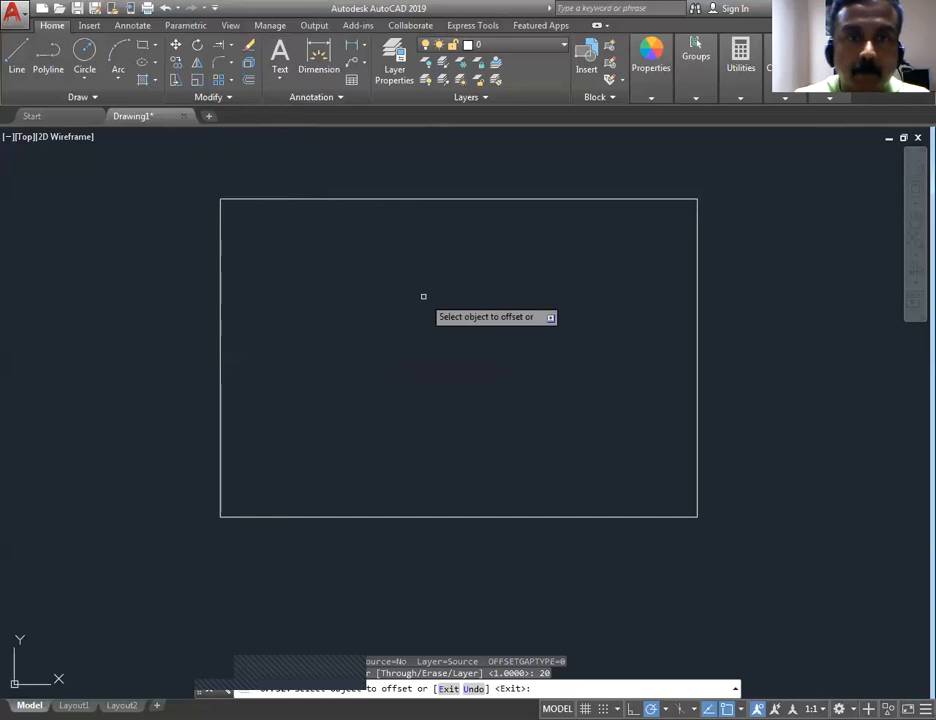
{"action": "left_click", "coordinate": [446, 199]}
{"action": "left_click", "coordinate": [446, 199]}
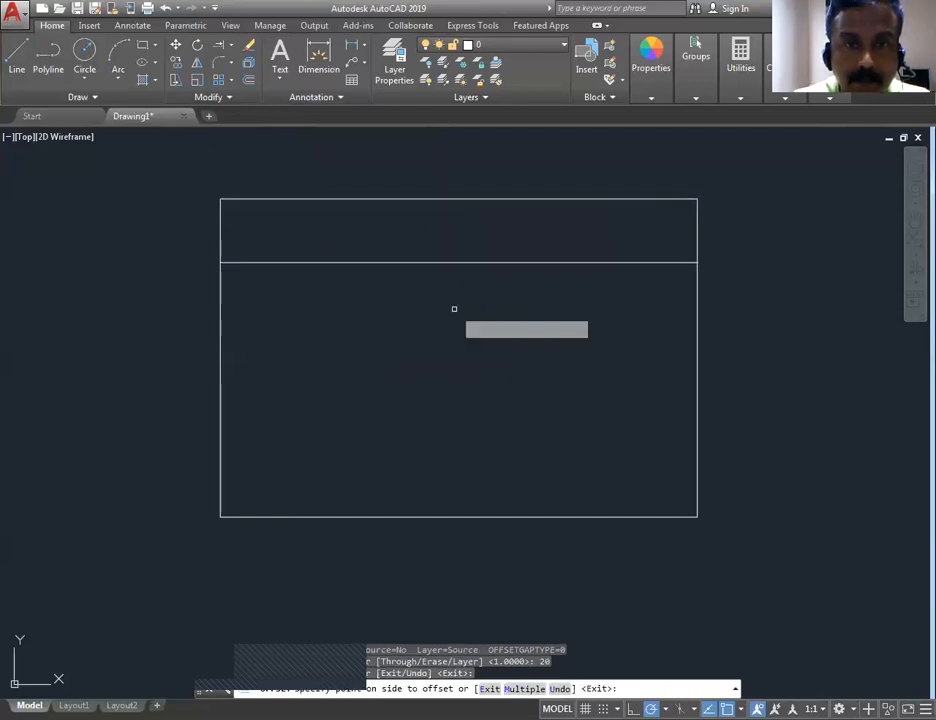
{"action": "left_click", "coordinate": [453, 309]}
{"action": "left_click", "coordinate": [221, 309]}
{"action": "left_click", "coordinate": [275, 317]}
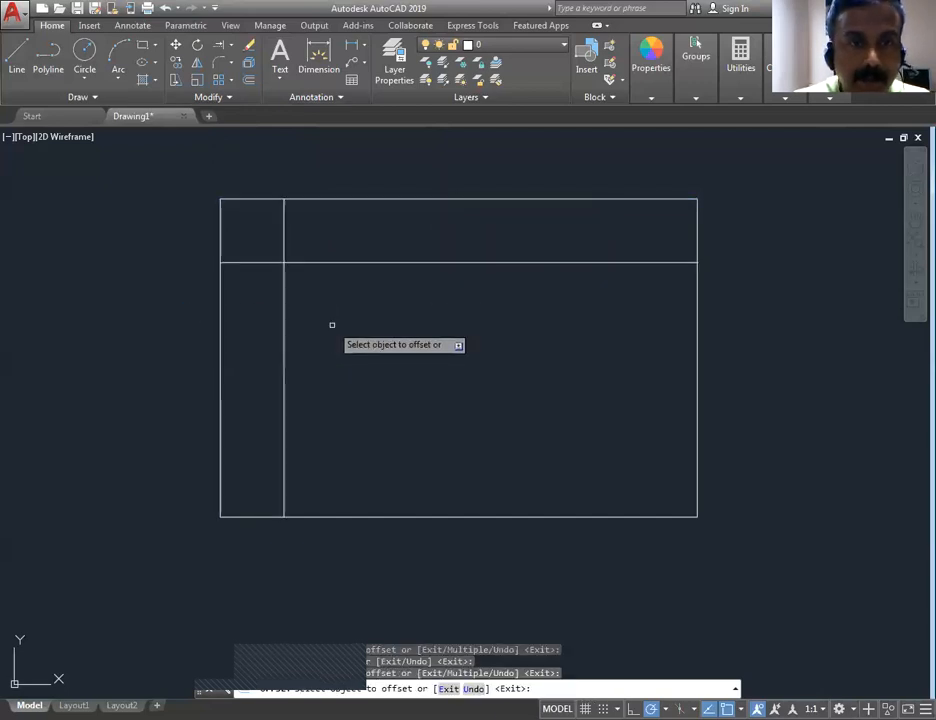
{"action": "left_click", "coordinate": [698, 352]}
{"action": "left_click", "coordinate": [572, 357]}
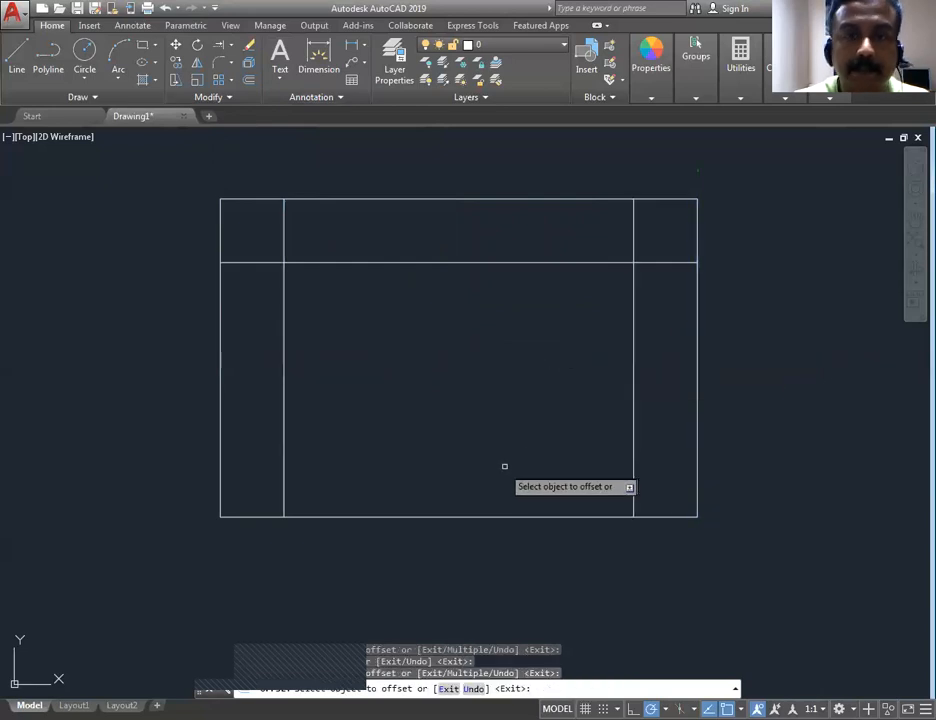
{"action": "left_click", "coordinate": [480, 516]}
{"action": "left_click", "coordinate": [470, 480]}
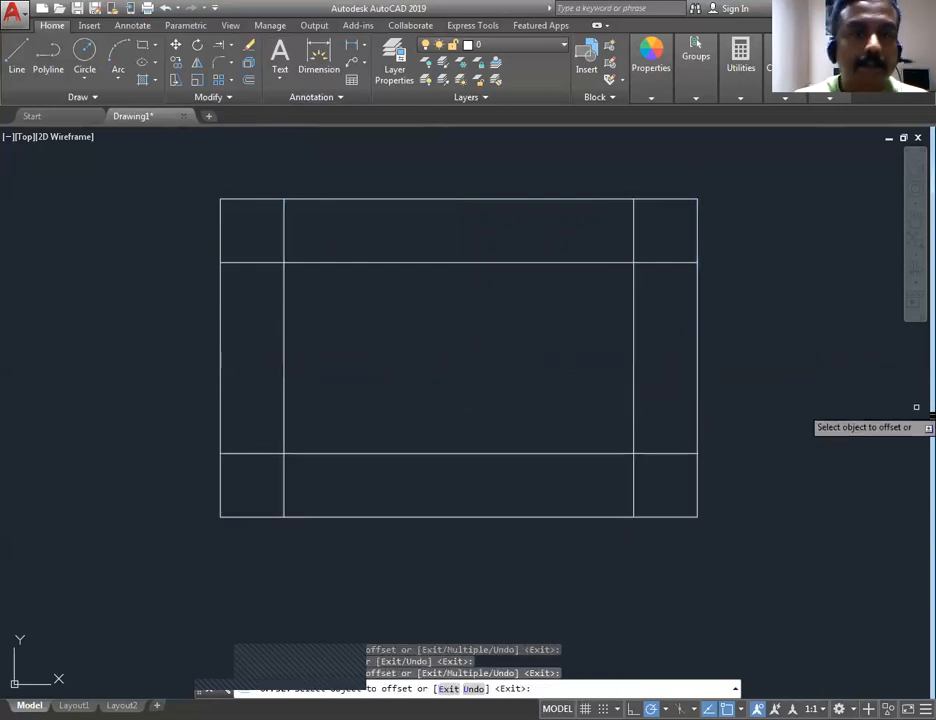
- Offset the rectangle's right edge outward by the same distance of 20, and undo that offset
{"action": "middle_click_drag", "start_coordinate": [461, 312], "coordinate": [441, 328]}
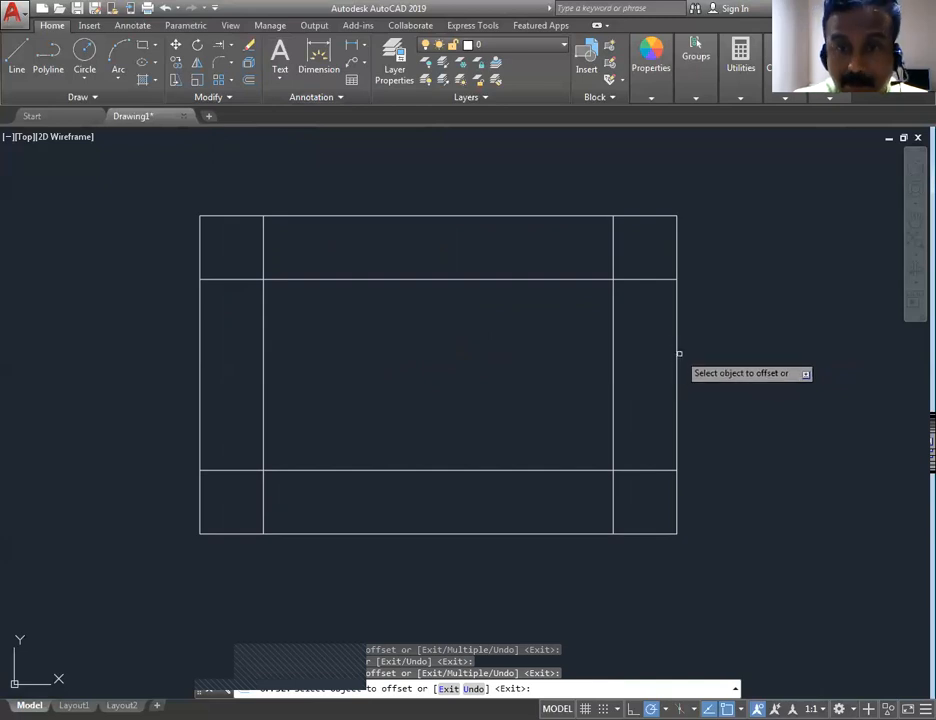
{"action": "left_click", "coordinate": [676, 363]}
{"action": "left_click", "coordinate": [843, 378]}
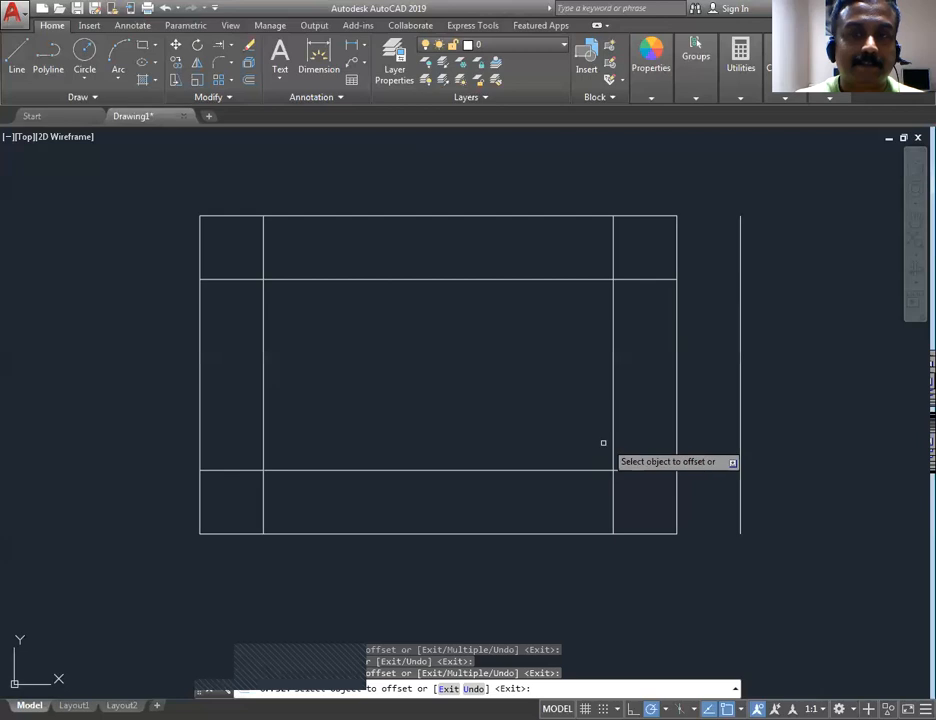
{"action": "key", "text": "ctrl+z"}
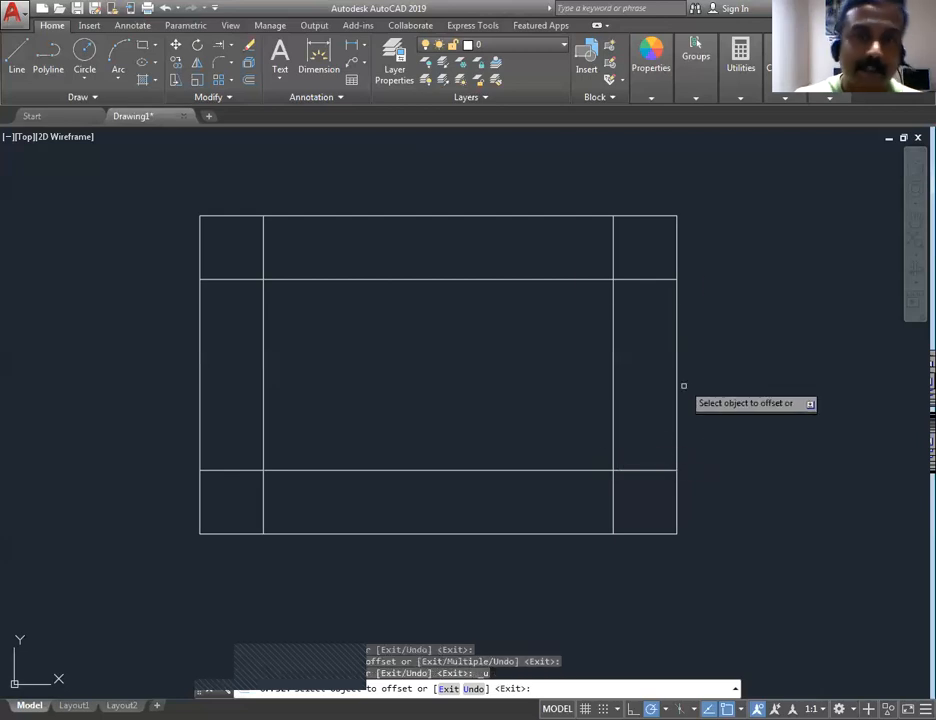
- Offset the rectangle's top edge outward by 20, end Offset, and undo the whole set of offset lines
{"action": "left_click", "coordinate": [461, 216]}
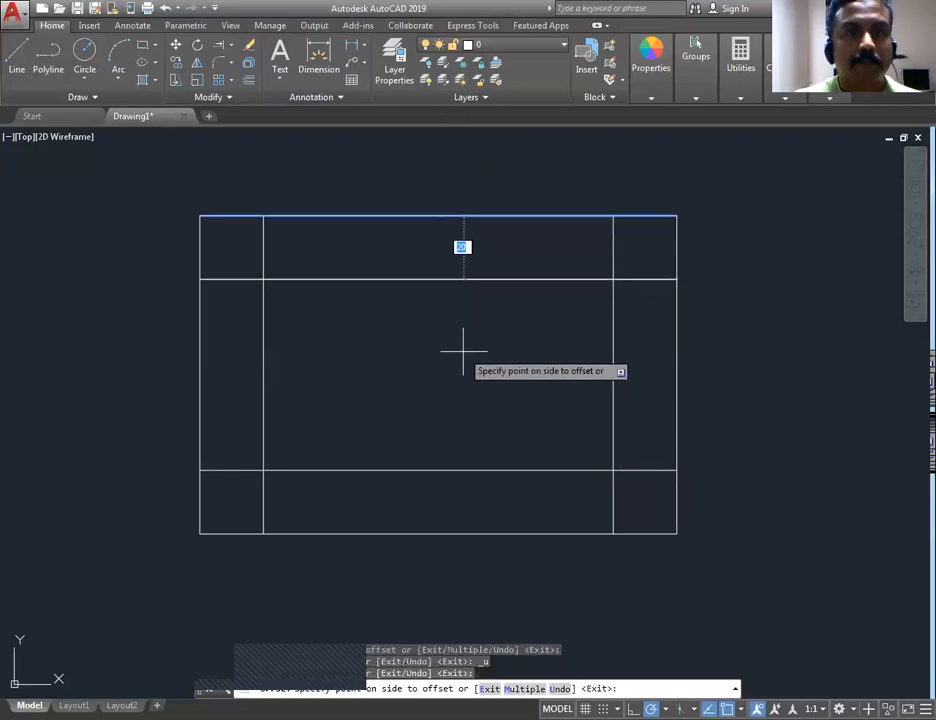
{"action": "left_click", "coordinate": [445, 152]}
{"action": "key", "text": "Escape"}
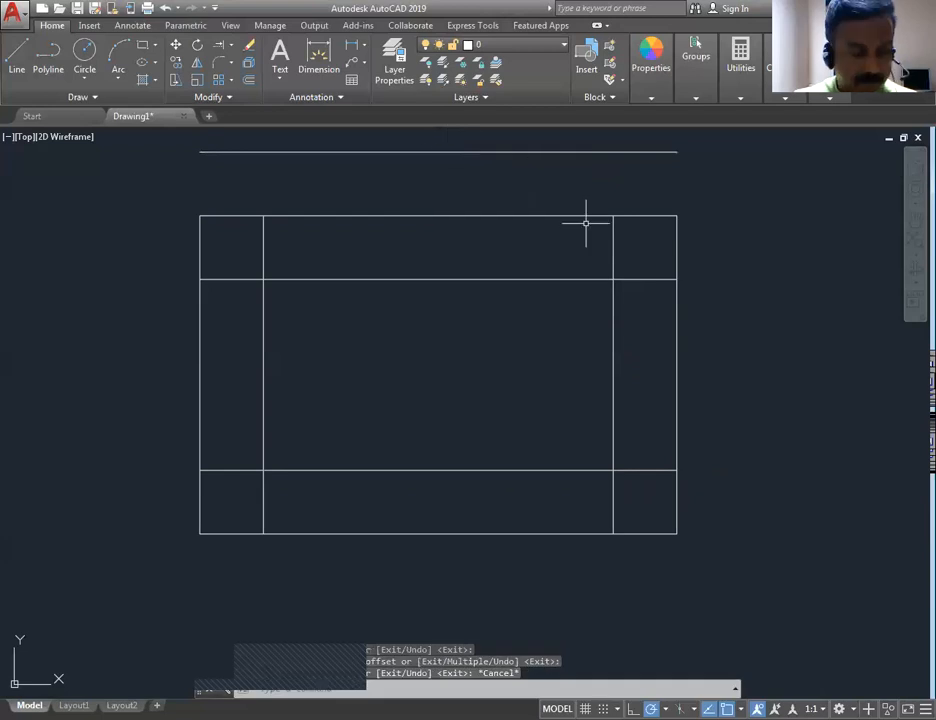
{"action": "key", "text": "ctrl+z"}
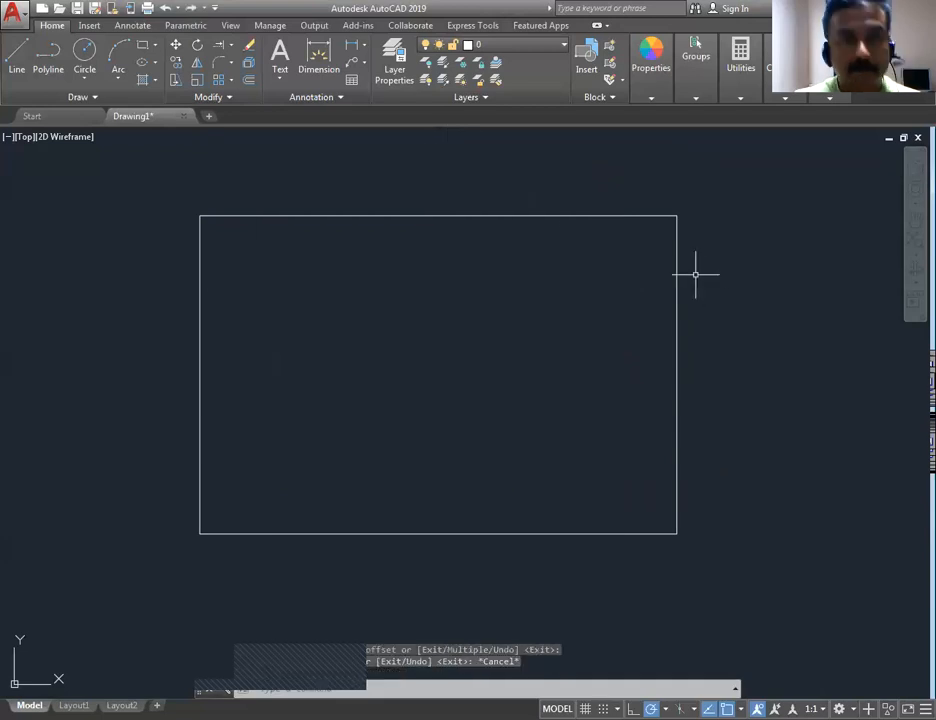
- Start Offset with the distance set to 20
{"action": "left_click", "coordinate": [250, 82]}
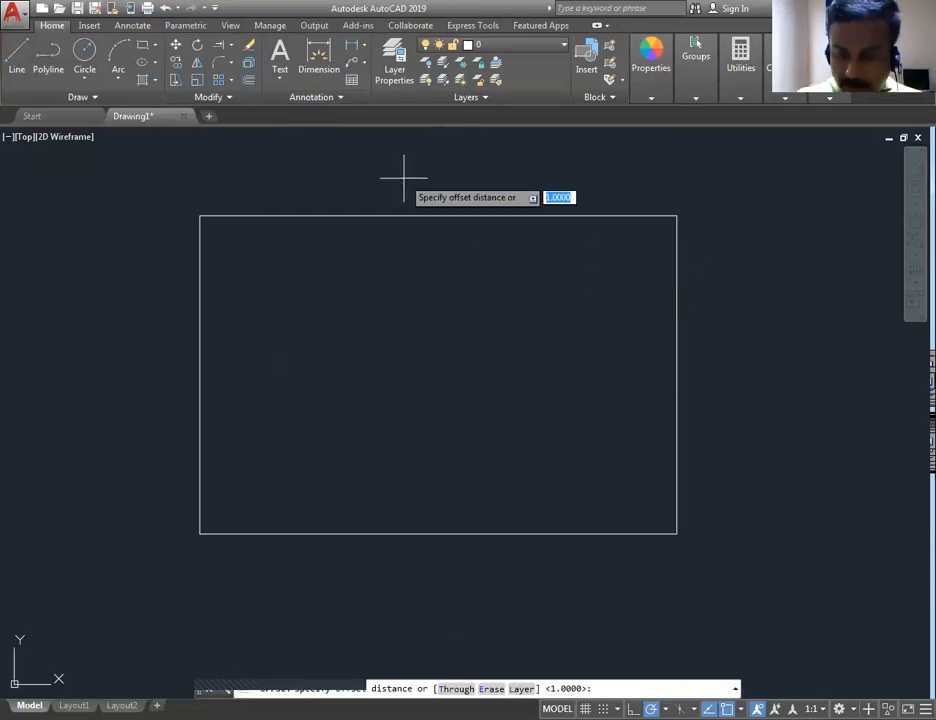
{"action": "type", "text": "20"}
{"action": "key", "text": "Return"}
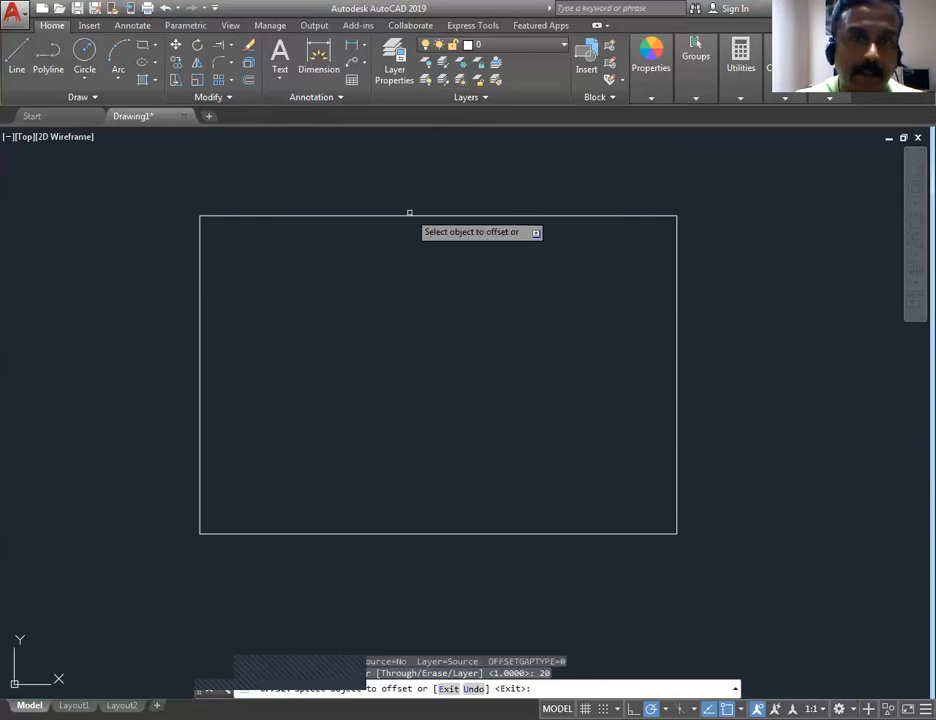
- Offset the rectangle's top edge outward once, undo that line, and end Offset
{"action": "left_click", "coordinate": [409, 216]}
{"action": "left_click", "coordinate": [411, 178]}
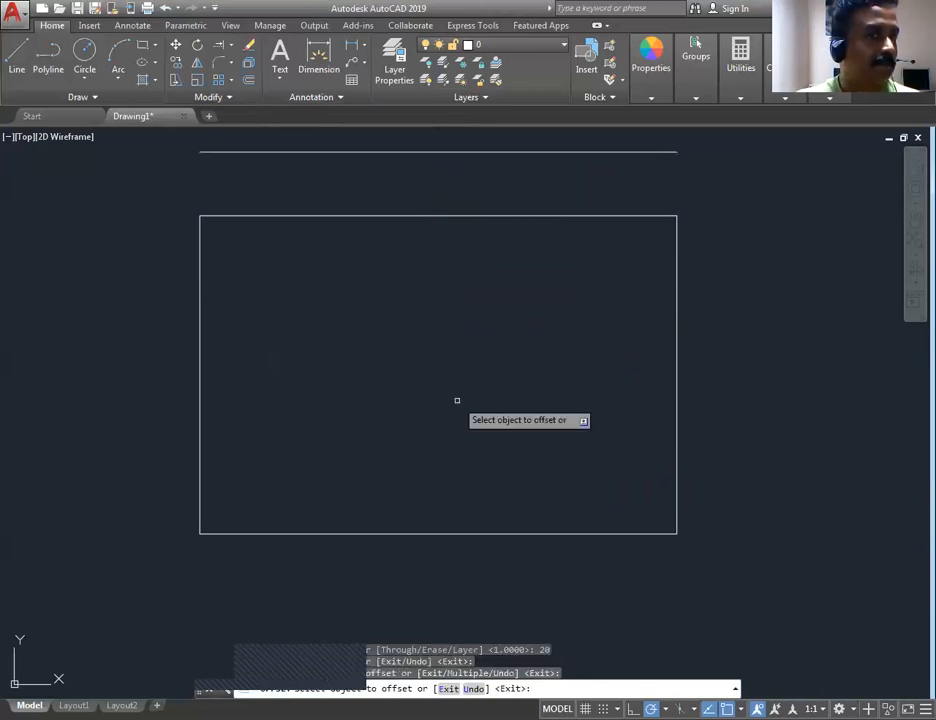
{"action": "key", "text": "ctrl+z"}
{"action": "right_click", "coordinate": [432, 321]}
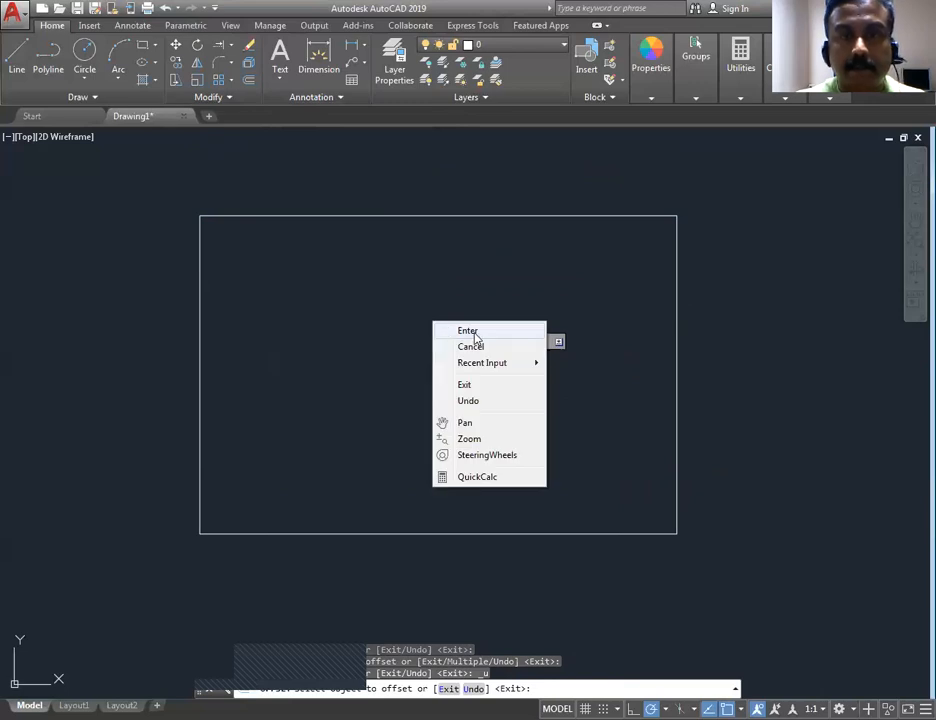
{"action": "left_click", "coordinate": [468, 331]}
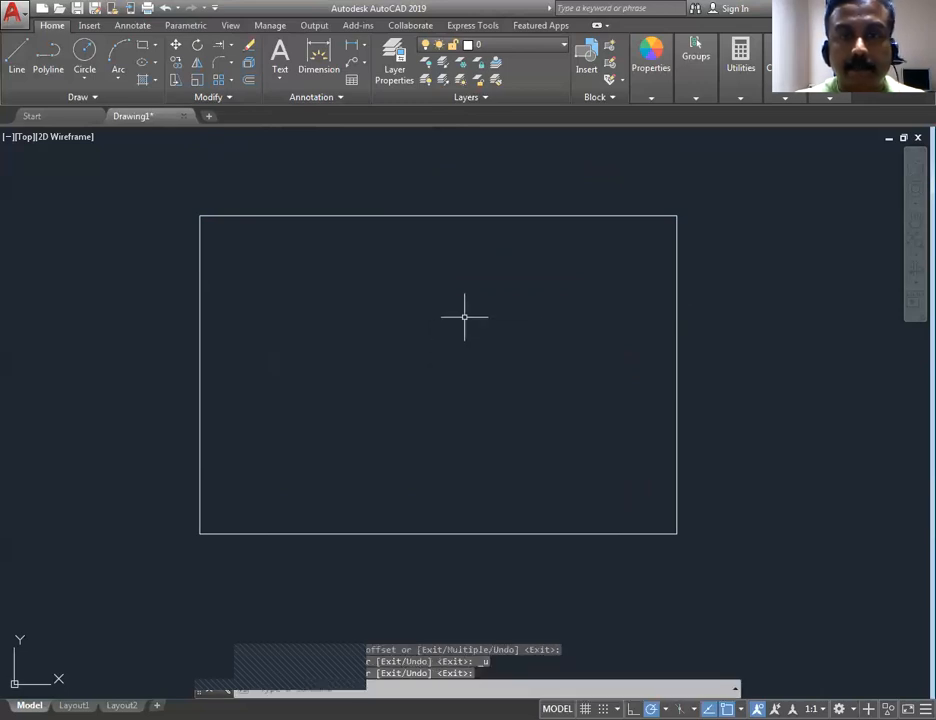
- Offset the rectangle's top, left, bottom and right edges inward at the default distance of 20, and end Offset
{"action": "left_click", "coordinate": [252, 82]}
{"action": "key", "text": "Return"}
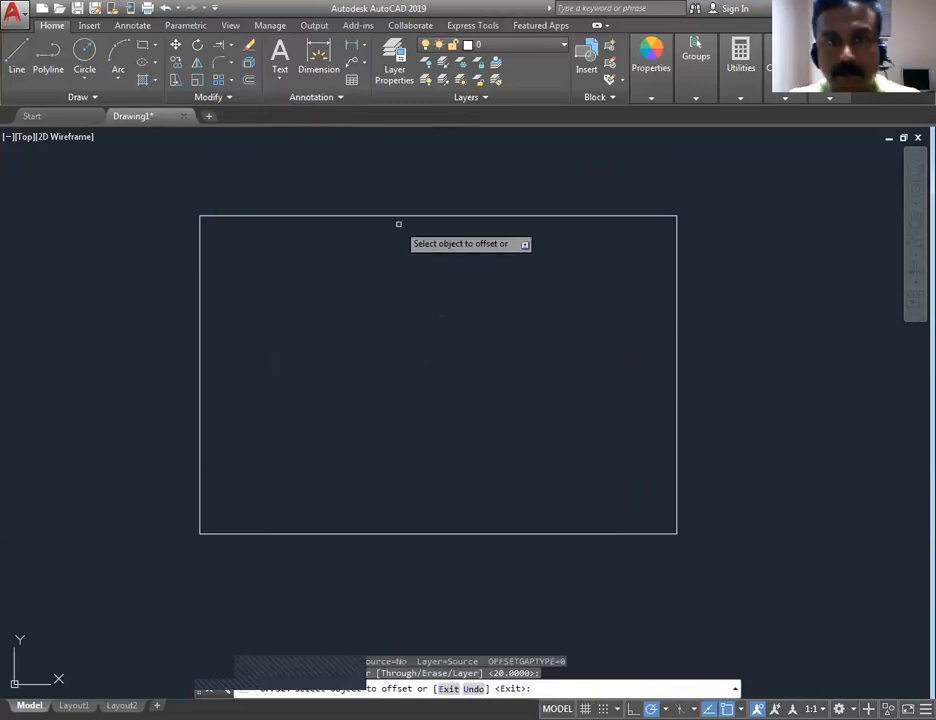
{"action": "left_click", "coordinate": [399, 216]}
{"action": "left_click", "coordinate": [396, 257]}
{"action": "left_click", "coordinate": [201, 330]}
{"action": "left_click", "coordinate": [232, 334]}
{"action": "left_click", "coordinate": [413, 533]}
{"action": "left_click", "coordinate": [587, 417]}
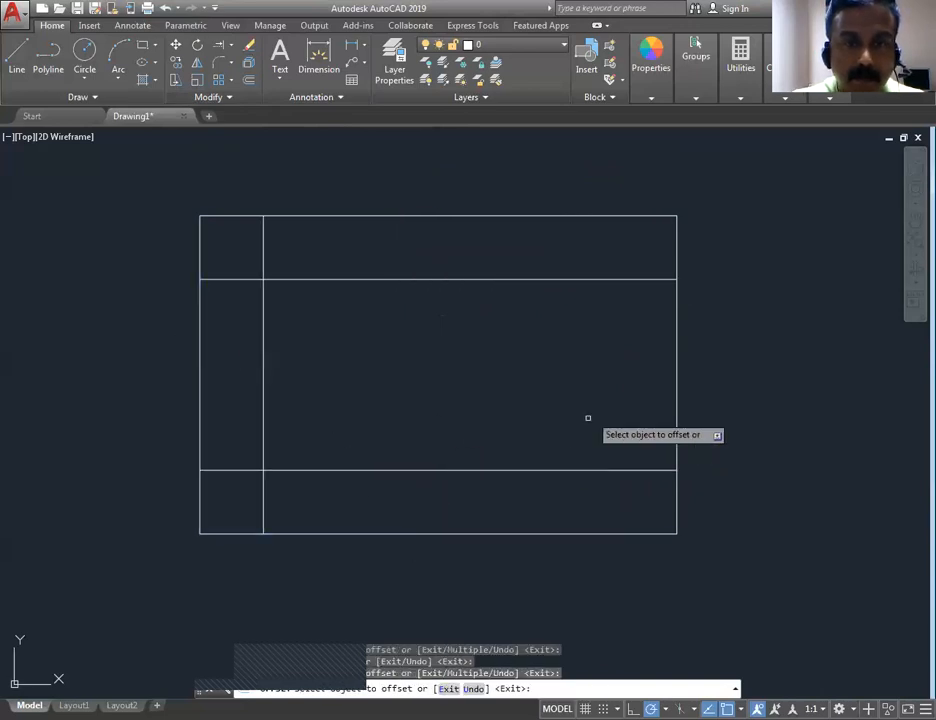
{"action": "left_click", "coordinate": [676, 368]}
{"action": "left_click", "coordinate": [590, 366]}
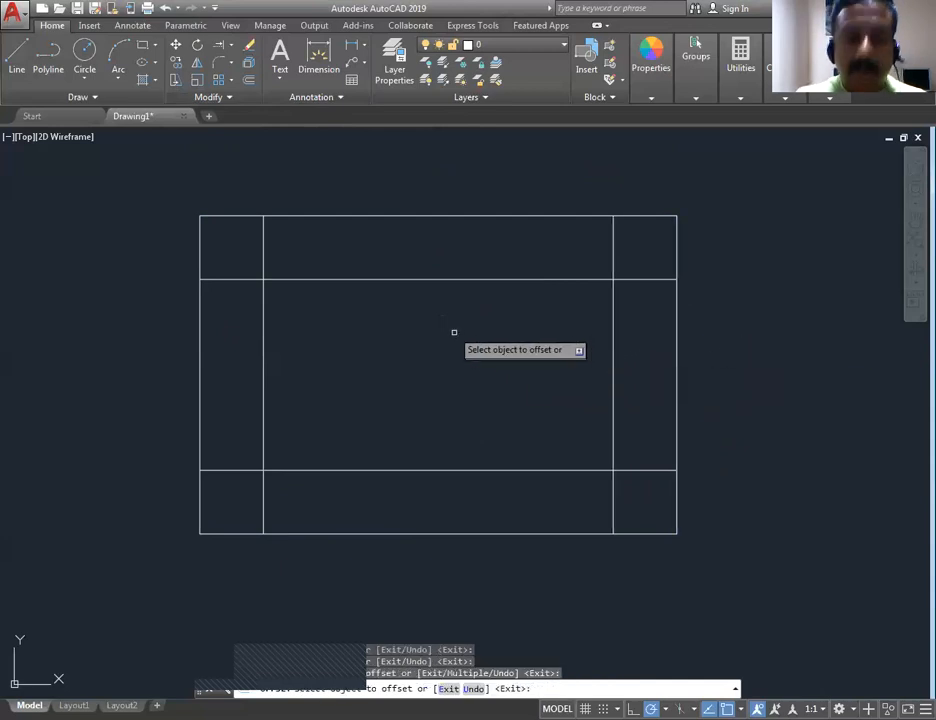
{"action": "key", "text": "Return"}
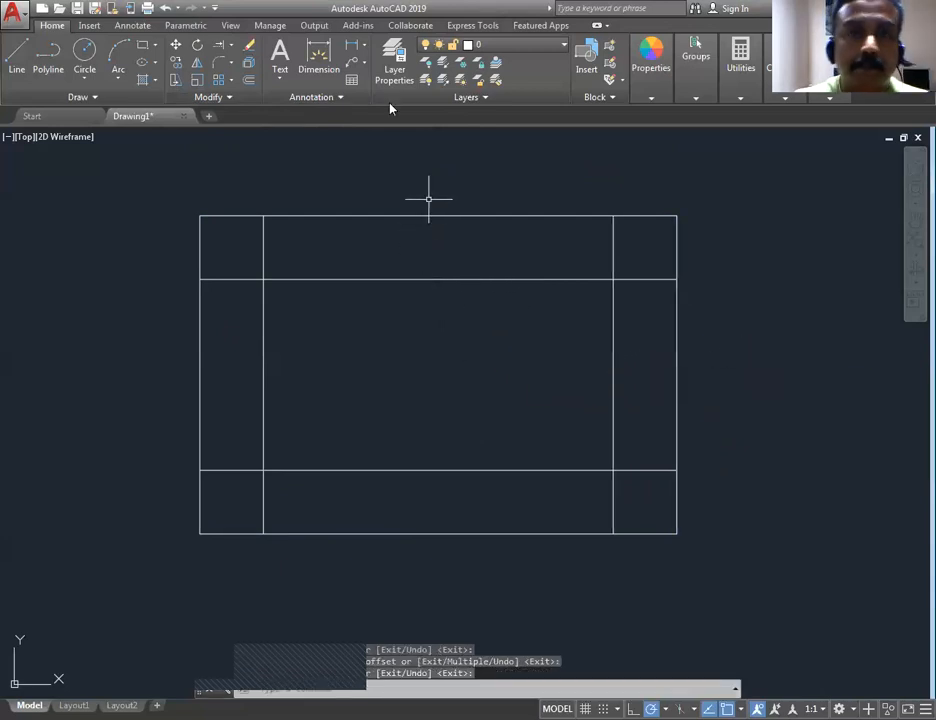
- Trim the overhanging ends of the inner lines at all four corners, using all objects as cutting edges, to leave a closed inner rectangle
{"action": "left_click", "coordinate": [231, 47]}
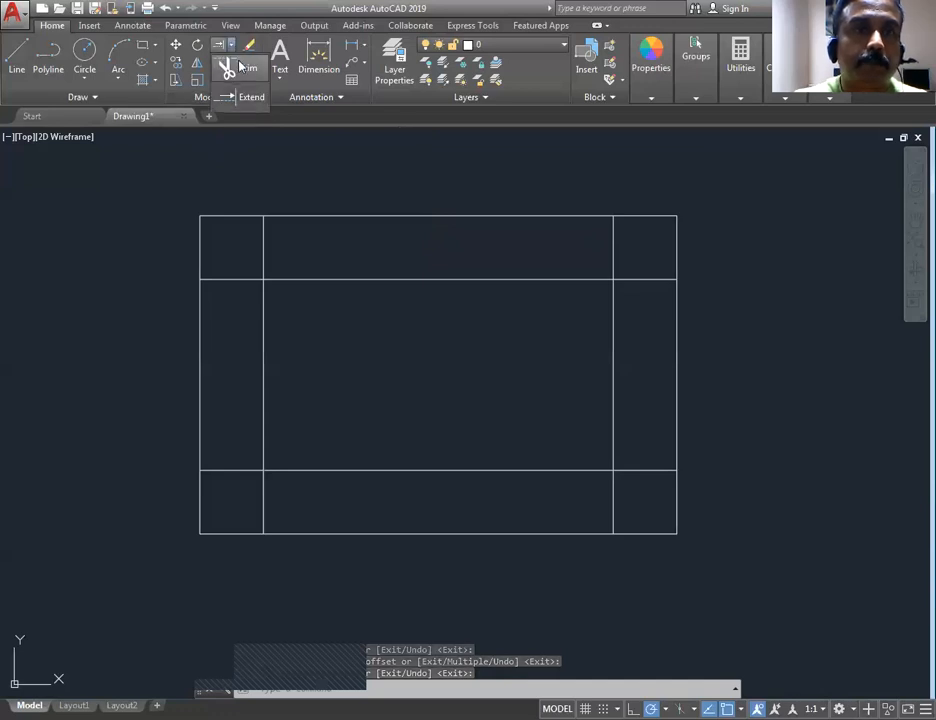
{"action": "left_click", "coordinate": [240, 70]}
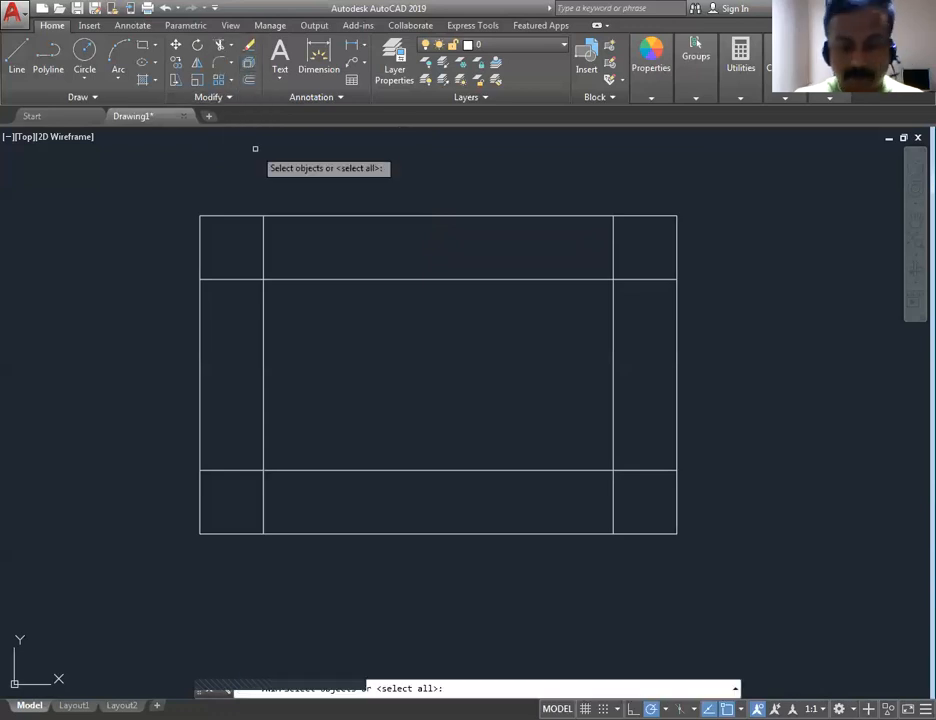
{"action": "key", "text": "Return"}
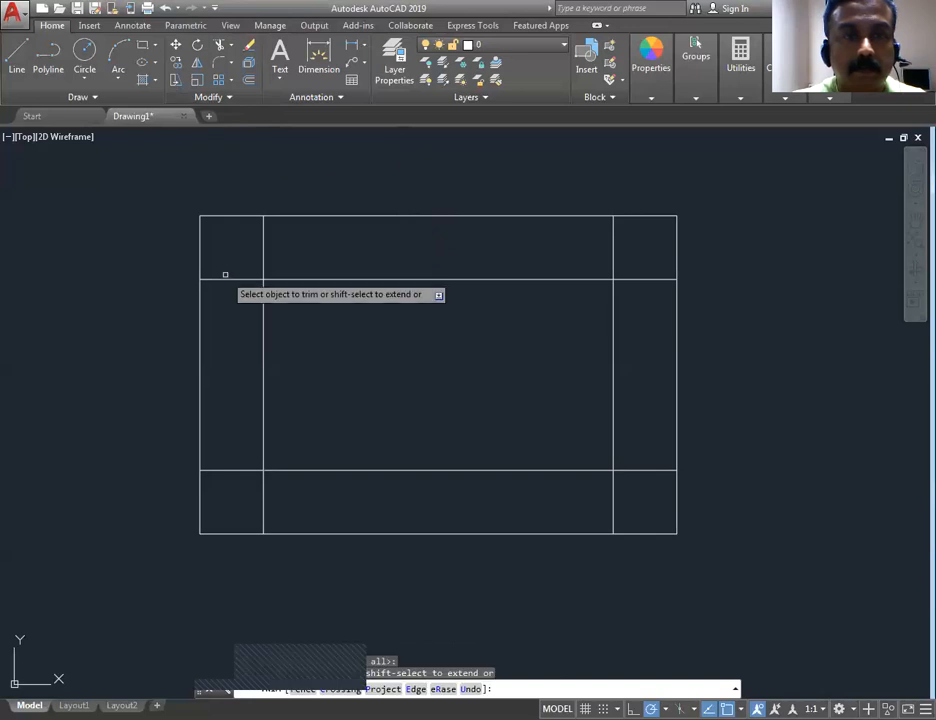
{"action": "left_click", "coordinate": [224, 277]}
{"action": "left_click", "coordinate": [263, 244]}
{"action": "left_click", "coordinate": [234, 470]}
{"action": "left_click", "coordinate": [263, 501]}
{"action": "left_click", "coordinate": [613, 501]}
{"action": "left_click", "coordinate": [637, 470]}
{"action": "left_click", "coordinate": [639, 279]}
{"action": "left_click", "coordinate": [611, 252]}
{"action": "left_click", "coordinate": [613, 250]}
{"action": "left_click", "coordinate": [614, 248]}
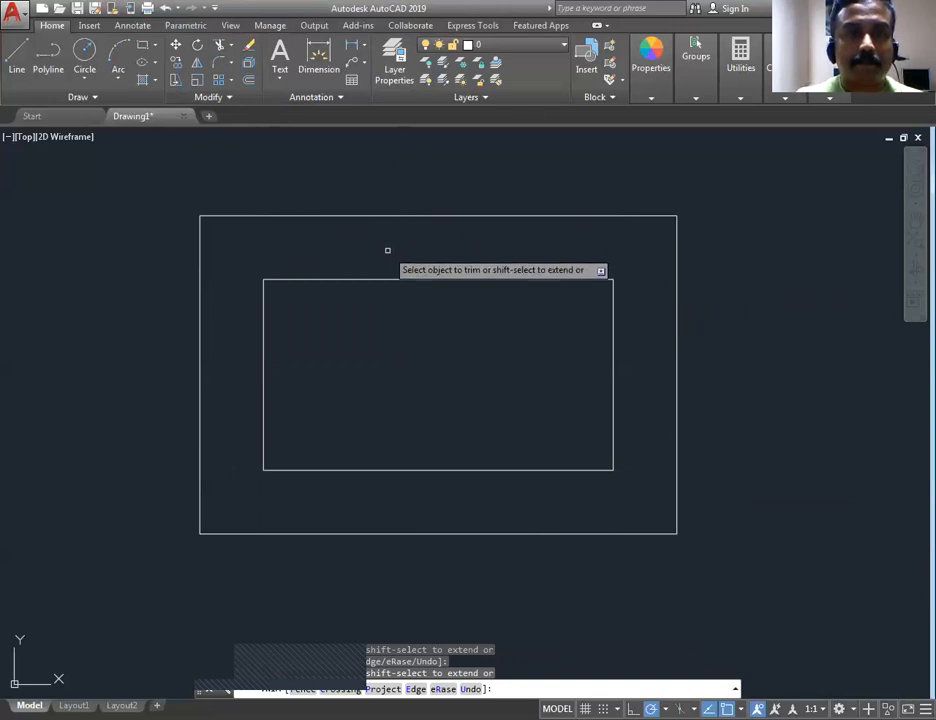
- Draw a circle of radius 20 centred on the outer rectangle's upper-left corner
{"action": "middle_click_drag", "start_coordinate": [389, 251], "coordinate": [395, 256]}
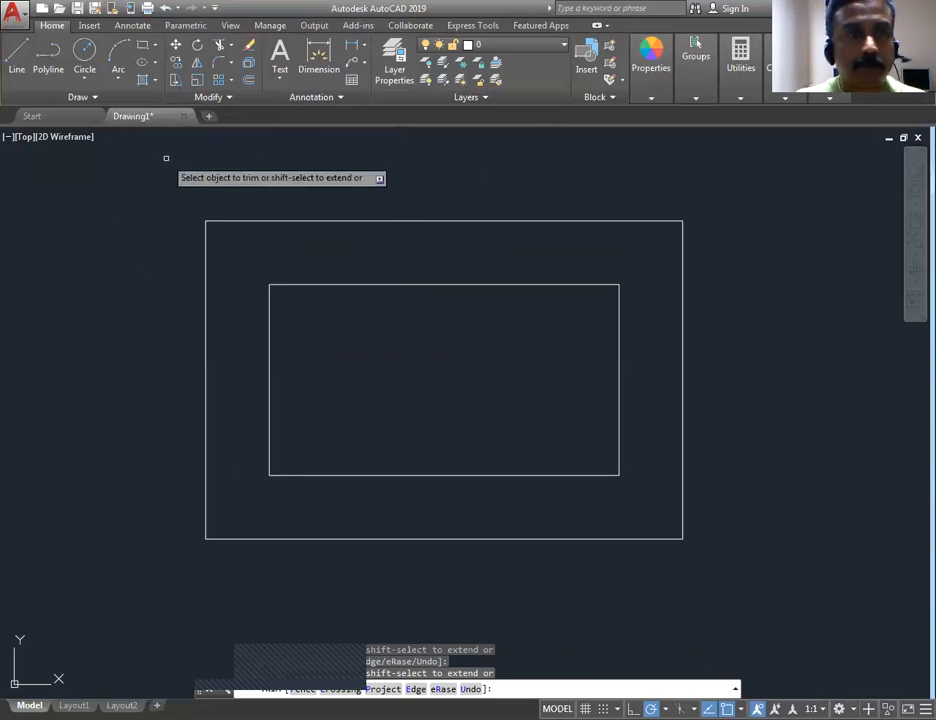
{"action": "left_click", "coordinate": [84, 53]}
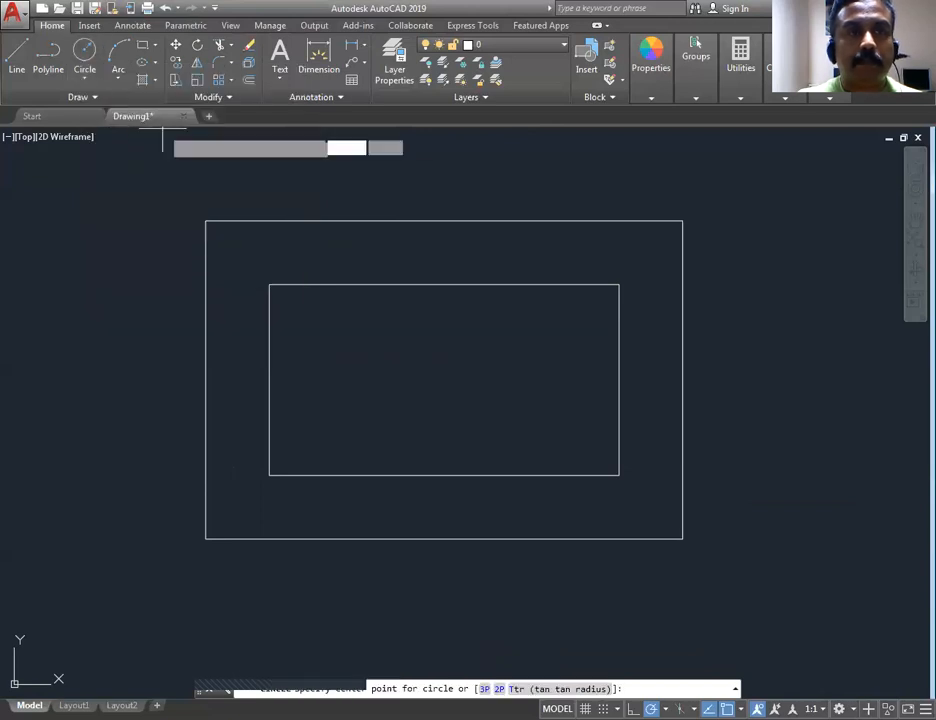
{"action": "left_click", "coordinate": [206, 220]}
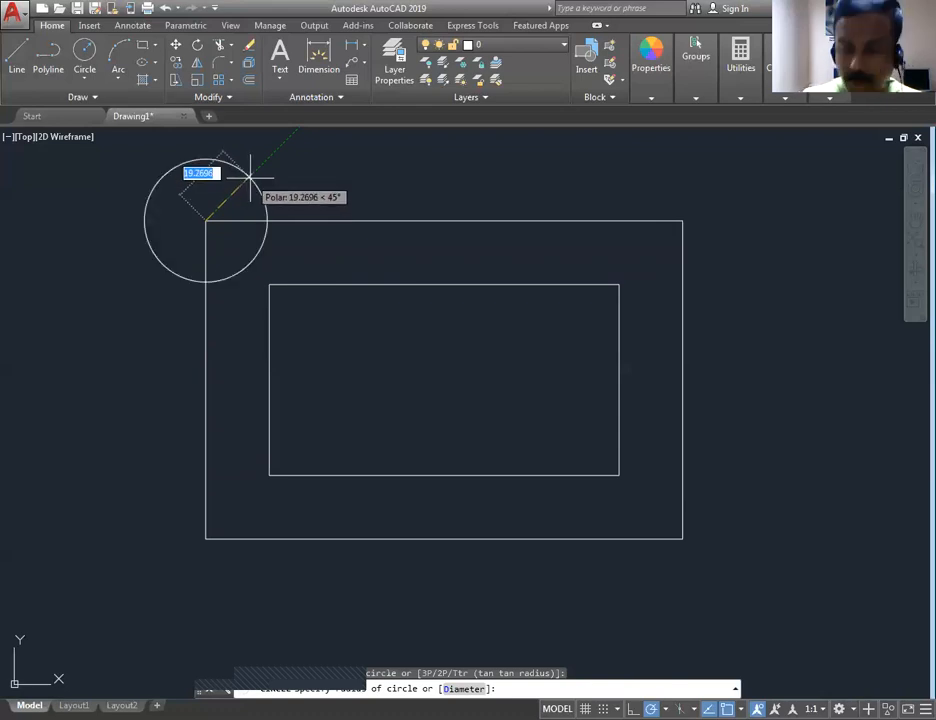
{"action": "type", "text": "20"}
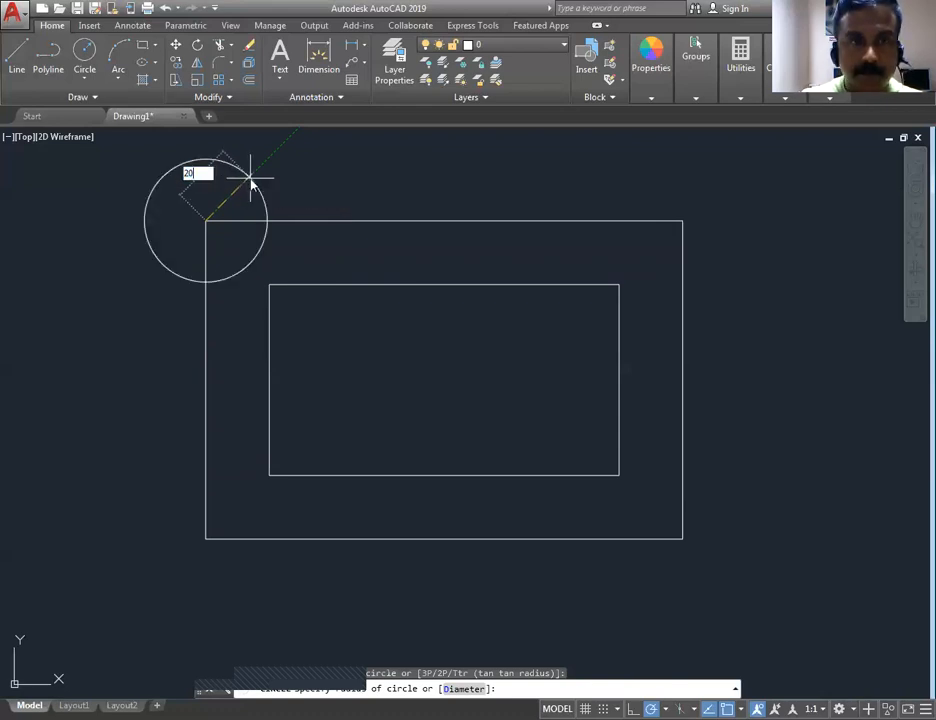
{"action": "key", "text": "Return"}
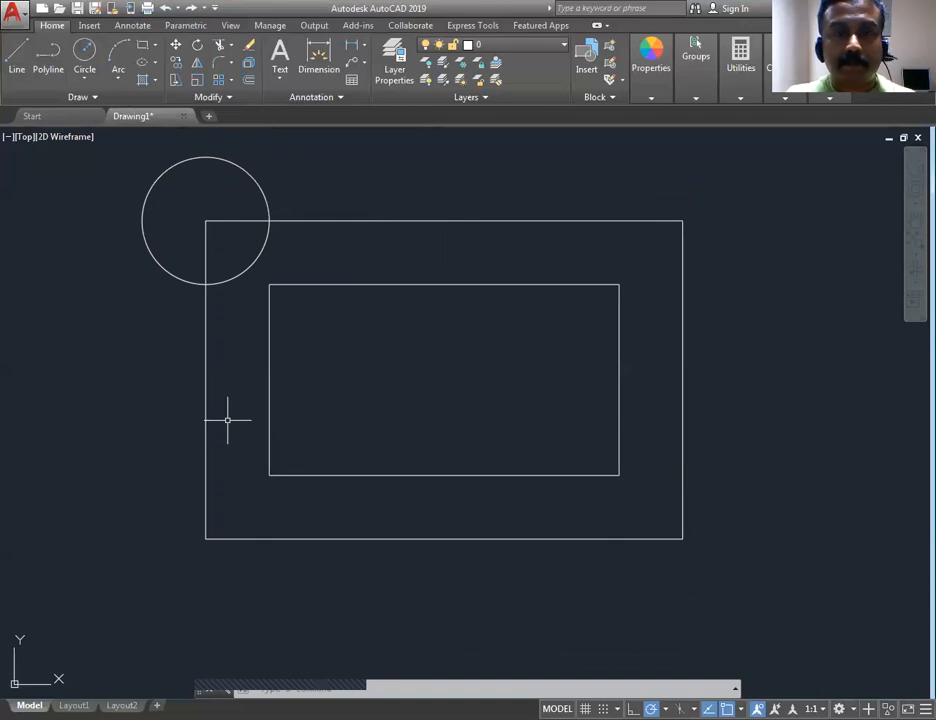
- Copy the upper-left corner circle from its centre to the outer rectangle's other three corners
{"action": "left_click", "coordinate": [176, 66]}
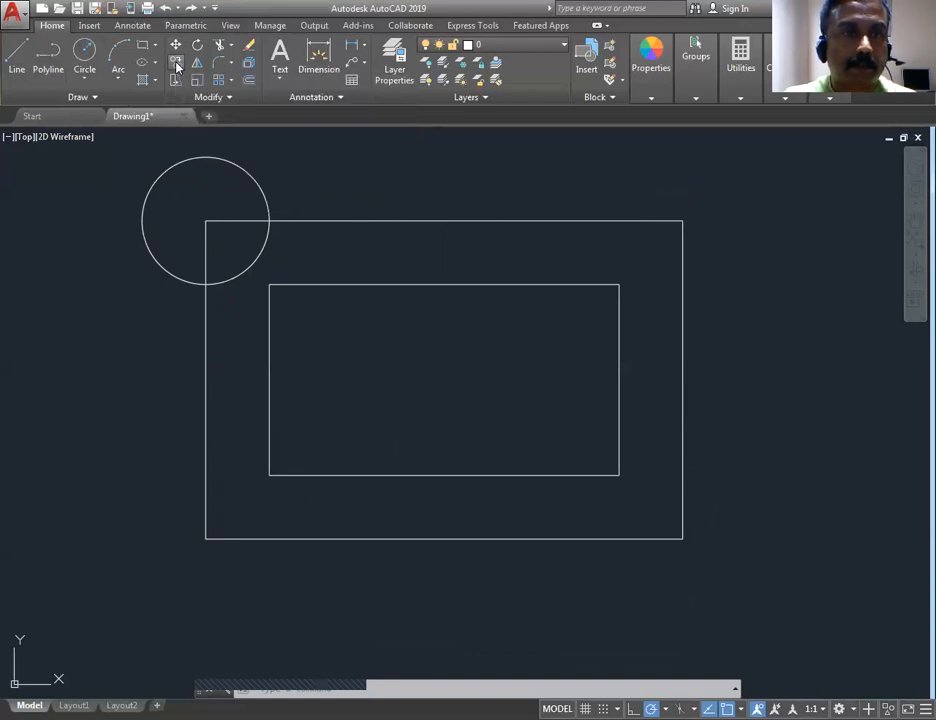
{"action": "left_click", "coordinate": [224, 157]}
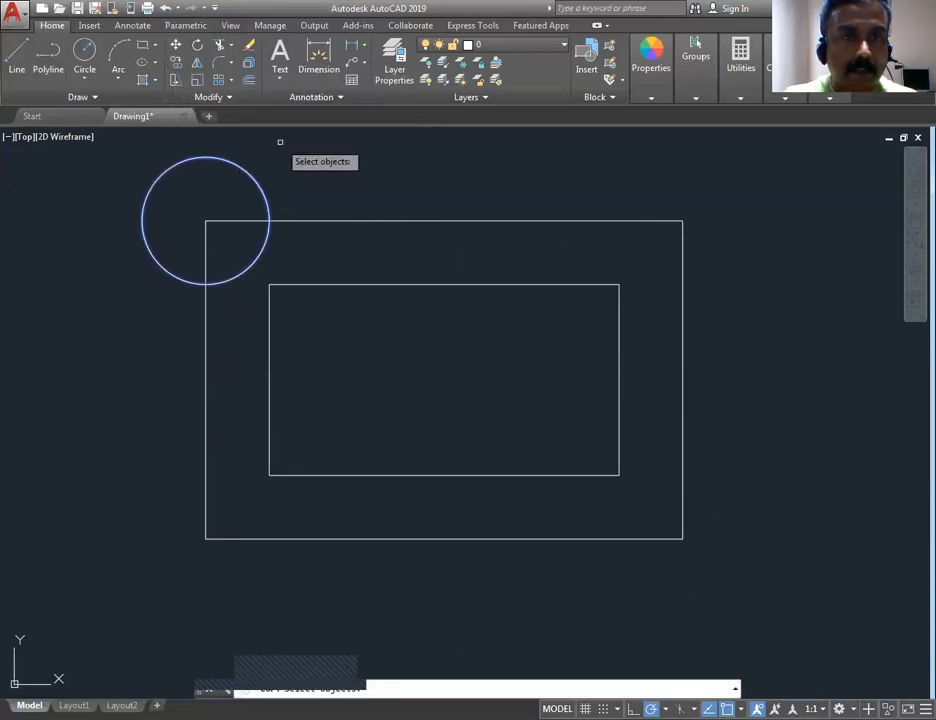
{"action": "key", "text": "Return"}
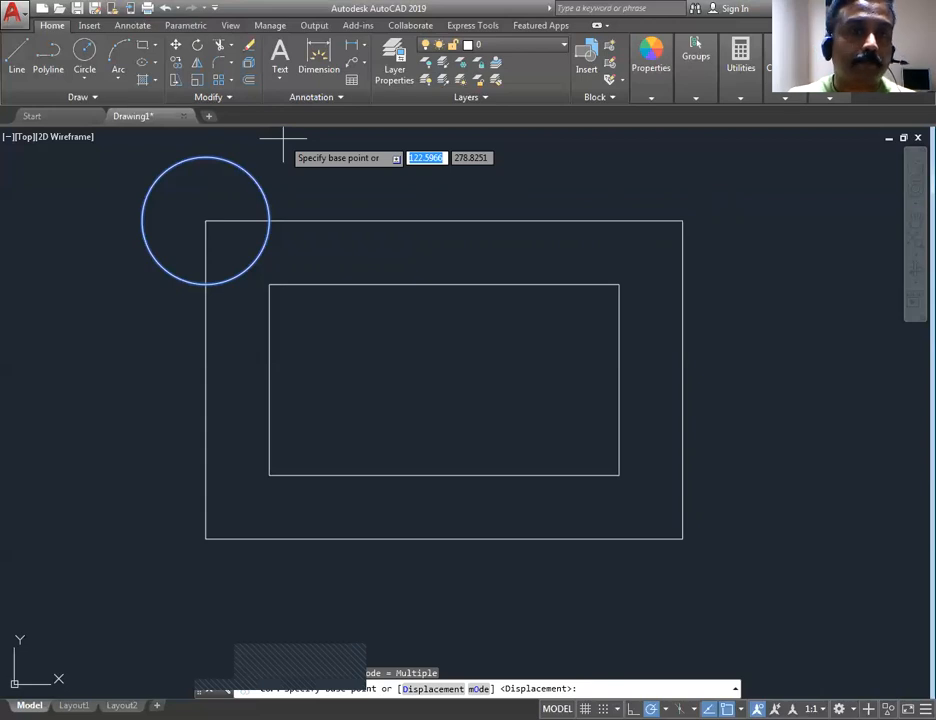
{"action": "left_click", "coordinate": [205, 220]}
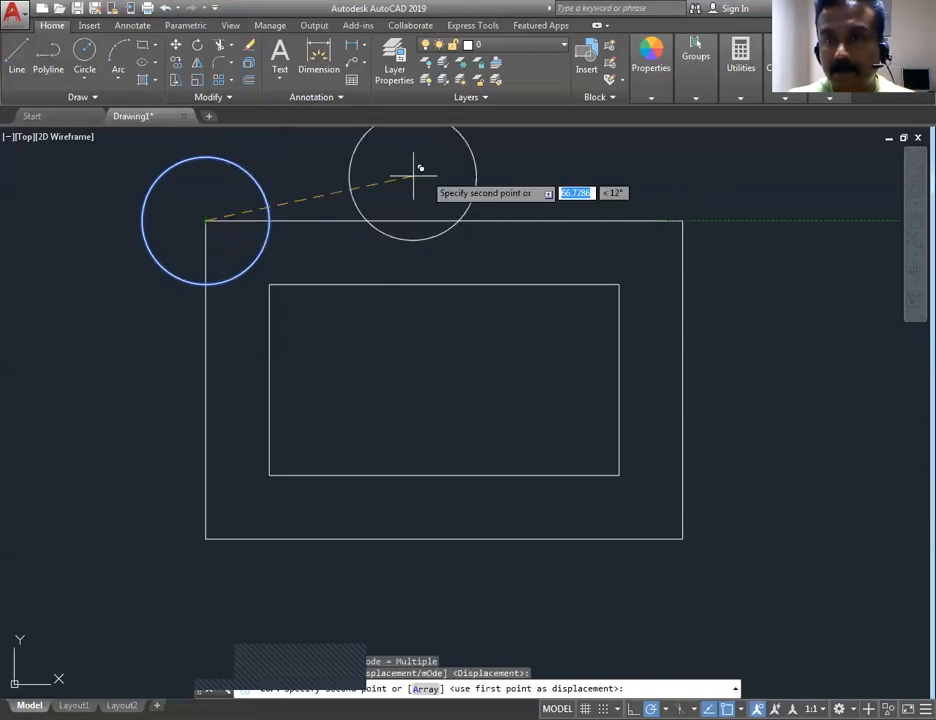
{"action": "left_click", "coordinate": [683, 220]}
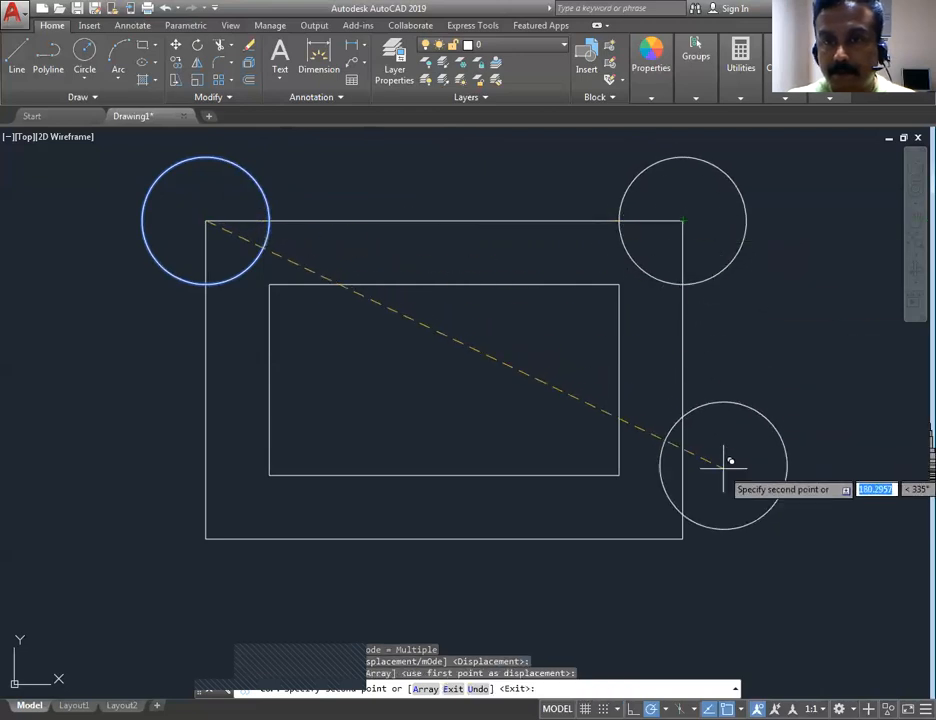
{"action": "left_click", "coordinate": [683, 538]}
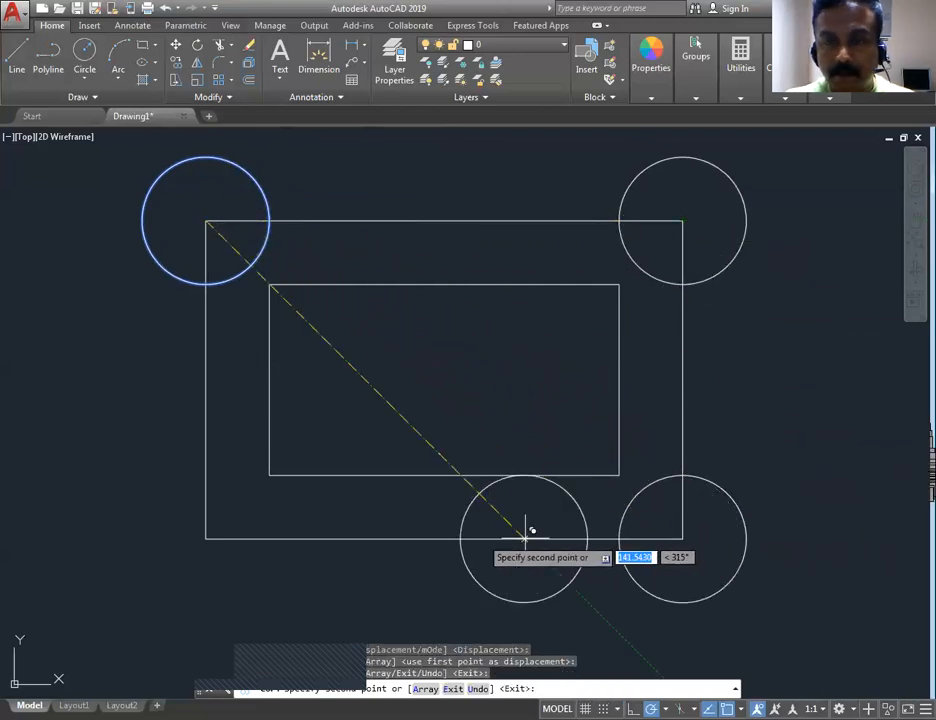
{"action": "left_click", "coordinate": [205, 538]}
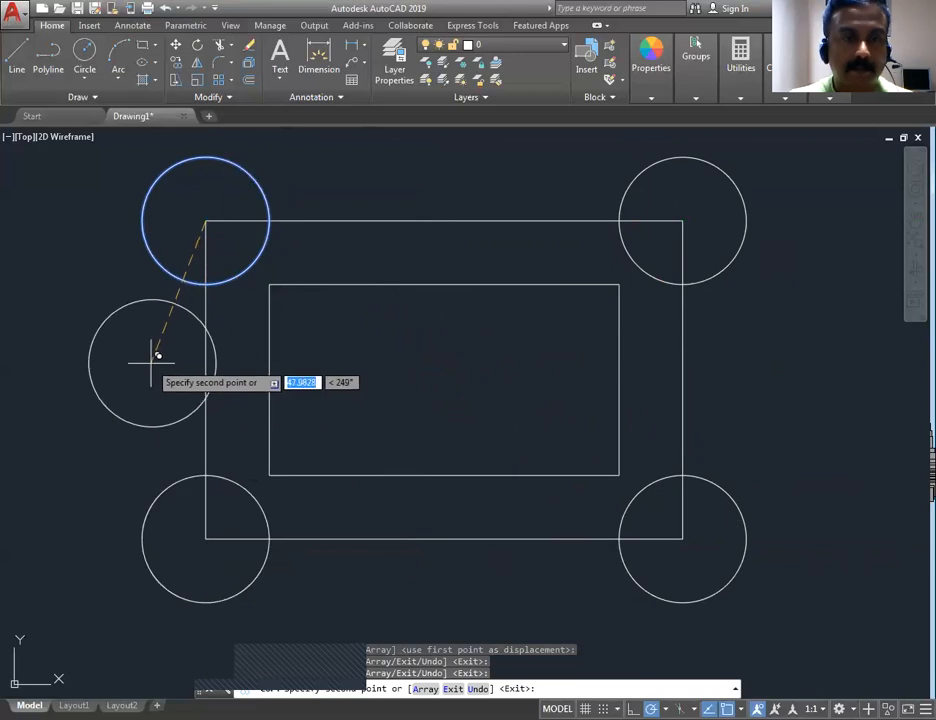
{"action": "key", "text": "Return"}
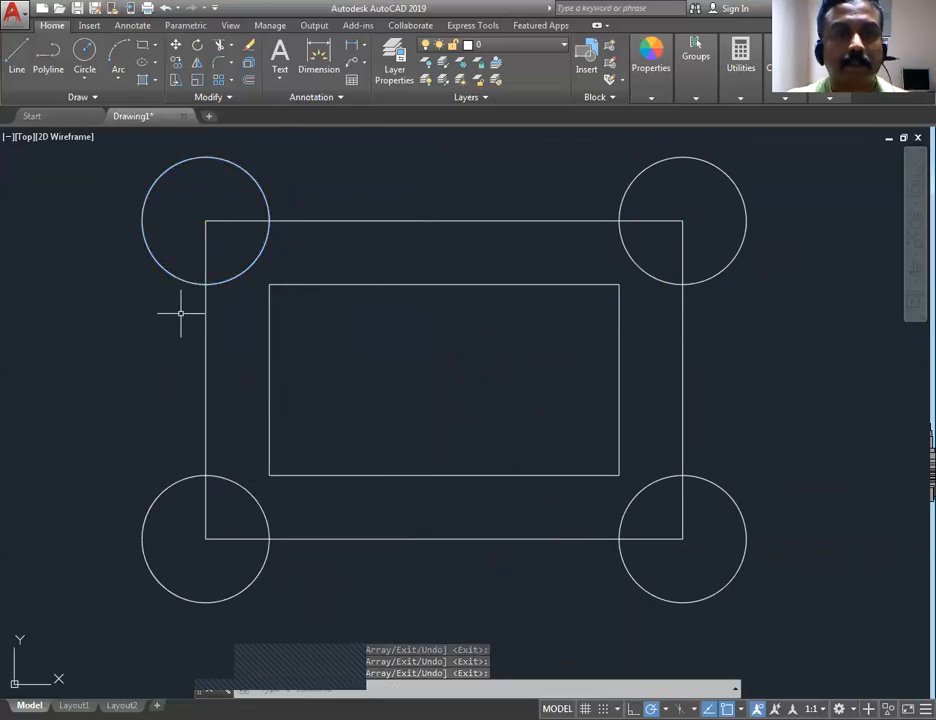
- Trim the rectangle's edge segments and the inward circle arcs at both upper corners, using all objects as cutting edges
{"action": "scroll", "coordinate": [214, 311], "scroll_direction": "down", "scroll_amount": 2}
{"action": "middle_click_drag", "start_coordinate": [282, 326], "coordinate": [346, 326]}
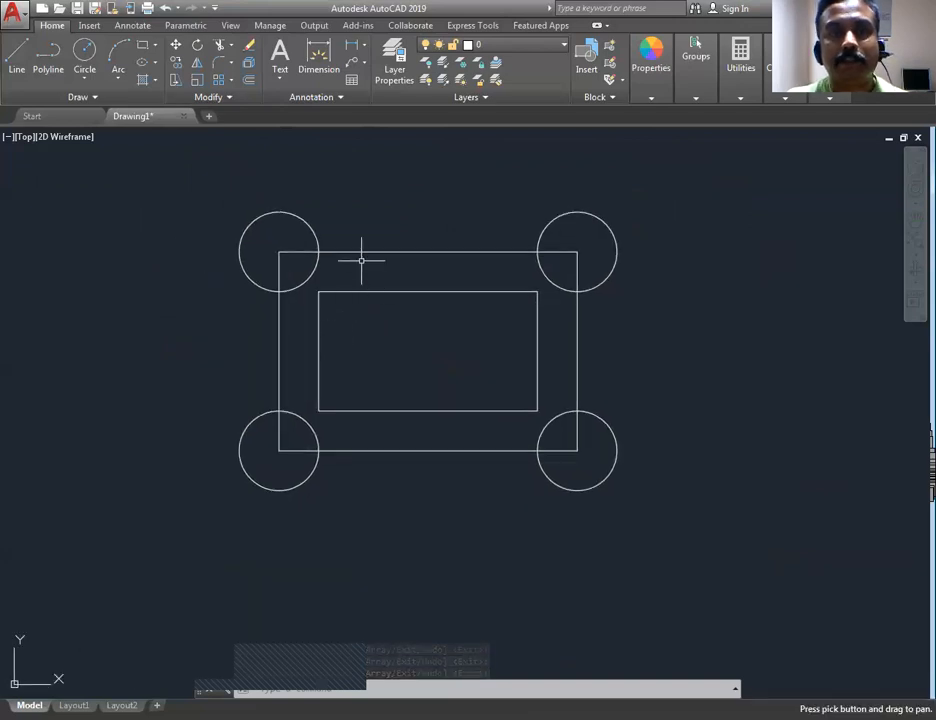
{"action": "left_click", "coordinate": [220, 46]}
{"action": "key", "text": "Return"}
{"action": "scroll", "coordinate": [303, 245], "scroll_direction": "up", "scroll_amount": 4}
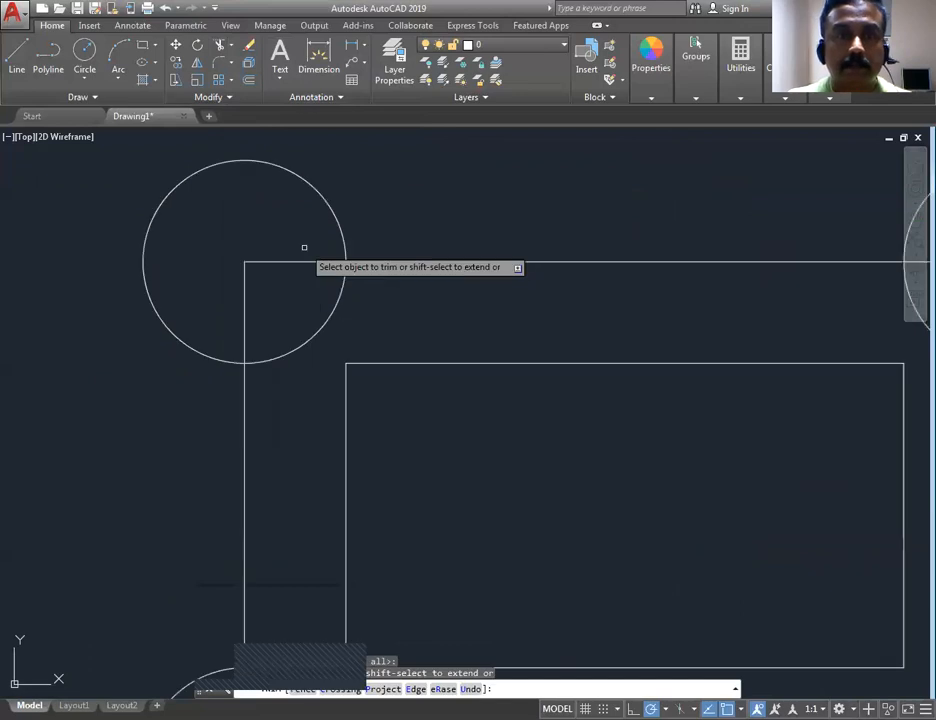
{"action": "left_click", "coordinate": [263, 262]}
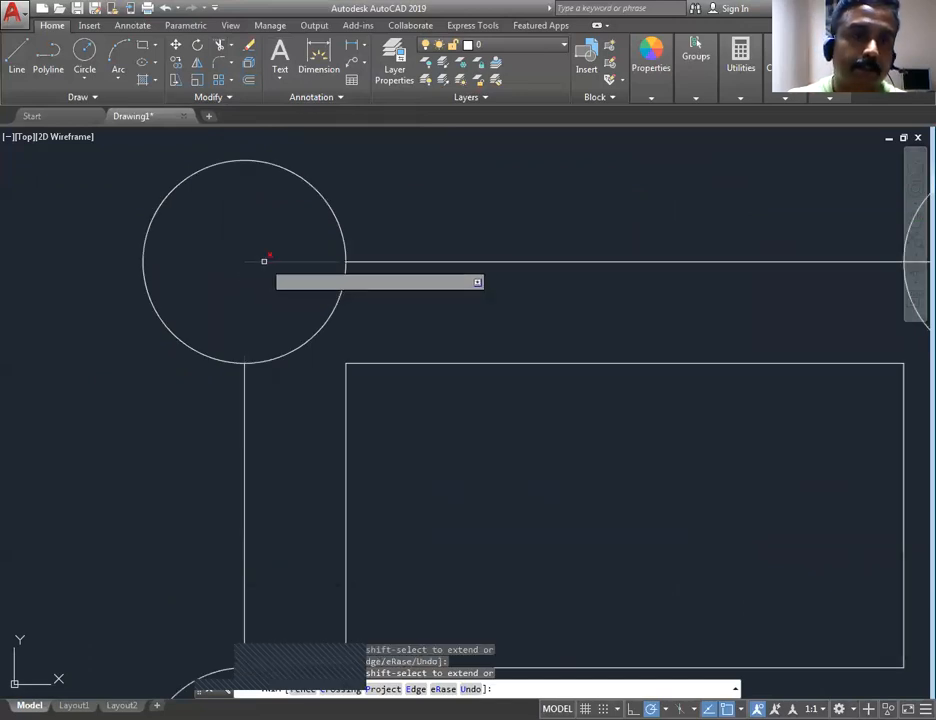
{"action": "left_click", "coordinate": [304, 342]}
{"action": "scroll", "coordinate": [470, 320], "scroll_direction": "down", "scroll_amount": 3}
{"action": "middle_click_drag", "start_coordinate": [474, 324], "coordinate": [290, 245]}
{"action": "left_click", "coordinate": [568, 210]}
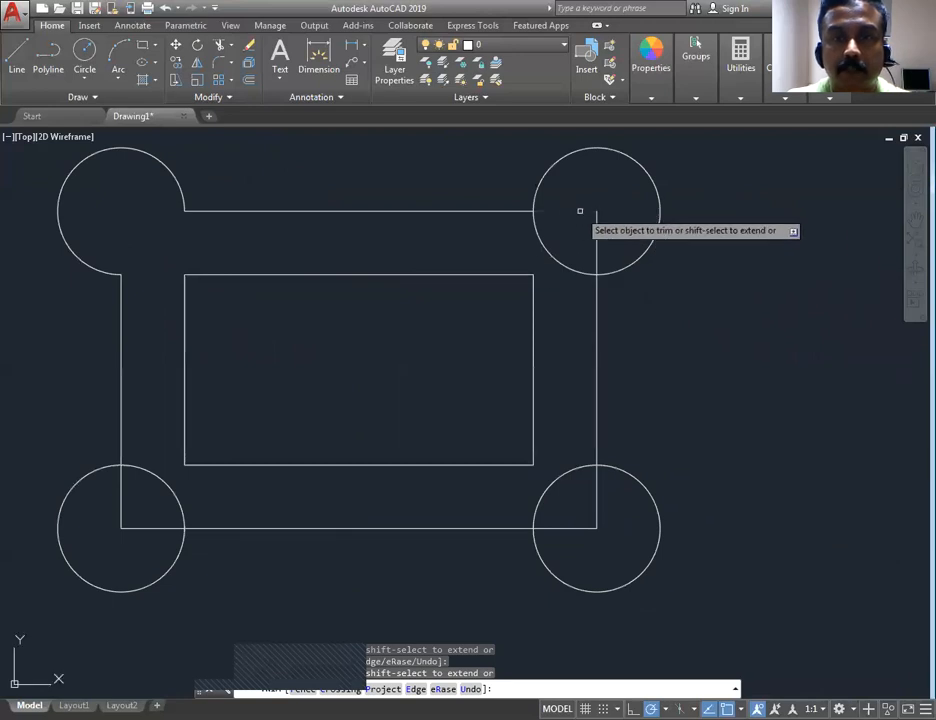
{"action": "left_click", "coordinate": [600, 218]}
{"action": "left_click", "coordinate": [551, 247]}
- Trim the edge segments inside the circles and the inward arcs at both lower corners to complete the continuous outline
{"action": "middle_click_drag", "start_coordinate": [442, 443], "coordinate": [543, 360]}
{"action": "left_click", "coordinate": [222, 412]}
{"action": "left_click", "coordinate": [246, 443]}
{"action": "left_click", "coordinate": [259, 394]}
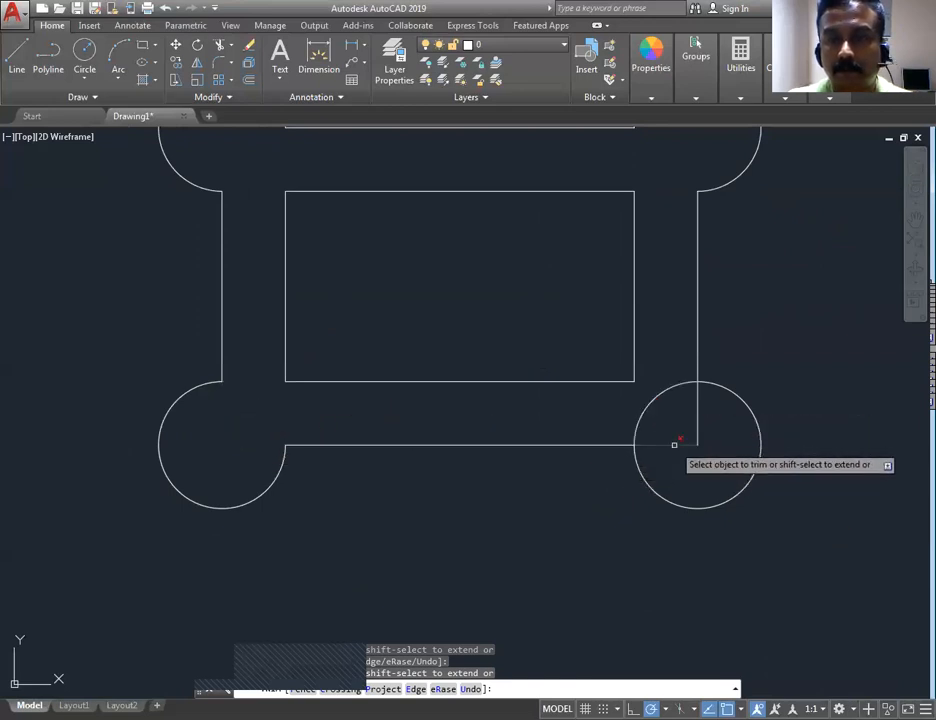
{"action": "left_click", "coordinate": [697, 412]}
{"action": "left_click", "coordinate": [654, 394]}
{"action": "scroll", "coordinate": [509, 405], "scroll_direction": "down", "scroll_amount": 1}
{"action": "middle_click_drag", "start_coordinate": [518, 388], "coordinate": [506, 421]}
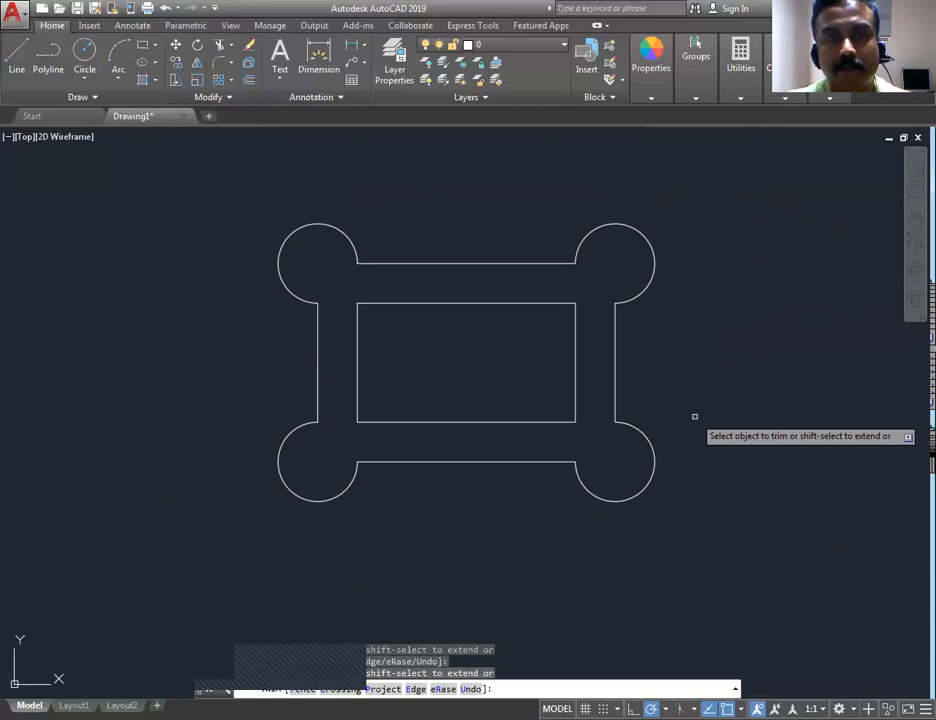
{"action": "scroll", "coordinate": [539, 325], "scroll_direction": "up", "scroll_amount": 2}
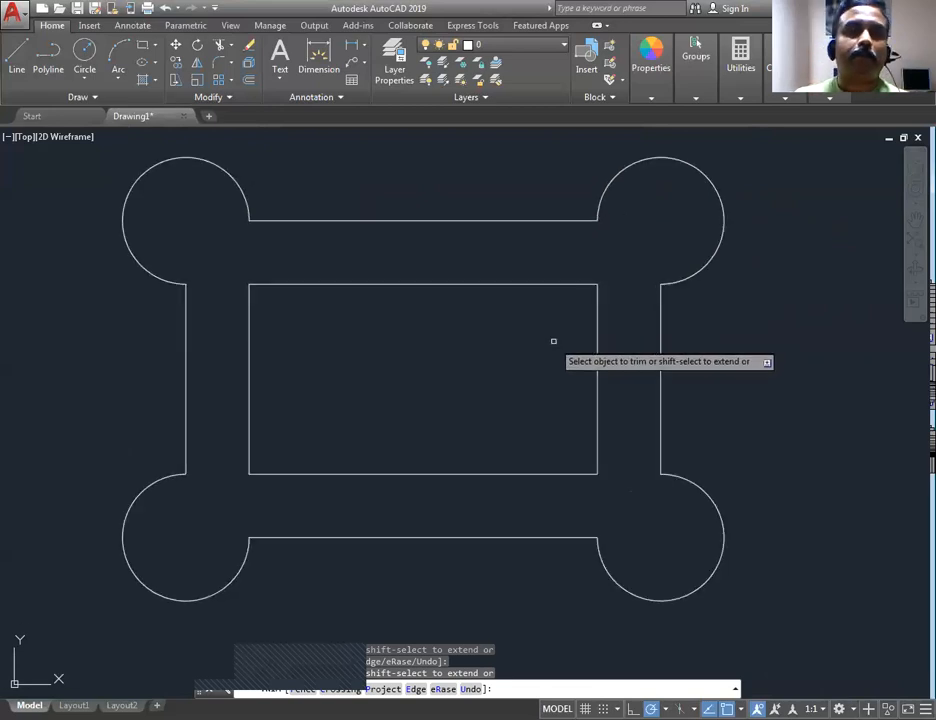
{"action": "scroll", "coordinate": [540, 358], "scroll_direction": "down", "scroll_amount": 2}
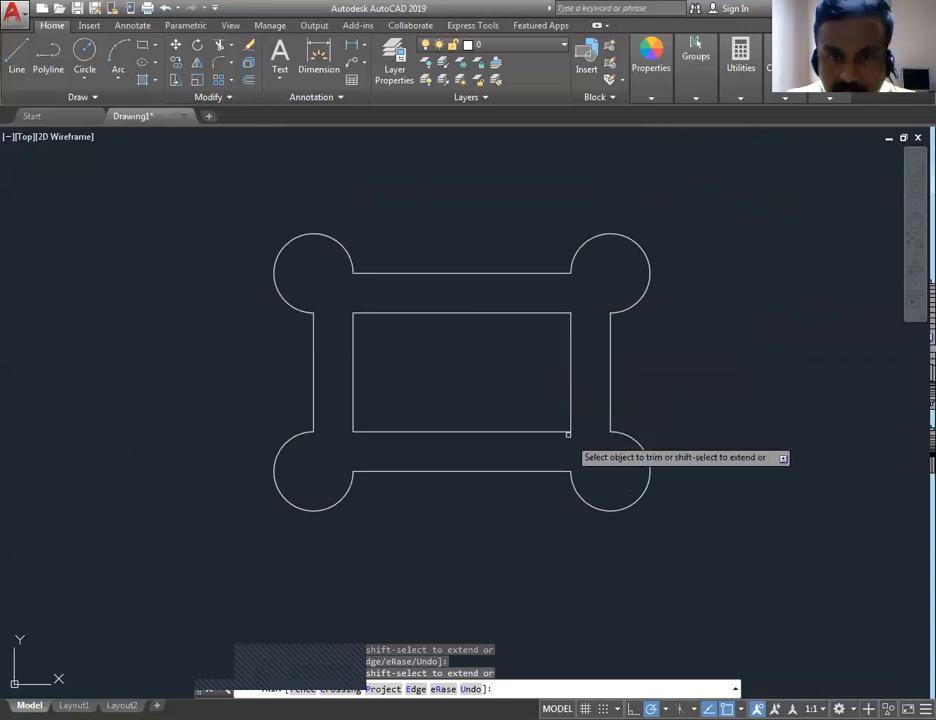
{"action": "left_click", "coordinate": [324, 447]}
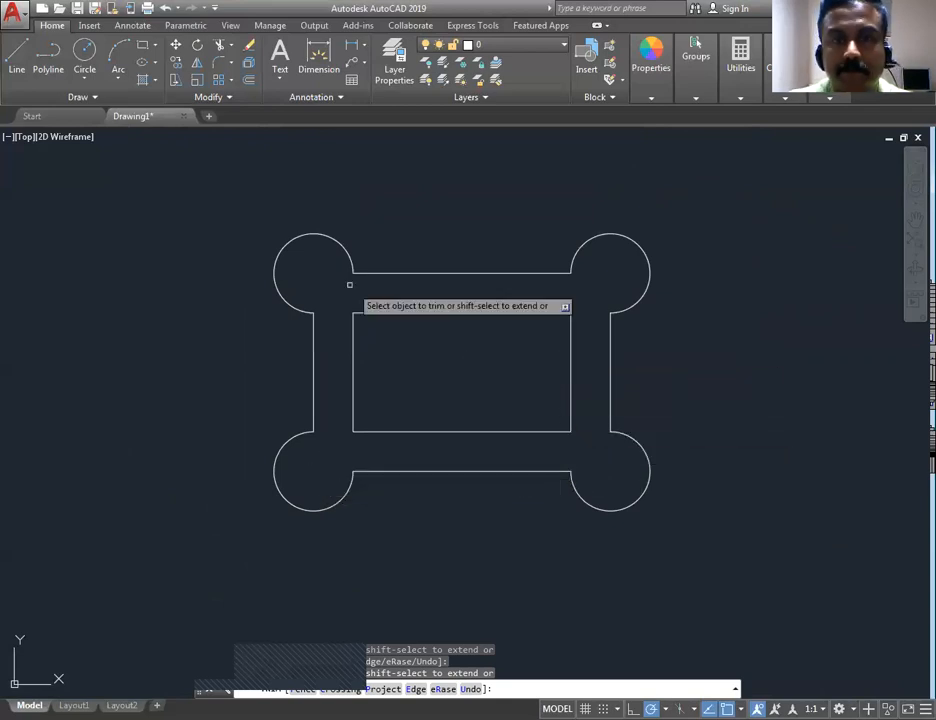
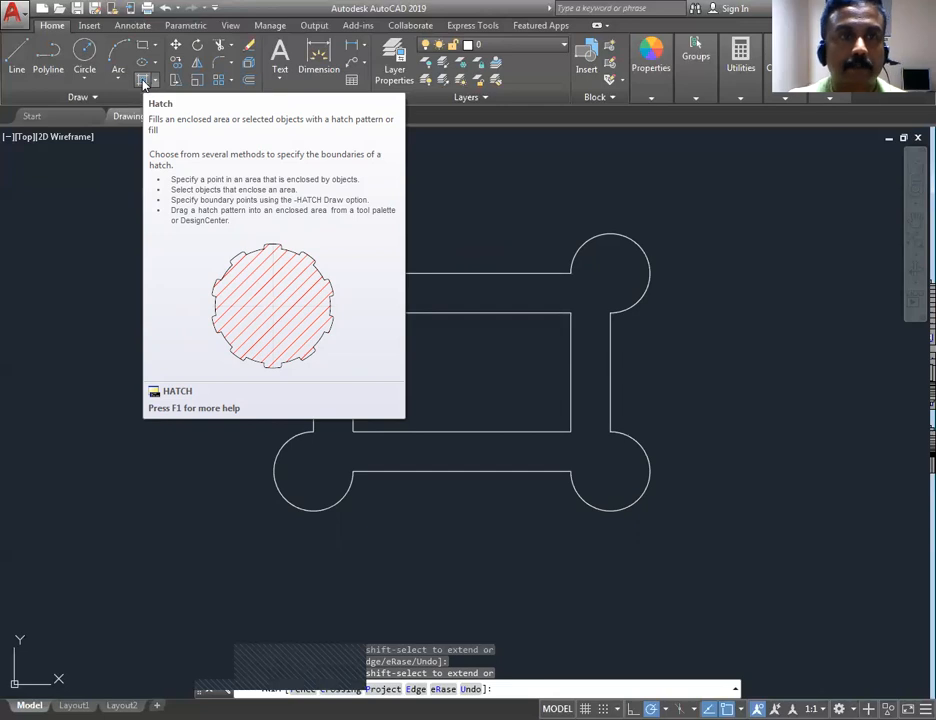
- Hatch the area between the outer outline and the inner rectangle with the ANSI37 pattern
{"action": "left_click", "coordinate": [143, 82]}
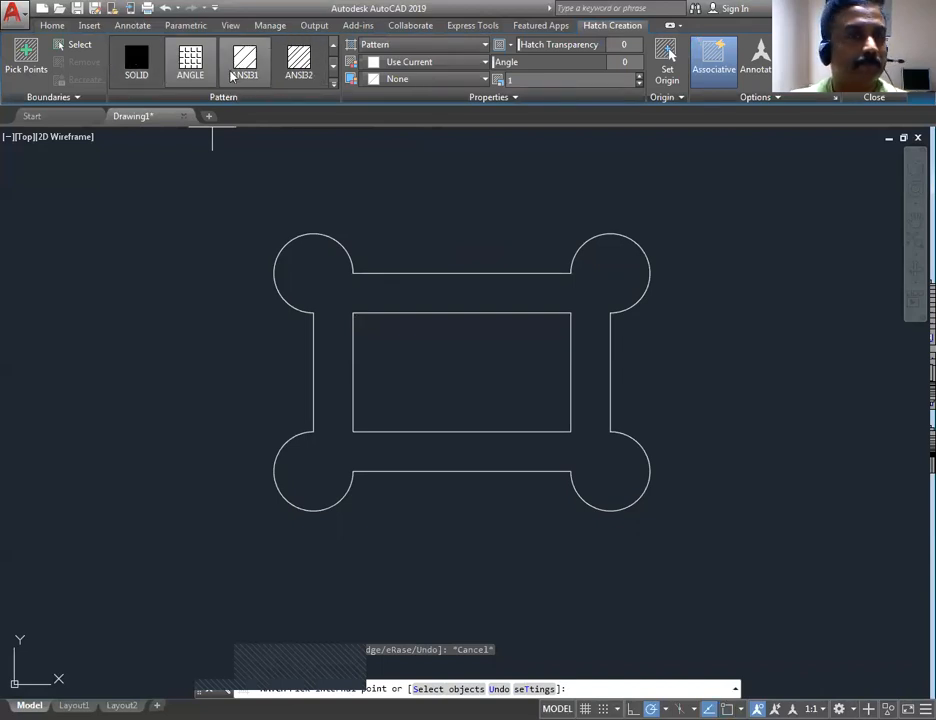
{"action": "left_click", "coordinate": [333, 84]}
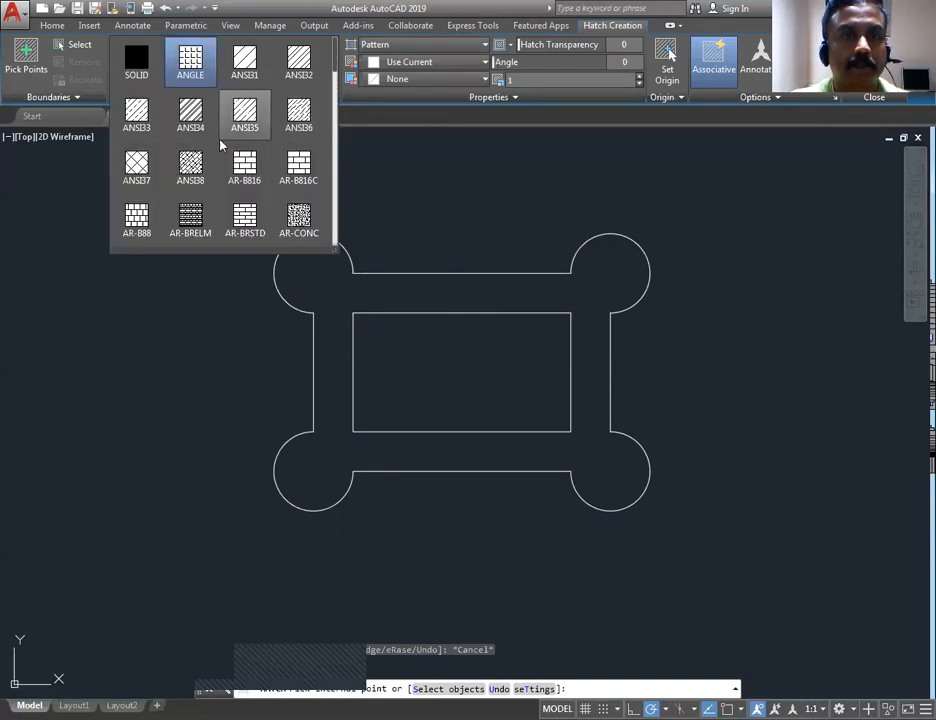
{"action": "scroll", "coordinate": [200, 177], "scroll_direction": "down", "scroll_amount": 4}
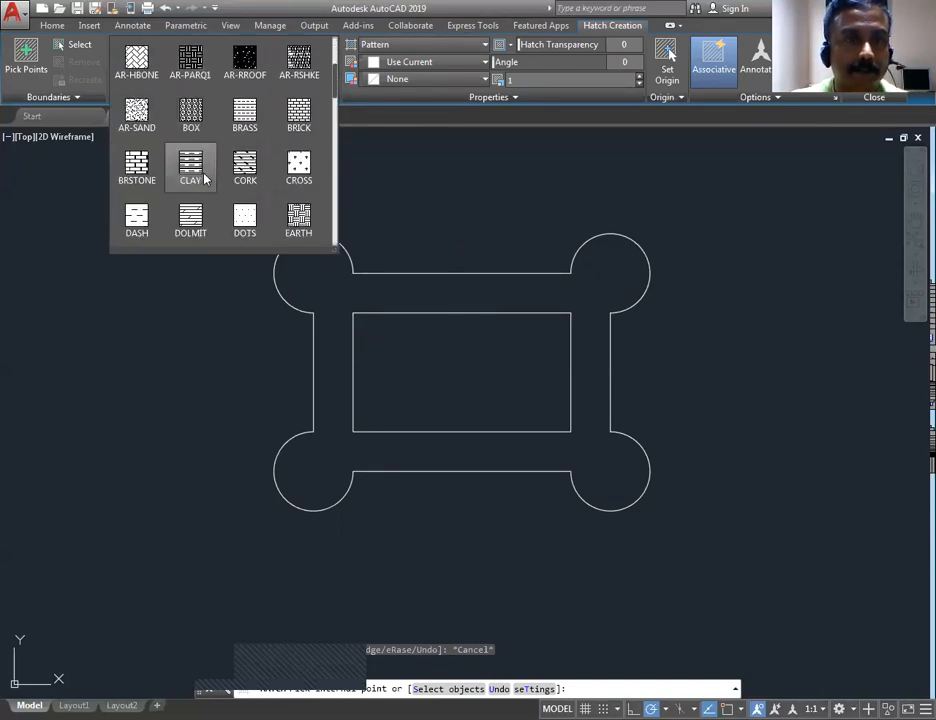
{"action": "scroll", "coordinate": [212, 198], "scroll_direction": "up", "scroll_amount": 2}
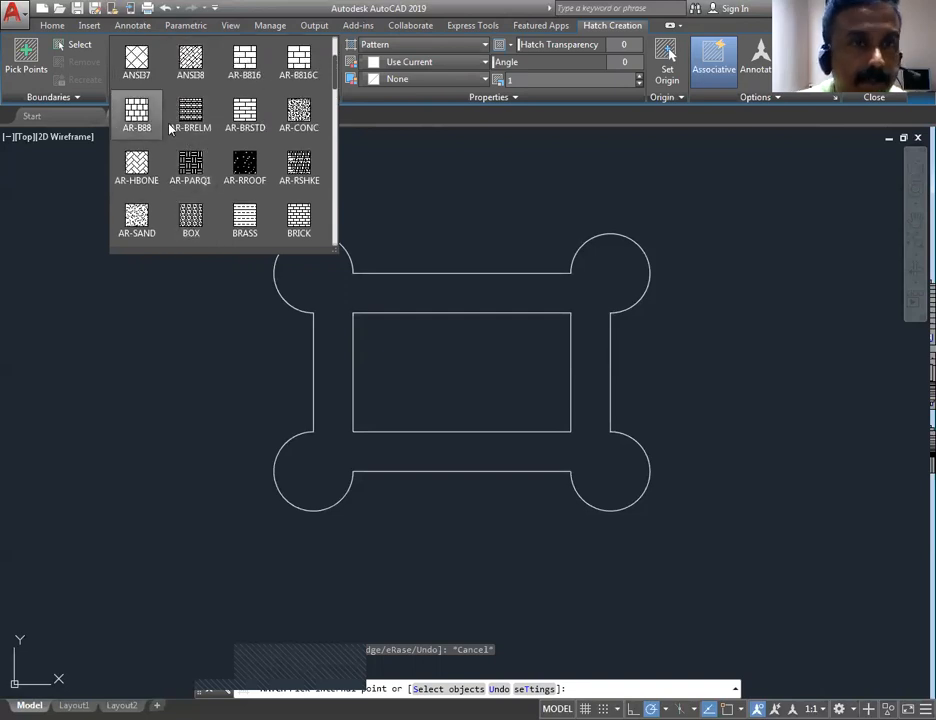
{"action": "left_click", "coordinate": [137, 60]}
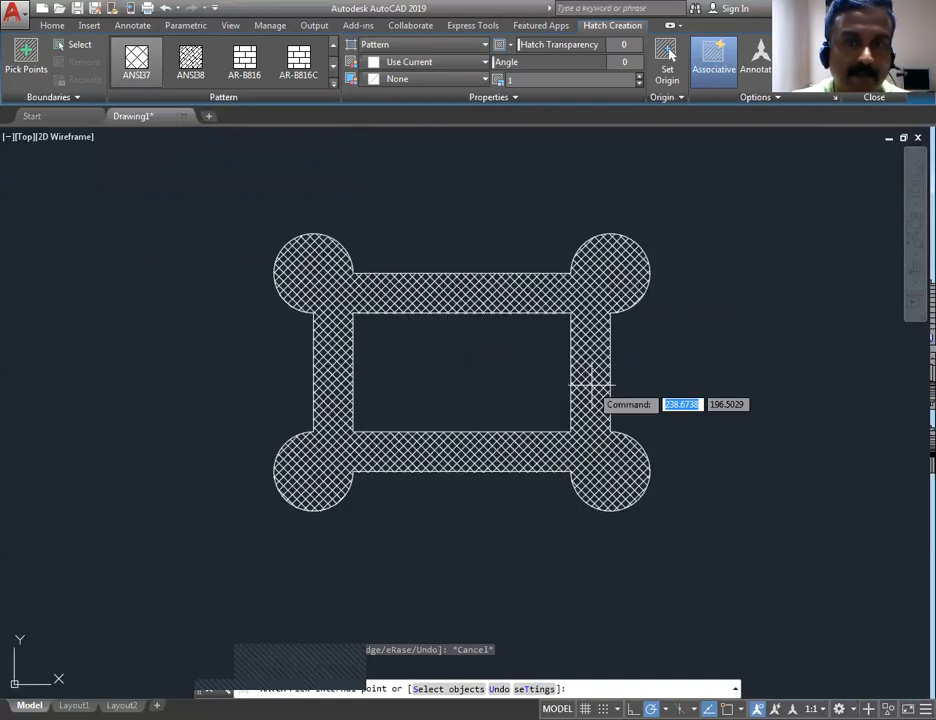
{"action": "left_click", "coordinate": [610, 273]}
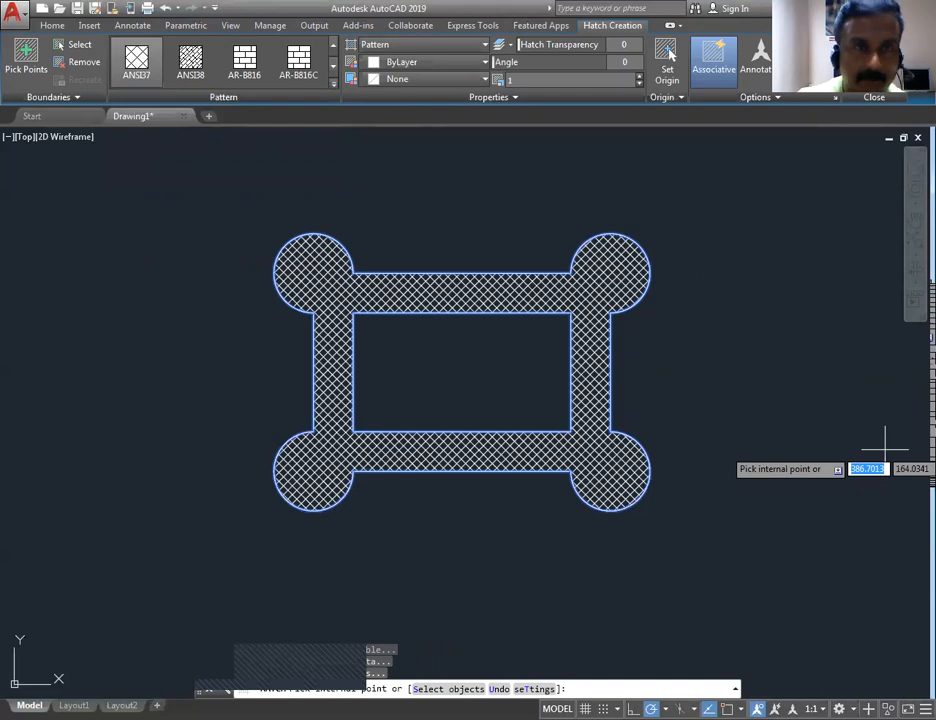
{"action": "key", "text": "Return"}
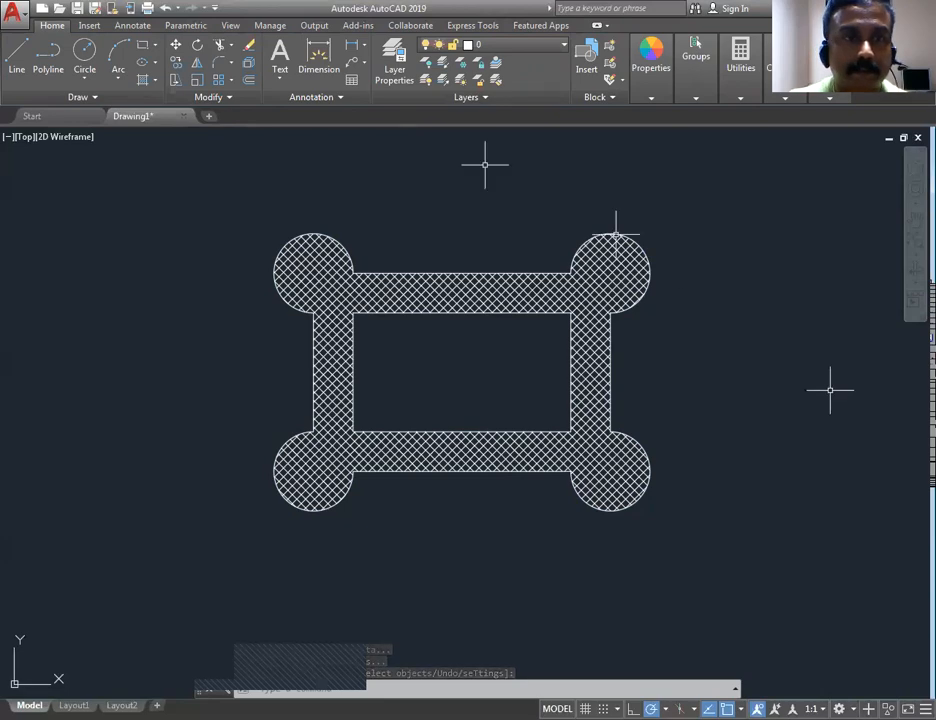
- Hatch the inside of the inner rectangle with the DASH pattern
{"action": "left_click", "coordinate": [143, 80]}
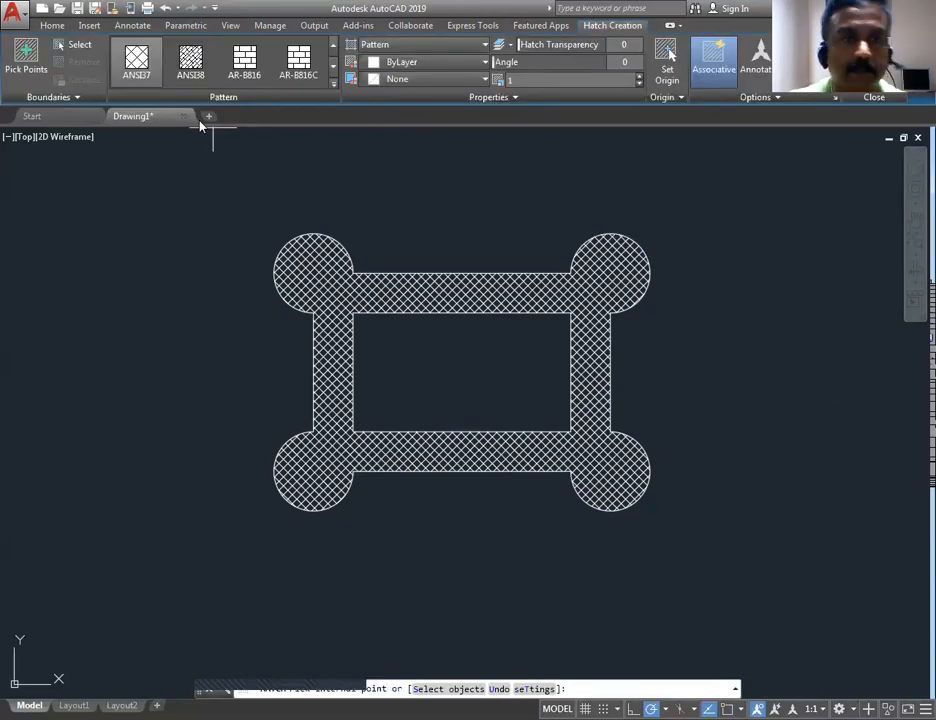
{"action": "left_click", "coordinate": [334, 84]}
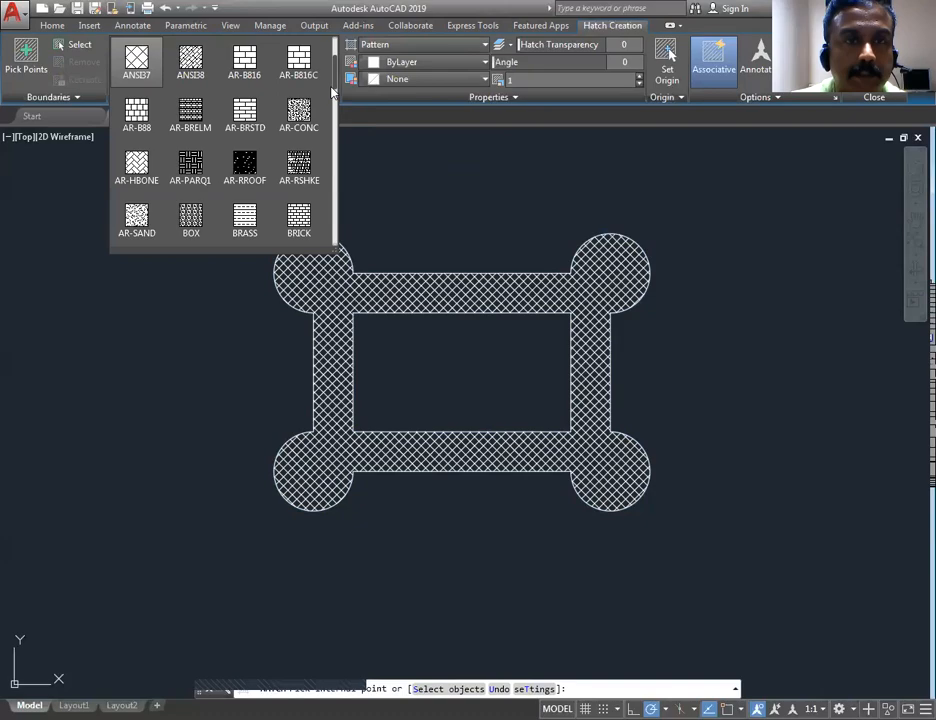
{"action": "left_click_drag", "start_coordinate": [334, 84], "coordinate": [335, 122]}
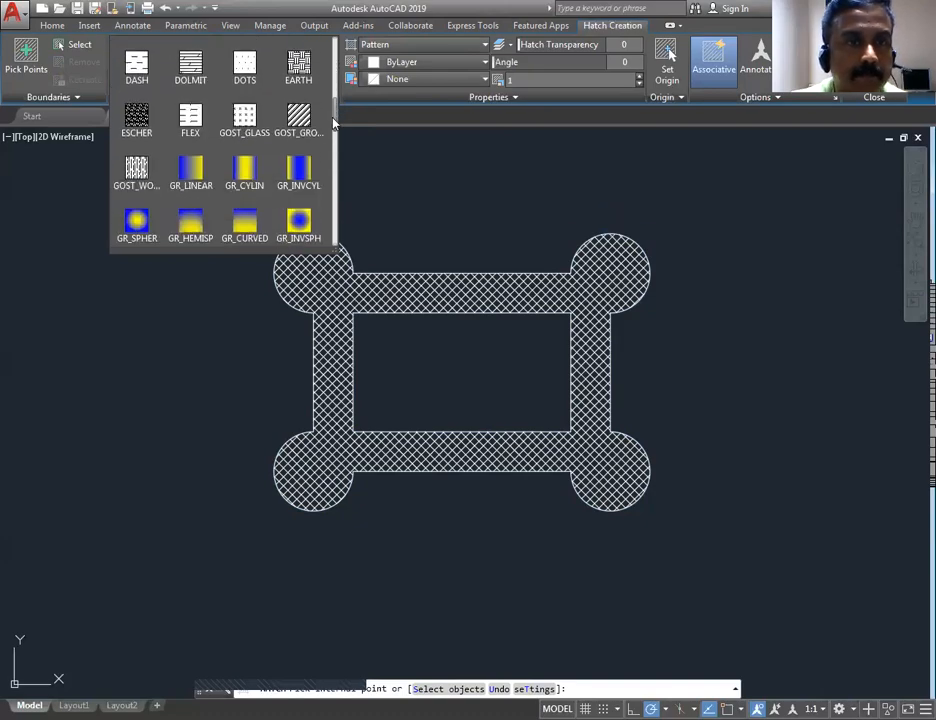
{"action": "left_click", "coordinate": [136, 66]}
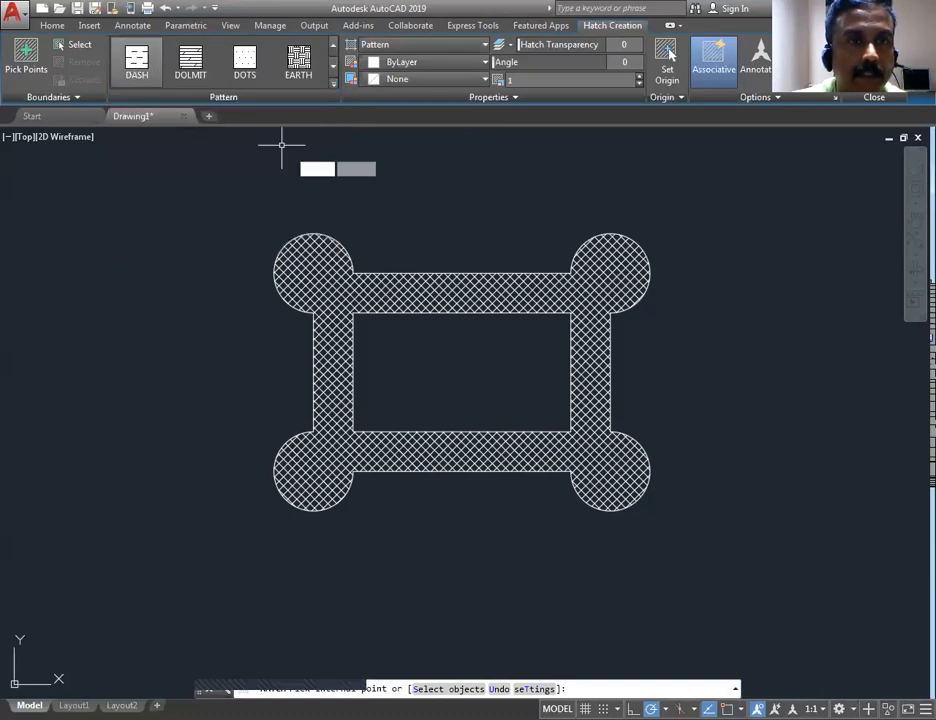
{"action": "left_click", "coordinate": [438, 354]}
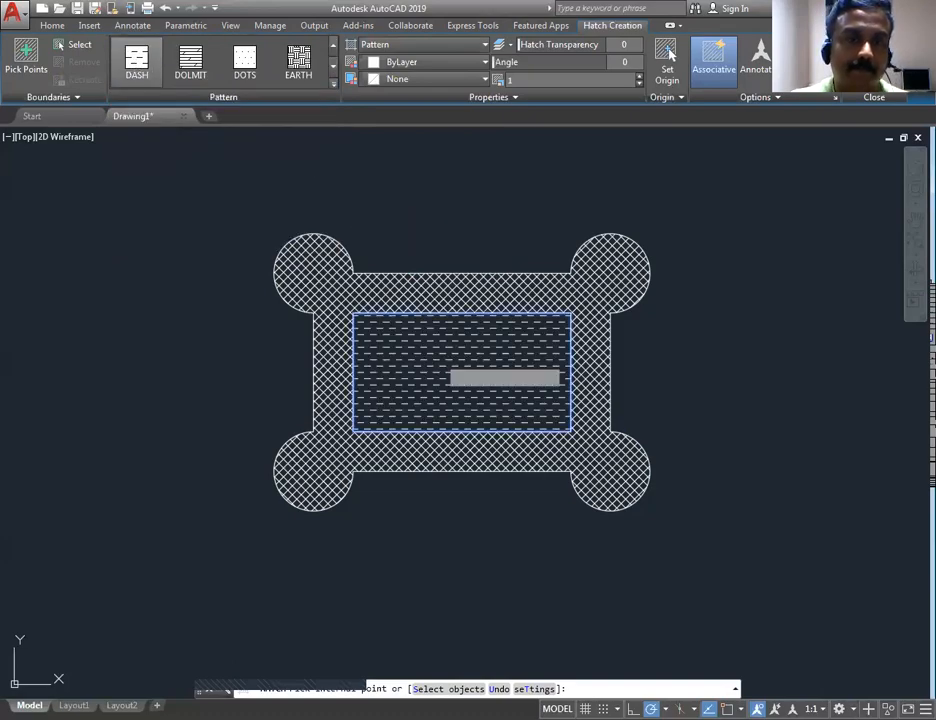
{"action": "key", "text": "Return"}
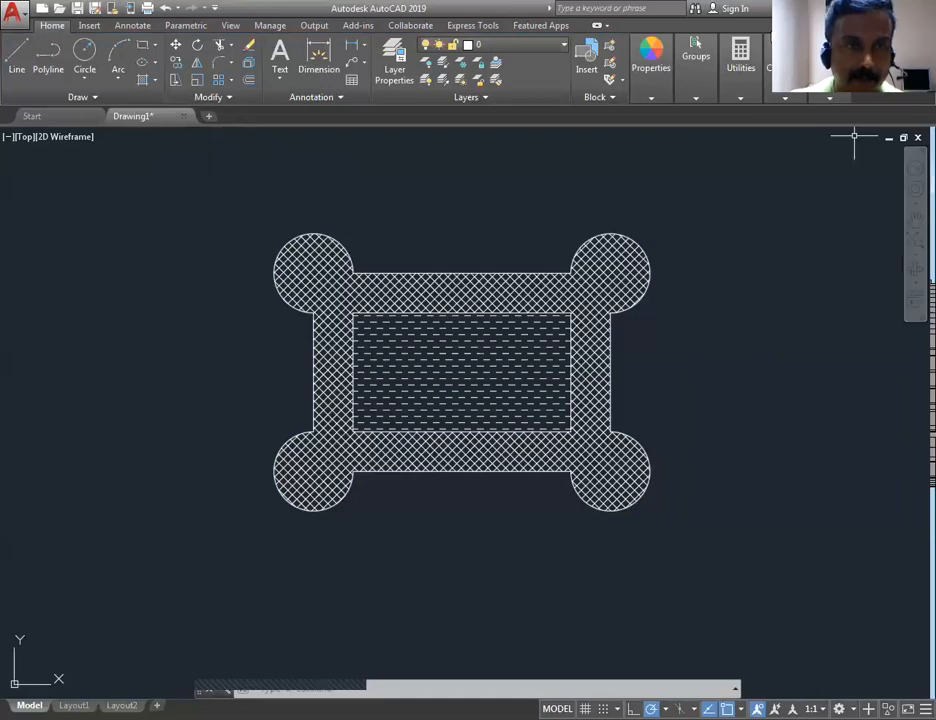
- Draw a larger rectangle enclosing the whole hatched figure with a margin on every side
{"action": "type", "text": "rec"}
{"action": "key", "text": "Return"}
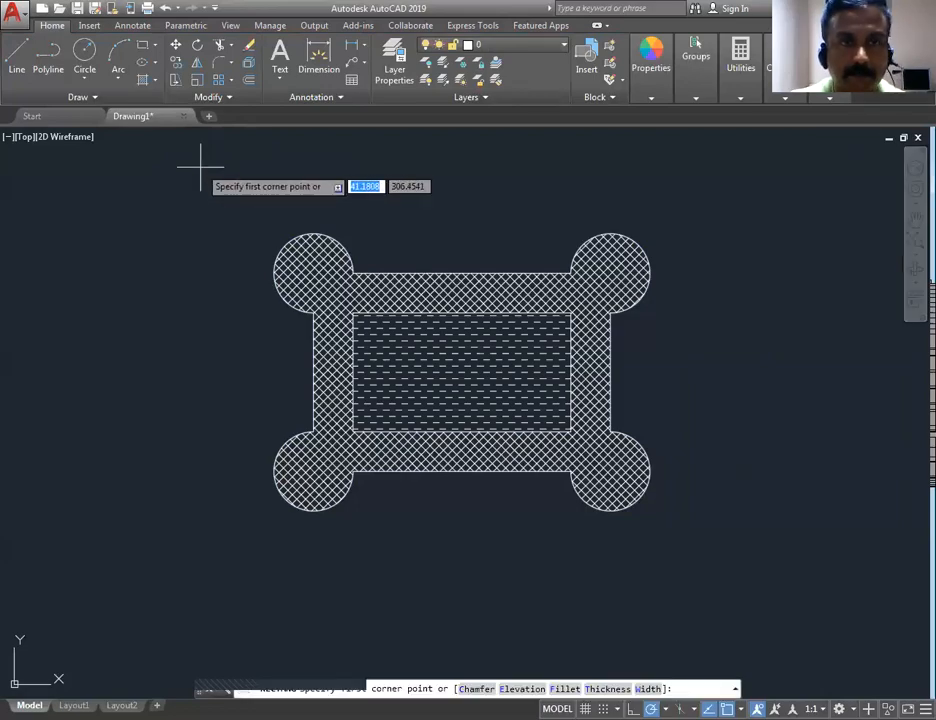
{"action": "left_click", "coordinate": [200, 167]}
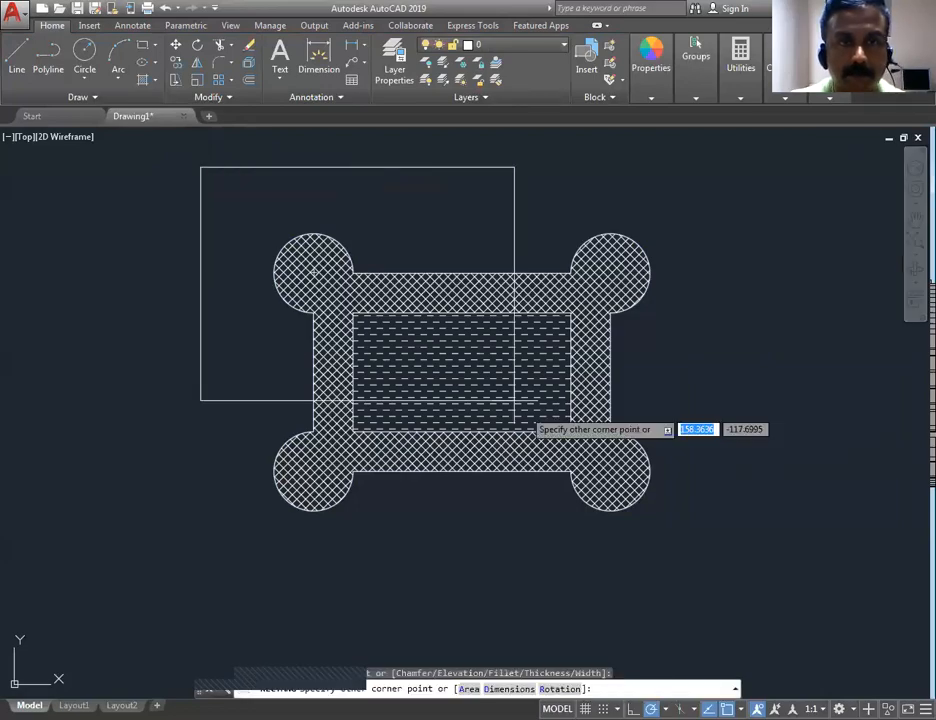
{"action": "left_click", "coordinate": [727, 572]}
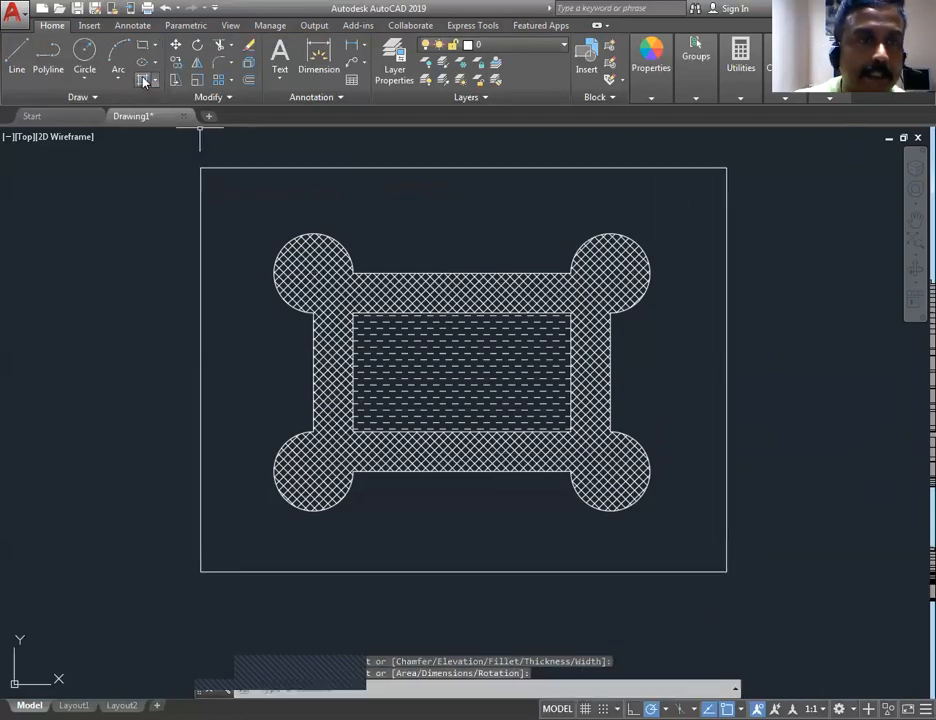
- Try to hatch the area between the enclosing rectangle and the outer outline with the DOLMIT pattern
{"action": "left_click", "coordinate": [143, 80]}
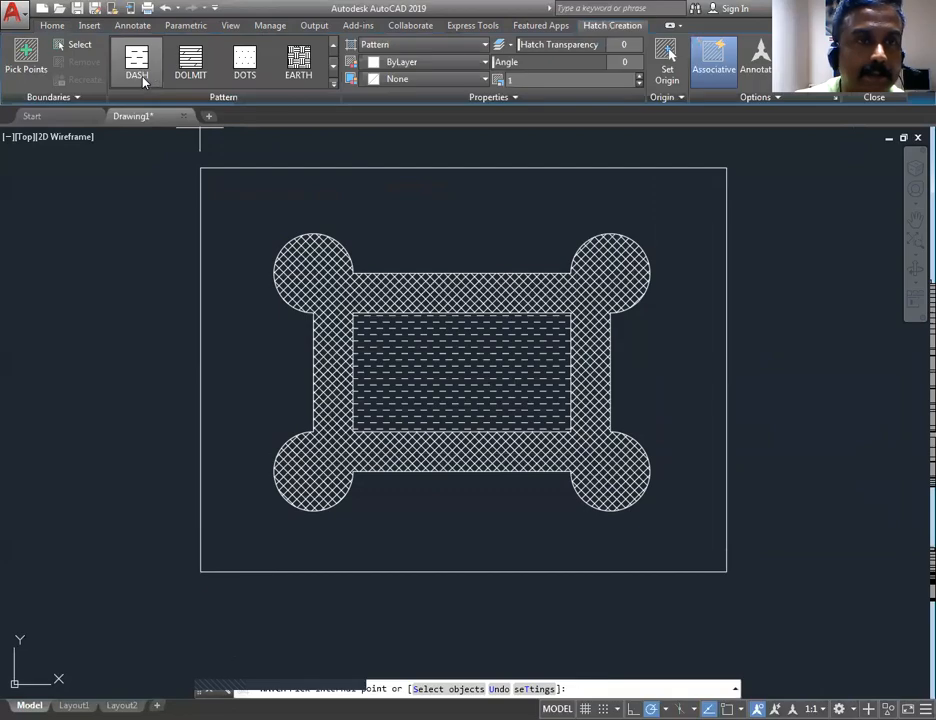
{"action": "left_click", "coordinate": [193, 62]}
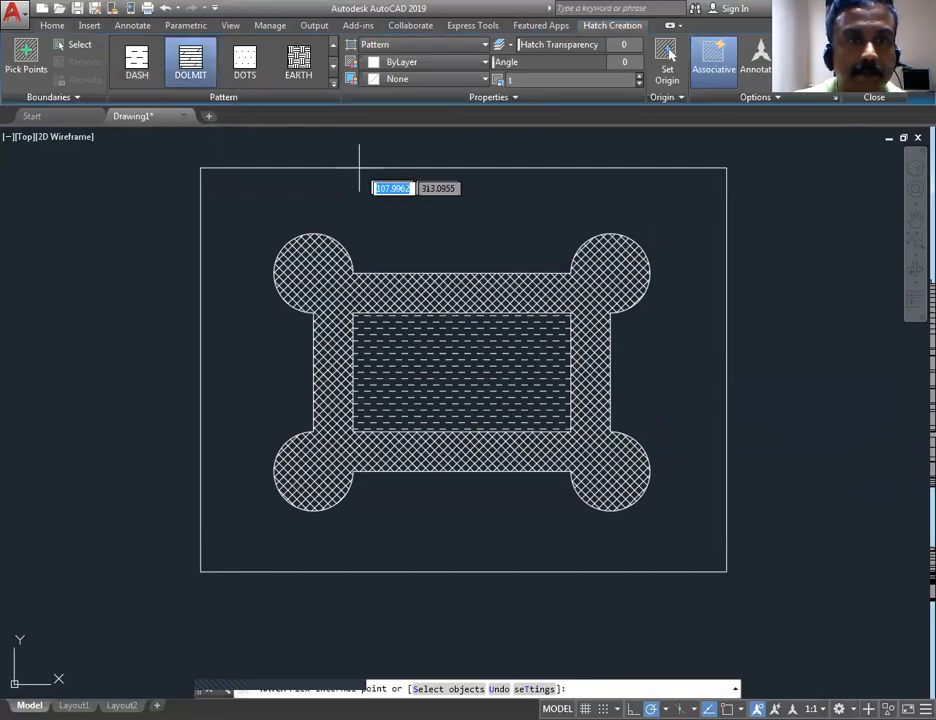
{"action": "left_click", "coordinate": [420, 205]}
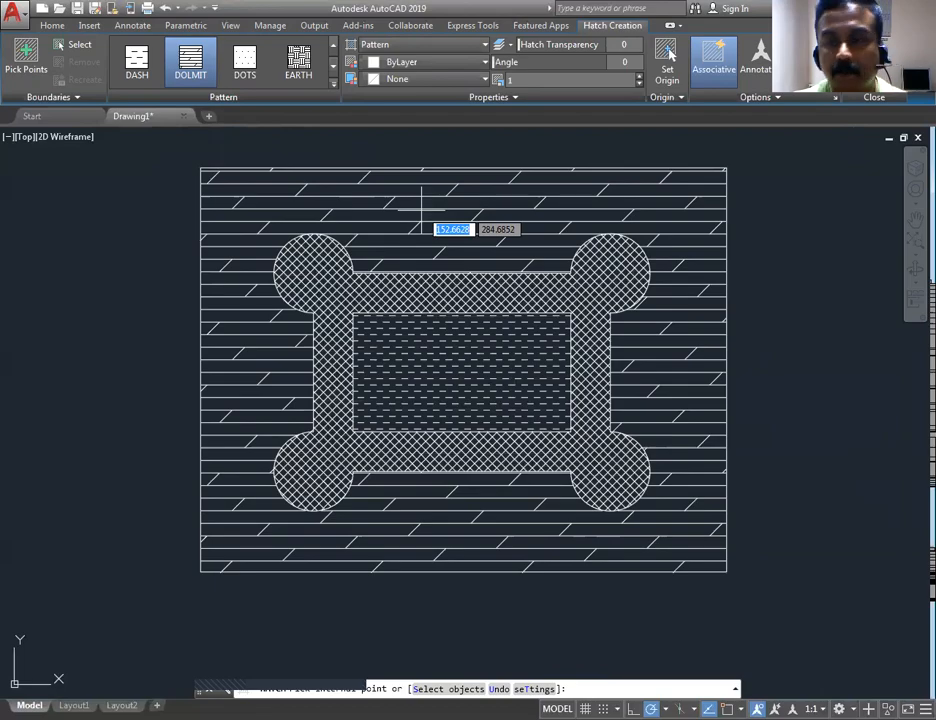
{"action": "left_click", "coordinate": [421, 210]}
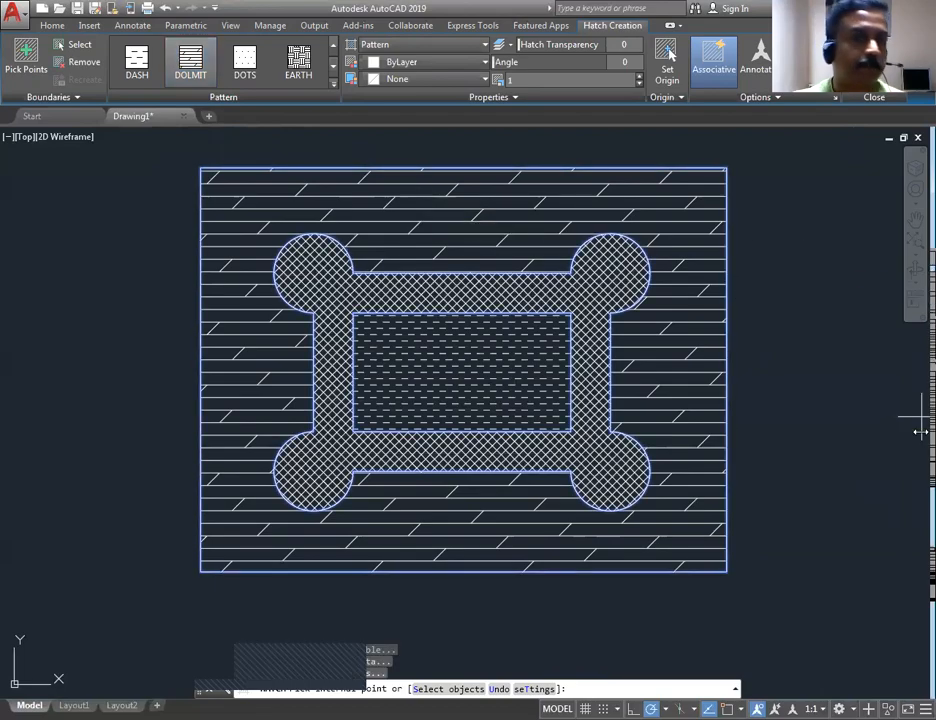
{"action": "key", "text": "Escape"}
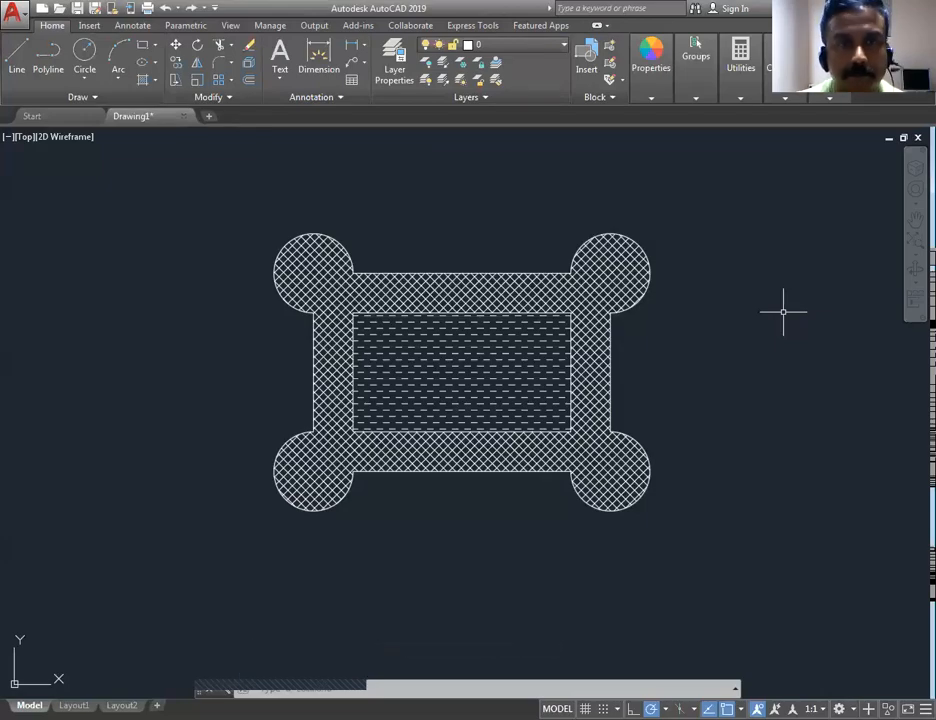
{"action": "left_click", "coordinate": [197, 193]}
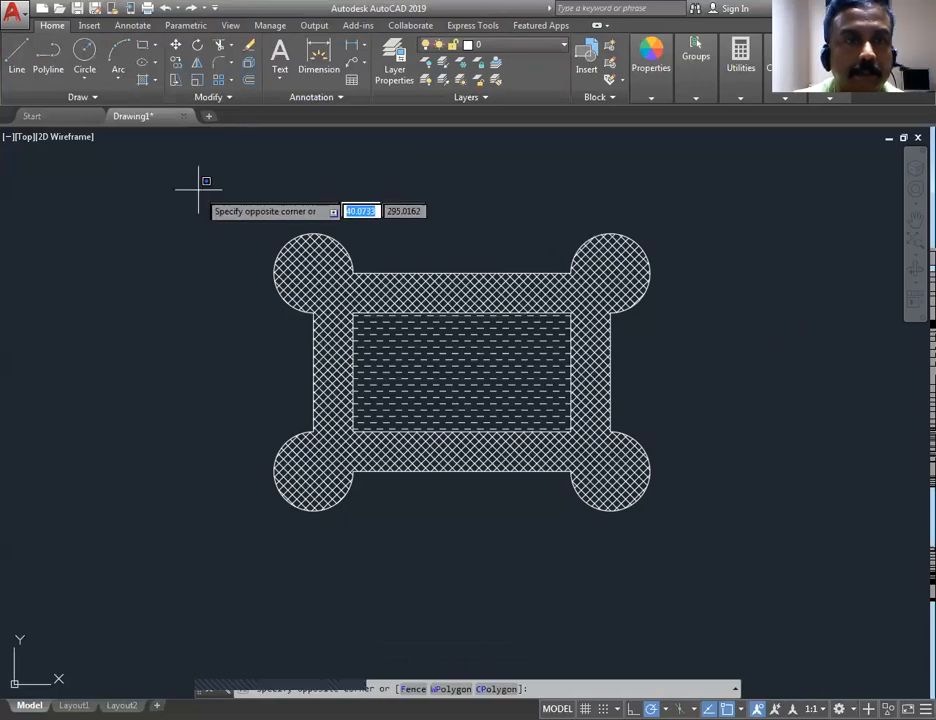
{"action": "left_click", "coordinate": [241, 199]}
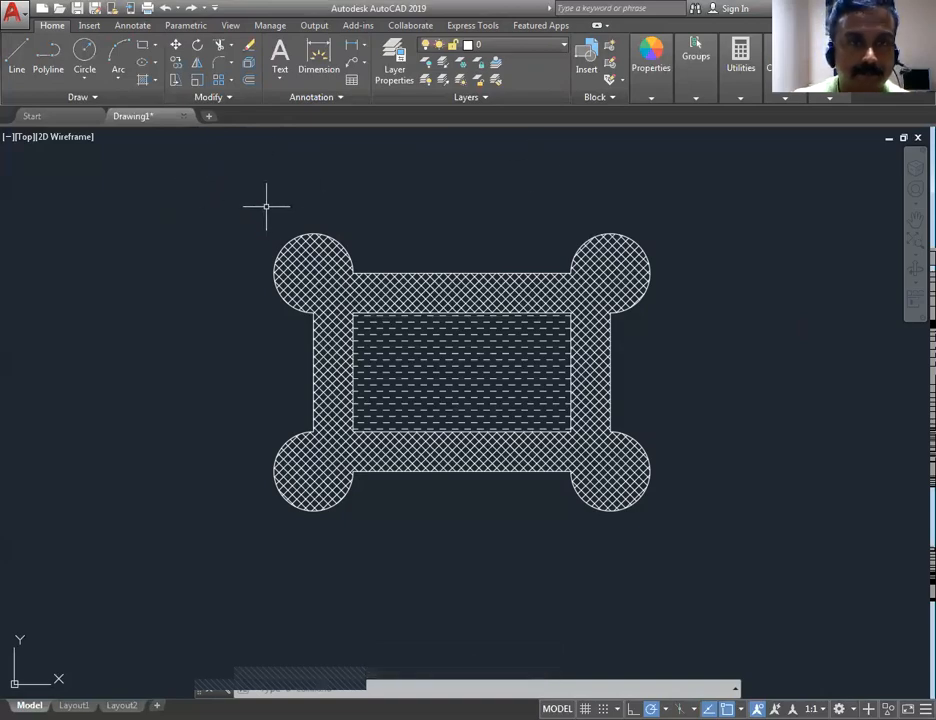
- Draw a right triangle from three lines beside the hatched figure, with a horizontal base and a hypotenuse about 77 units long
{"action": "mouse_move", "coordinate": [439, 239]}
{"action": "middle_mouse_down"}
{"action": "mouse_move", "coordinate": [246, 257]}
{"action": "mouse_move", "coordinate": [257, 261]}
{"action": "mouse_move", "coordinate": [222, 245]}
{"action": "middle_mouse_up"}
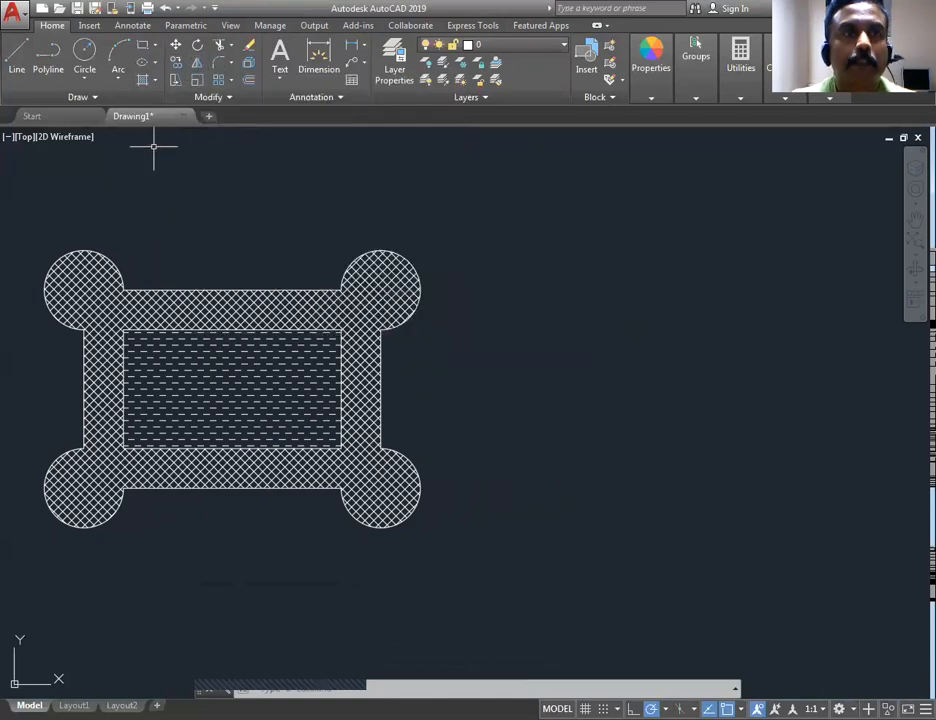
{"action": "left_click", "coordinate": [17, 57]}
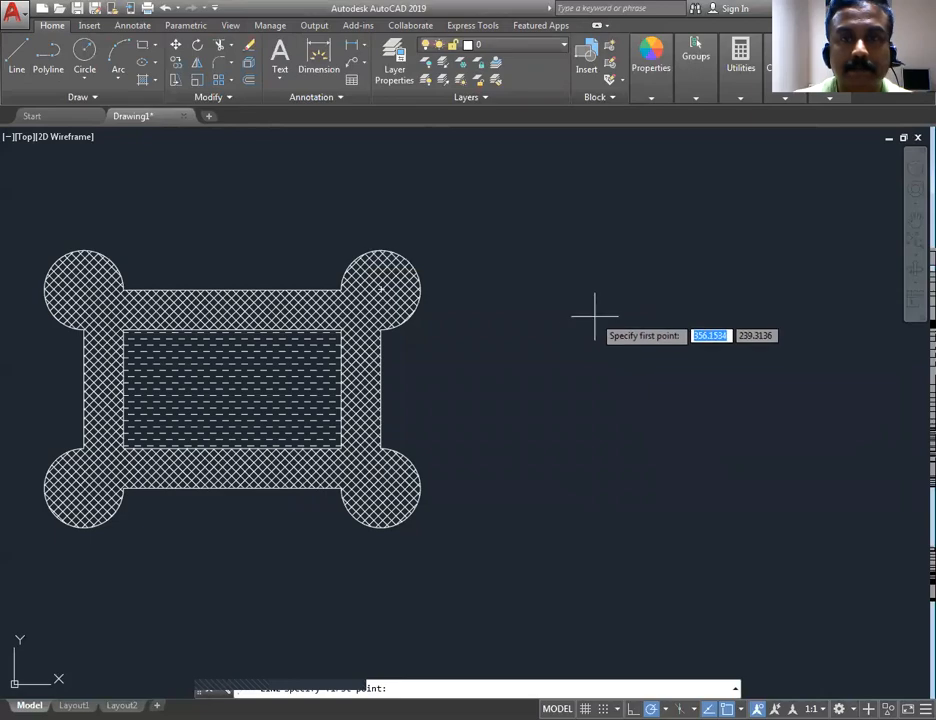
{"action": "left_click", "coordinate": [594, 266]}
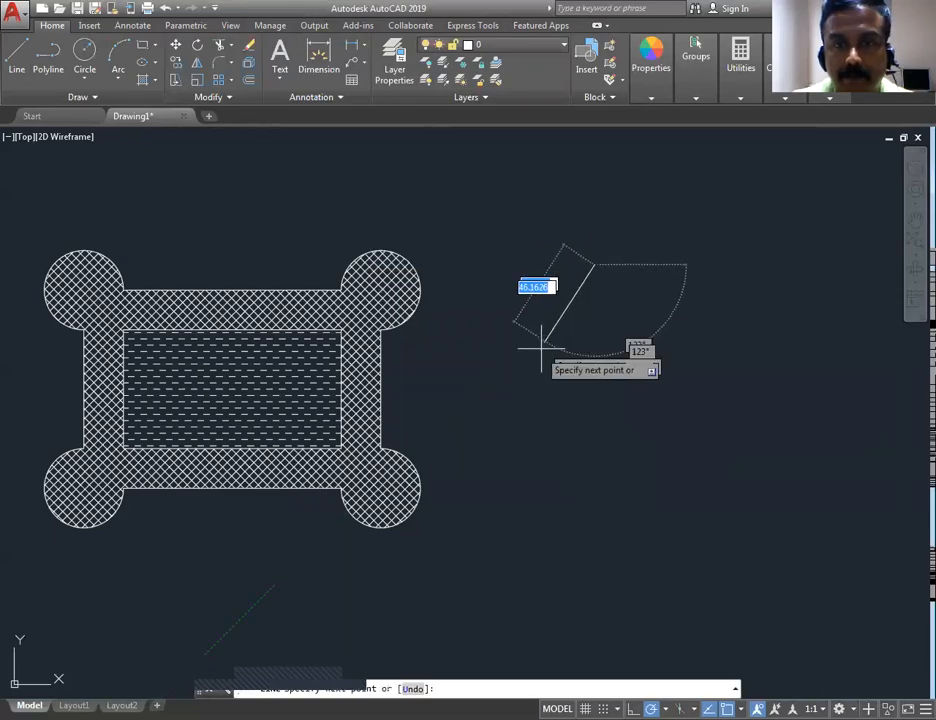
{"action": "left_click", "coordinate": [513, 393]}
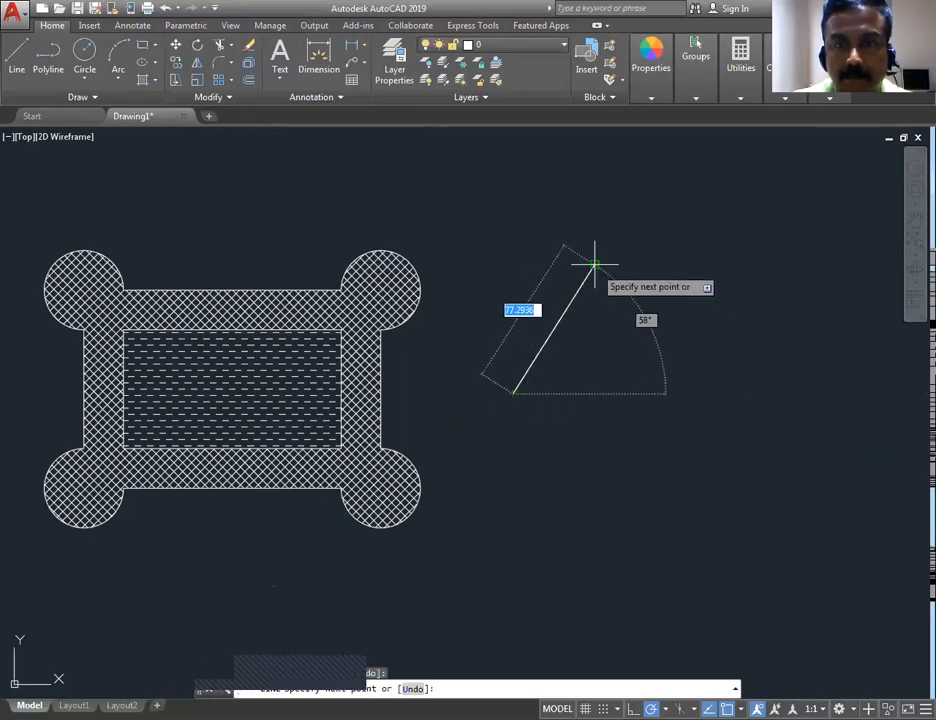
{"action": "left_click", "coordinate": [595, 393]}
{"action": "left_click", "coordinate": [594, 266]}
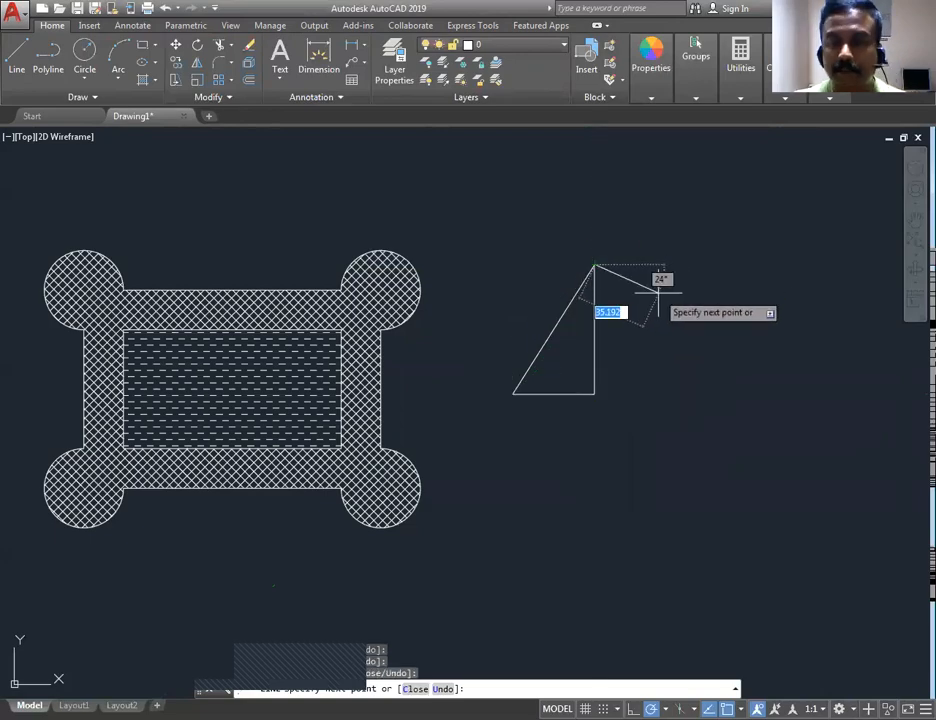
{"action": "key", "text": "Return"}
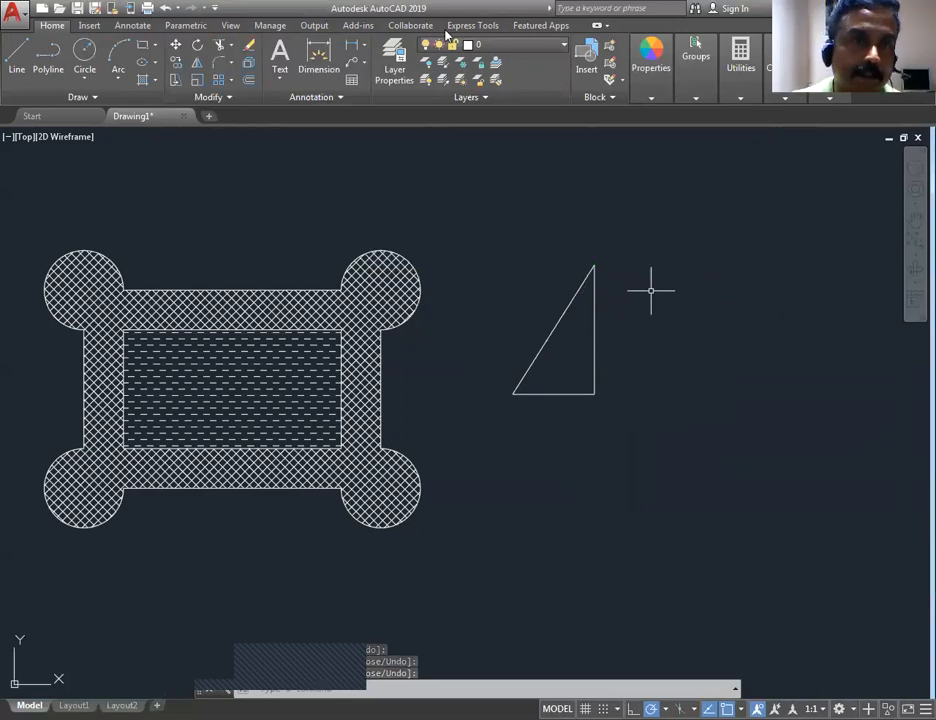
- Mirror the triangle downward about its horizontal base, keeping the source objects
{"action": "left_click", "coordinate": [197, 66]}
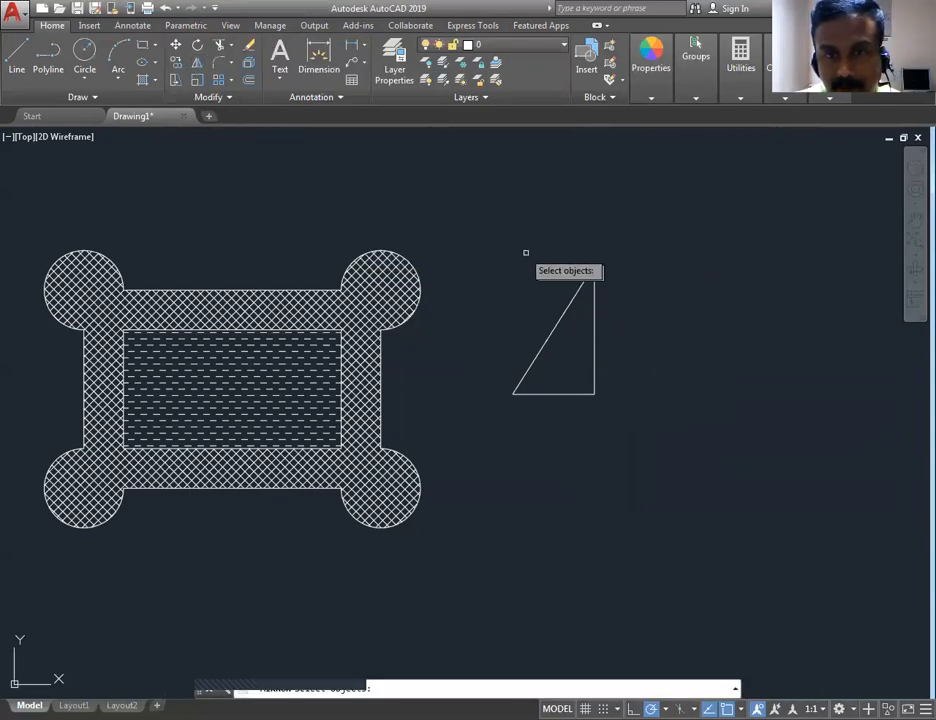
{"action": "left_click", "coordinate": [474, 215]}
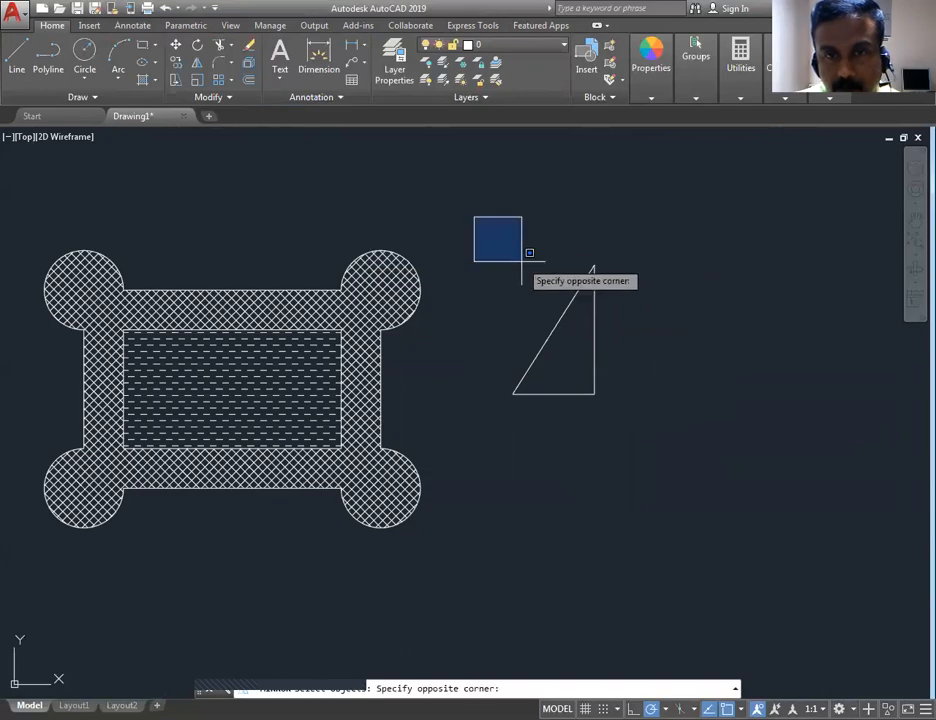
{"action": "left_click", "coordinate": [631, 453]}
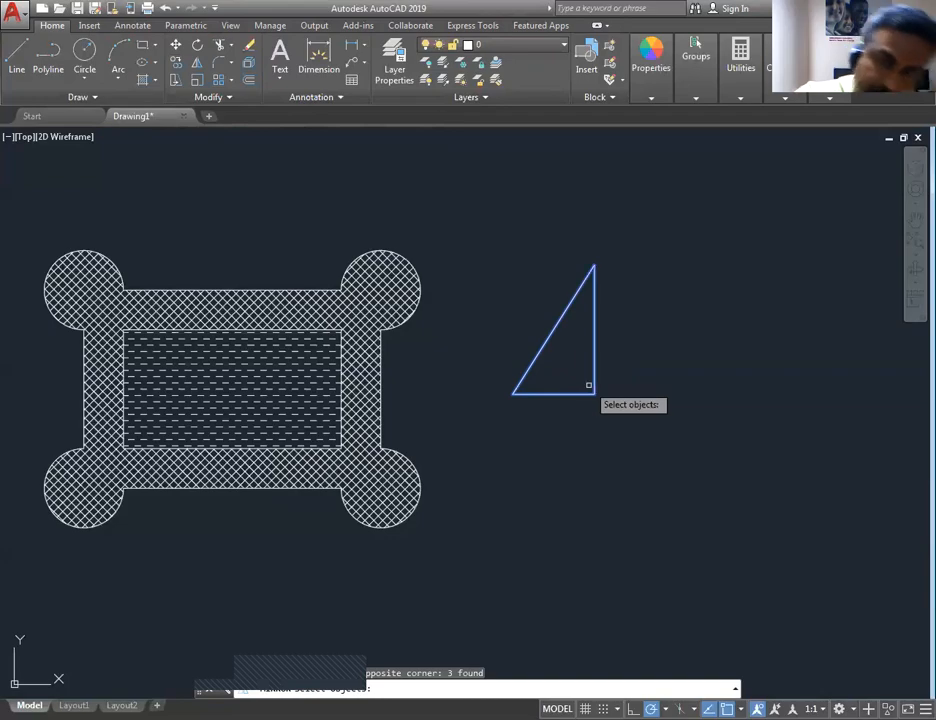
{"action": "key", "text": "Return"}
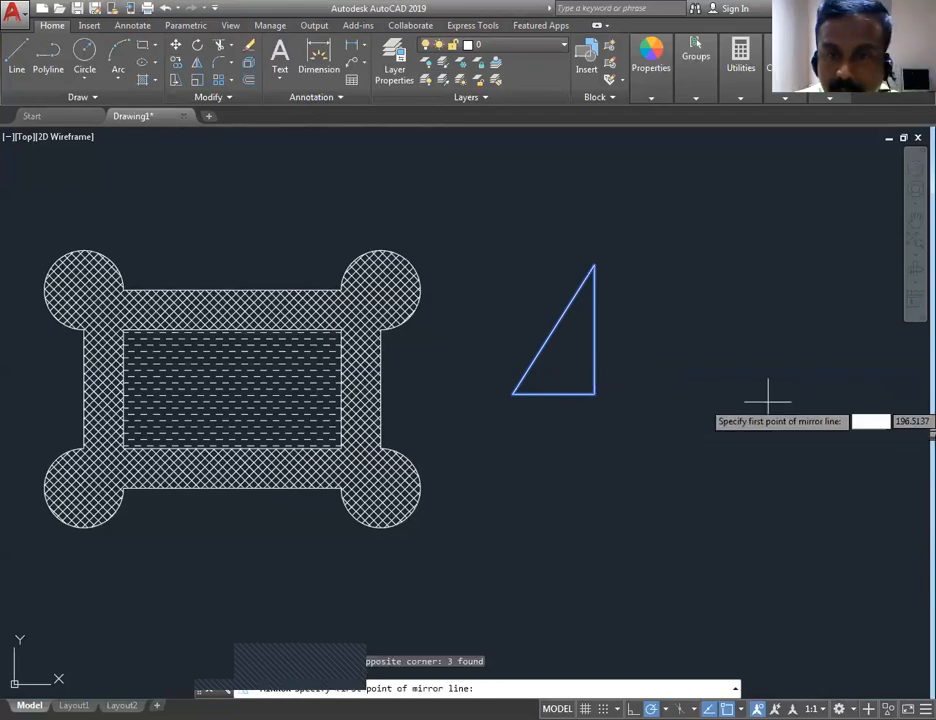
{"action": "left_click", "coordinate": [594, 393]}
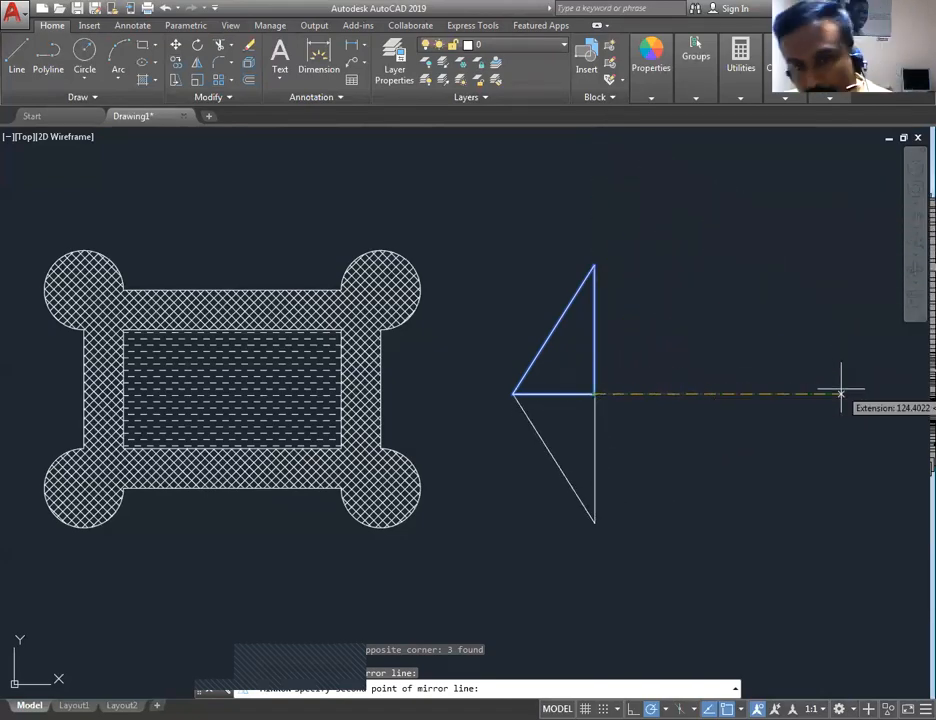
{"action": "left_click", "coordinate": [779, 393]}
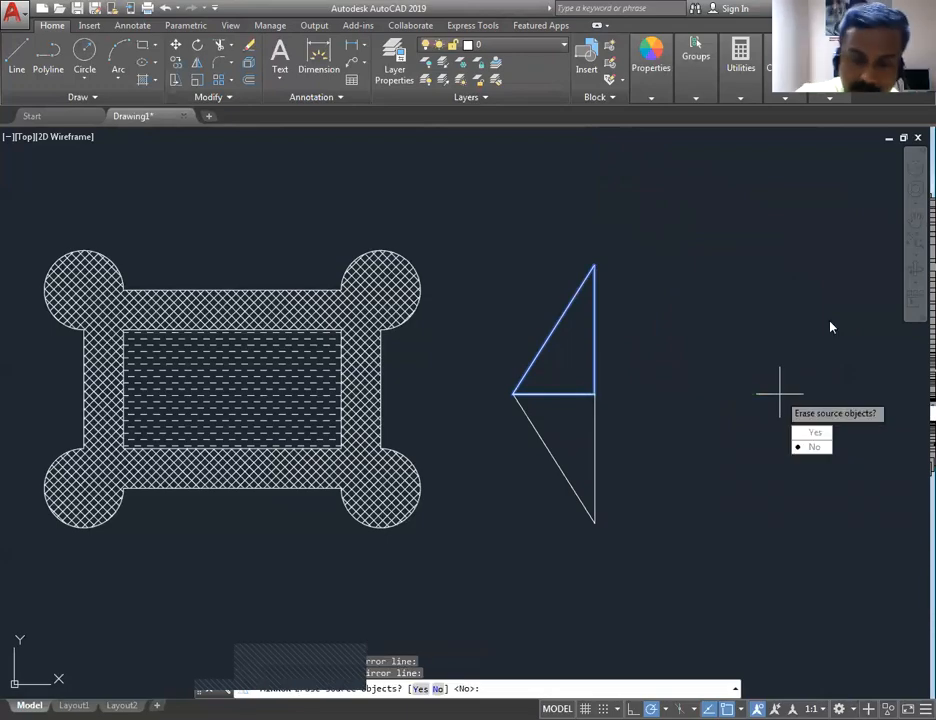
{"action": "key", "text": "Return"}
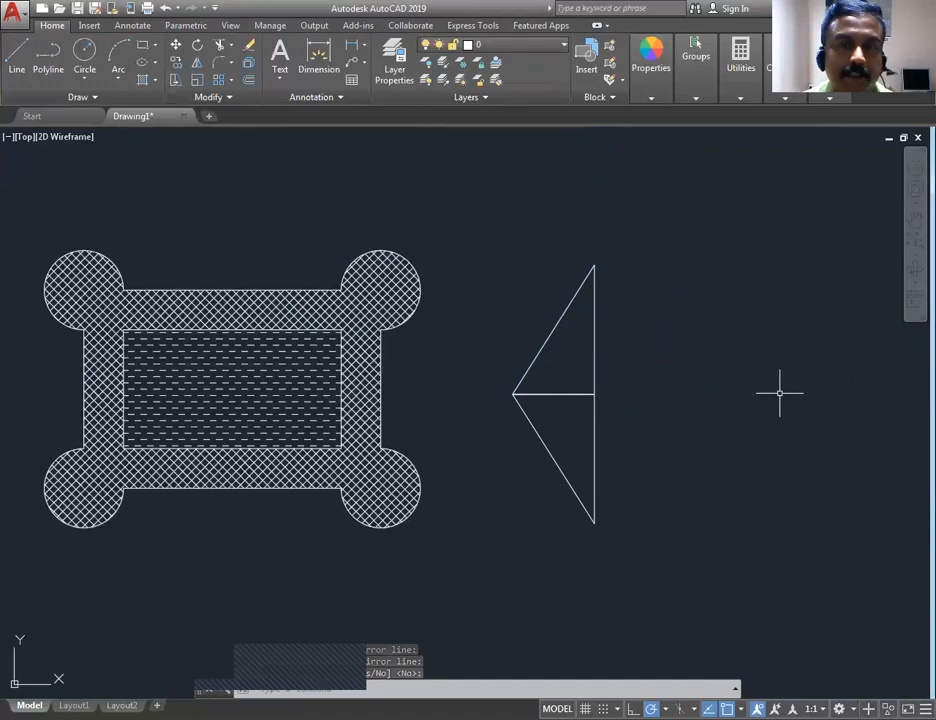
{"action": "left_click", "coordinate": [198, 63]}
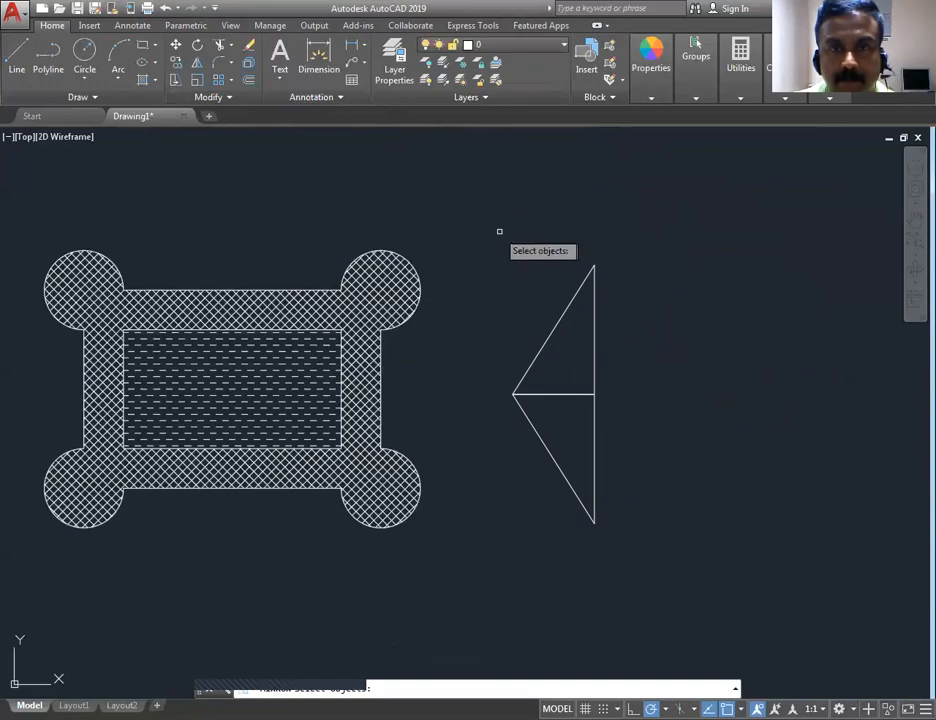
{"action": "left_click", "coordinate": [461, 203]}
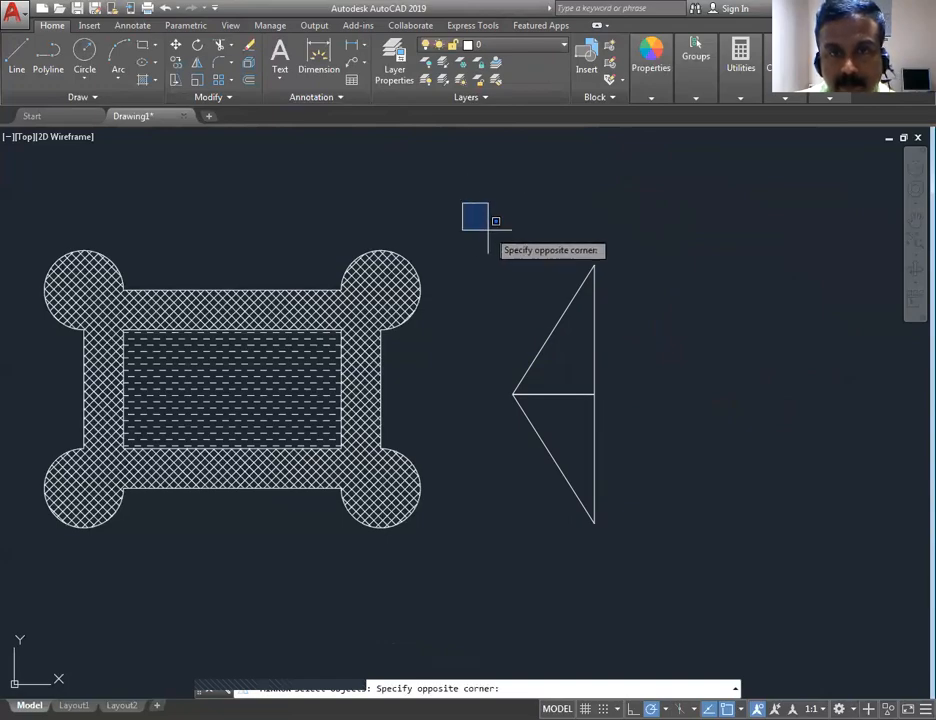
{"action": "left_click", "coordinate": [678, 629]}
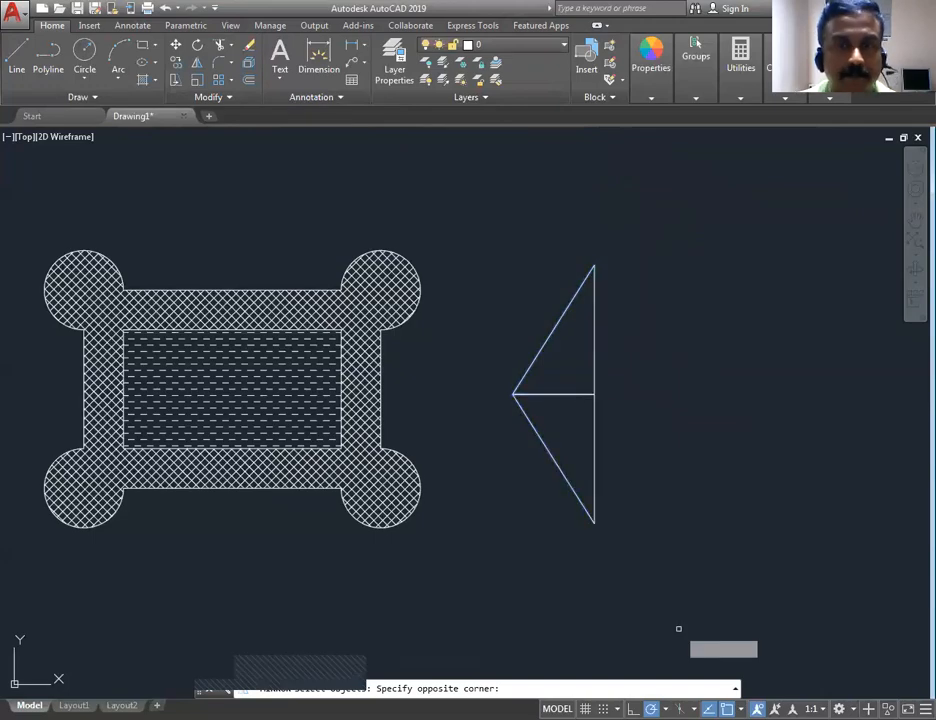
{"action": "left_click", "coordinate": [678, 629]}
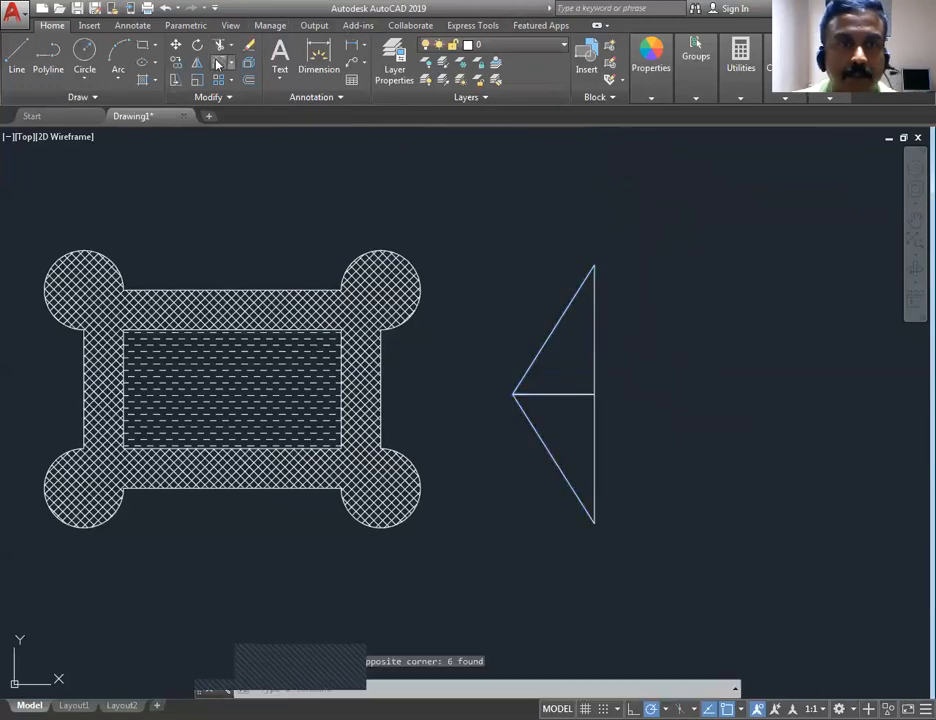
- Mirror both triangles about their shared vertical edge to form a diamond, keeping the source objects
{"action": "left_click", "coordinate": [457, 171]}
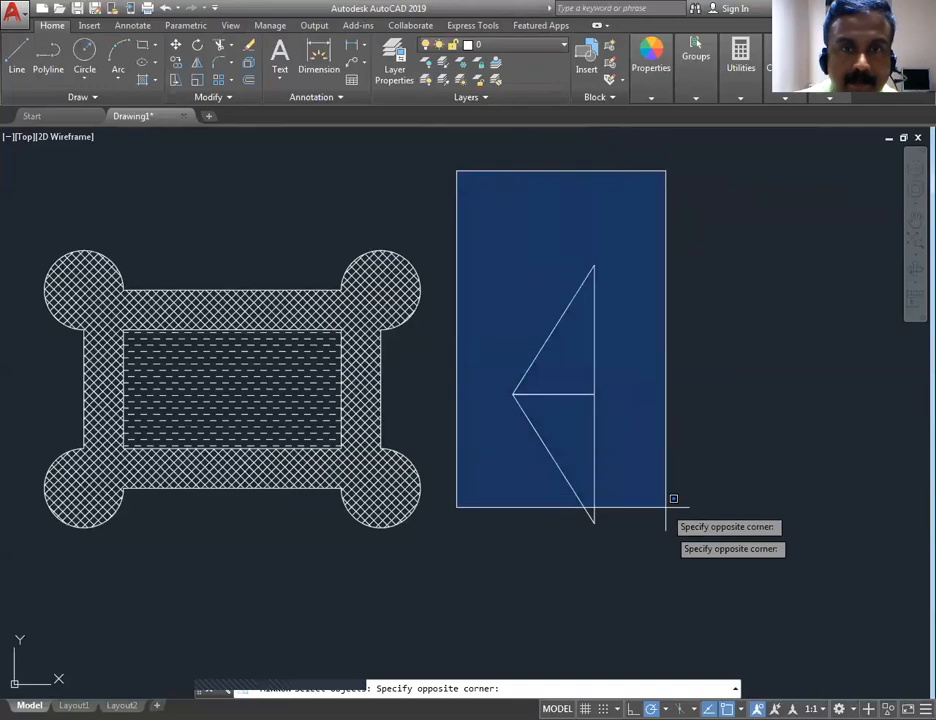
{"action": "left_click", "coordinate": [676, 600]}
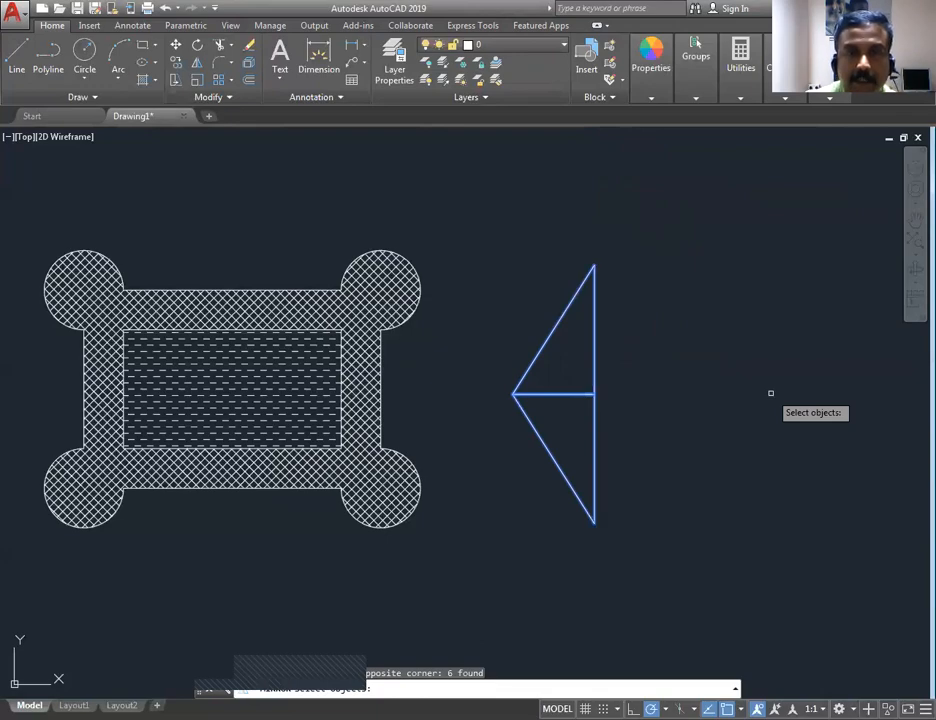
{"action": "key", "text": "Return"}
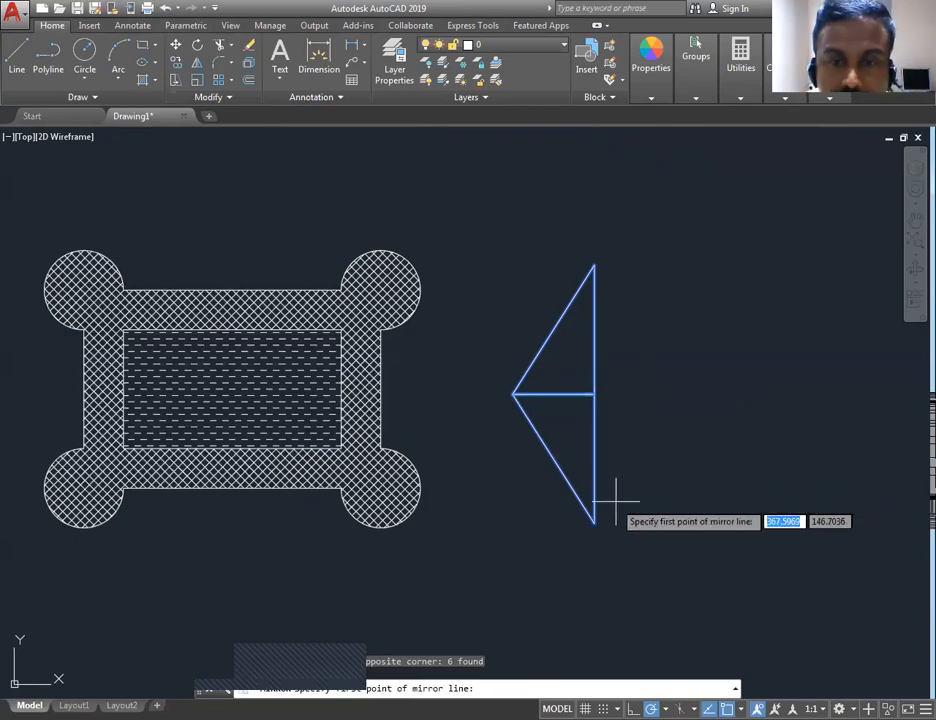
{"action": "left_click", "coordinate": [594, 522]}
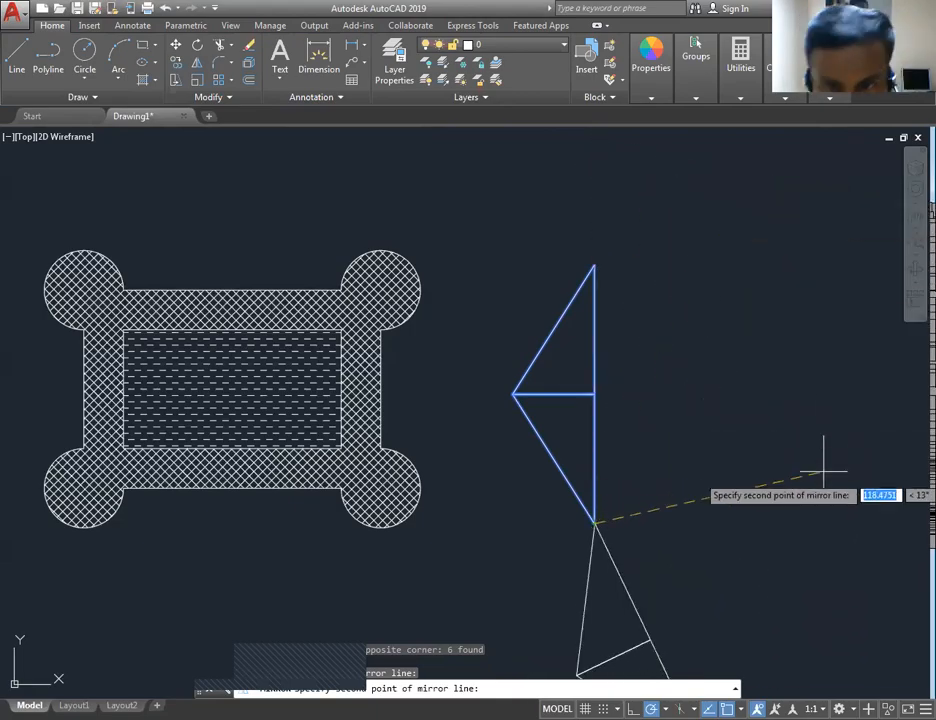
{"action": "left_click", "coordinate": [594, 155]}
{"action": "left_click", "coordinate": [747, 91]}
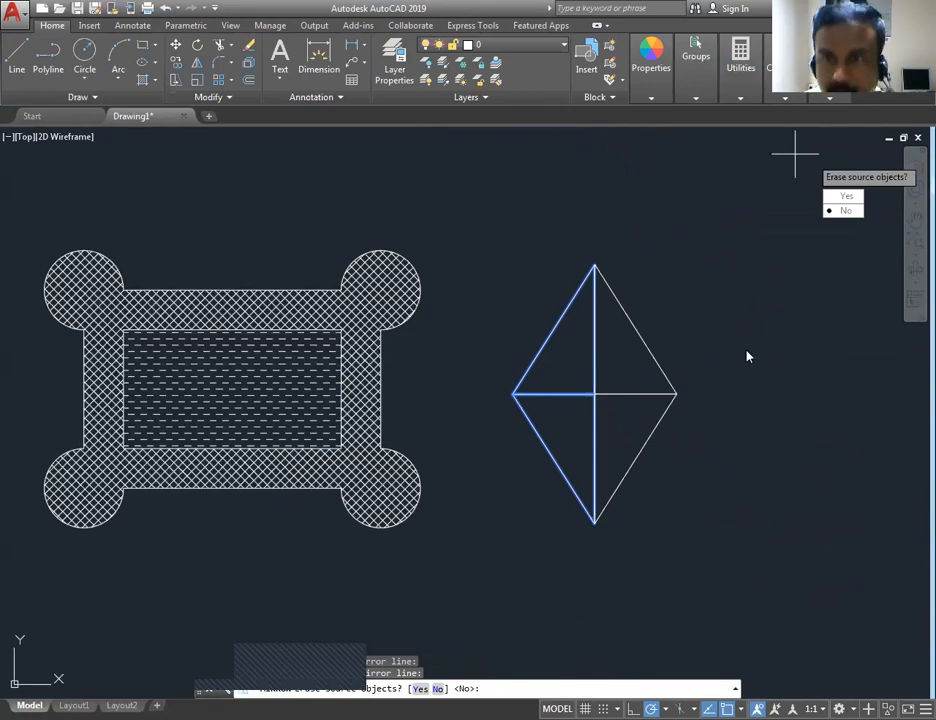
{"action": "key", "text": "Return"}
- Delete the whole diamond made of mirrored triangles
{"action": "left_click", "coordinate": [458, 196]}
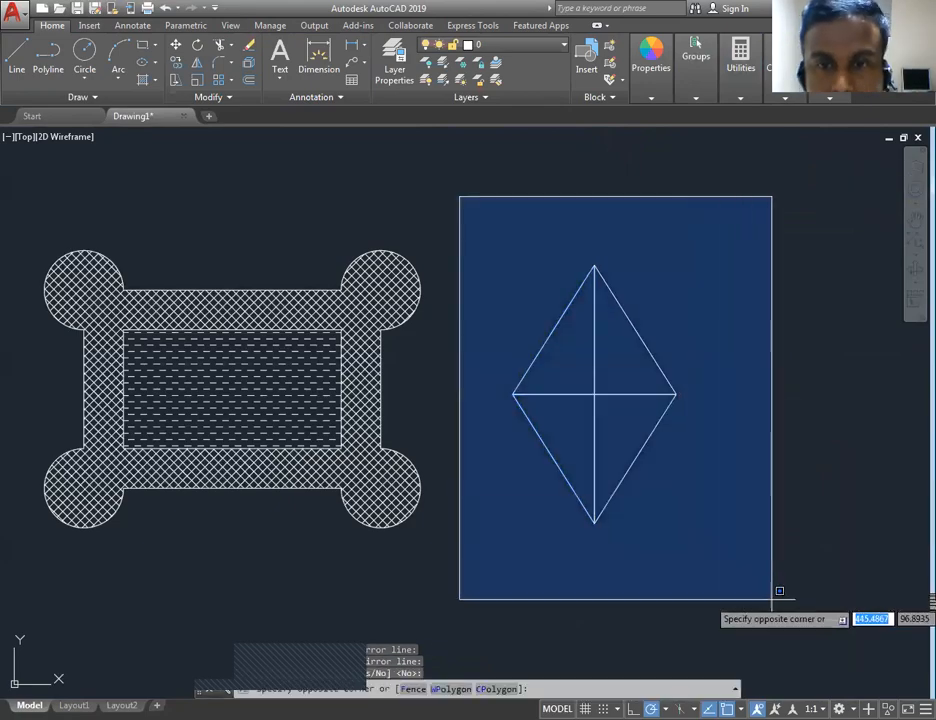
{"action": "left_click", "coordinate": [785, 597]}
{"action": "key", "text": "Delete"}
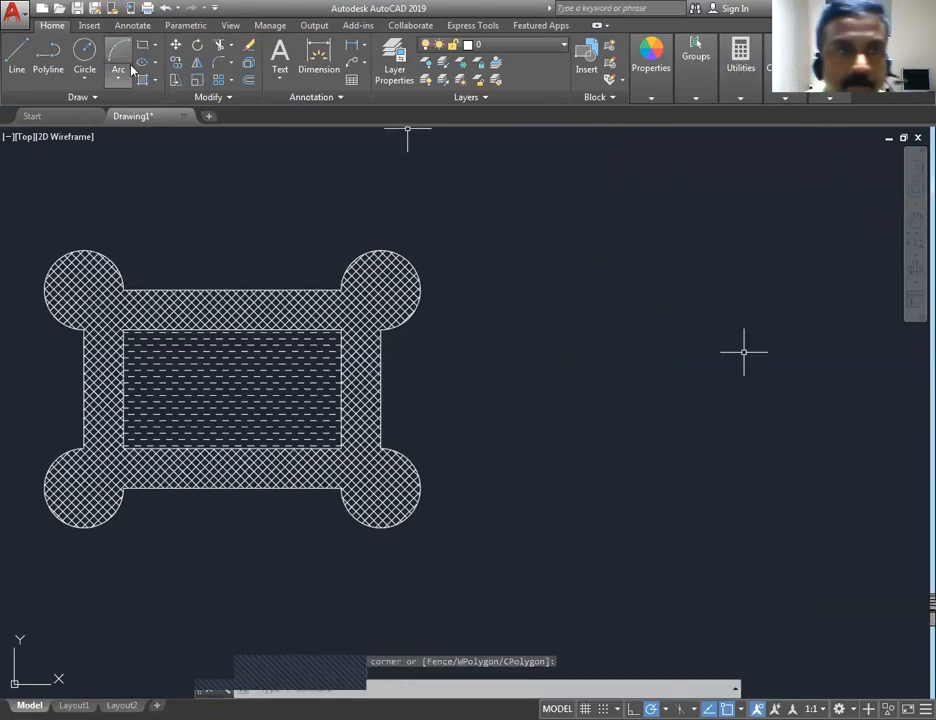
- Draw a new right triangle from three lines beside the hatched figure, with a horizontal base and a vertical edge at its right
{"action": "left_click", "coordinate": [16, 55]}
{"action": "left_click", "coordinate": [484, 438]}
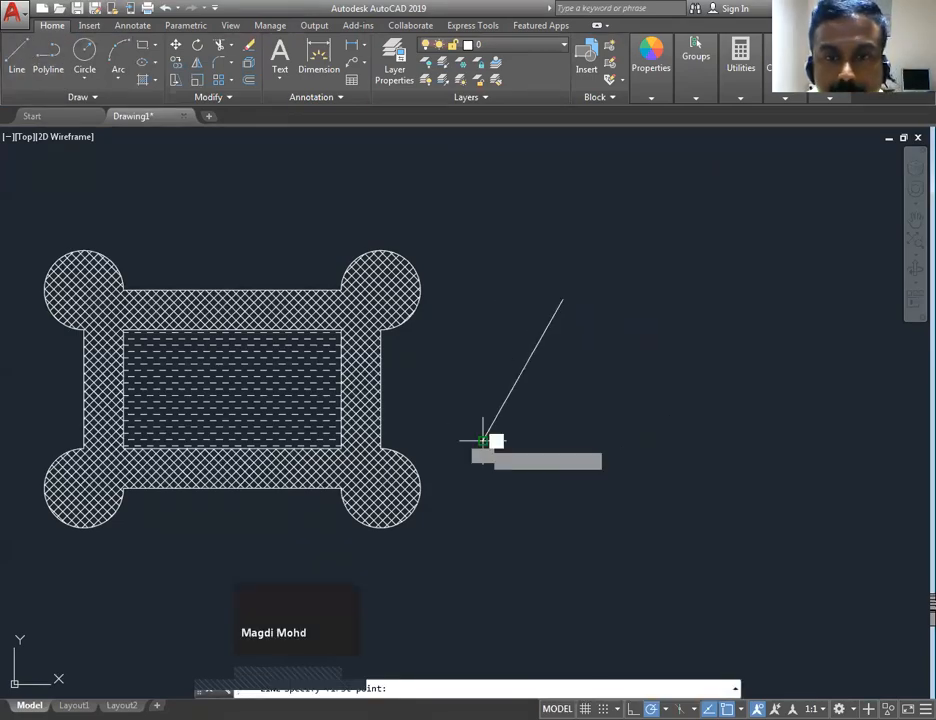
{"action": "left_click", "coordinate": [562, 301]}
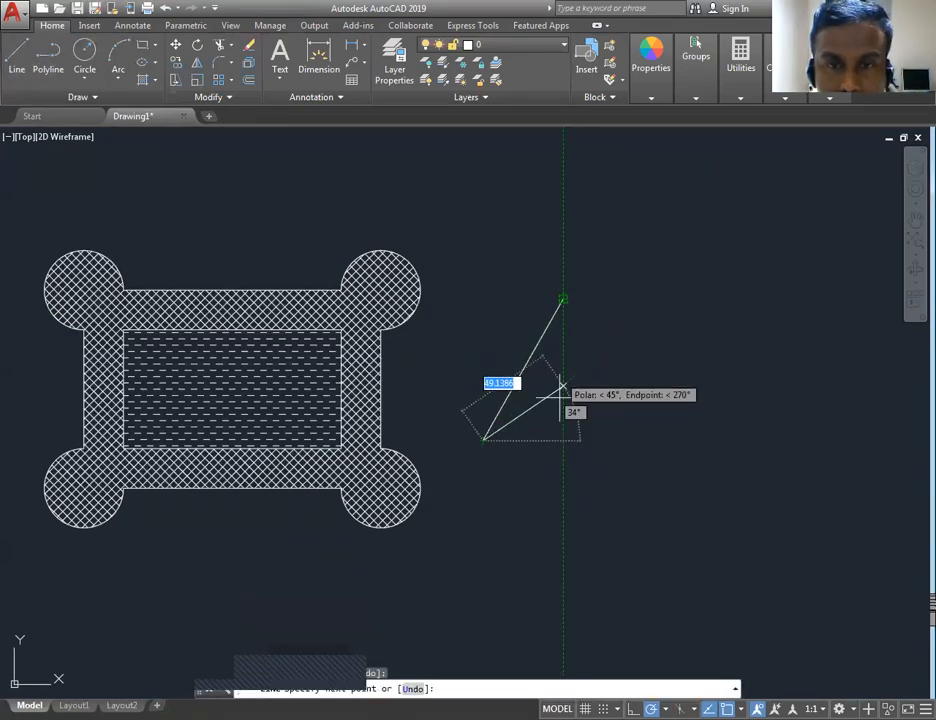
{"action": "left_click", "coordinate": [563, 439]}
{"action": "left_click", "coordinate": [562, 300]}
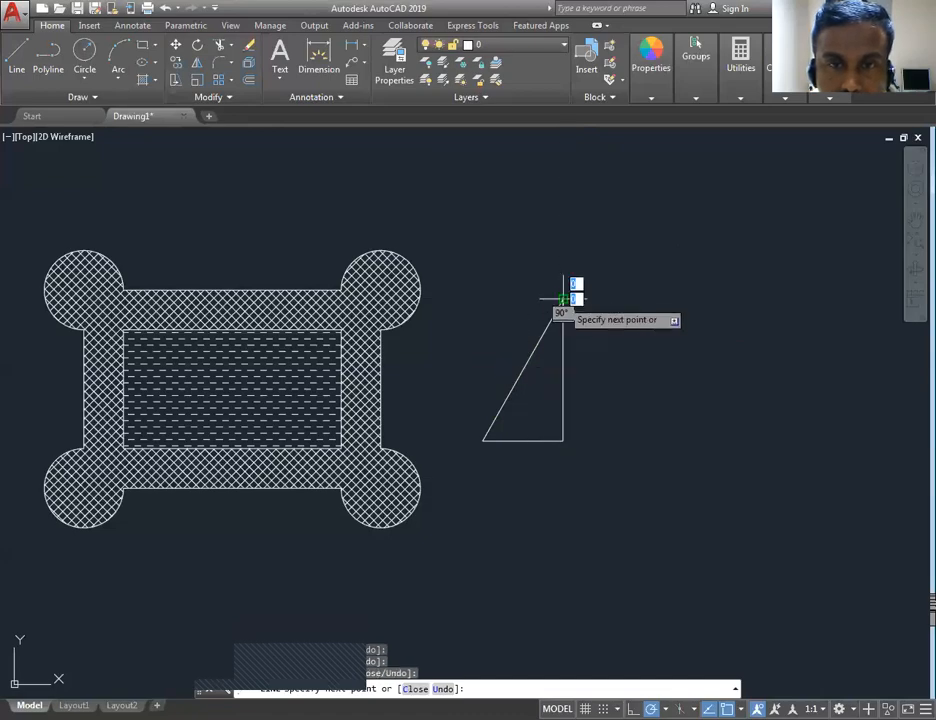
{"action": "key", "text": "Escape"}
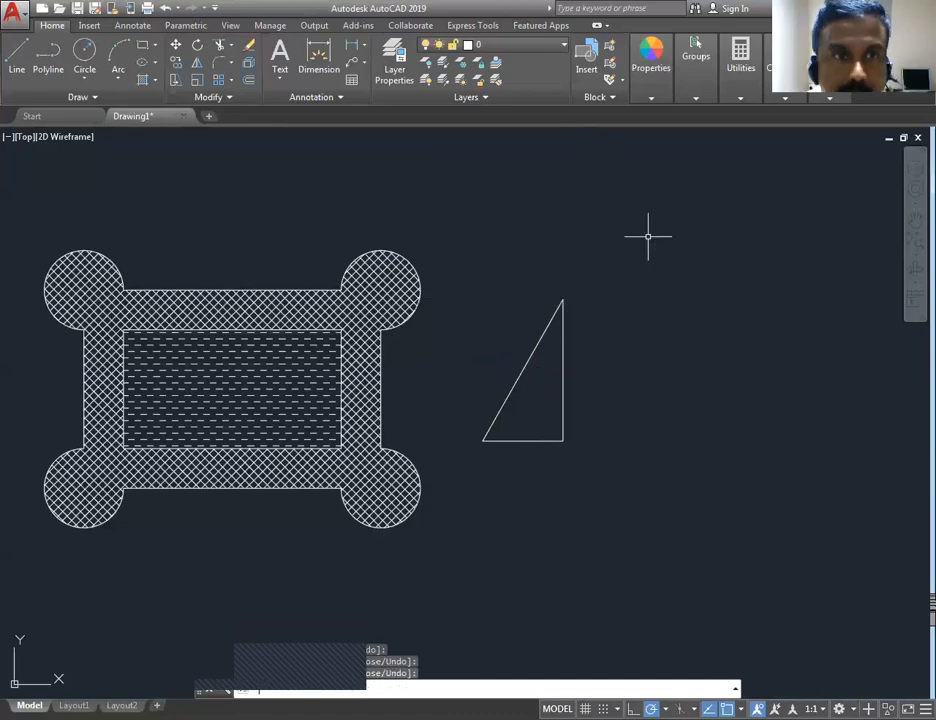
- Mirror the new right triangle downward about its horizontal base, keeping the source objects
{"action": "left_click", "coordinate": [460, 258]}
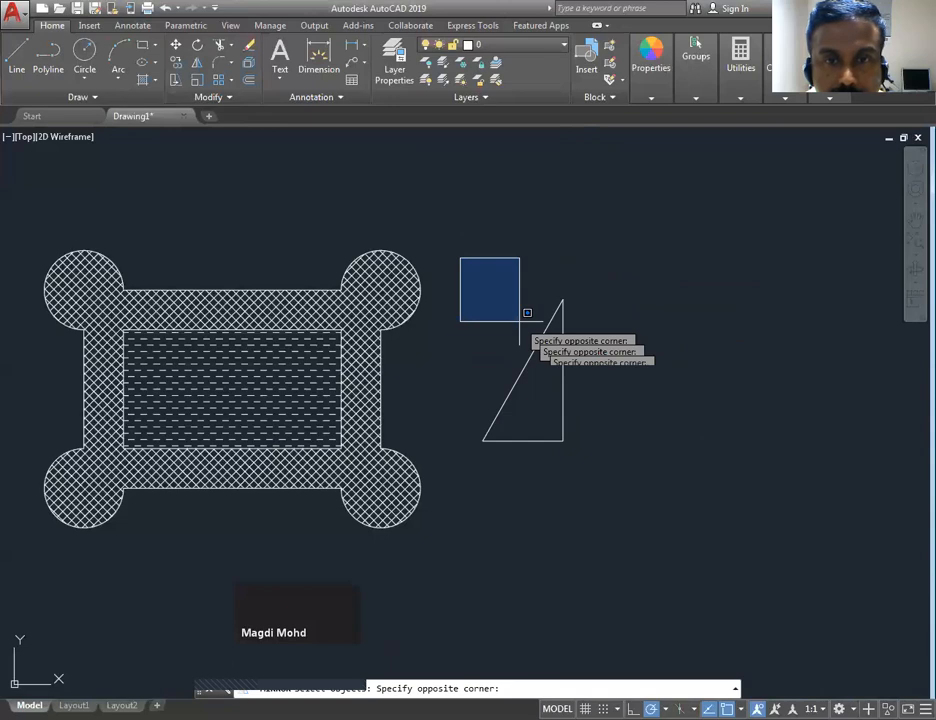
{"action": "left_click", "coordinate": [654, 461]}
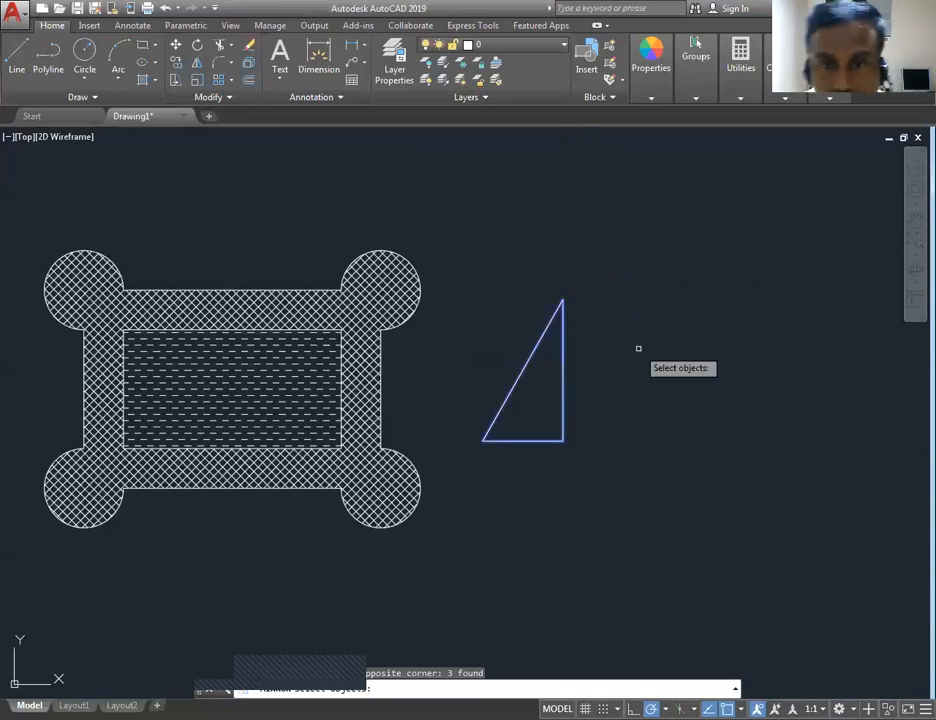
{"action": "key", "text": "Return"}
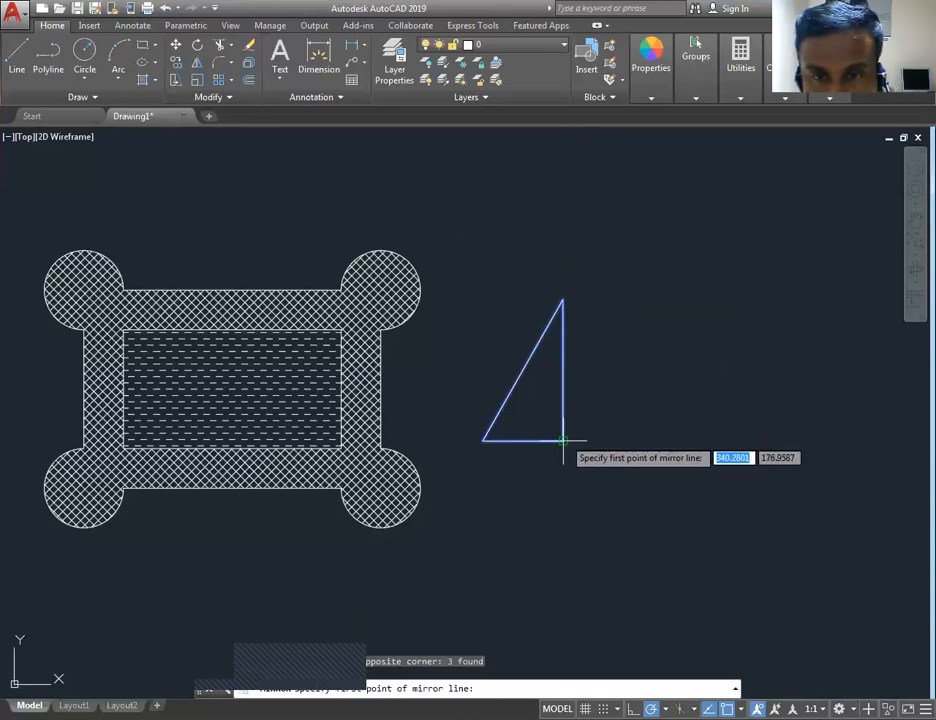
{"action": "left_click", "coordinate": [563, 440]}
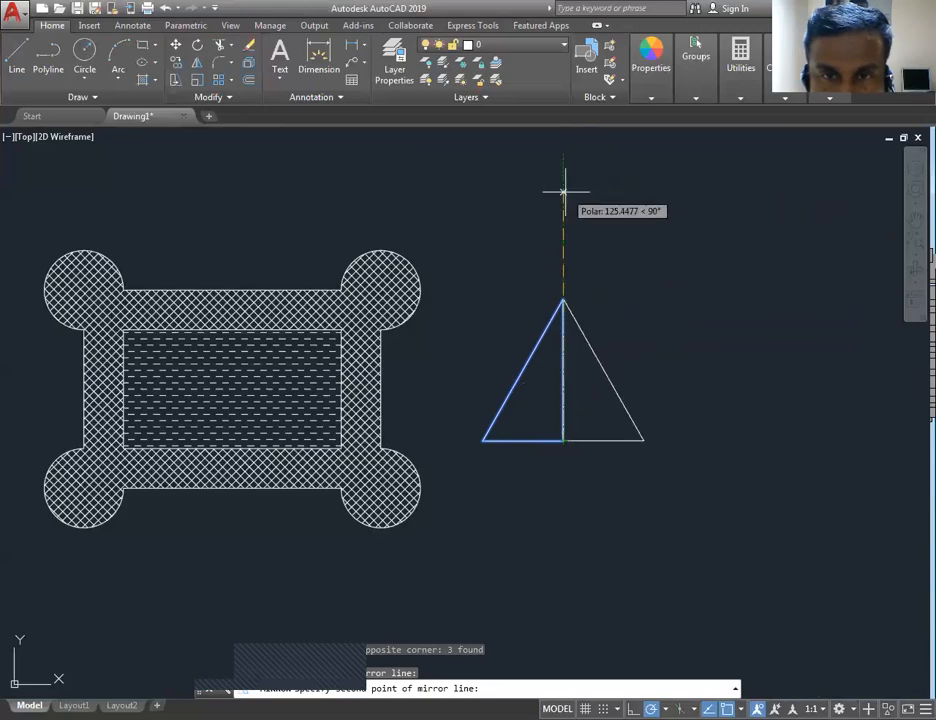
{"action": "left_click", "coordinate": [792, 440]}
{"action": "key", "text": "Return"}
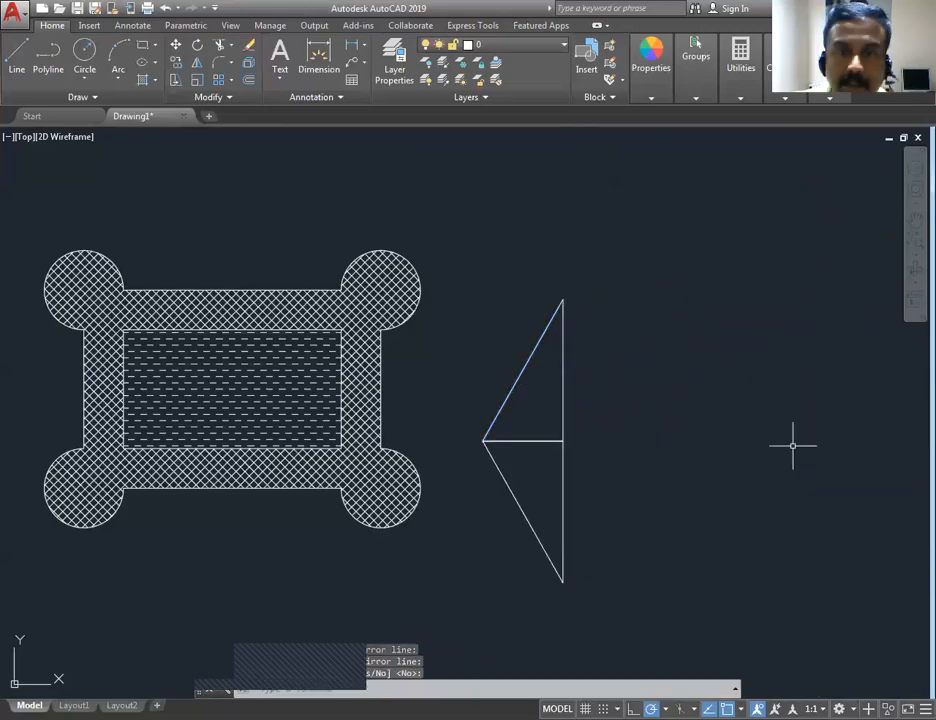
- Mirror the stacked pair of triangles about their shared vertical edge to complete a diamond, keeping the source objects
{"action": "left_click", "coordinate": [195, 65]}
{"action": "left_click", "coordinate": [474, 256]}
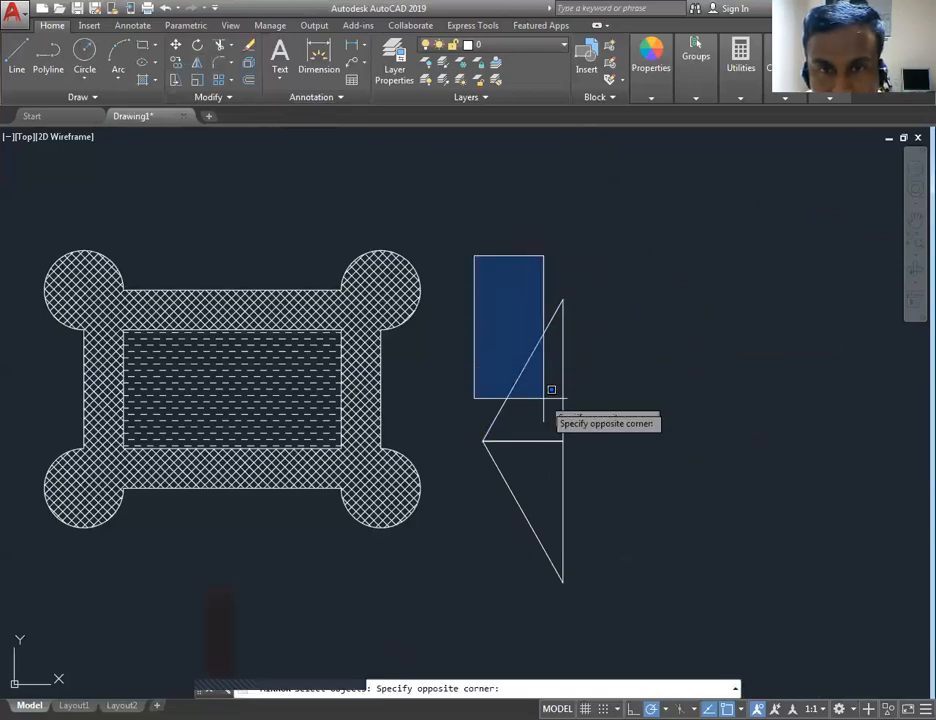
{"action": "left_click", "coordinate": [615, 627]}
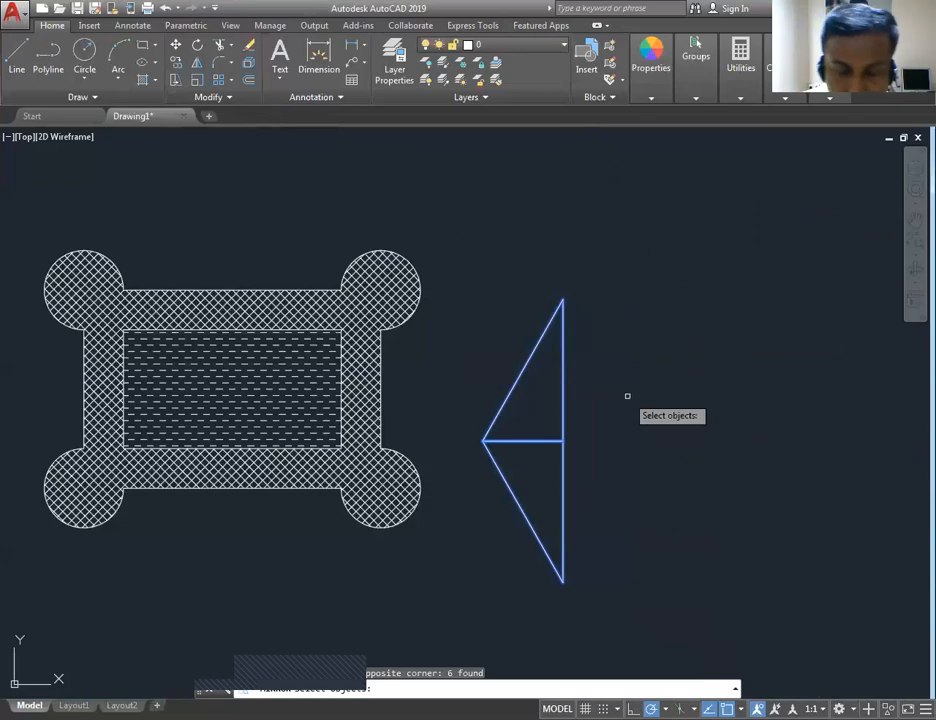
{"action": "key", "text": "Return"}
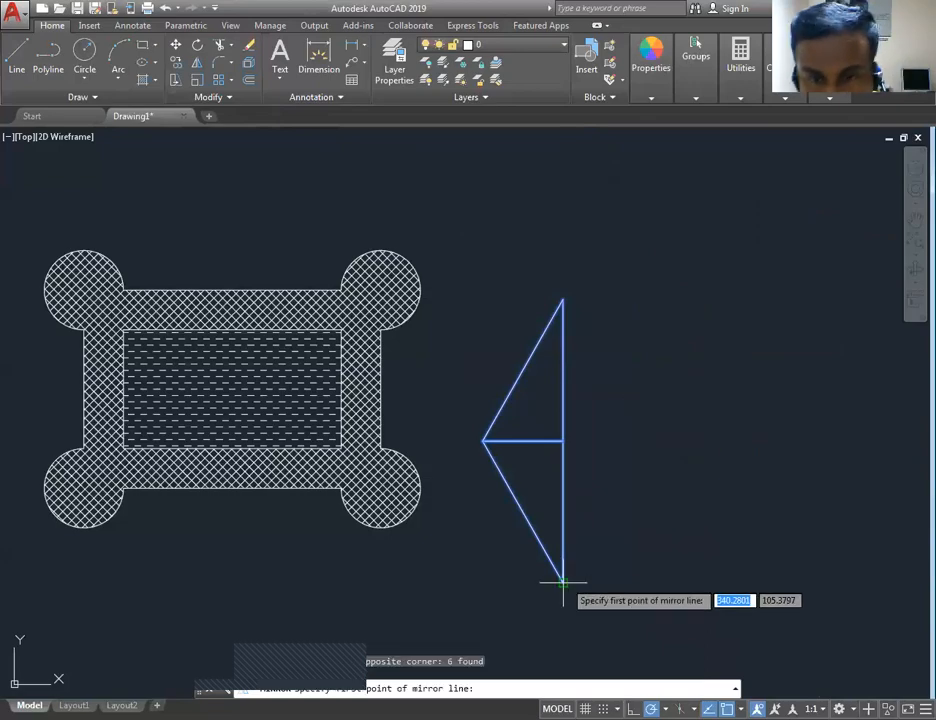
{"action": "left_click", "coordinate": [563, 581]}
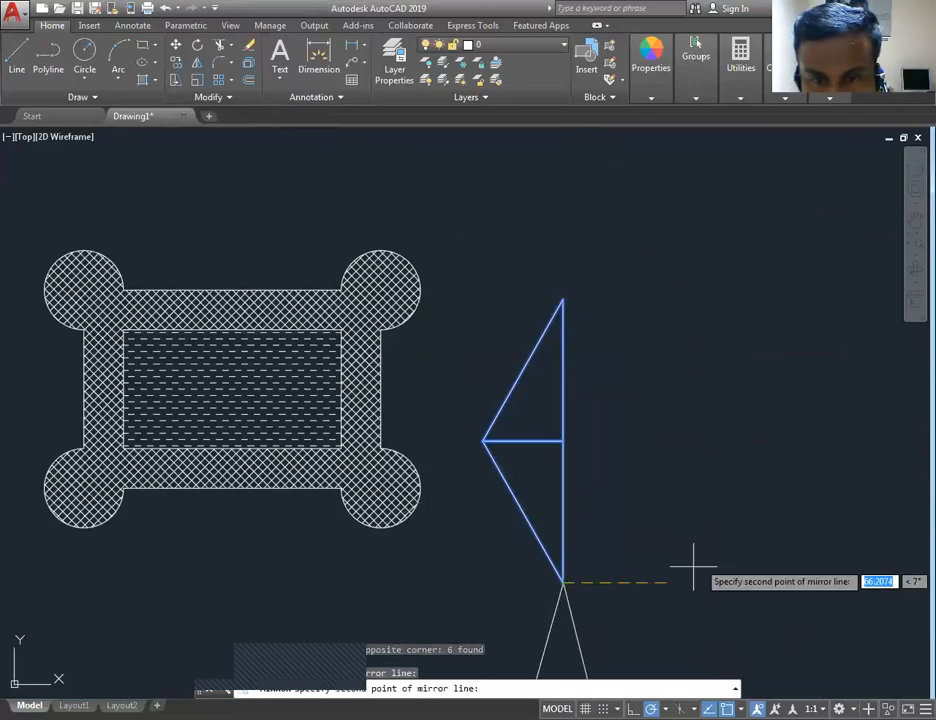
{"action": "left_click", "coordinate": [563, 176]}
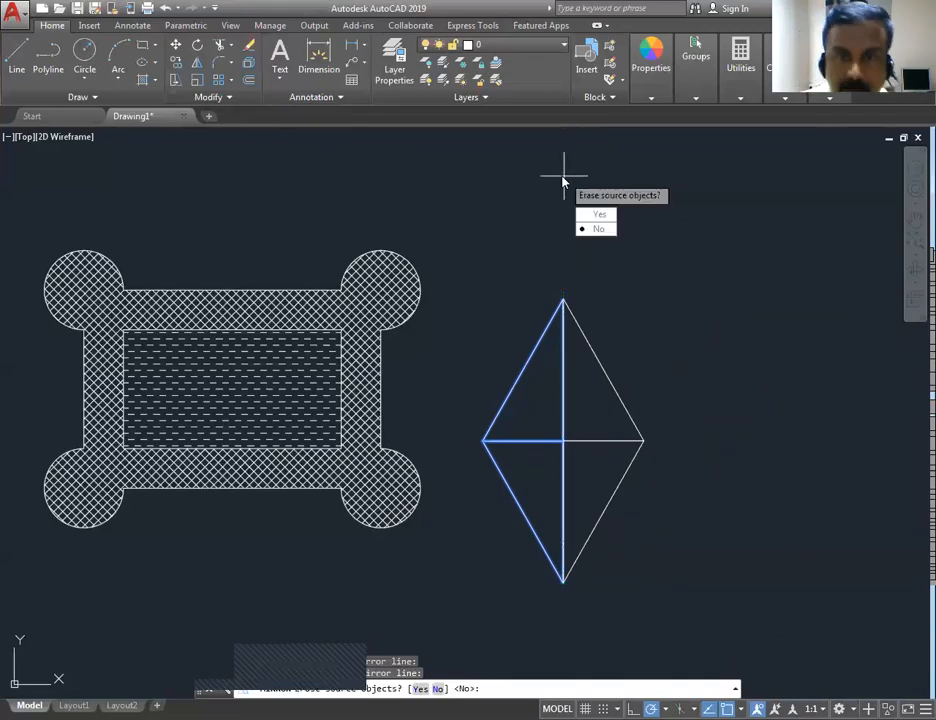
{"action": "key", "text": "Return"}
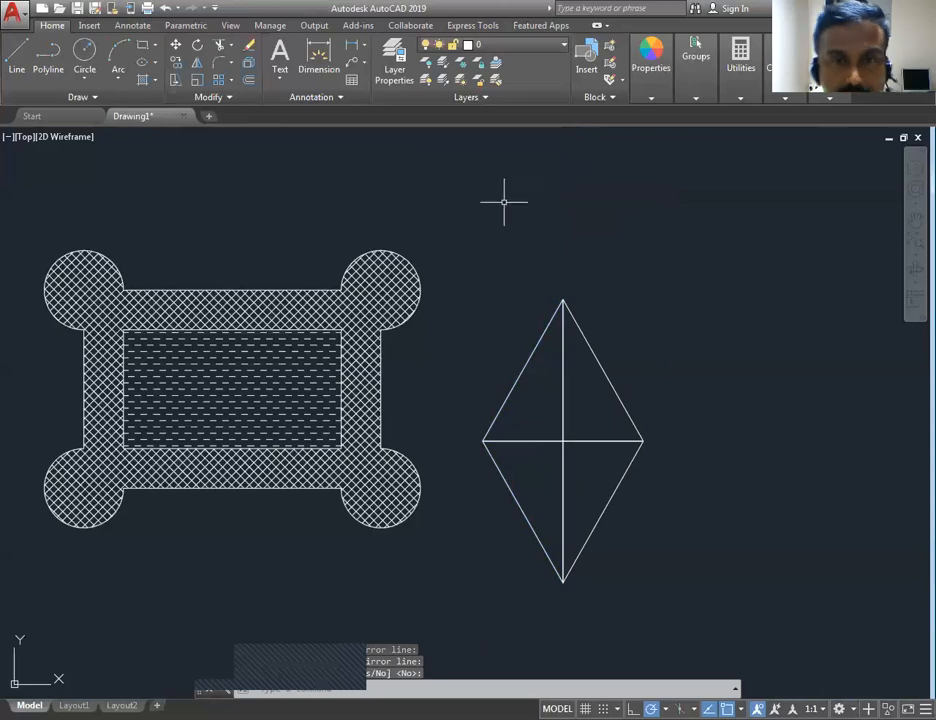
- Delete all the lines of the diamond beside the hatched figure
{"action": "left_click", "coordinate": [458, 223]}
{"action": "left_click", "coordinate": [692, 539]}
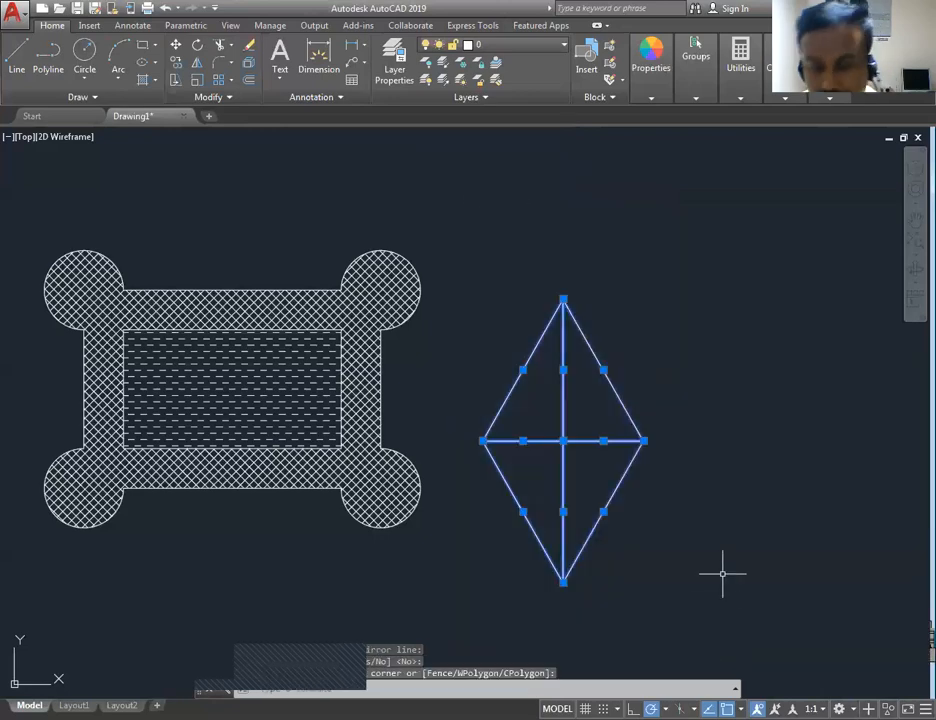
{"action": "key", "text": "Delete"}
- Draw a tall, narrow rectangle in the empty space to the right of the hatched figure, extending above and below it
{"action": "scroll", "coordinate": [547, 389], "scroll_direction": "down", "scroll_amount": 2}
{"action": "mouse_move", "coordinate": [547, 389]}
{"action": "middle_mouse_down"}
{"action": "mouse_move", "coordinate": [441, 382]}
{"action": "mouse_move", "coordinate": [560, 390]}
{"action": "mouse_move", "coordinate": [524, 397]}
{"action": "middle_mouse_up"}
{"action": "scroll", "coordinate": [414, 390], "scroll_direction": "up", "scroll_amount": 2}
{"action": "scroll", "coordinate": [515, 391], "scroll_direction": "down", "scroll_amount": 2}
{"action": "mouse_move", "coordinate": [455, 380]}
{"action": "middle_mouse_down"}
{"action": "mouse_move", "coordinate": [347, 353]}
{"action": "mouse_move", "coordinate": [347, 373]}
{"action": "middle_mouse_up"}
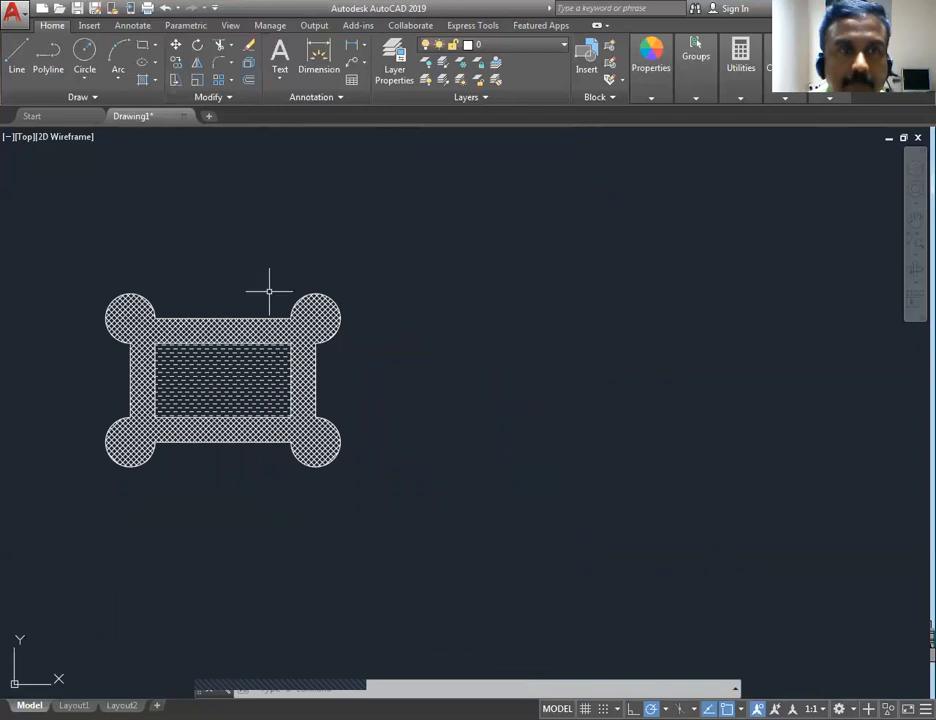
{"action": "left_click", "coordinate": [143, 49]}
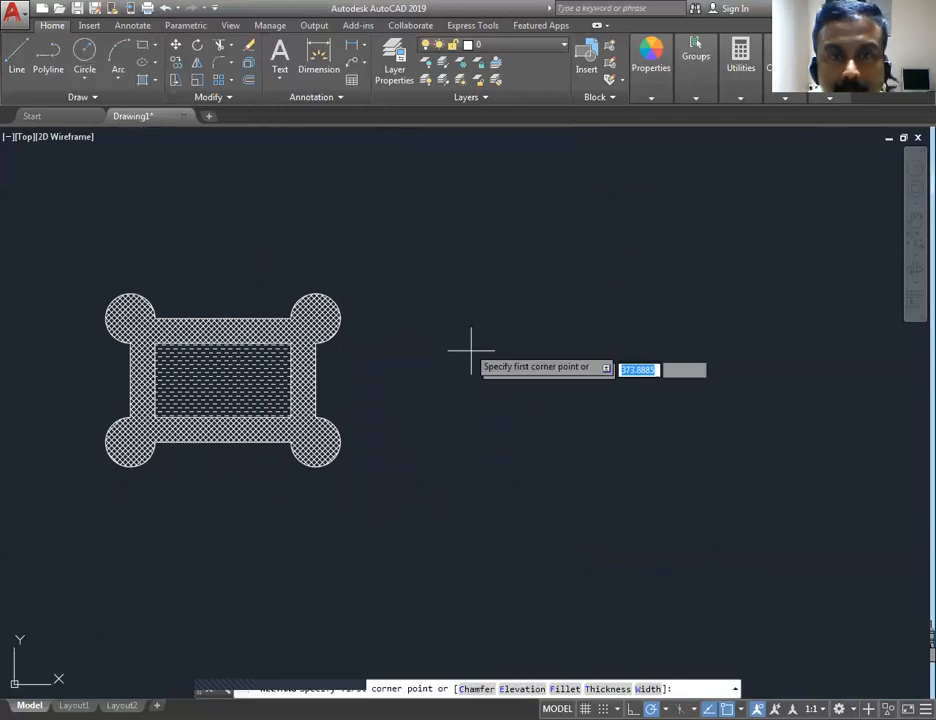
{"action": "left_click", "coordinate": [434, 239]}
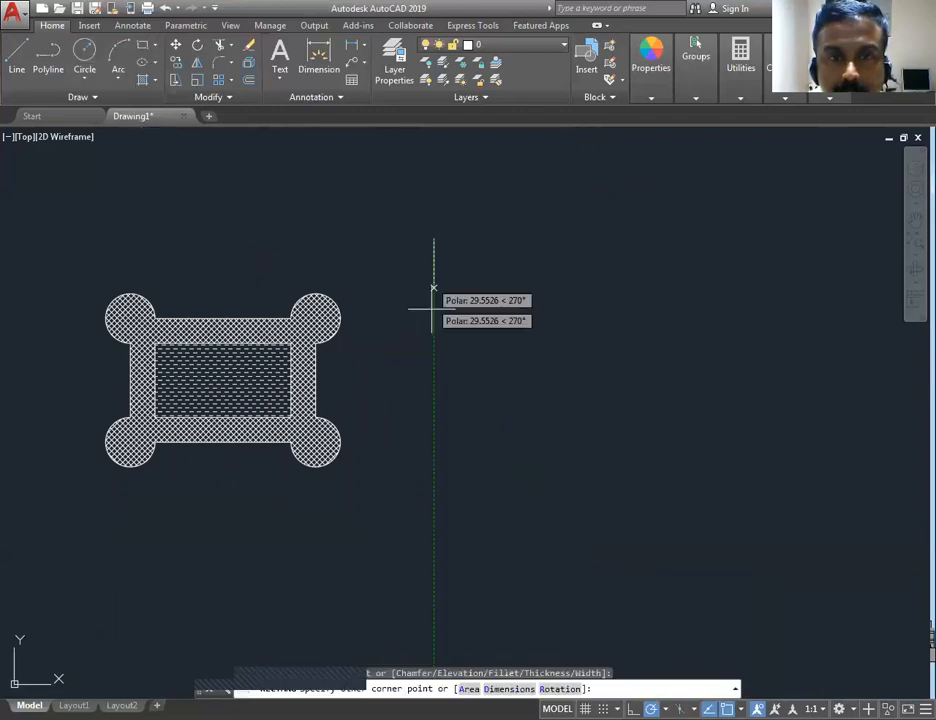
{"action": "left_click", "coordinate": [445, 519]}
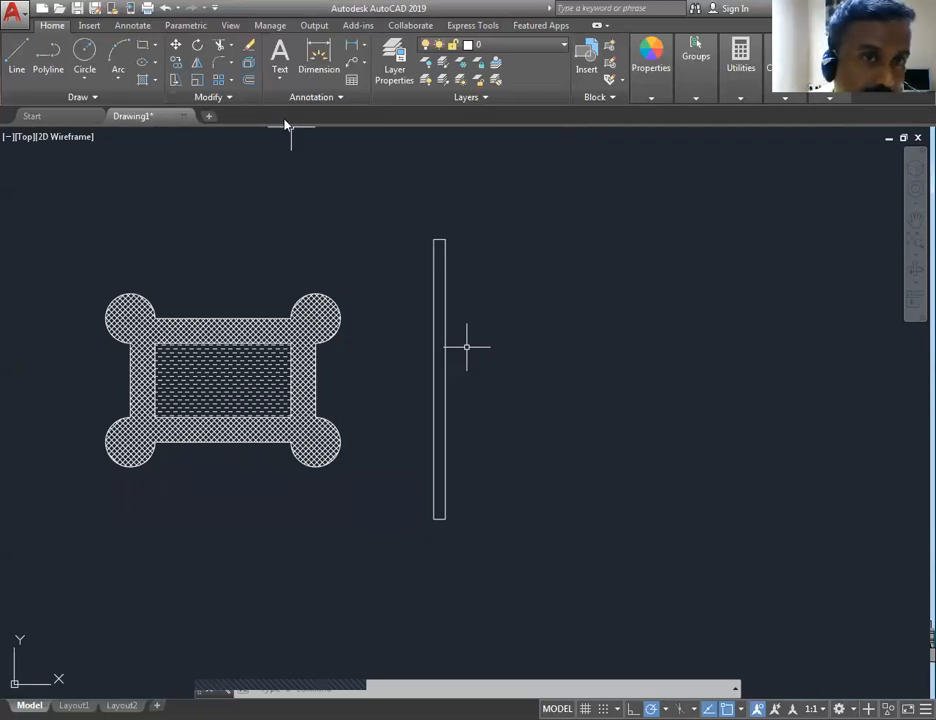
- Try mirroring the hatched figure about a vertical line through the narrow rectangle's top-edge midpoint, keeping the source, and undo the mirror
{"action": "left_click", "coordinate": [197, 64]}
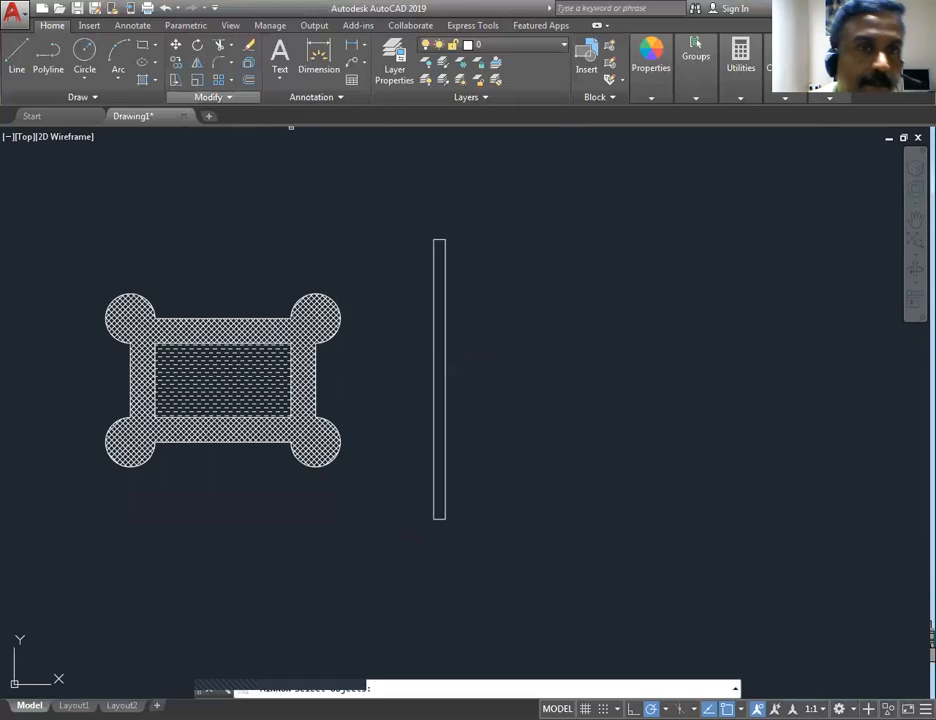
{"action": "left_click", "coordinate": [41, 237]}
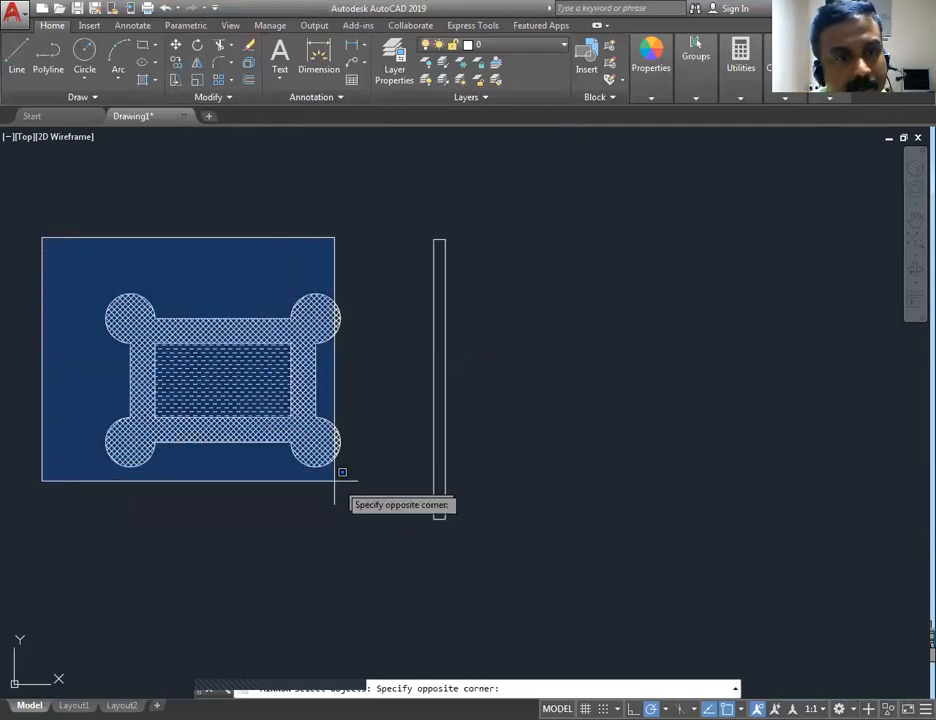
{"action": "left_click", "coordinate": [385, 517]}
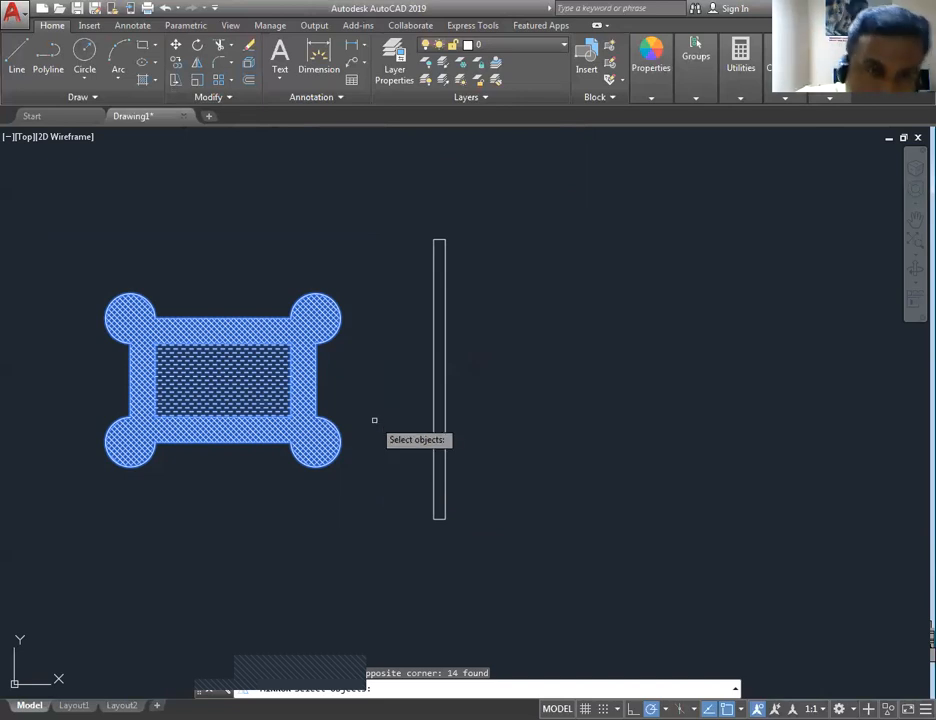
{"action": "key", "text": "Return"}
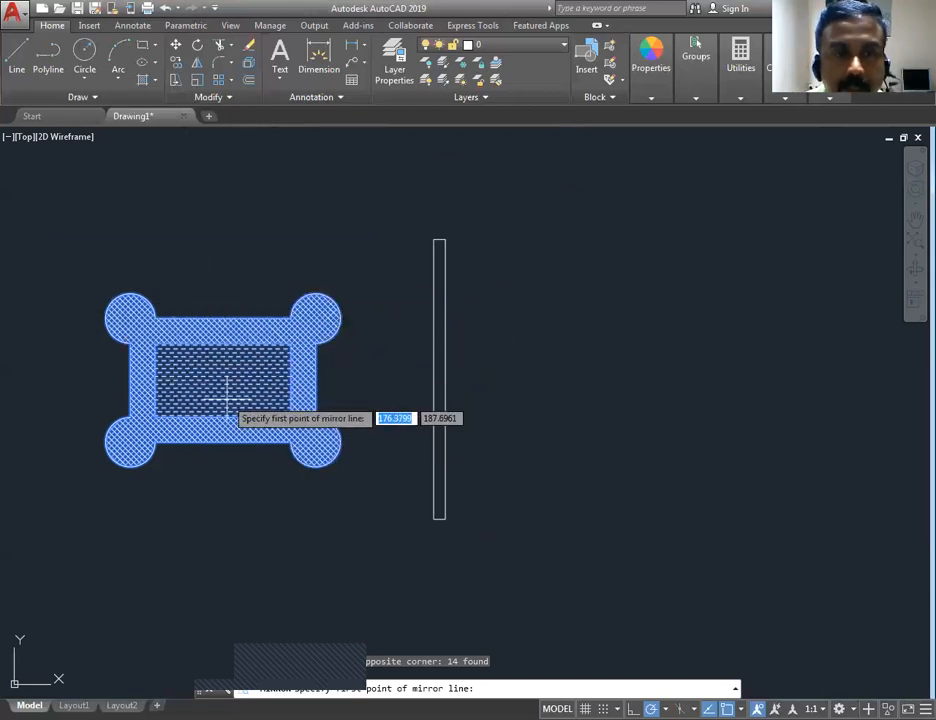
{"action": "left_click", "coordinate": [439, 240]}
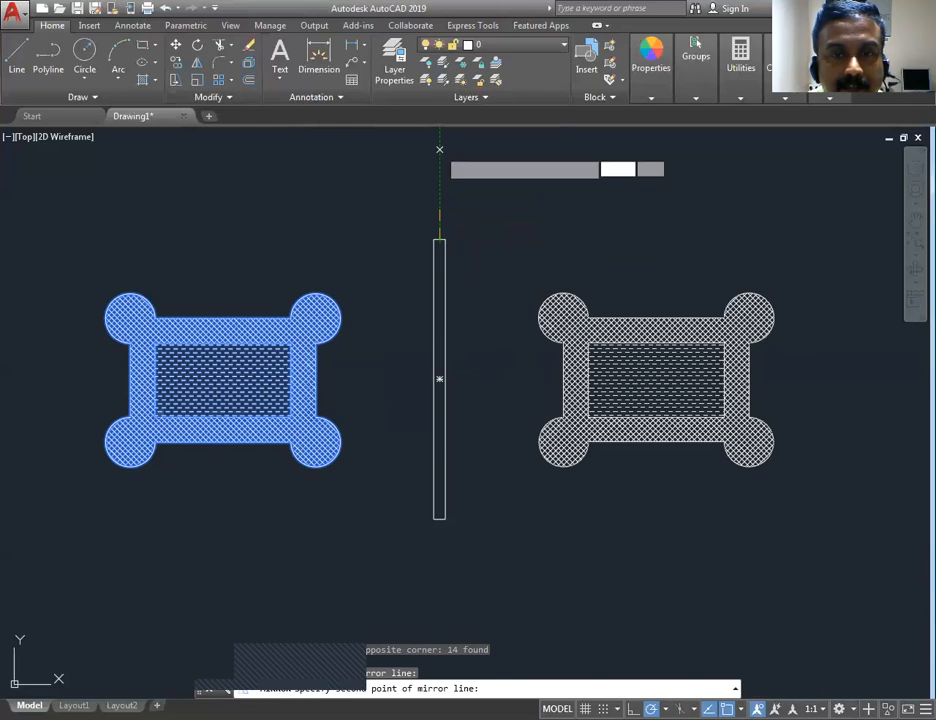
{"action": "left_click", "coordinate": [439, 149]}
{"action": "key", "text": "Return"}
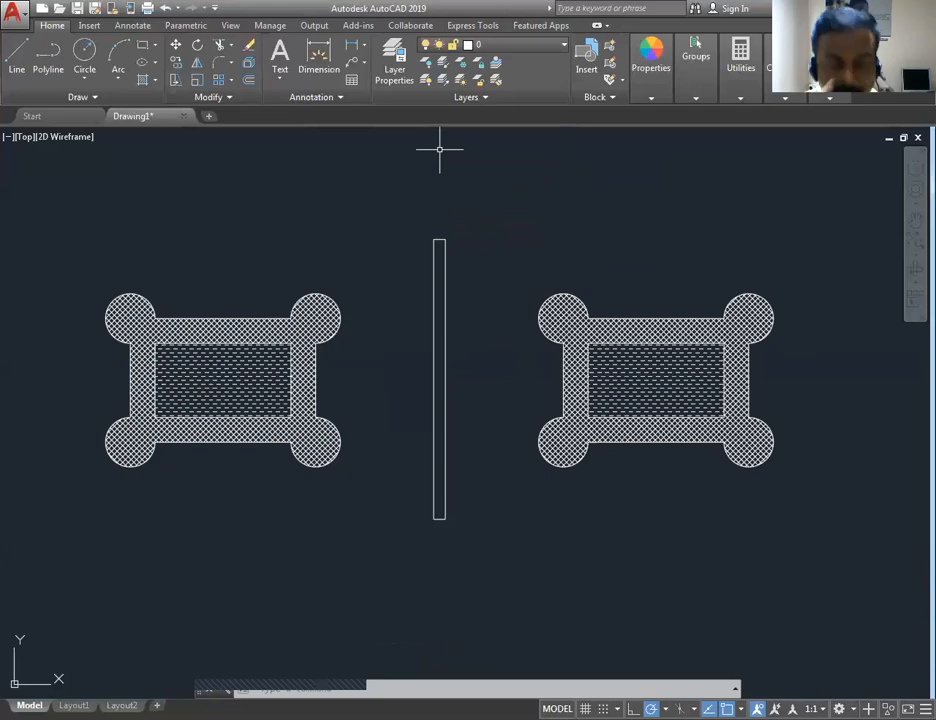
{"action": "key", "text": "ctrl+z"}
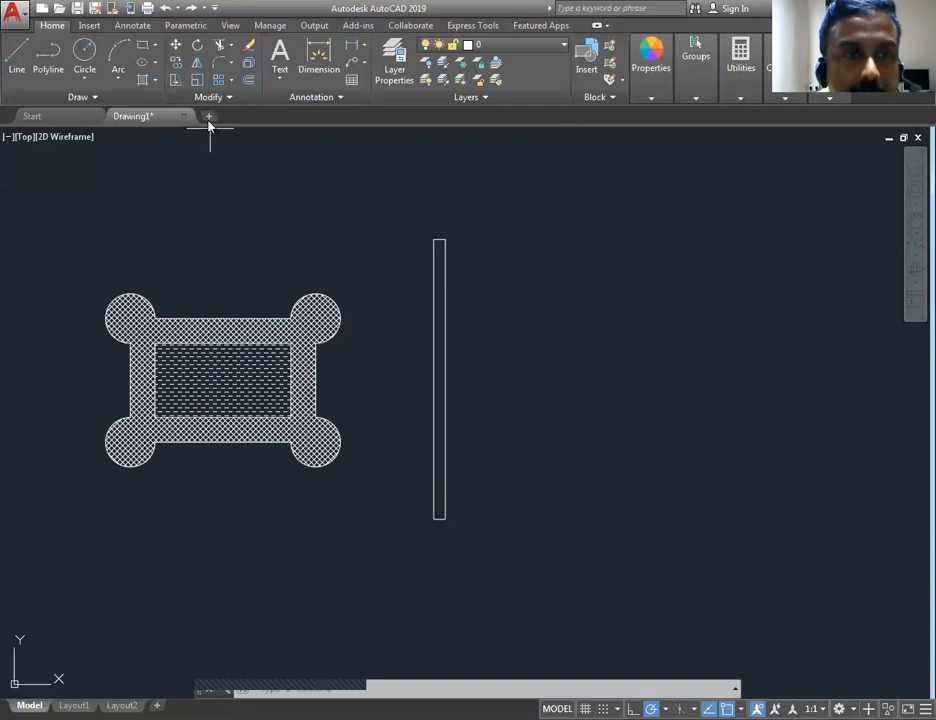
- Mirror the whole hatched figure across the narrow rectangle's vertical centreline, starting from its top-edge midpoint and keeping the source objects
{"action": "left_click", "coordinate": [196, 63]}
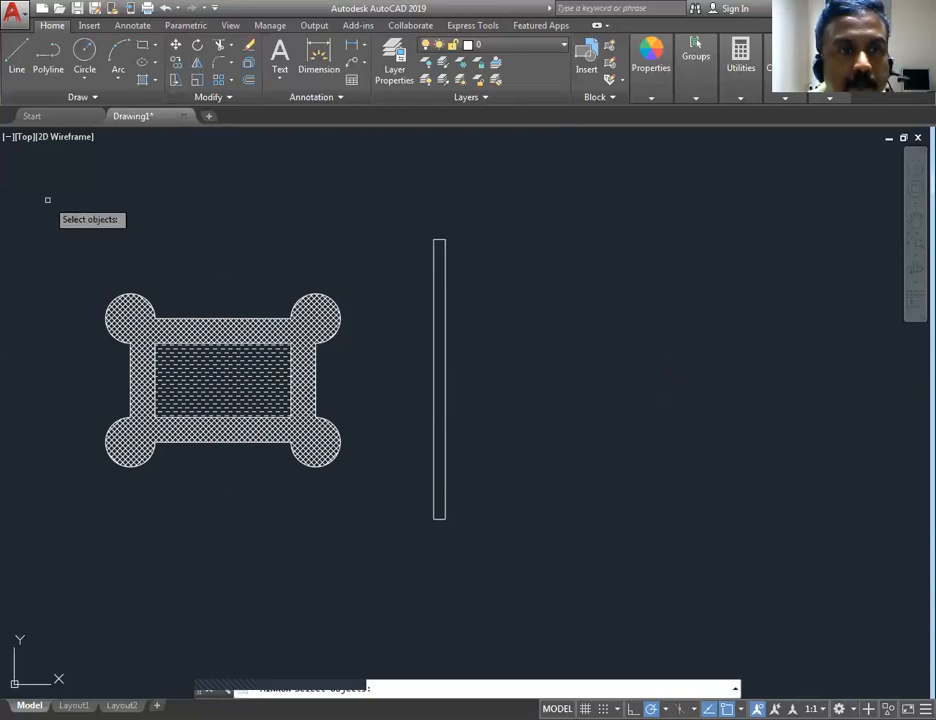
{"action": "left_click", "coordinate": [43, 205]}
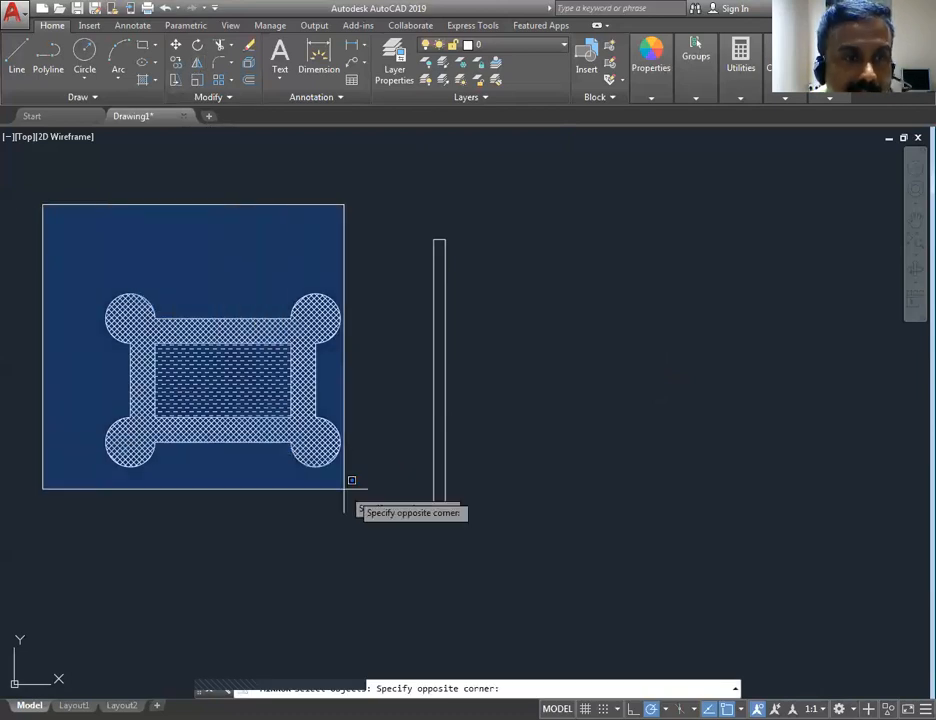
{"action": "left_click", "coordinate": [390, 522]}
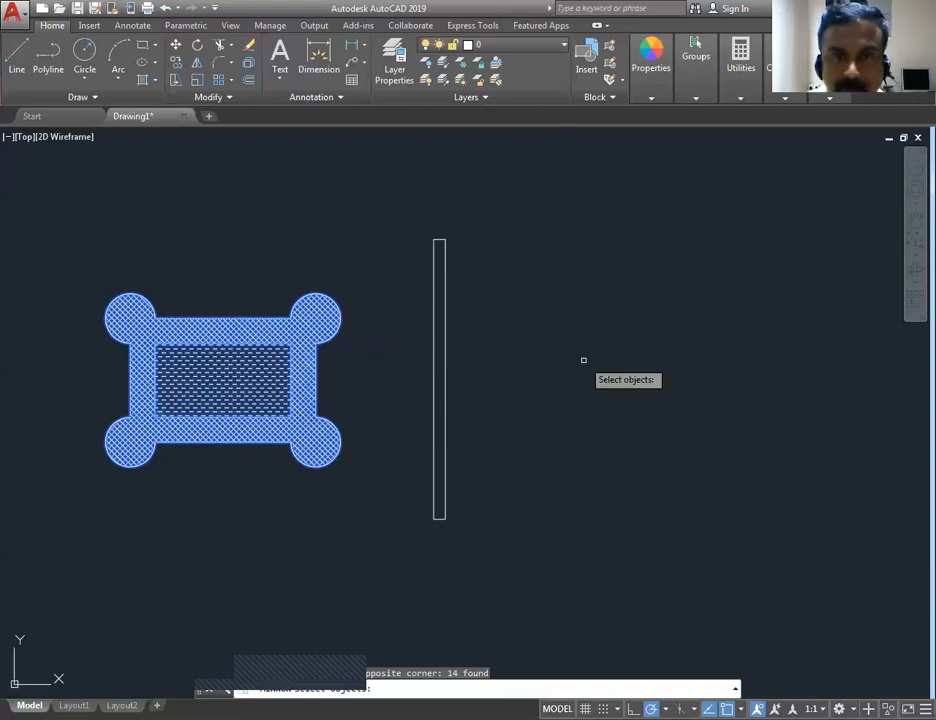
{"action": "key", "text": "Return"}
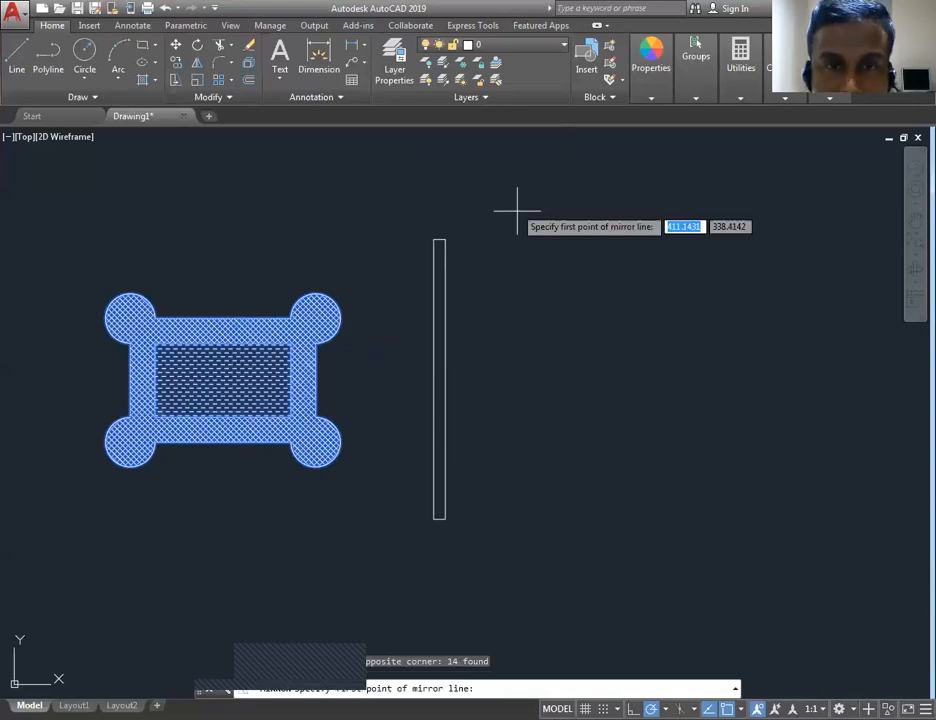
{"action": "left_click", "coordinate": [439, 240]}
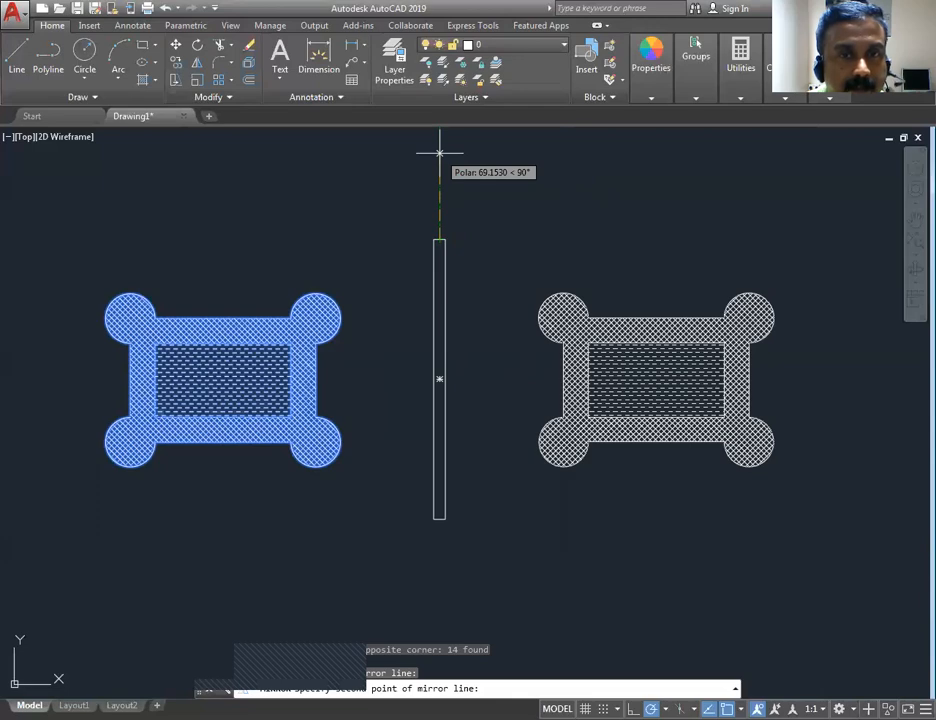
{"action": "left_click", "coordinate": [439, 153]}
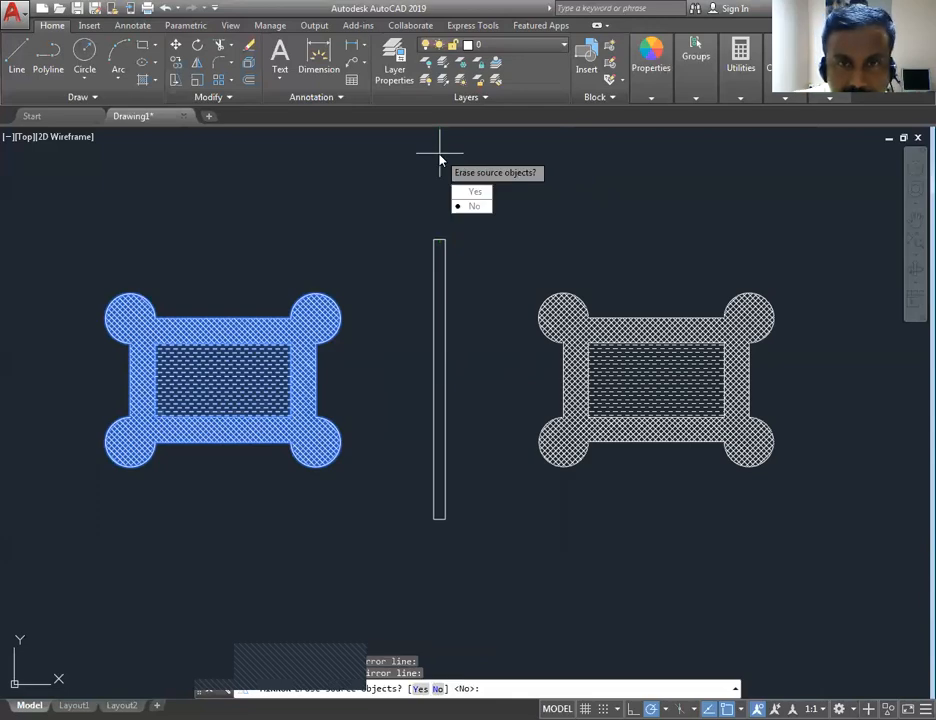
{"action": "key", "text": "Return"}
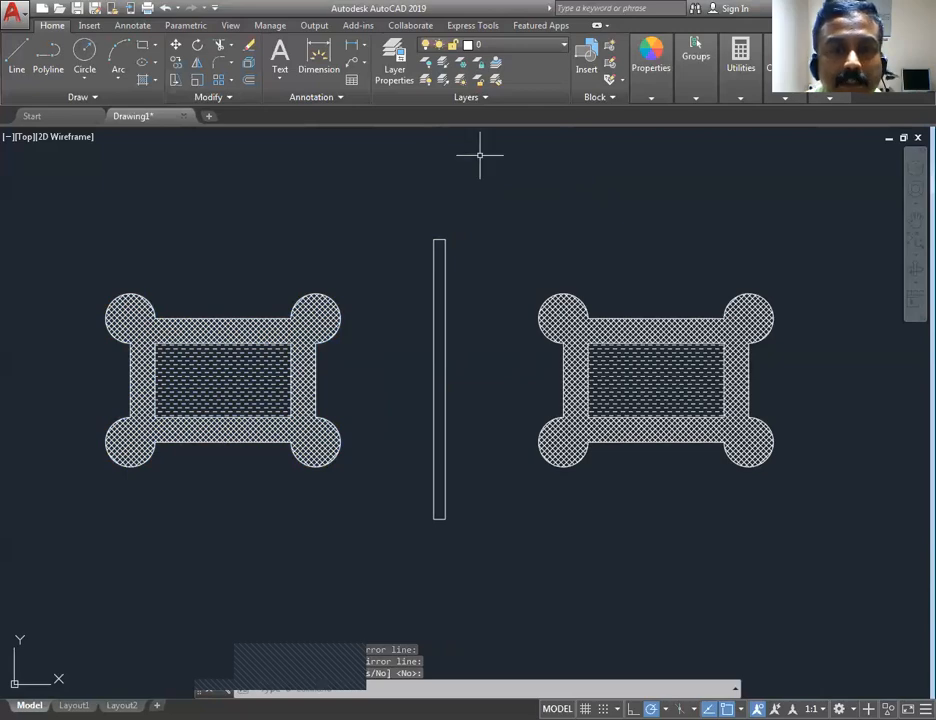
- Draw a long, thin horizontal rectangle above the two hatched figures, spanning roughly their combined width
{"action": "scroll", "coordinate": [483, 152], "scroll_direction": "down", "scroll_amount": 2}
{"action": "middle_click_drag", "start_coordinate": [500, 250], "coordinate": [495, 209]}
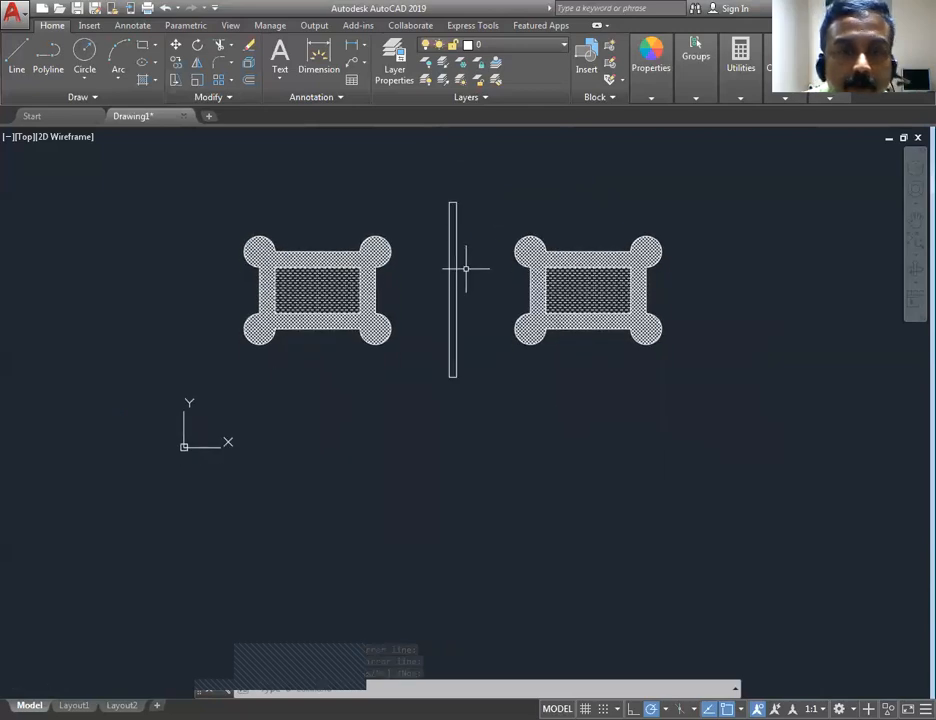
{"action": "middle_click_drag", "start_coordinate": [468, 264], "coordinate": [477, 452]}
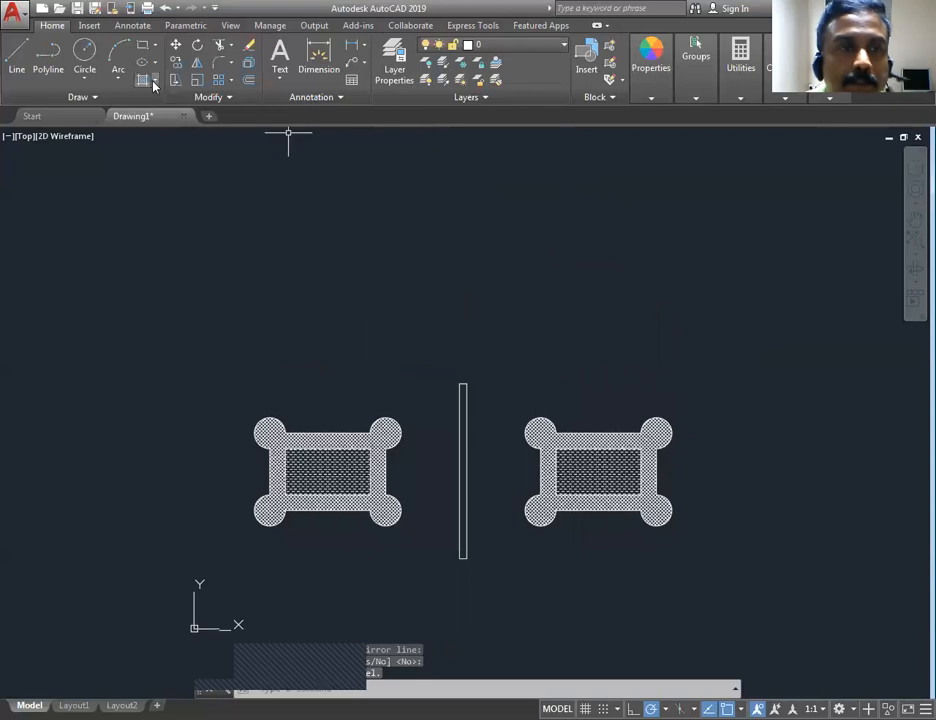
{"action": "left_click", "coordinate": [142, 49]}
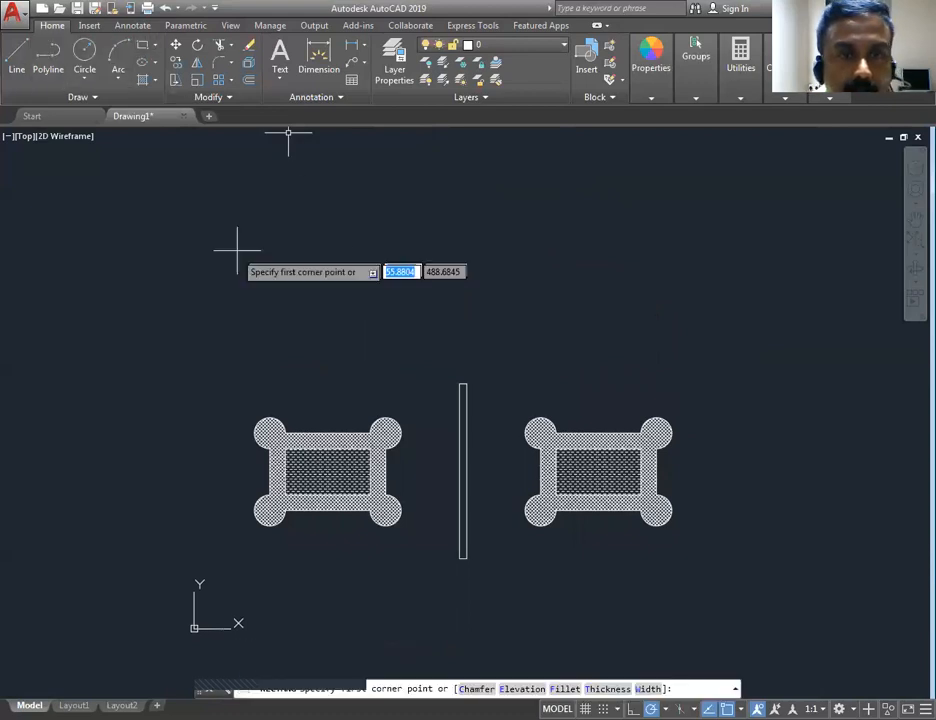
{"action": "left_click", "coordinate": [252, 287]}
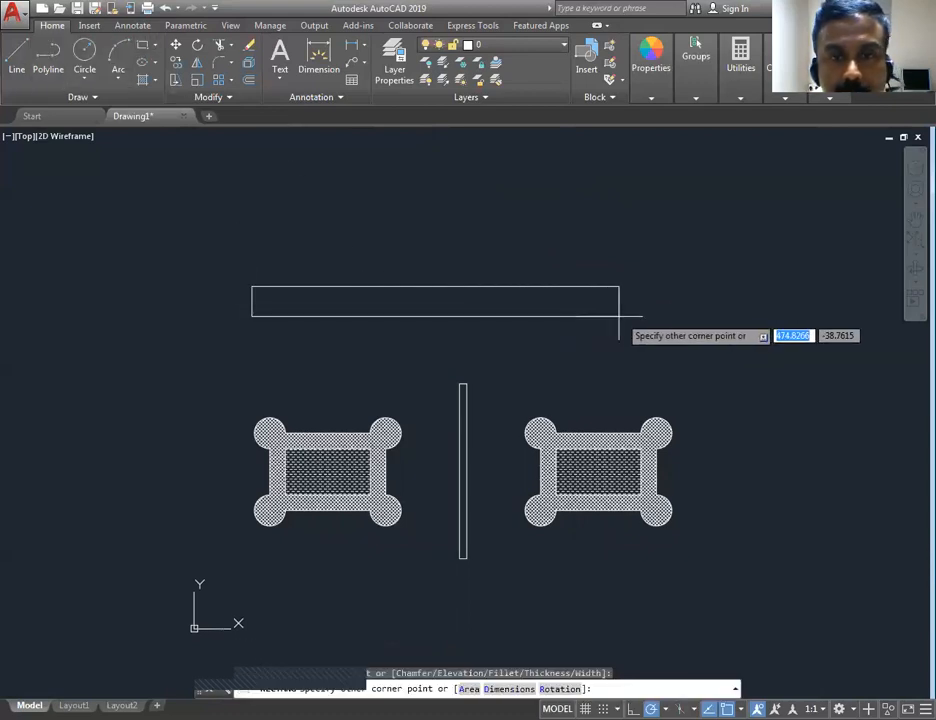
{"action": "left_click", "coordinate": [673, 296]}
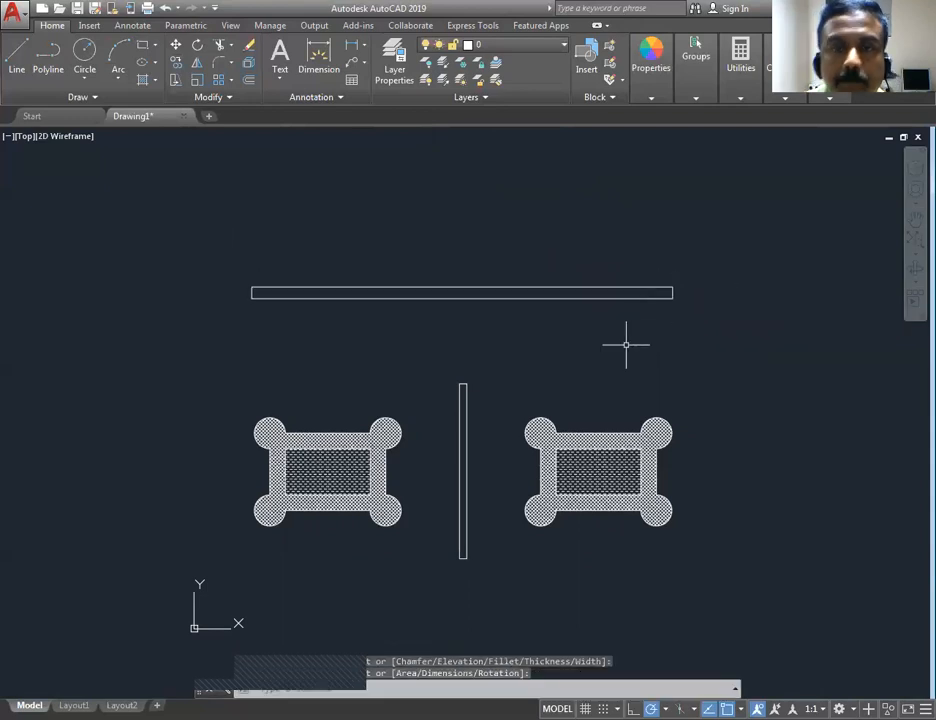
- Mirror both hatched figures and the narrow rectangle between them across the long rectangle's horizontal centreline, starting from its right-edge midpoint and keeping the source objects
{"action": "middle_click_drag", "start_coordinate": [625, 347], "coordinate": [619, 376]}
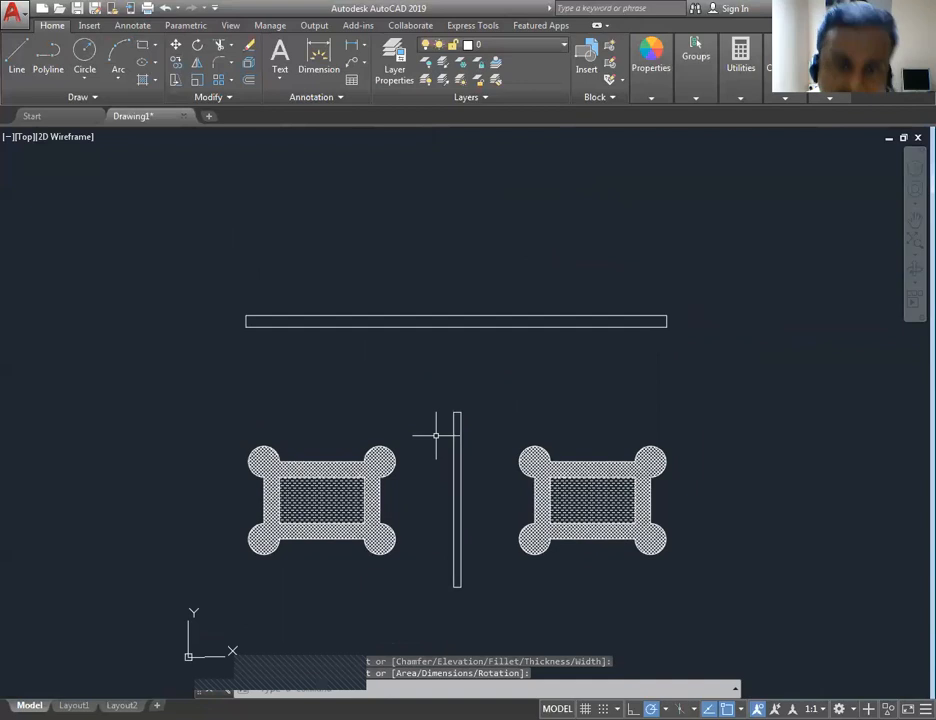
{"action": "scroll", "coordinate": [416, 198], "scroll_direction": "down", "scroll_amount": 2}
{"action": "middle_click_drag", "start_coordinate": [416, 198], "coordinate": [406, 250]}
{"action": "scroll", "coordinate": [405, 260], "scroll_direction": "up", "scroll_amount": 2}
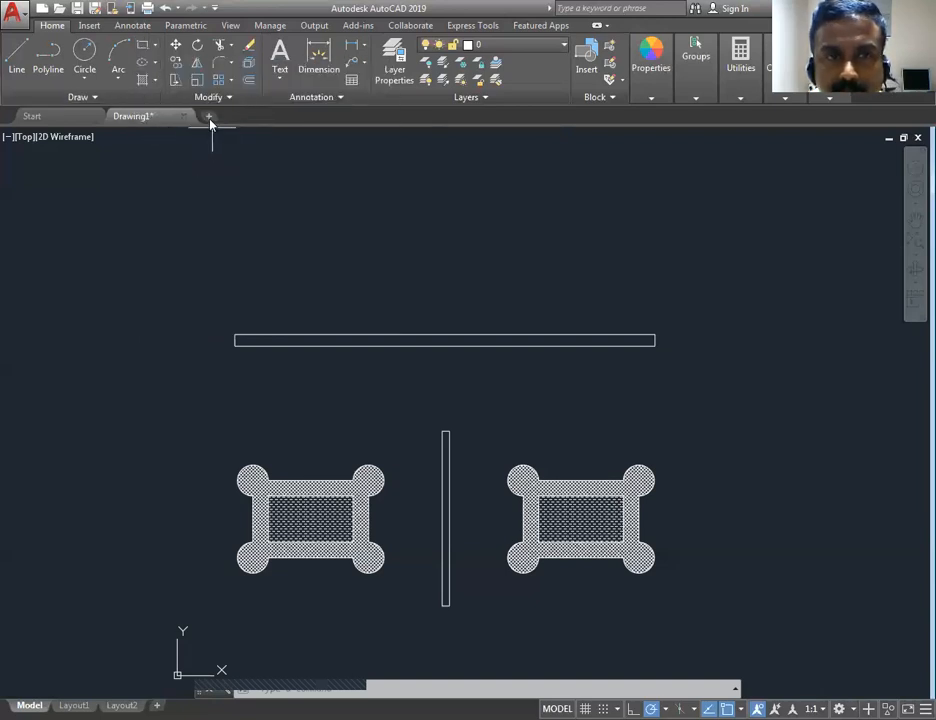
{"action": "left_click", "coordinate": [197, 66]}
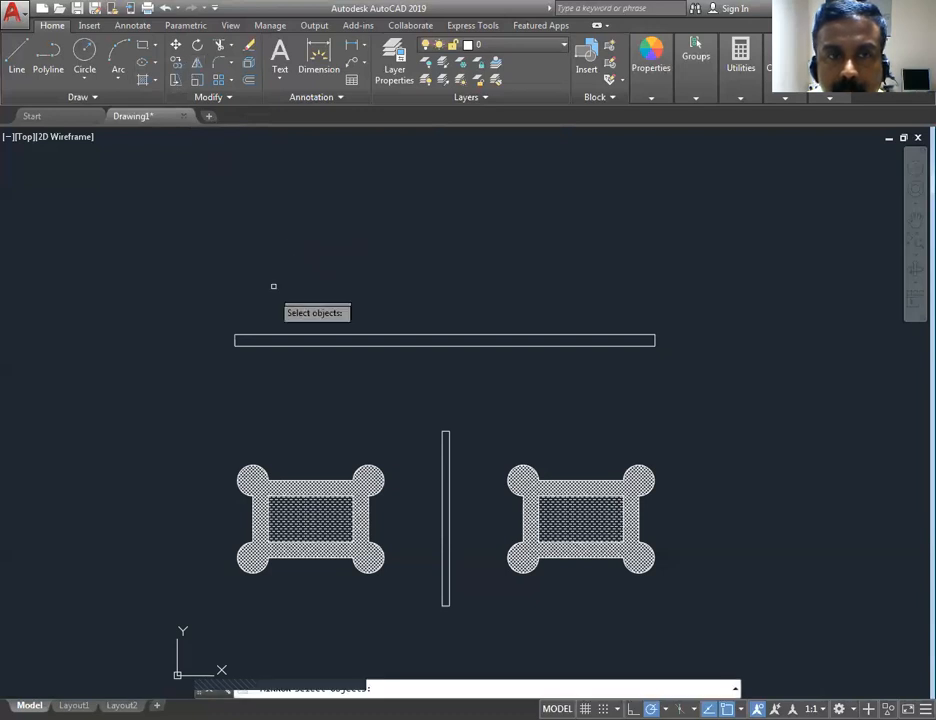
{"action": "left_click", "coordinate": [183, 389]}
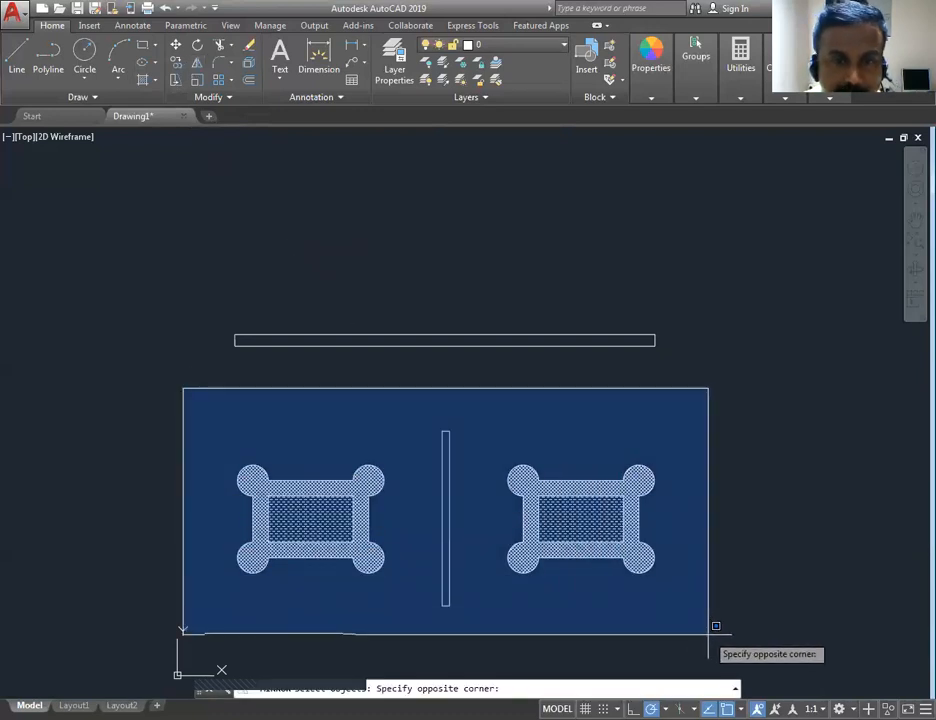
{"action": "left_click", "coordinate": [715, 626]}
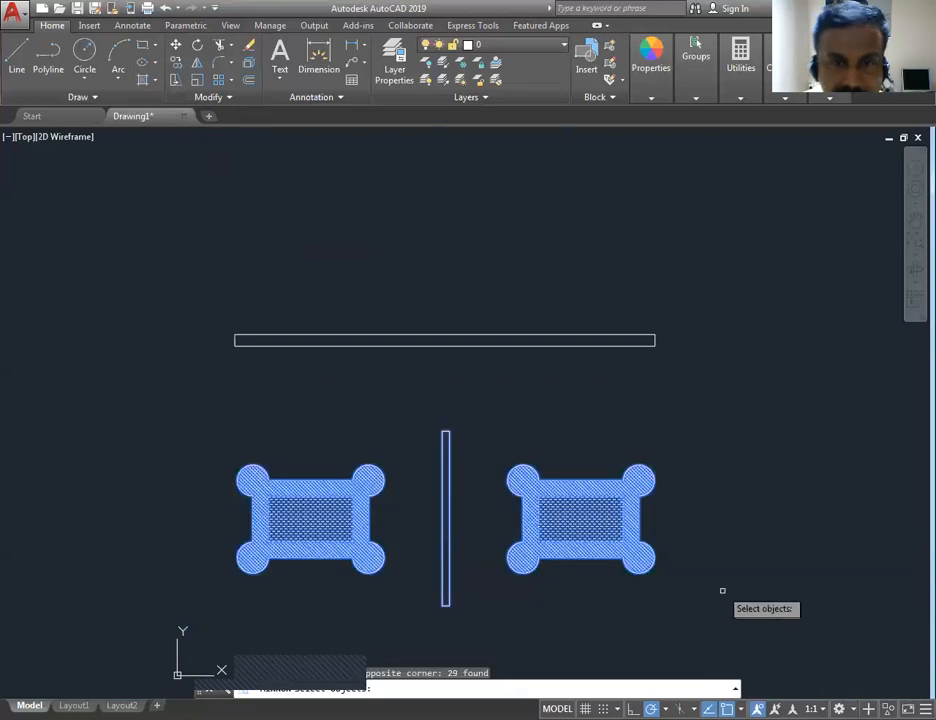
{"action": "key", "text": "Return"}
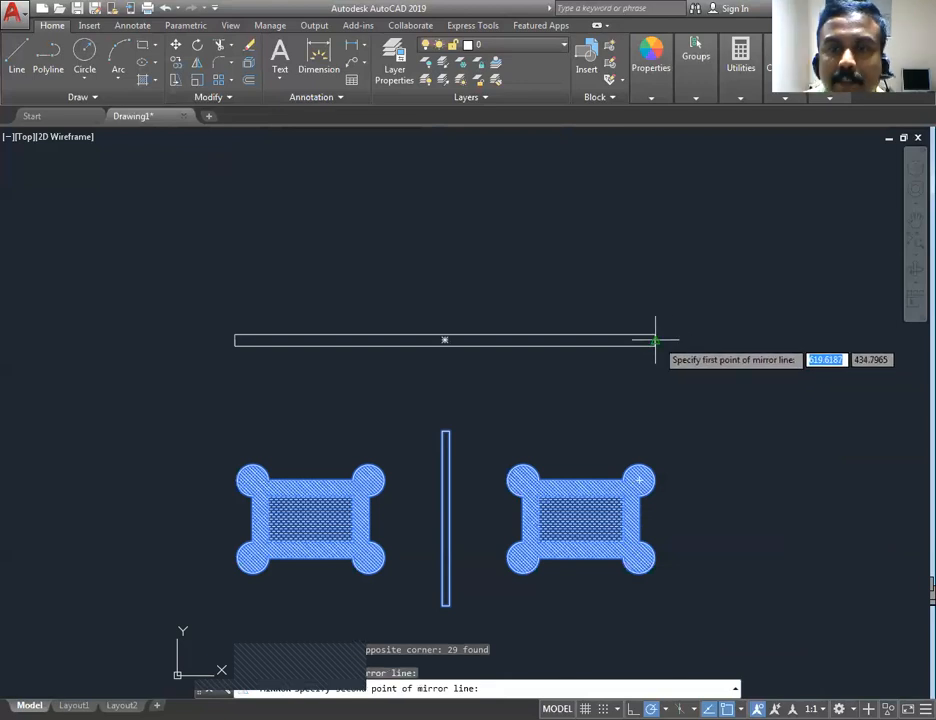
{"action": "left_click", "coordinate": [655, 341]}
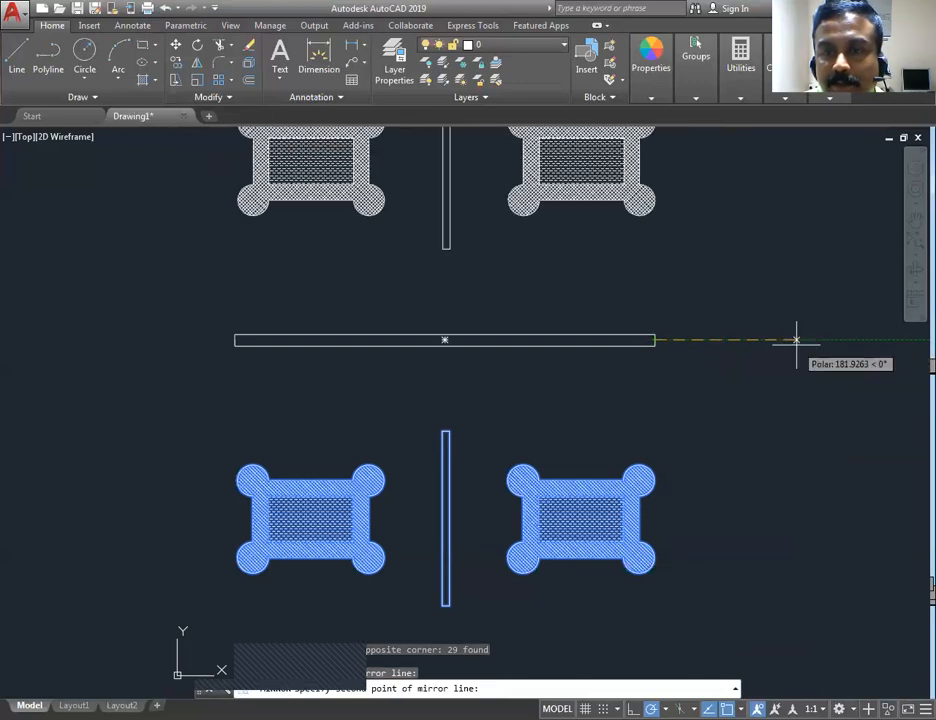
{"action": "left_click", "coordinate": [800, 340]}
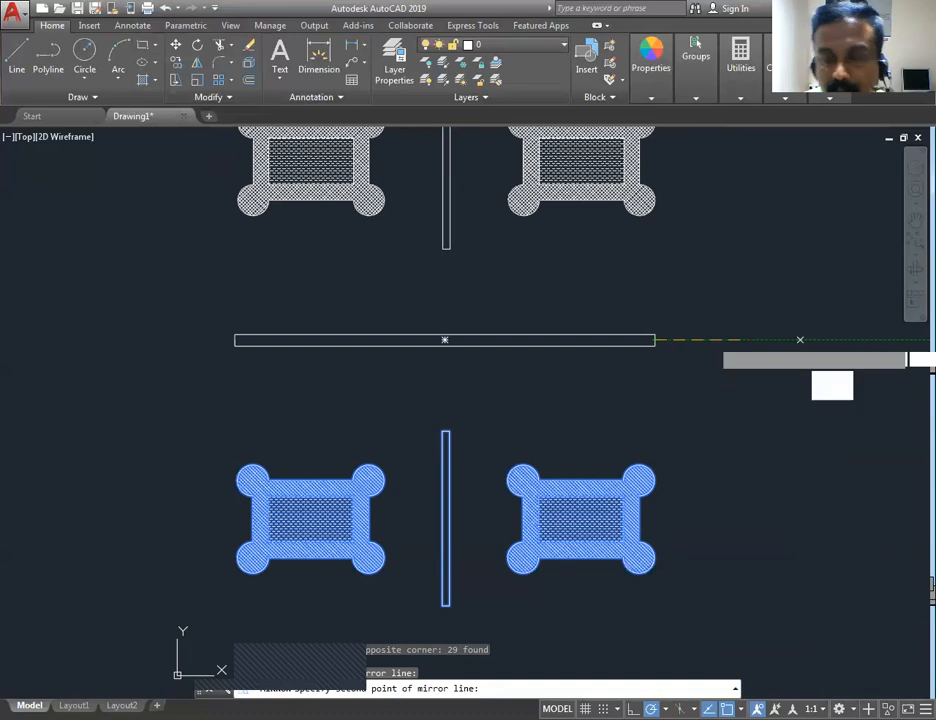
{"action": "key", "text": "Return"}
{"action": "scroll", "coordinate": [490, 306], "scroll_direction": "down", "scroll_amount": 3}
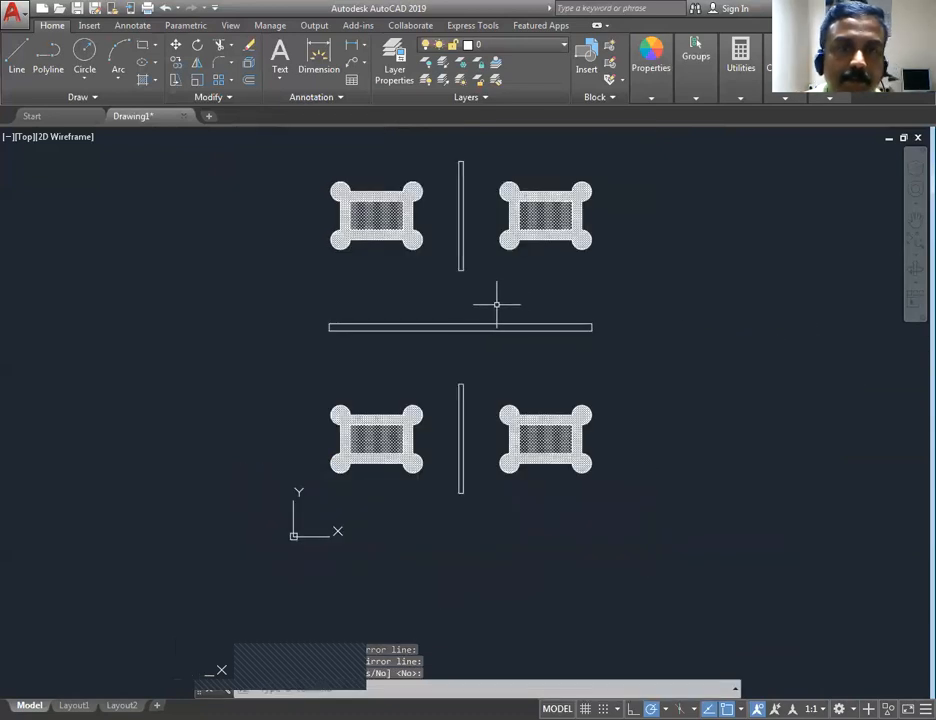
{"action": "middle_click_drag", "start_coordinate": [495, 307], "coordinate": [460, 334]}
{"action": "scroll", "coordinate": [481, 326], "scroll_direction": "up", "scroll_amount": 2}
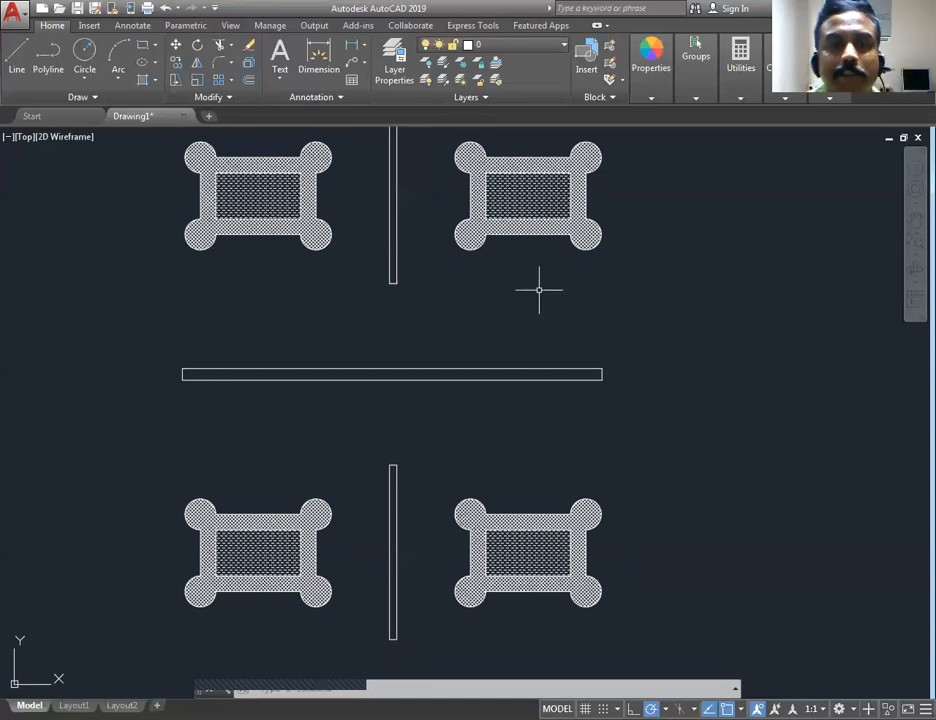
{"action": "scroll", "coordinate": [425, 322], "scroll_direction": "down", "scroll_amount": 2}
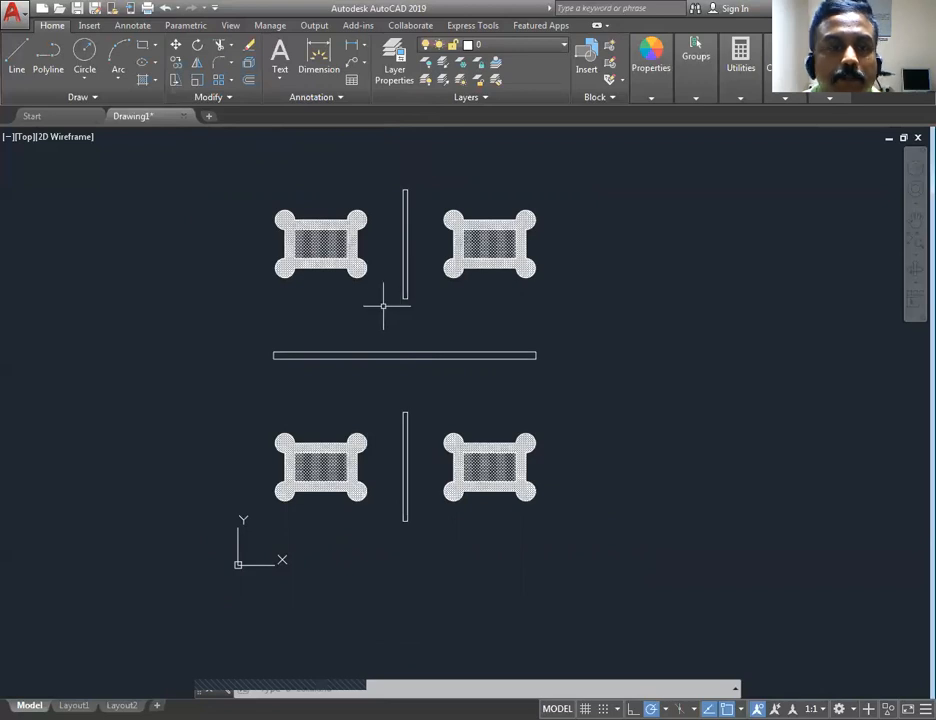
{"action": "middle_click_drag", "start_coordinate": [384, 328], "coordinate": [419, 360]}
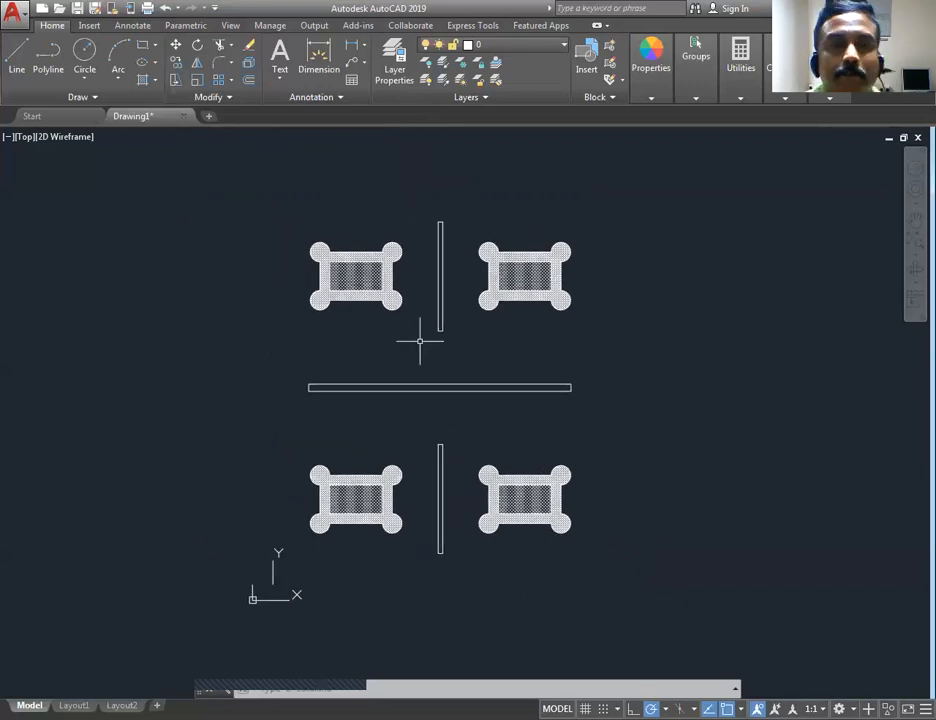